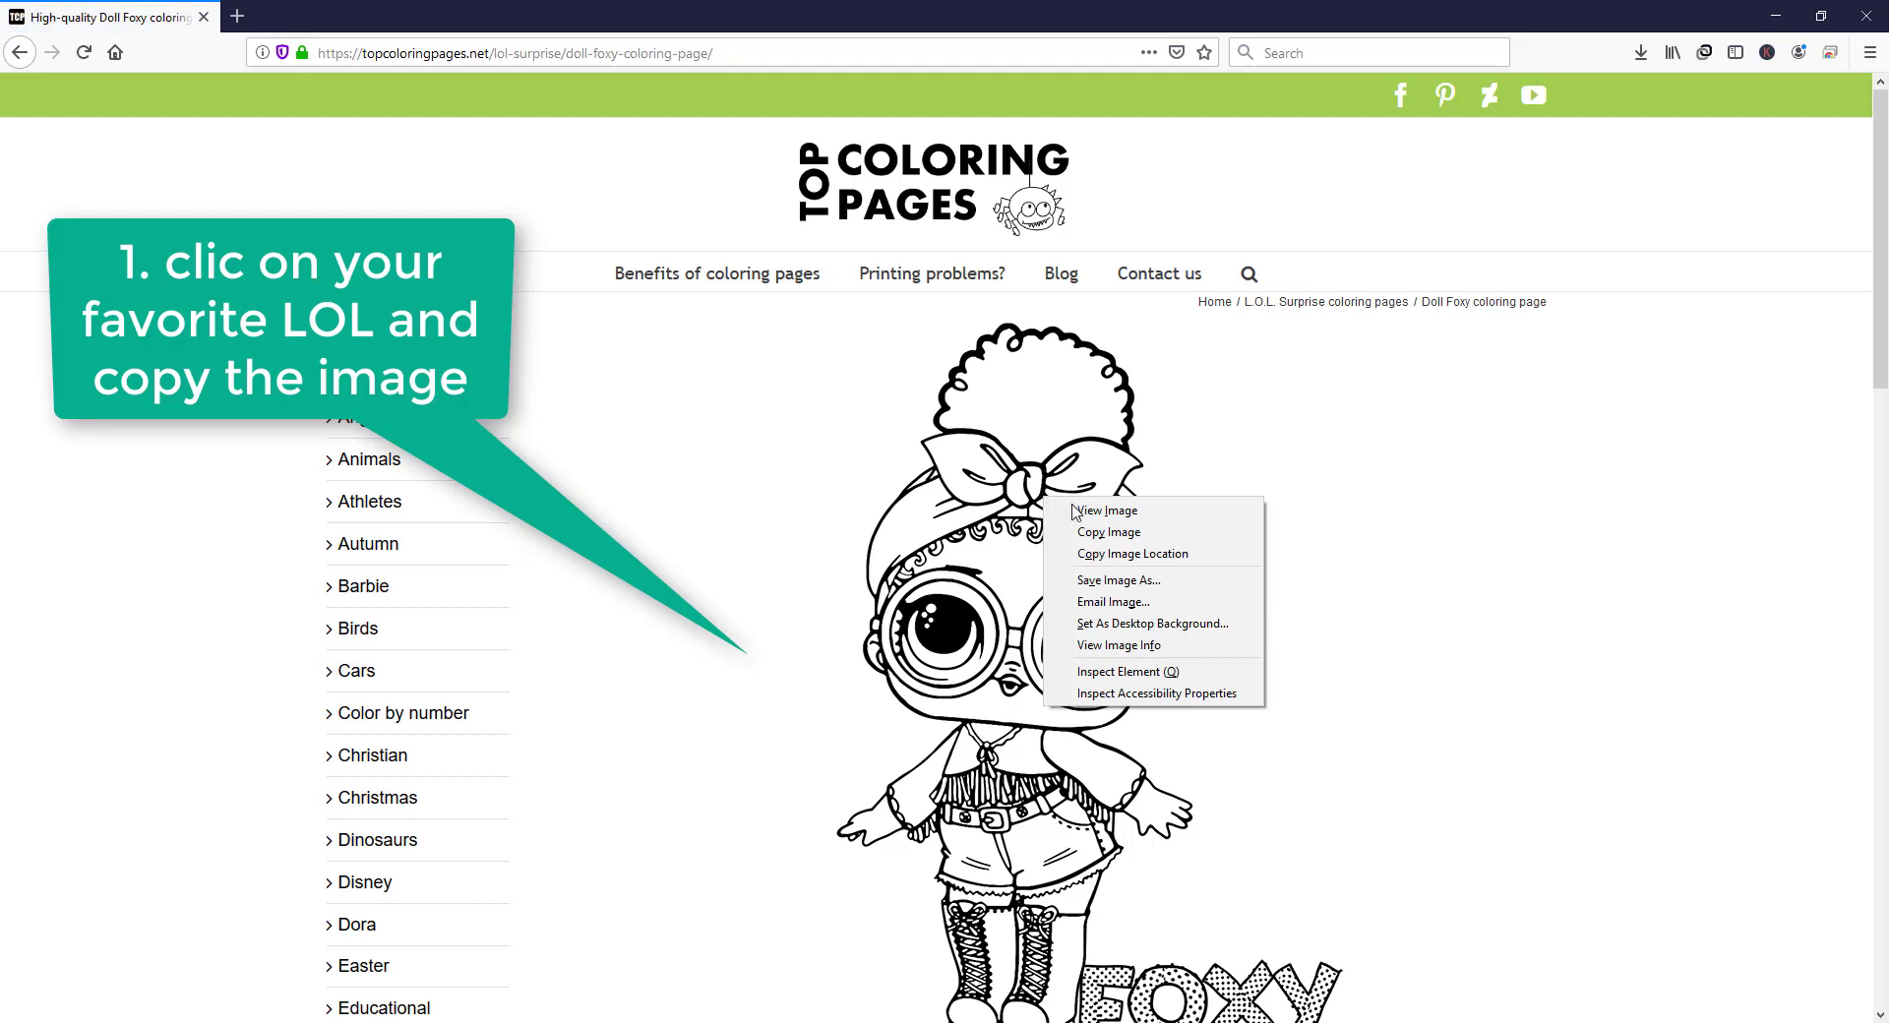
Copy the Doll Foxy line drawing from the web page, switch to Inkscape and position the pasted image on the page
click(1100, 532)
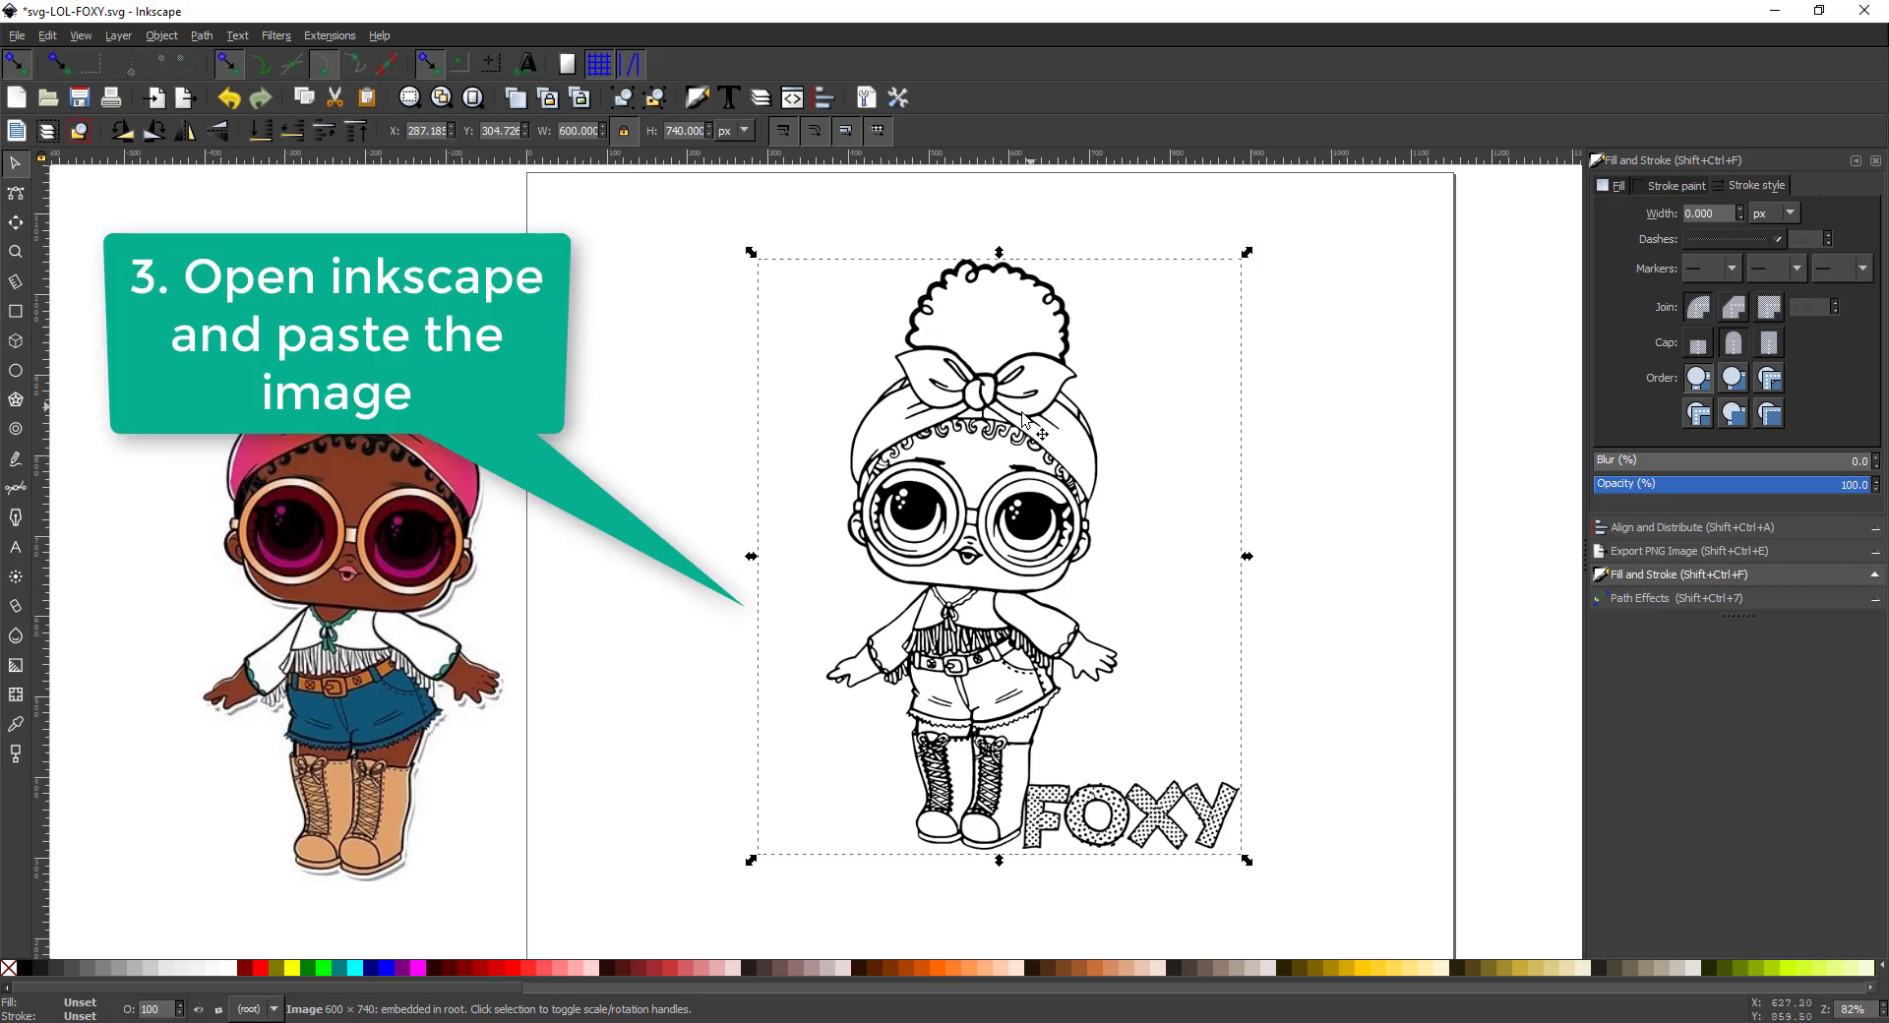
click(669, 421)
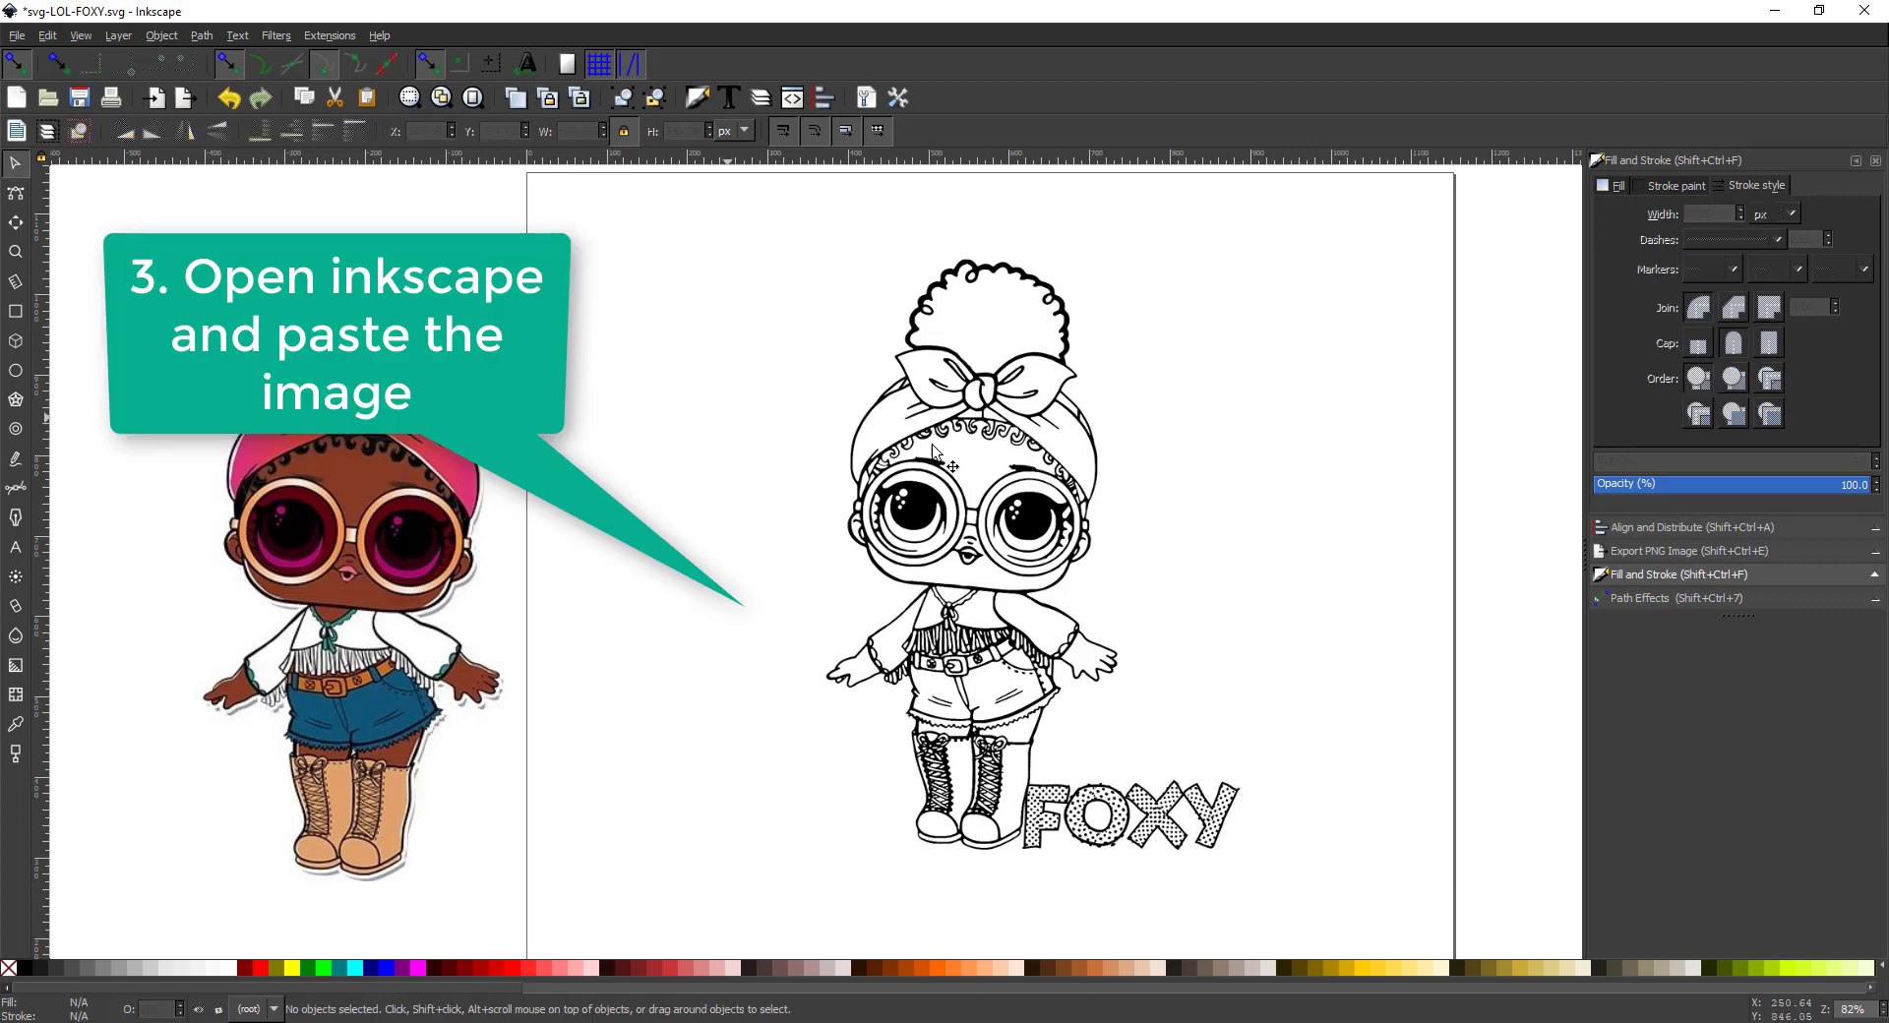
right_click(649, 391)
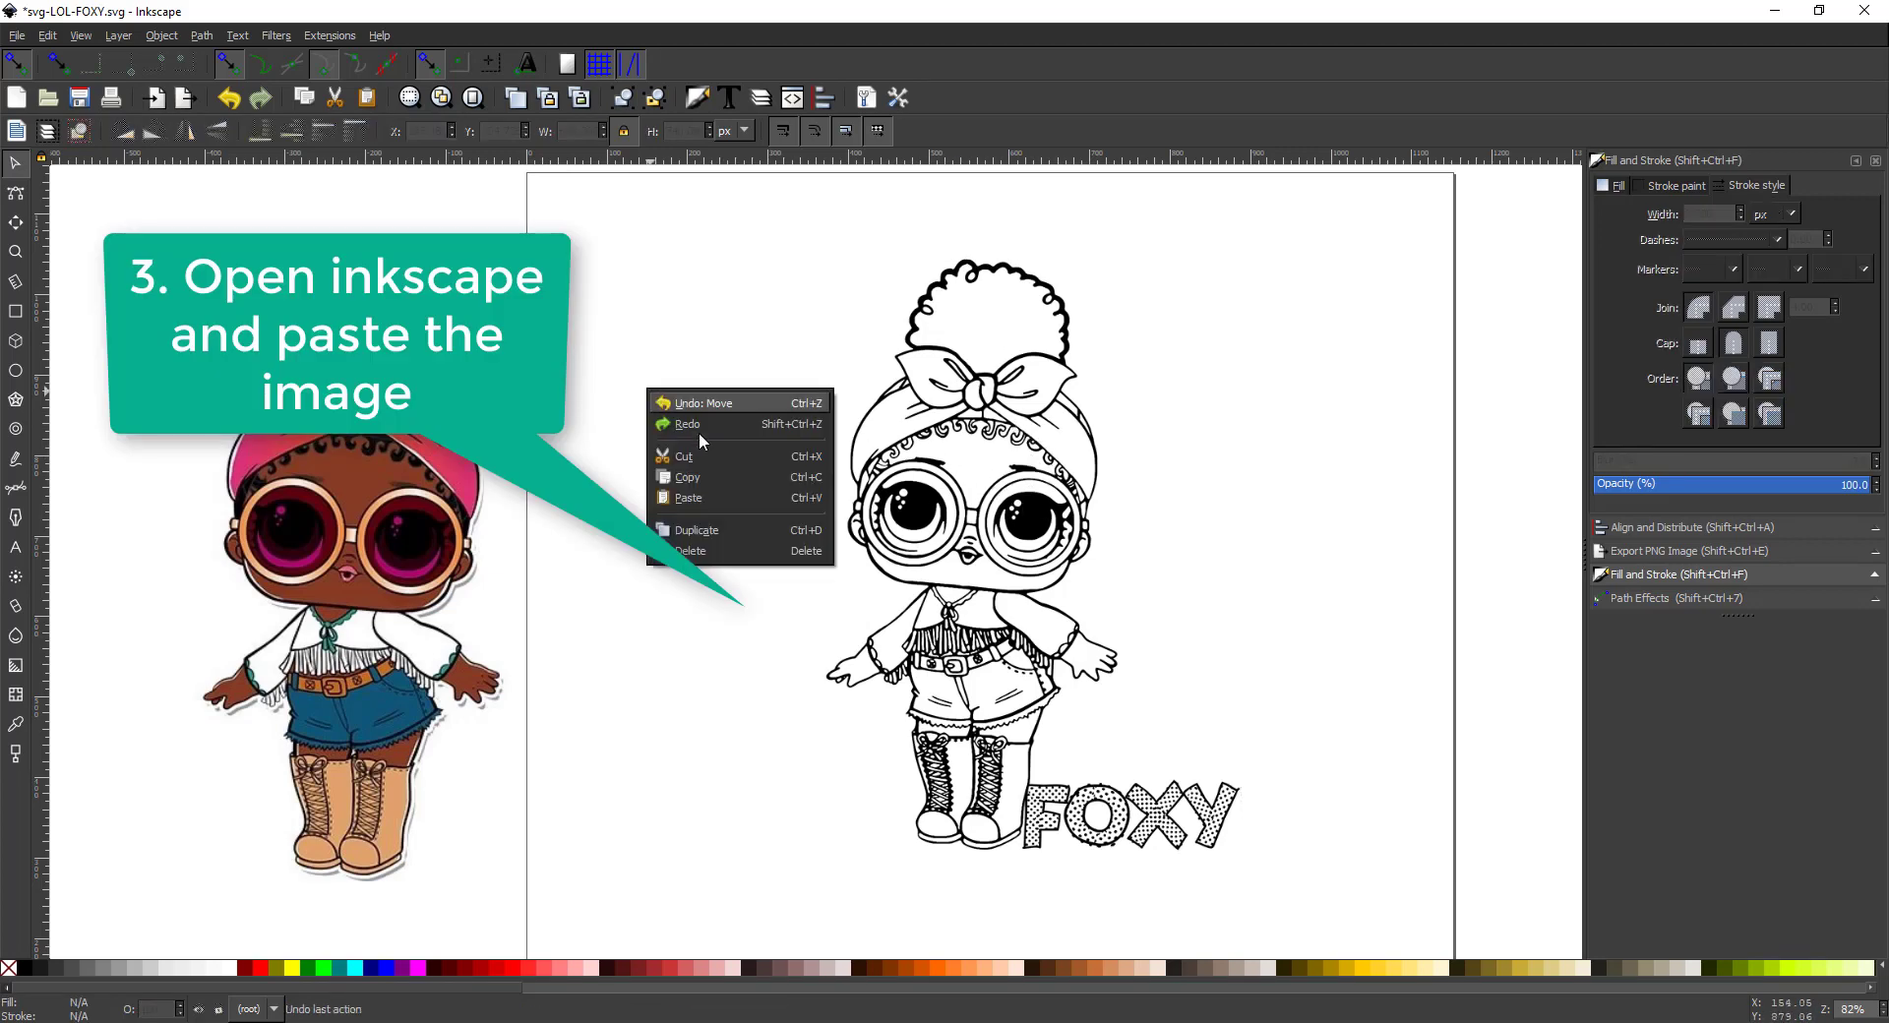
click(802, 303)
drag(921, 359, 847, 329)
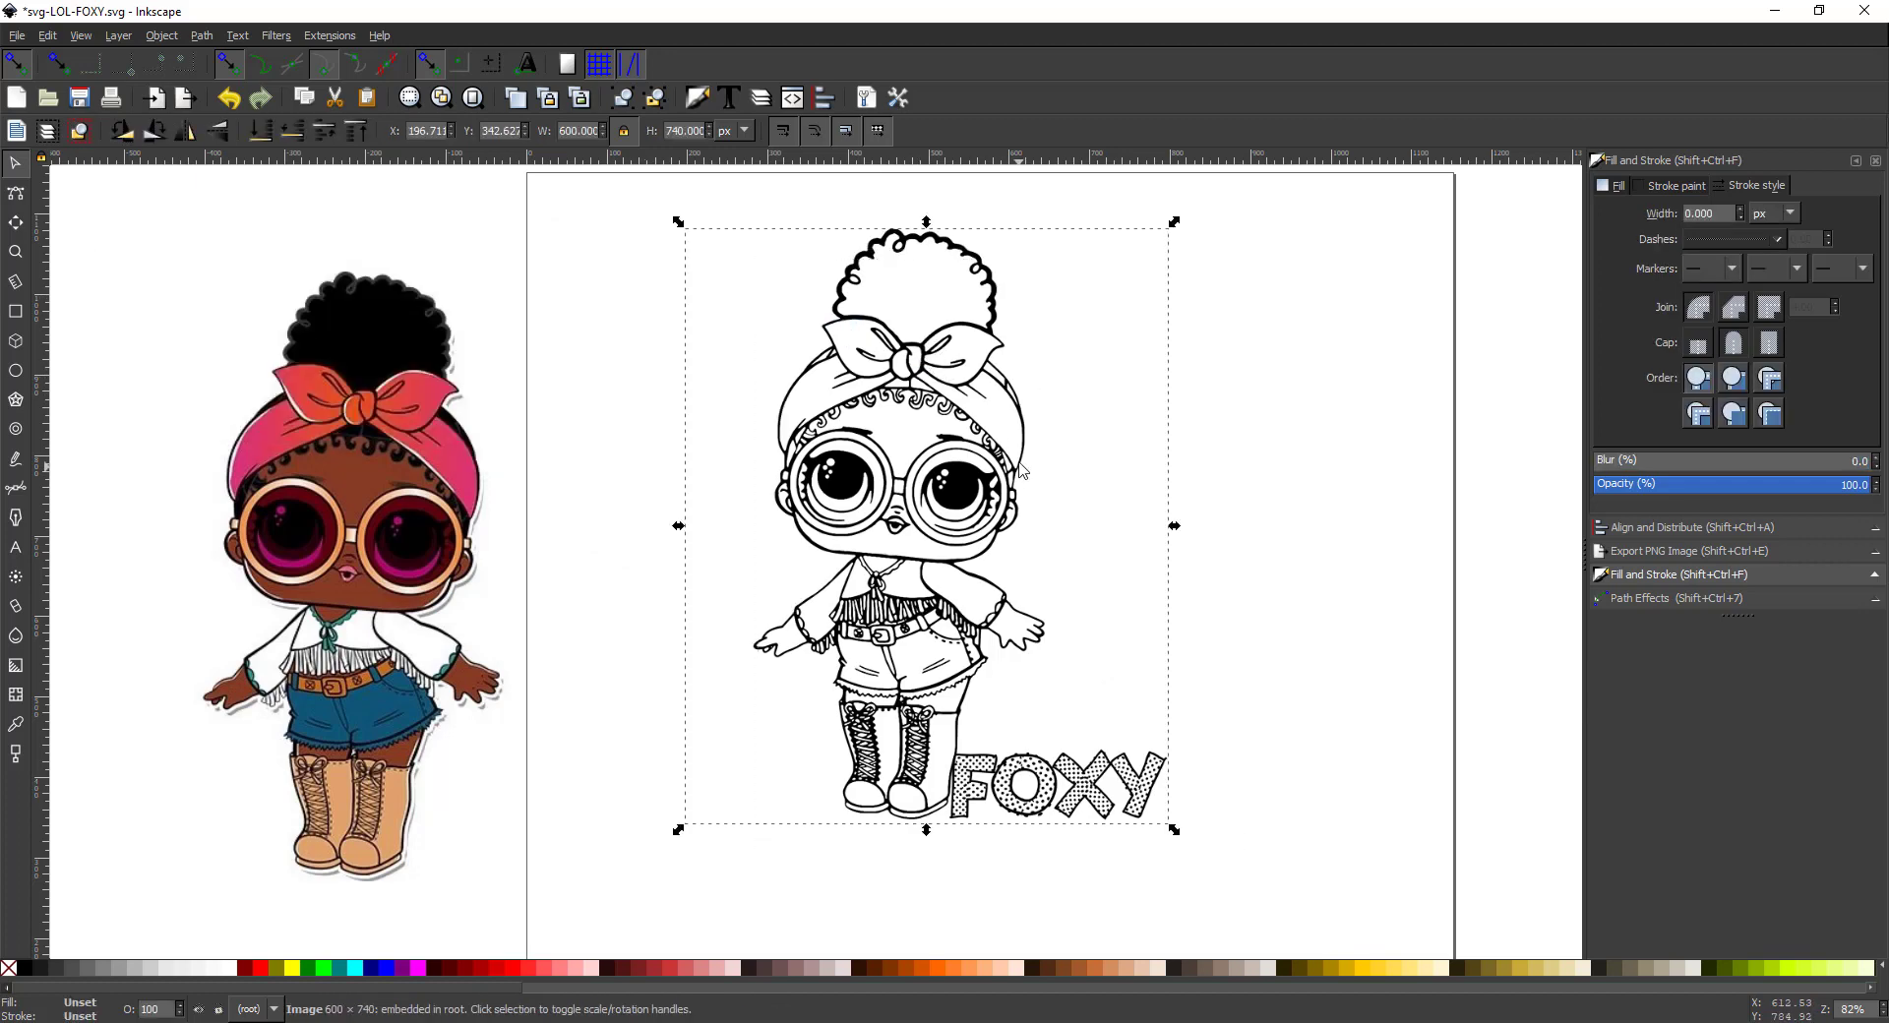
Trace the pasted Foxy image with Trace Bitmap, using a single-scan Brightness cutoff with threshold 0.450
click(201, 36)
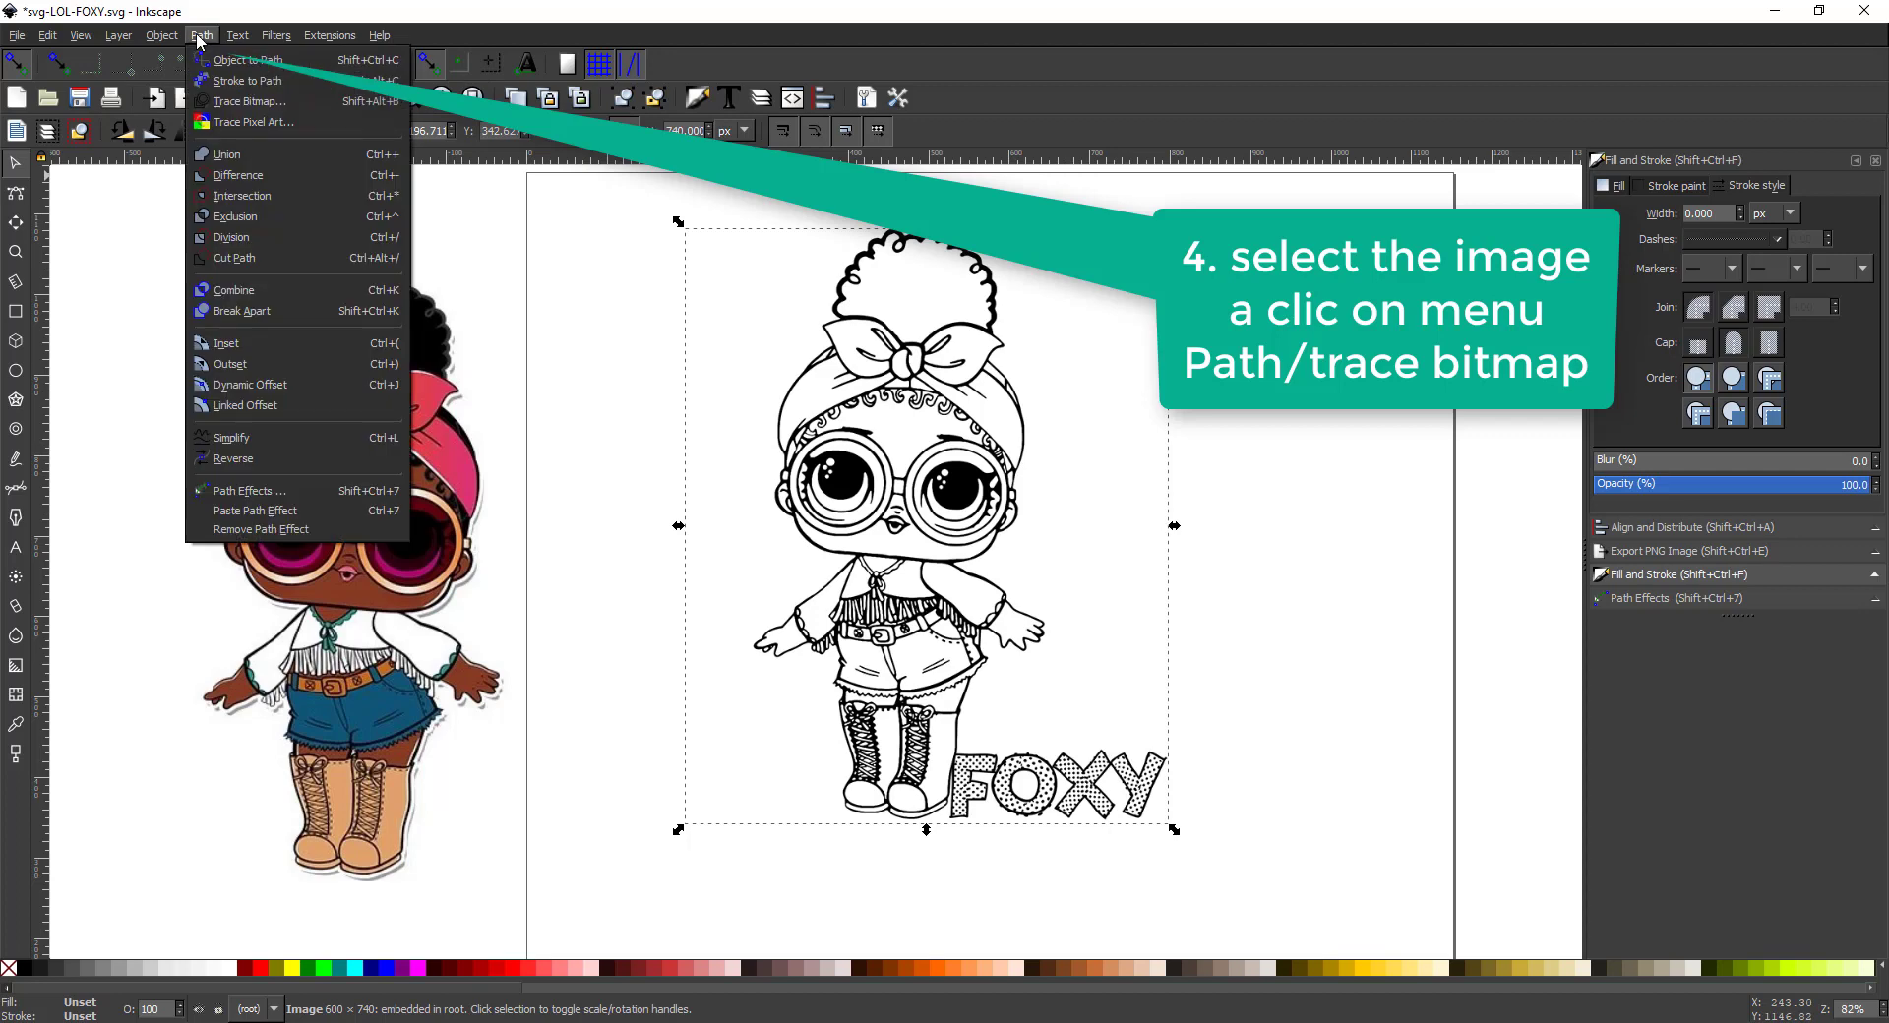
click(245, 59)
click(201, 38)
click(246, 101)
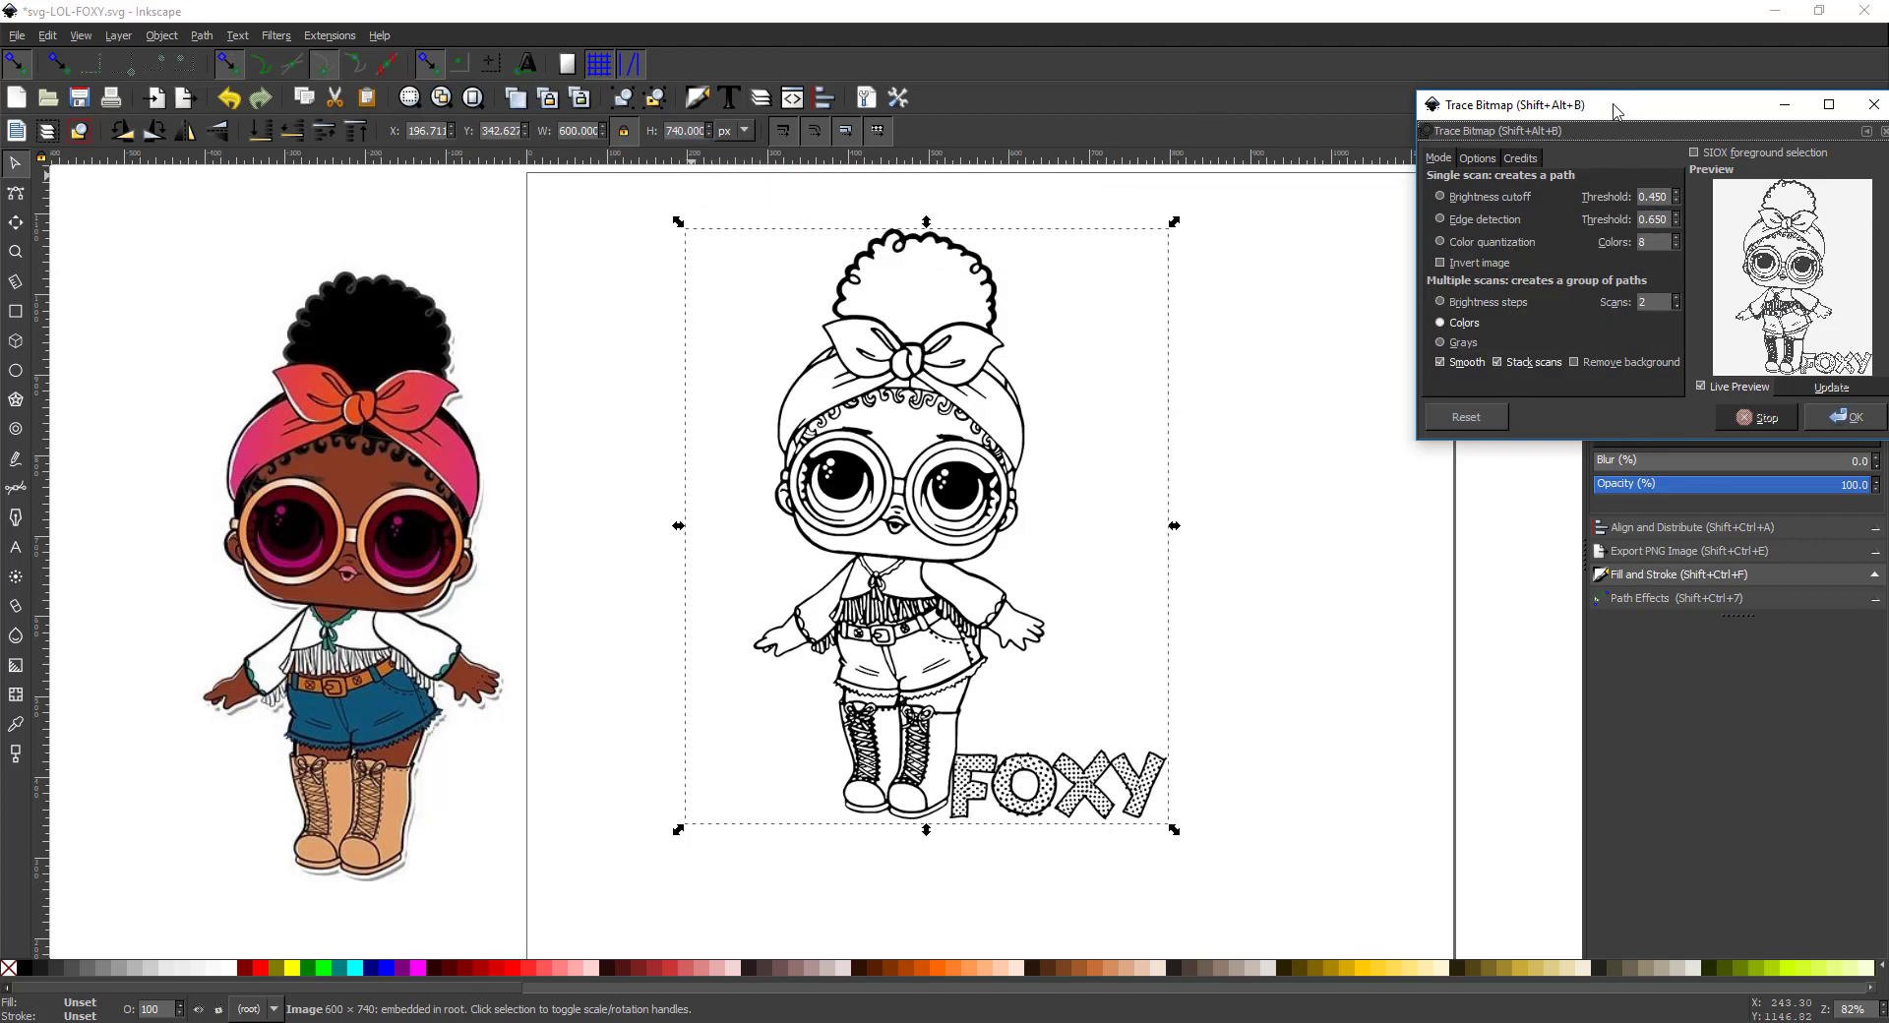
mouse_move(1614, 110)
mouse_down()
mouse_move(1410, 213)
mouse_move(1444, 242)
mouse_up()
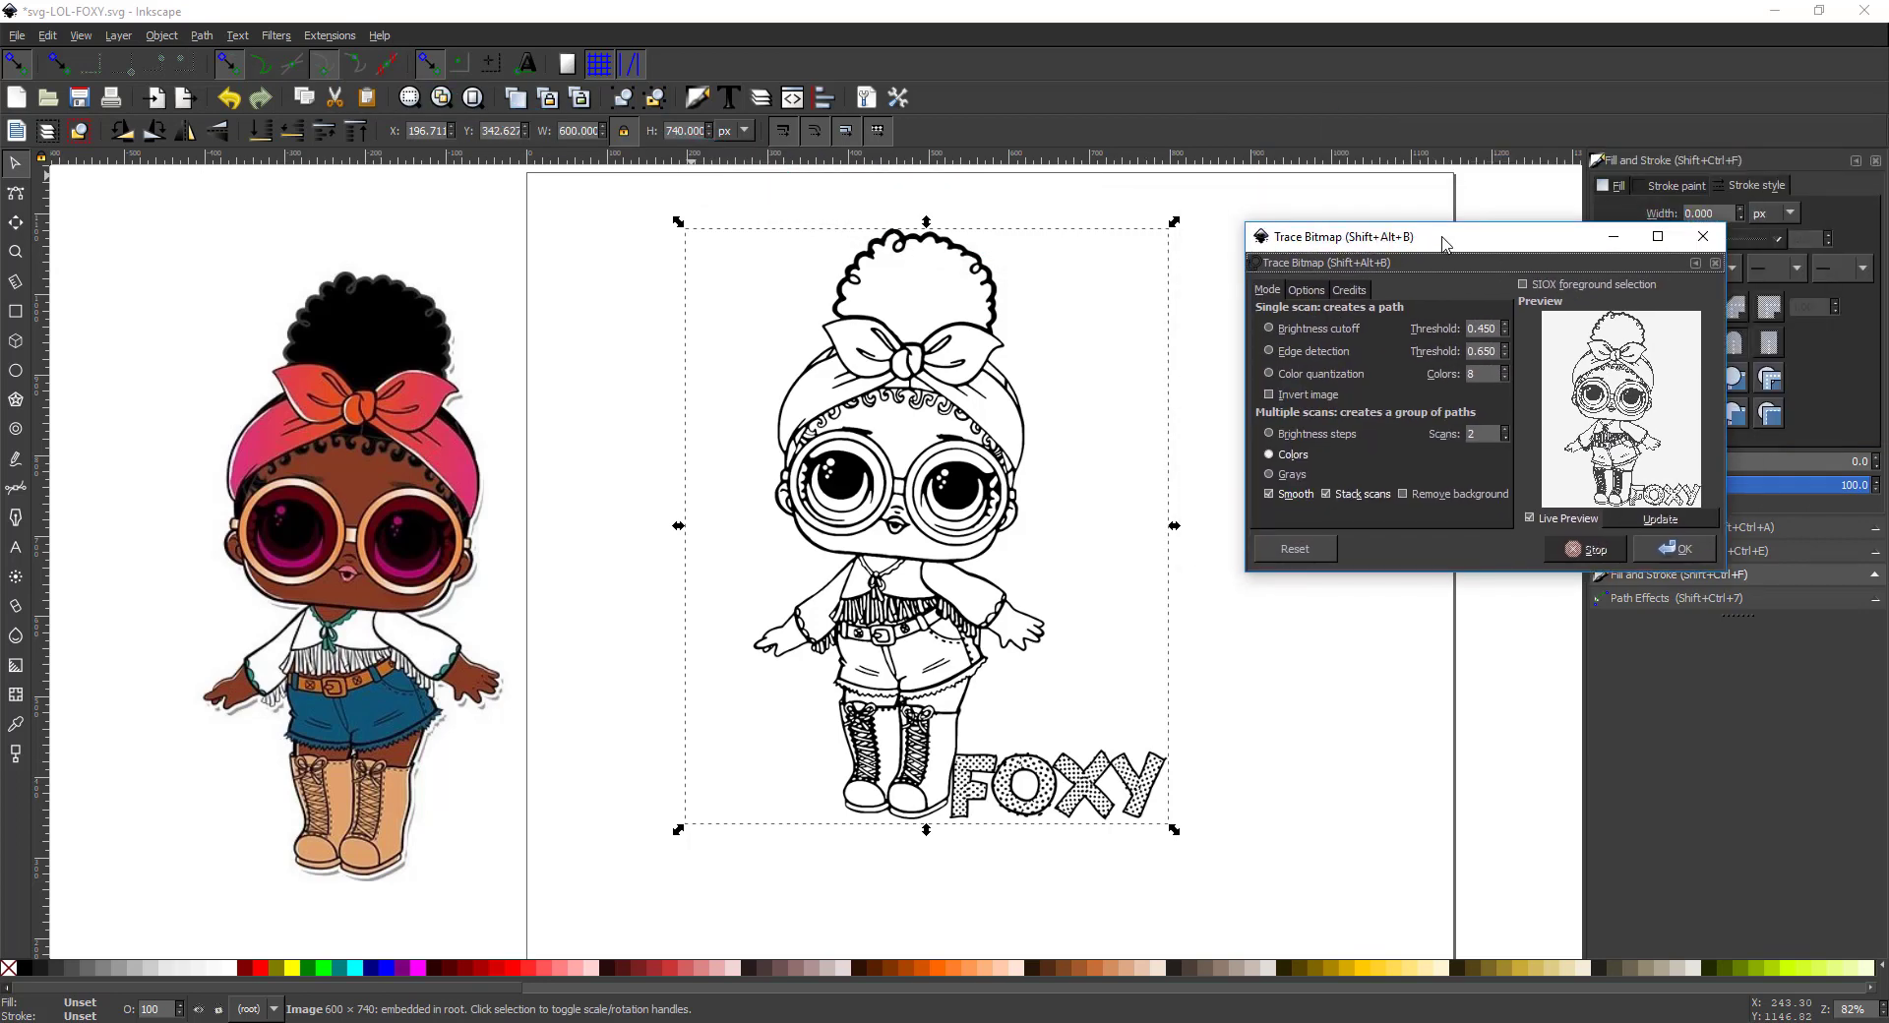
click(1305, 291)
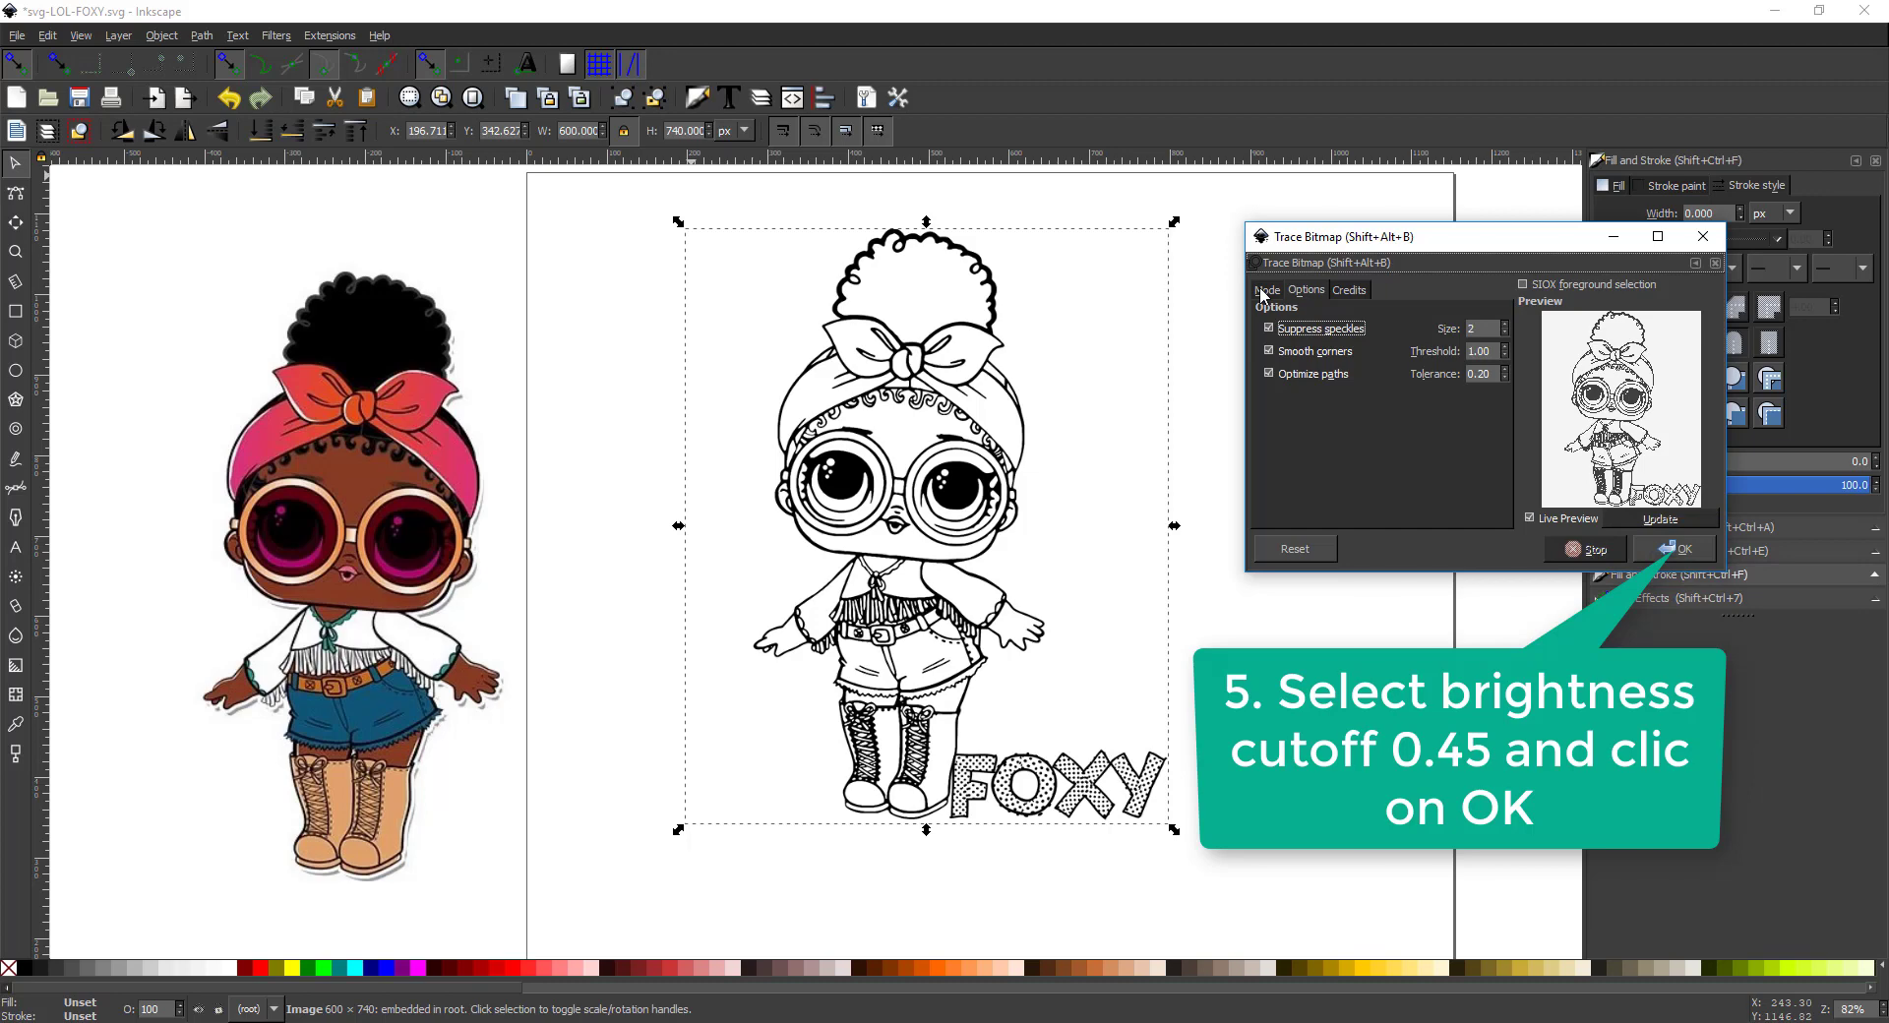
click(1263, 292)
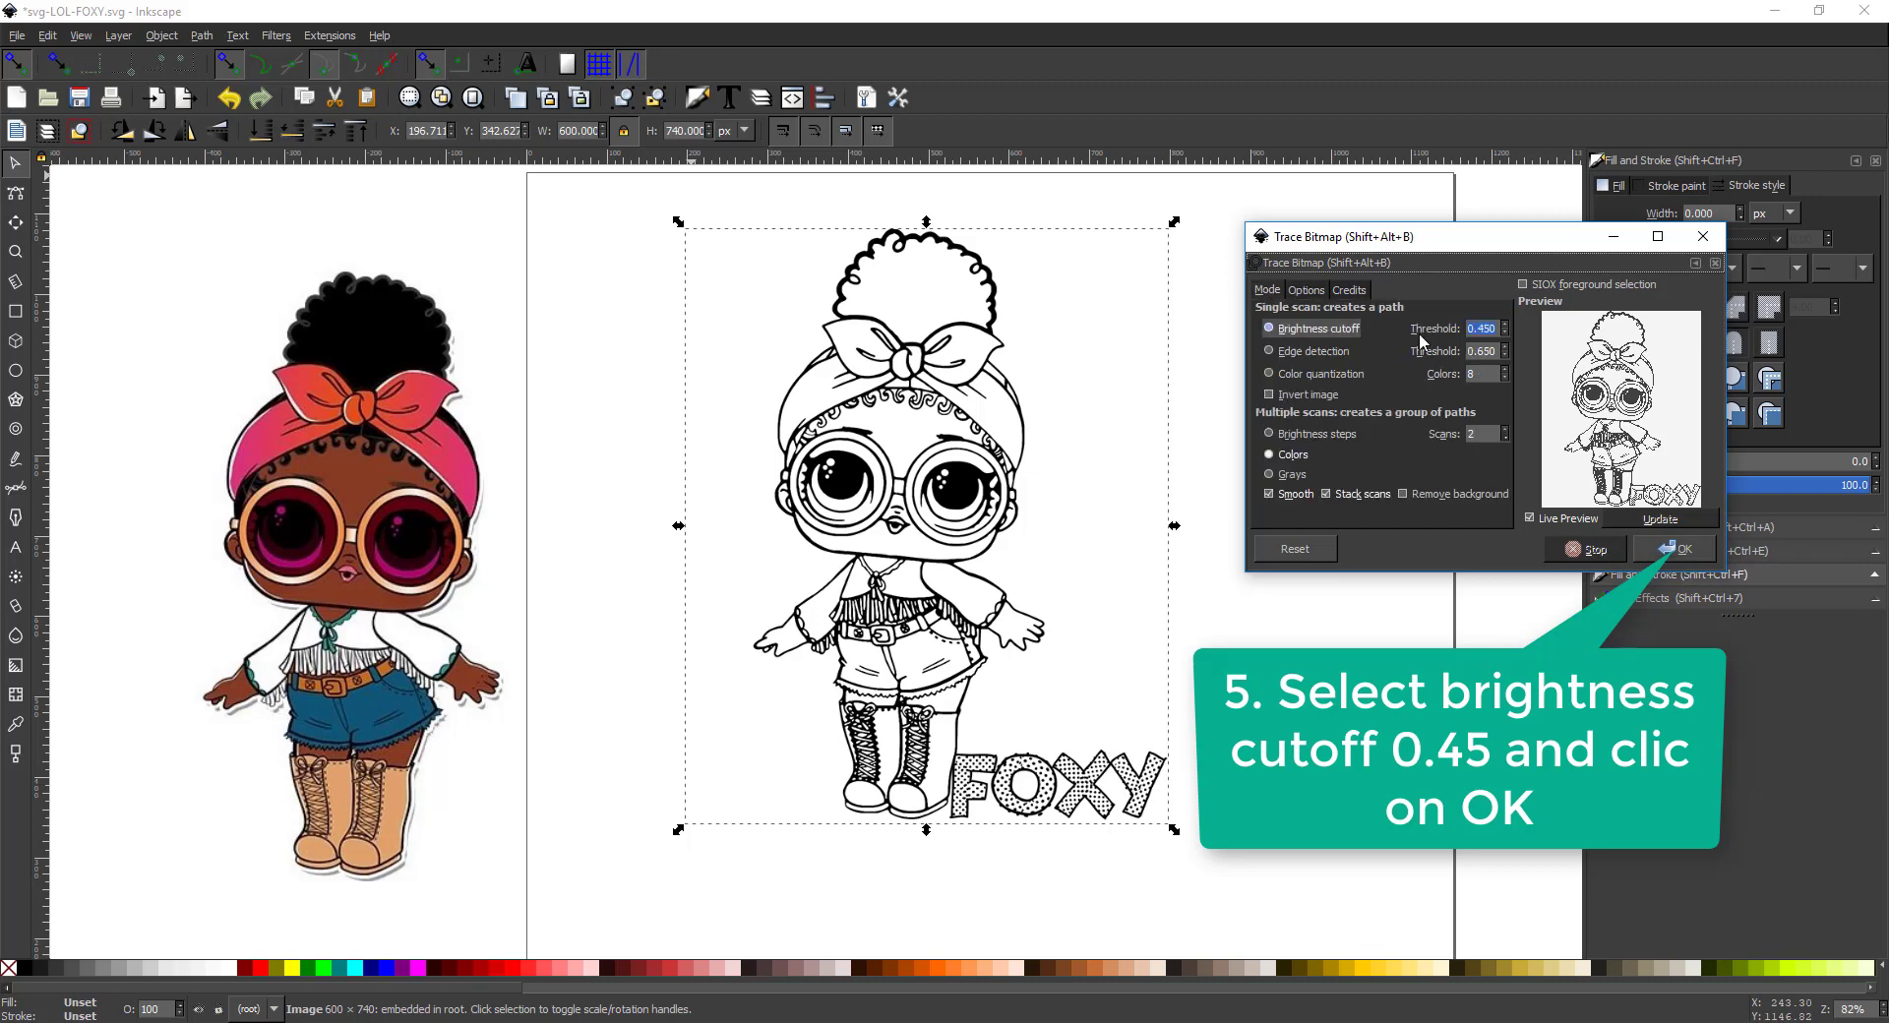
click(1269, 330)
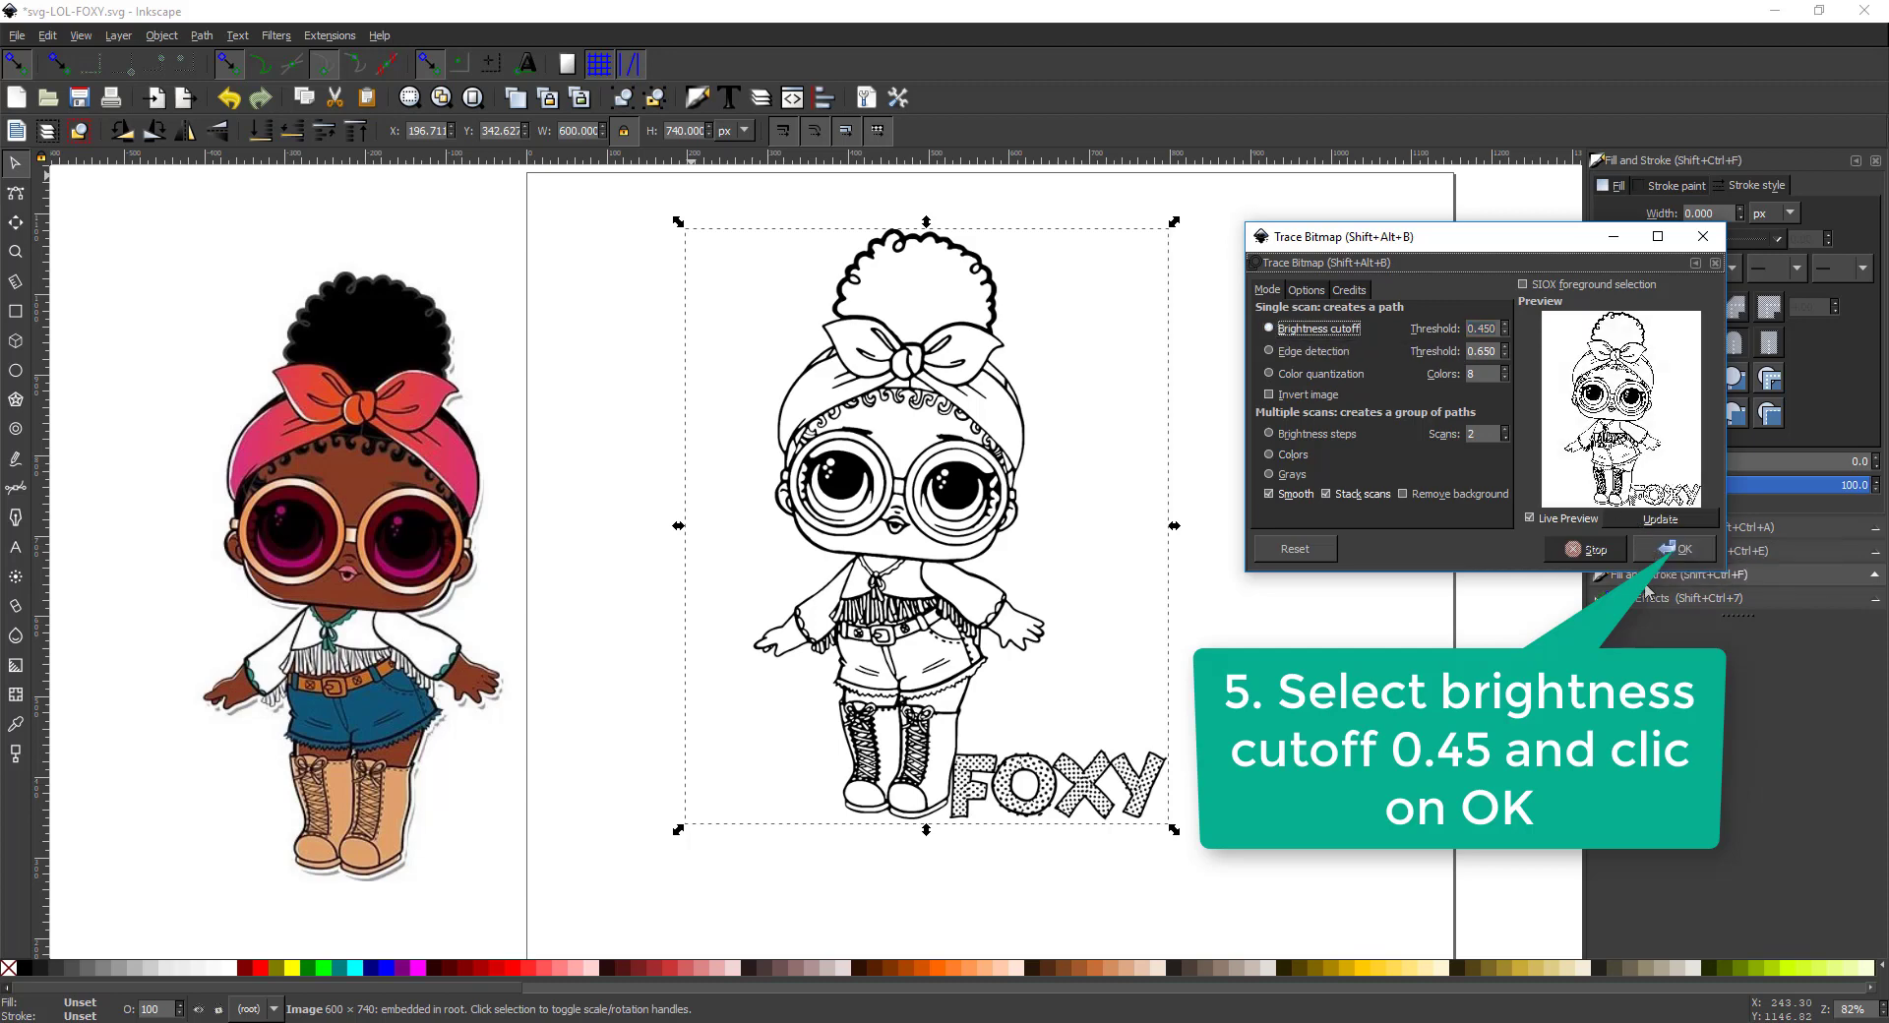
click(1676, 549)
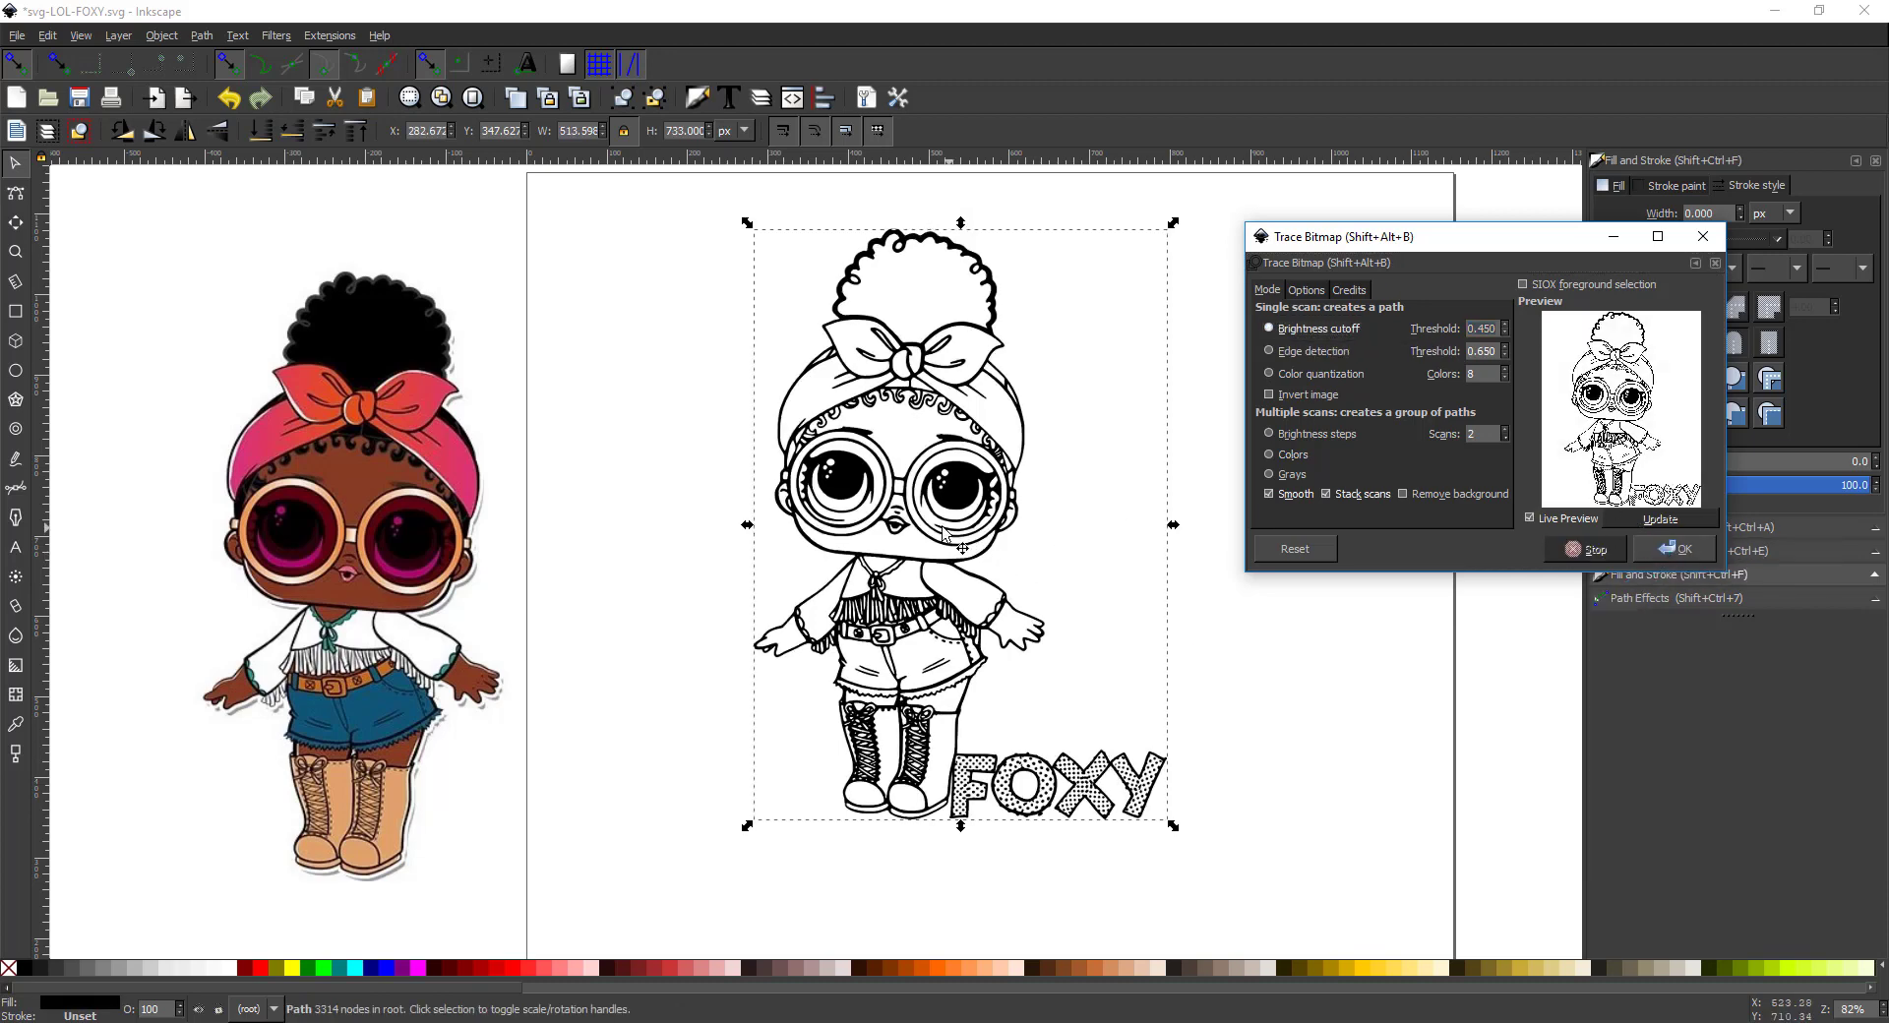
Separate the traced drawing from the original bitmap, moving the original off the page and placing the traced path in the page's middle
drag(944, 535, 1284, 568)
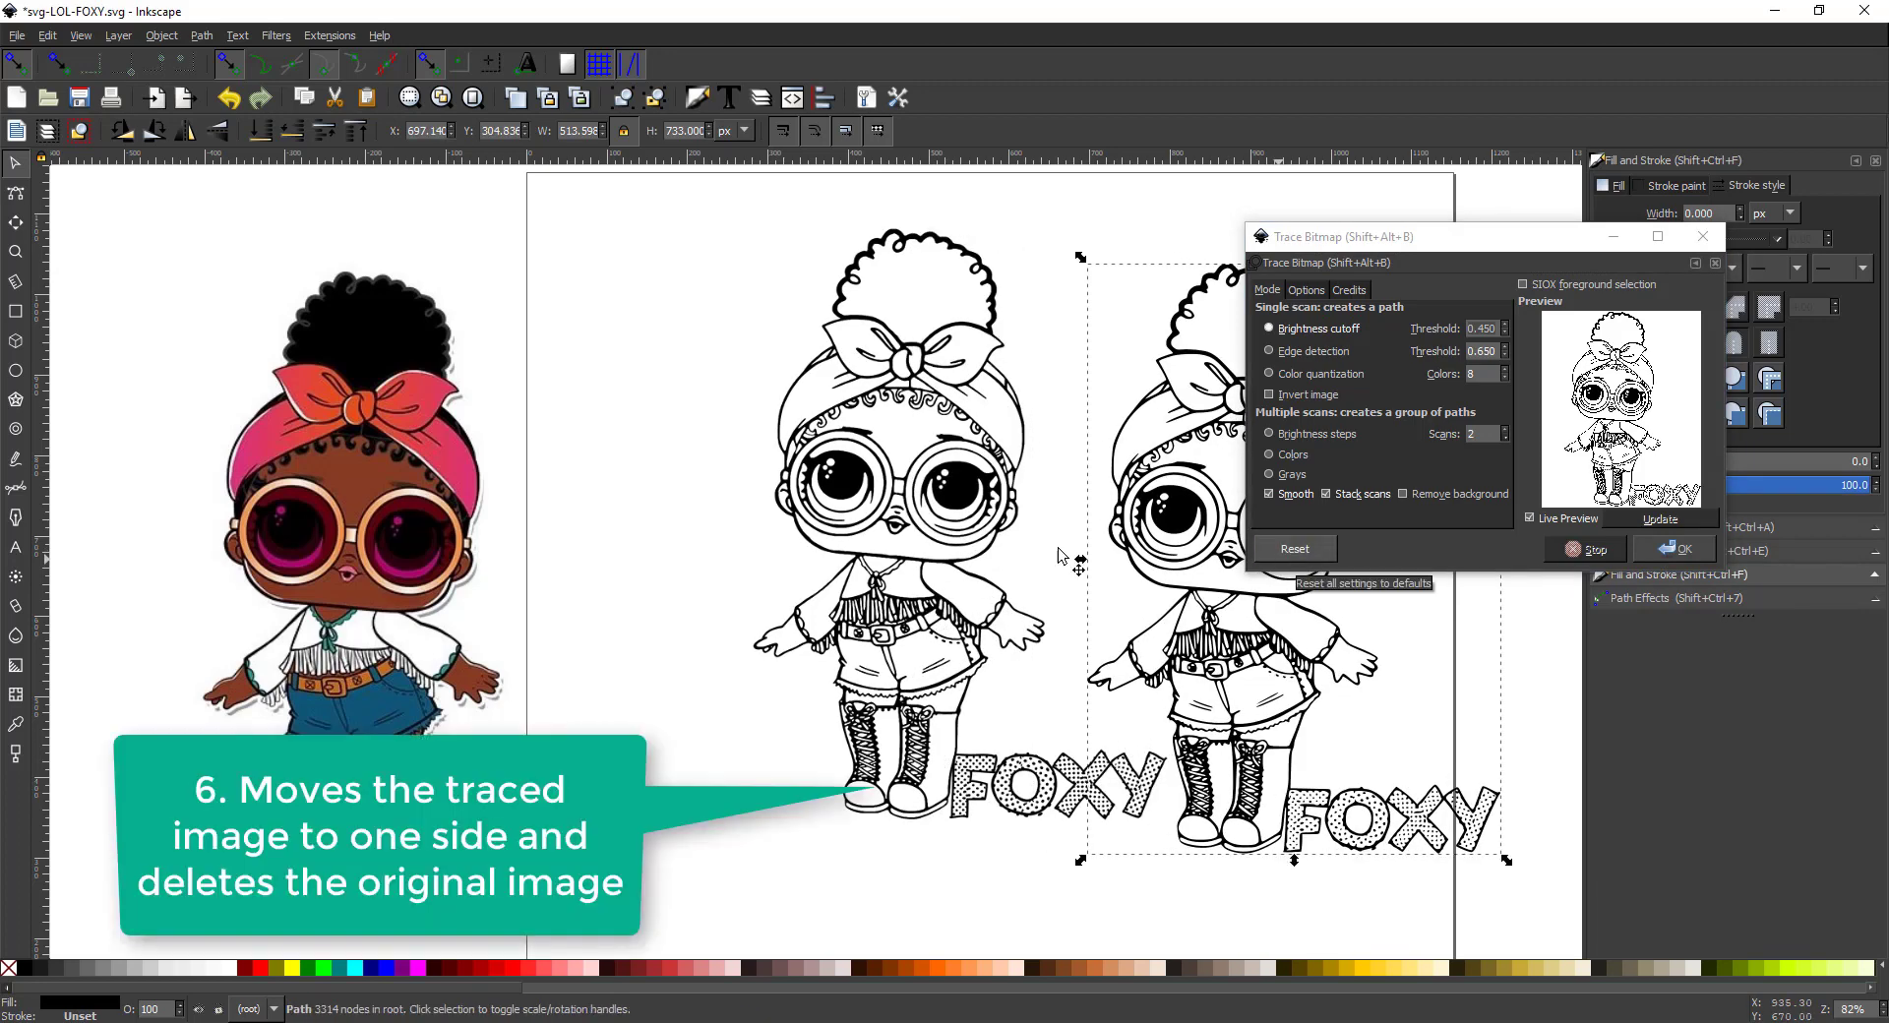
click(955, 535)
drag(954, 533, 803, 532)
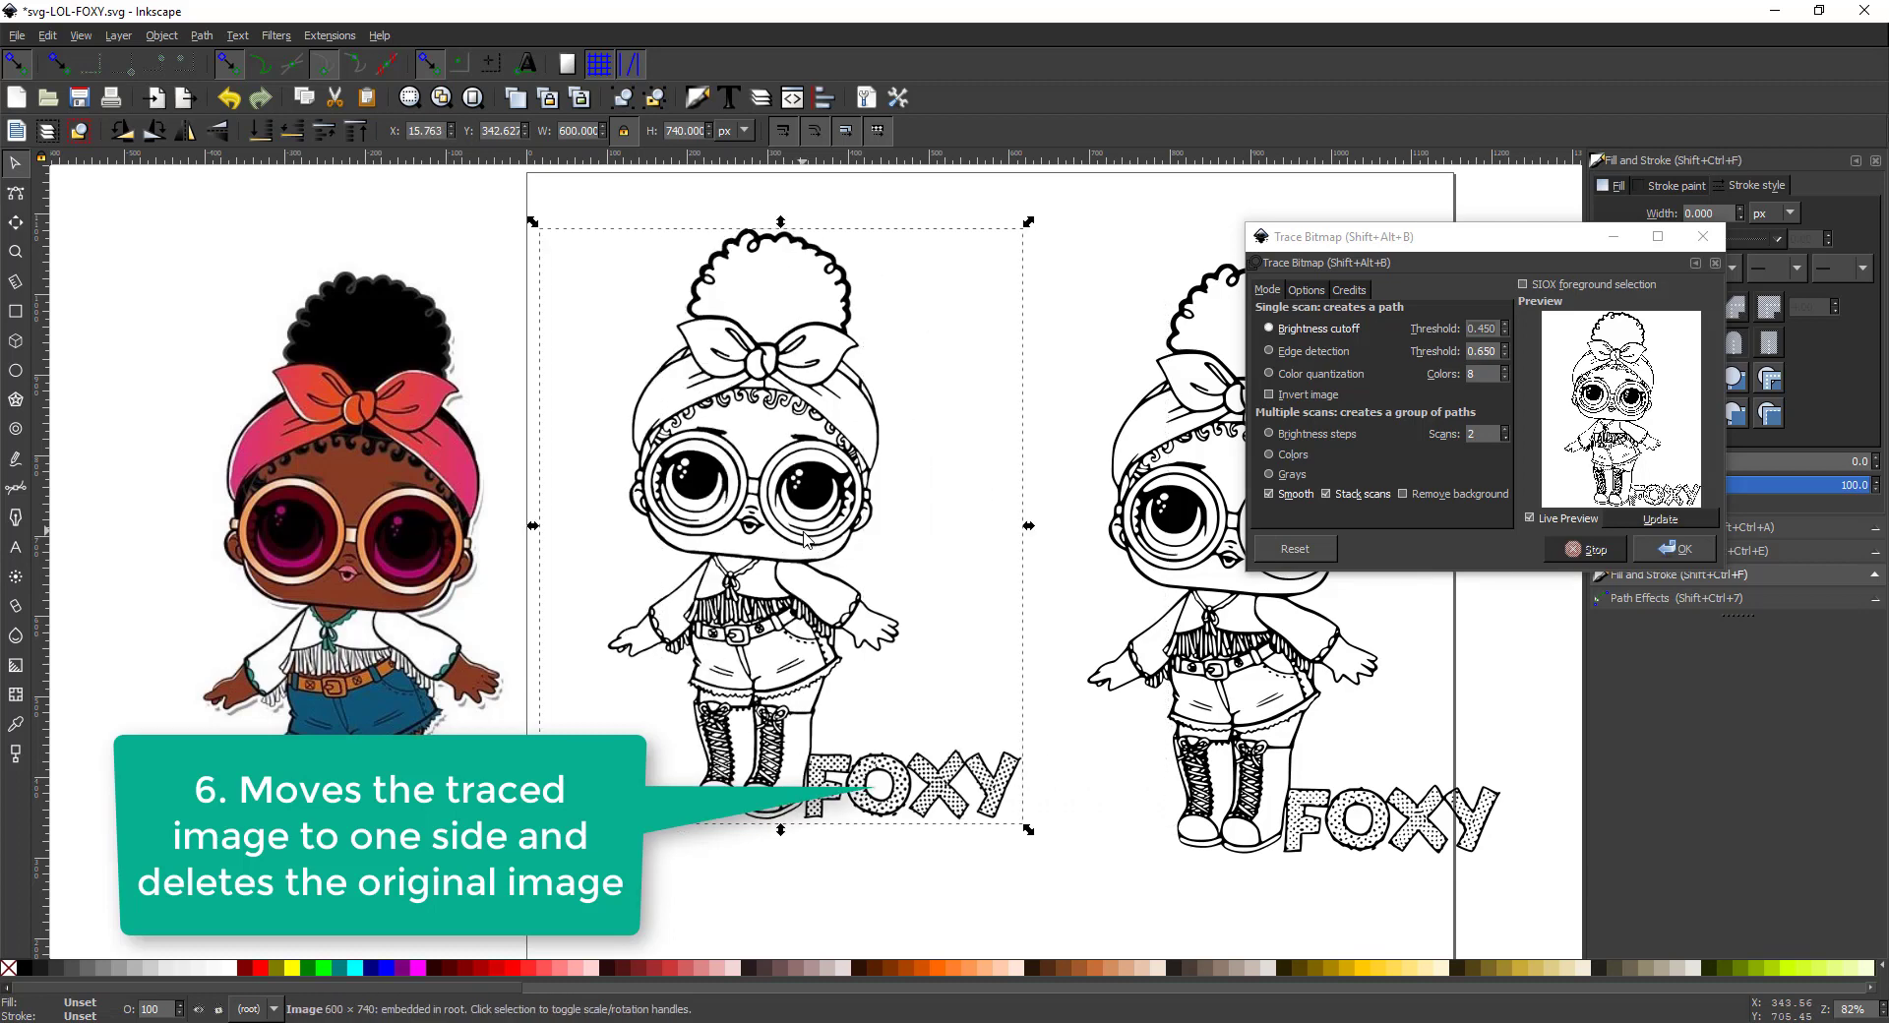
right_click(804, 538)
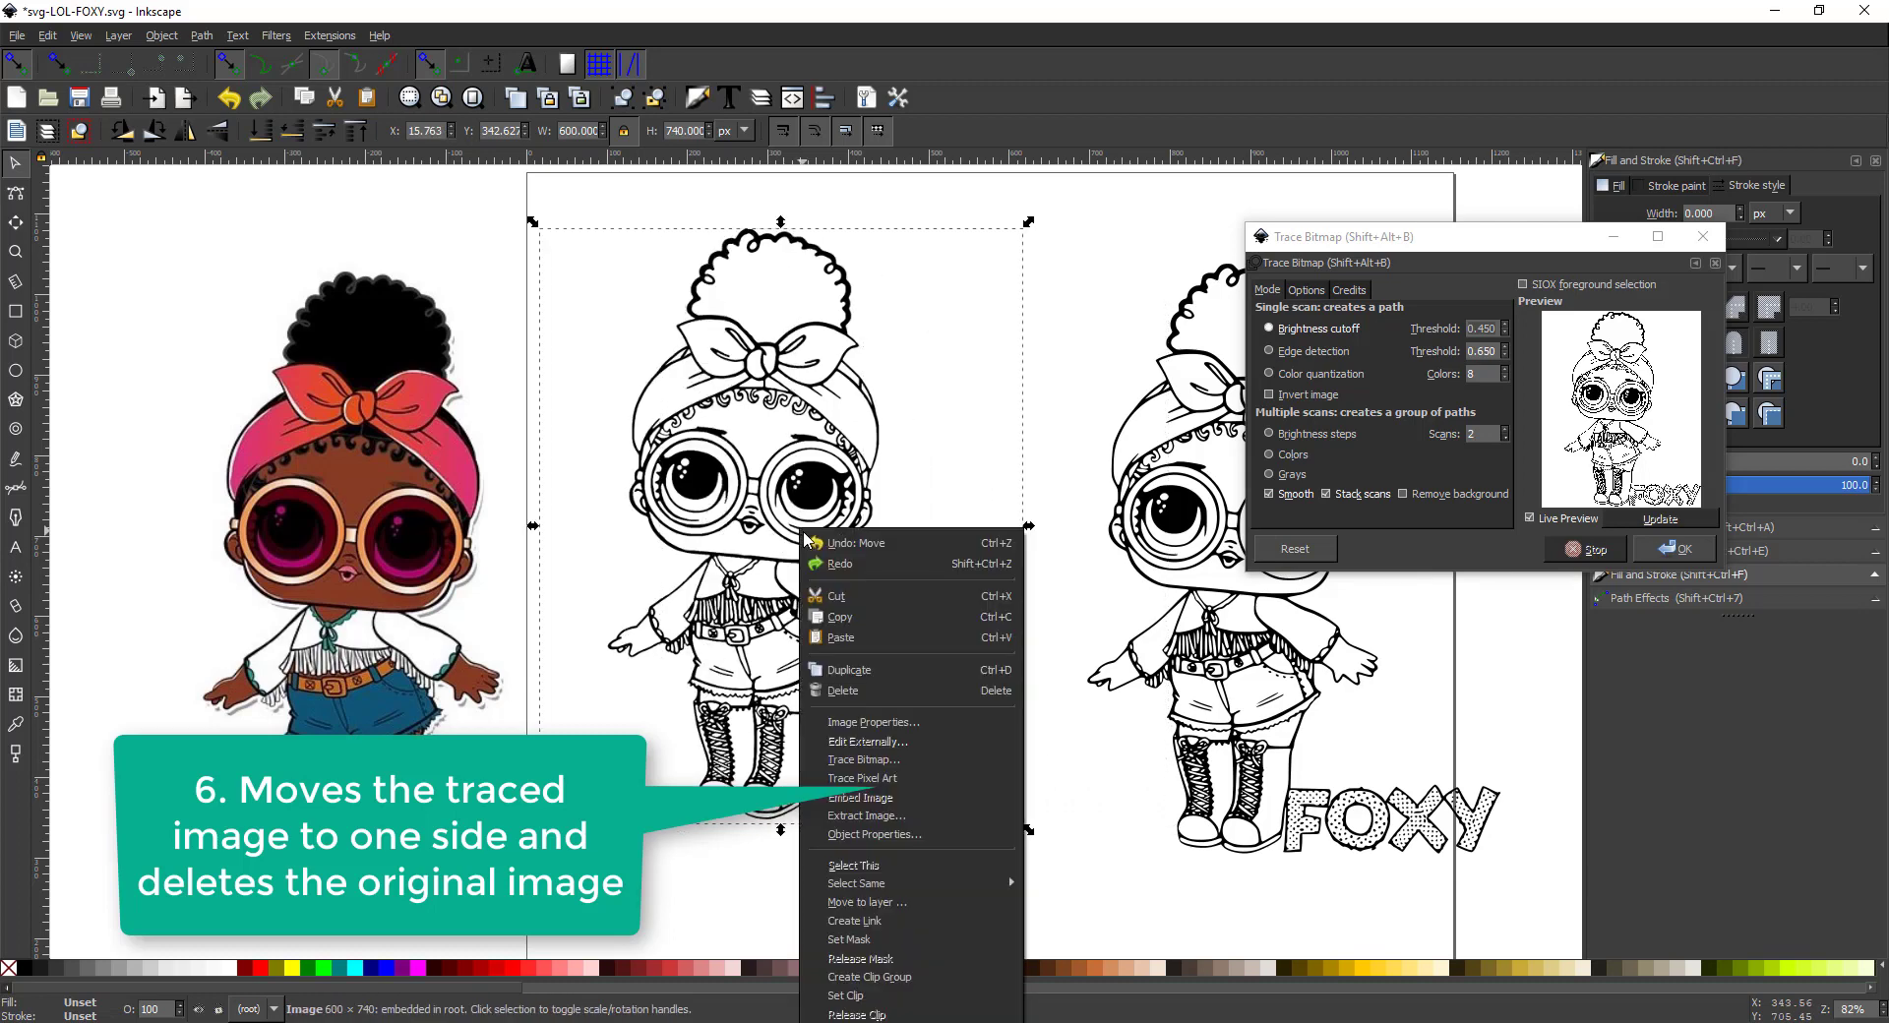
click(748, 507)
drag(711, 500, 37, 523)
drag(180, 477, 85, 454)
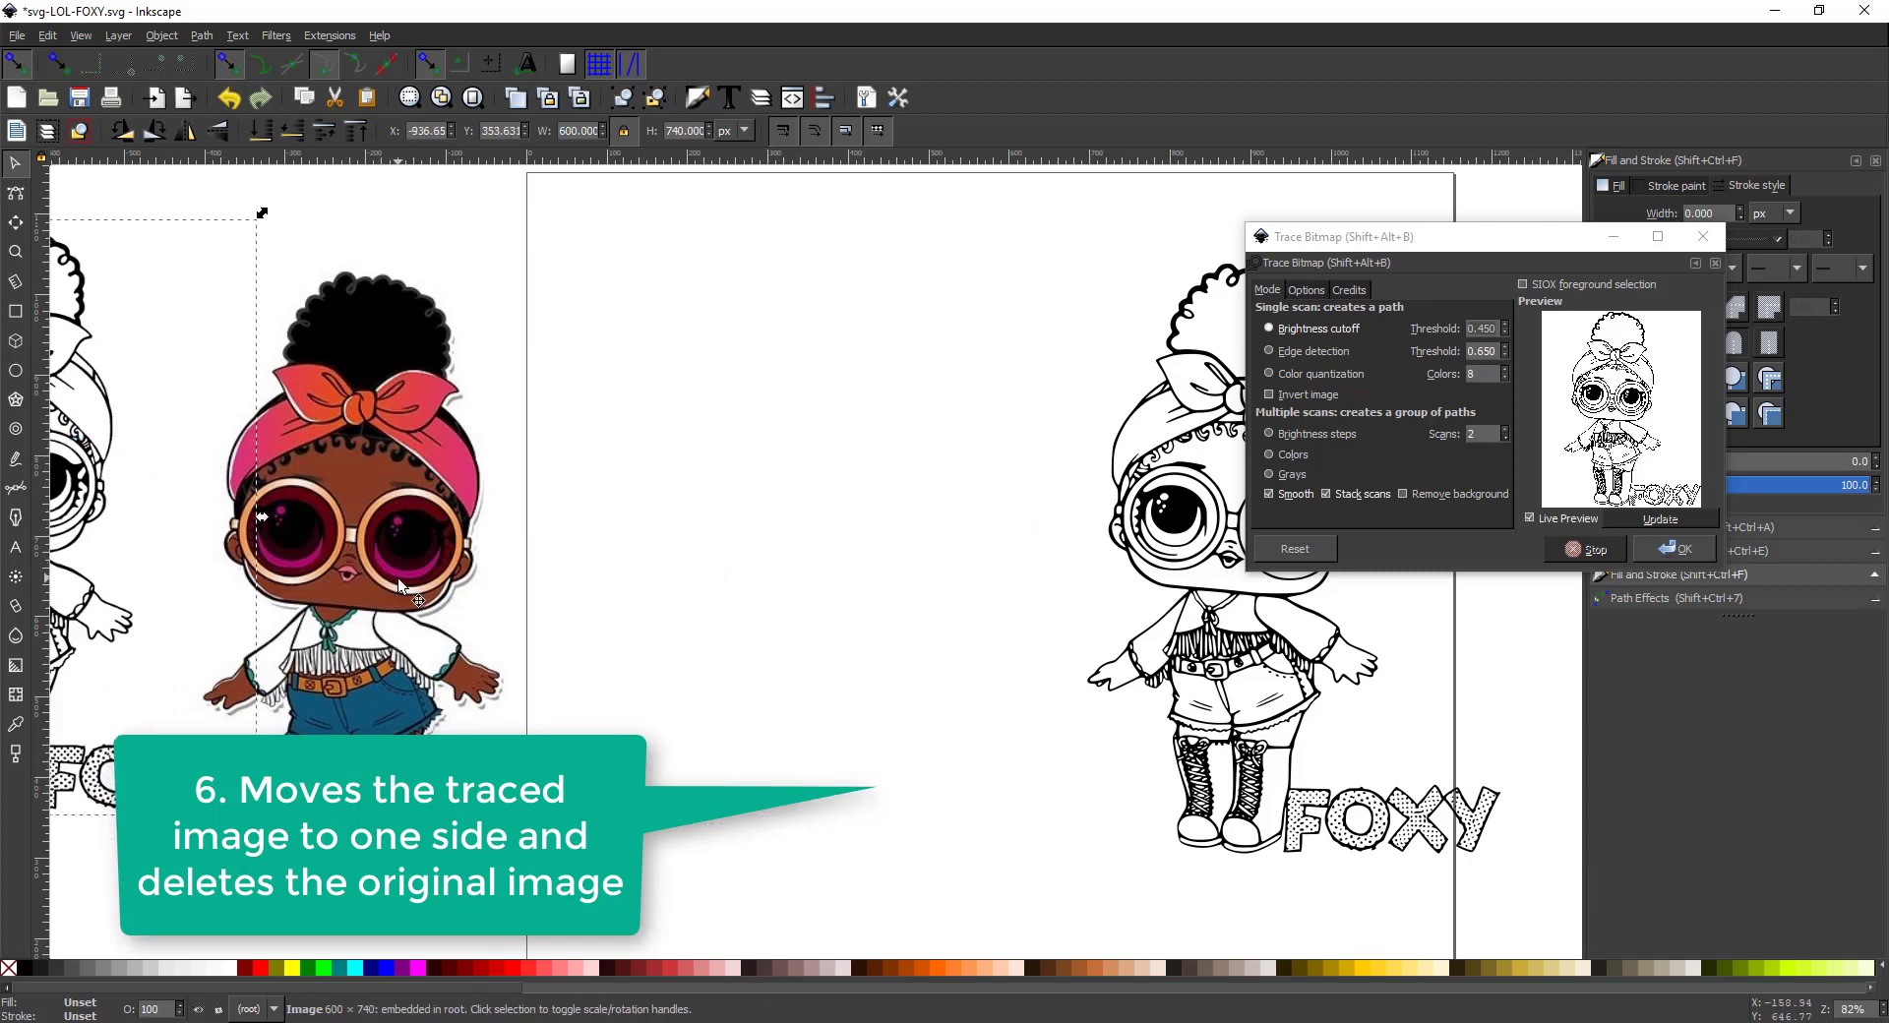
drag(1196, 672, 822, 649)
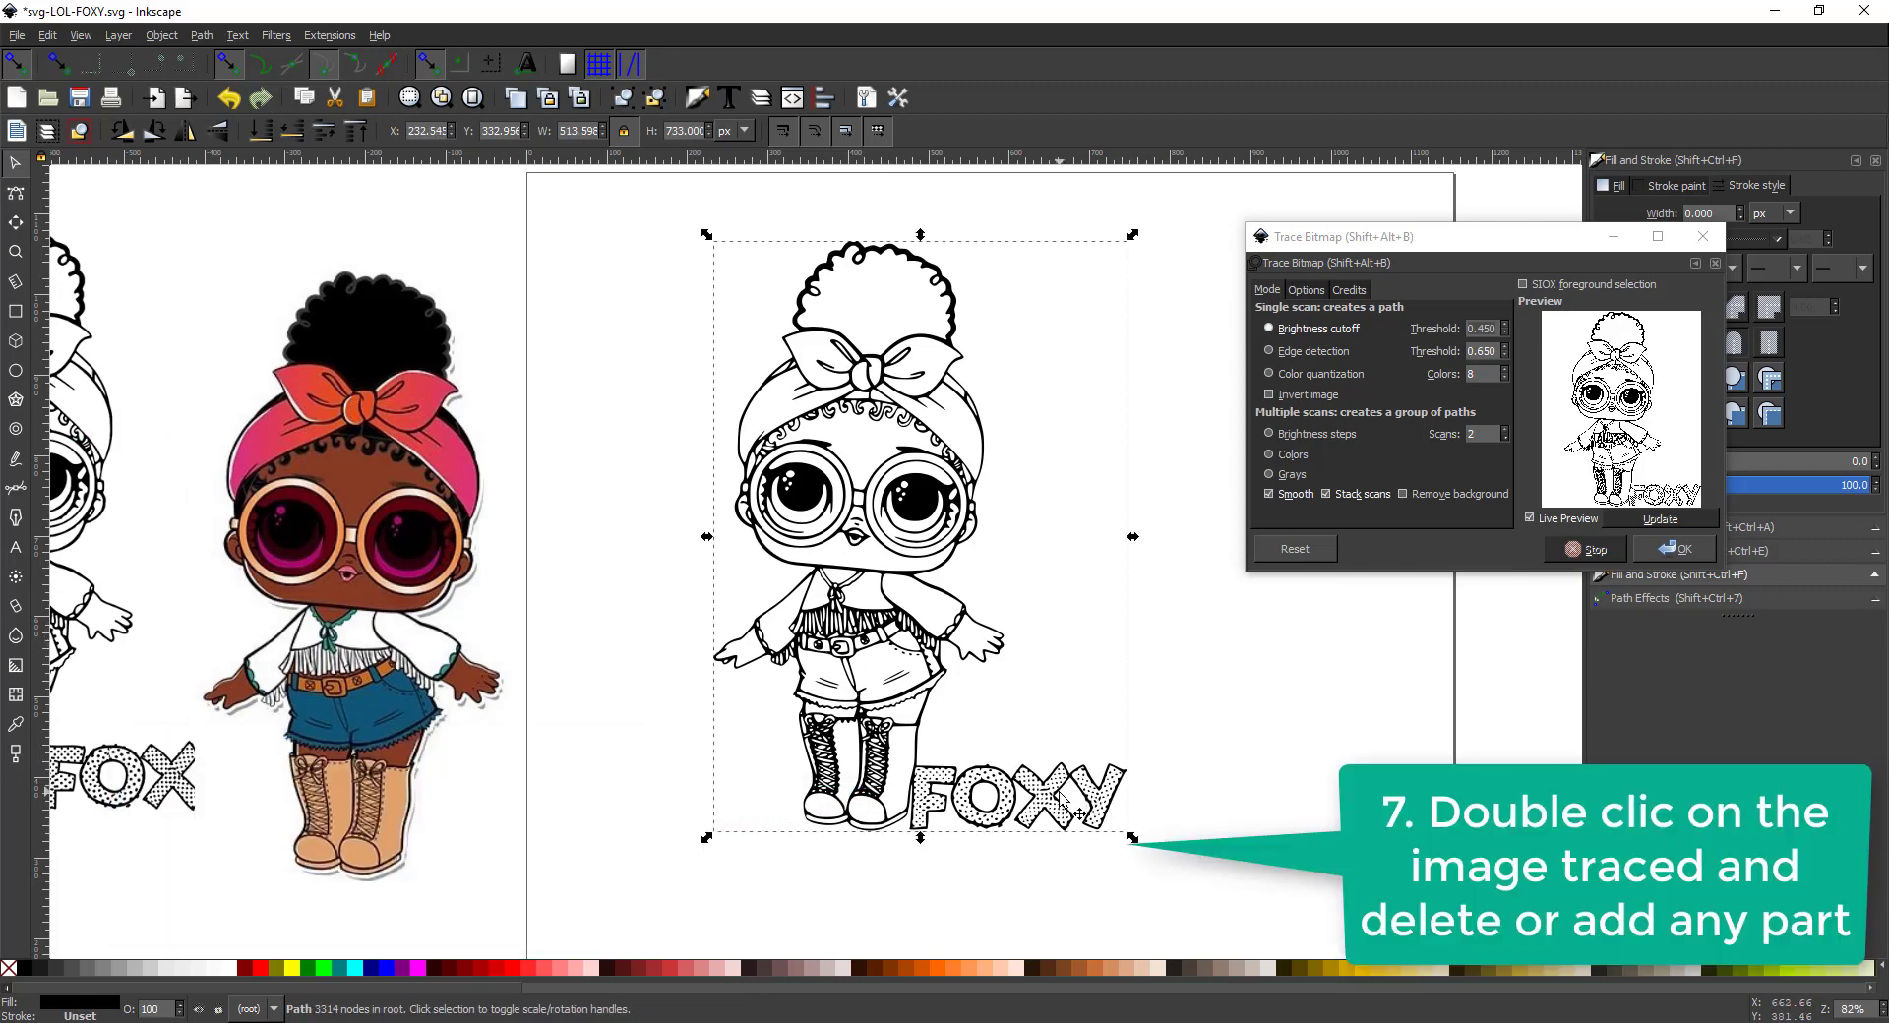
Delete all nodes of the FOXY lettering beside the boots from the traced path
double_click(1061, 797)
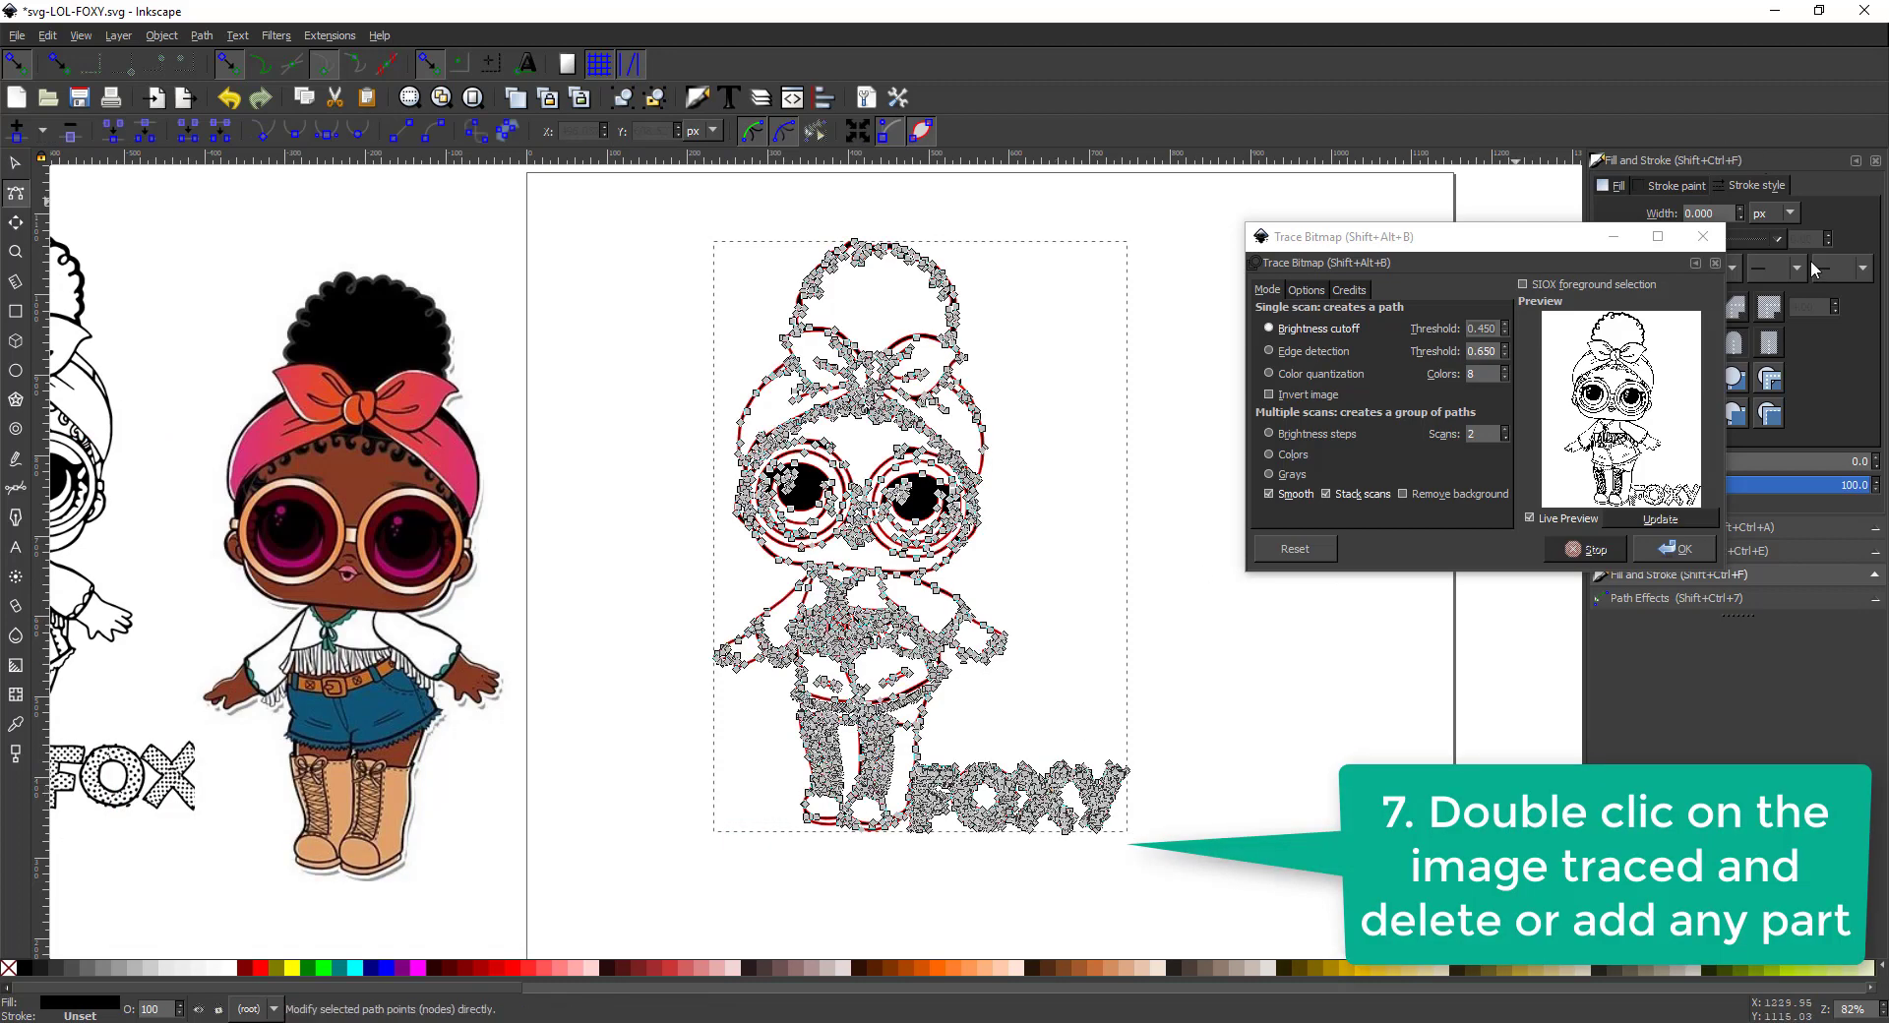
click(1704, 237)
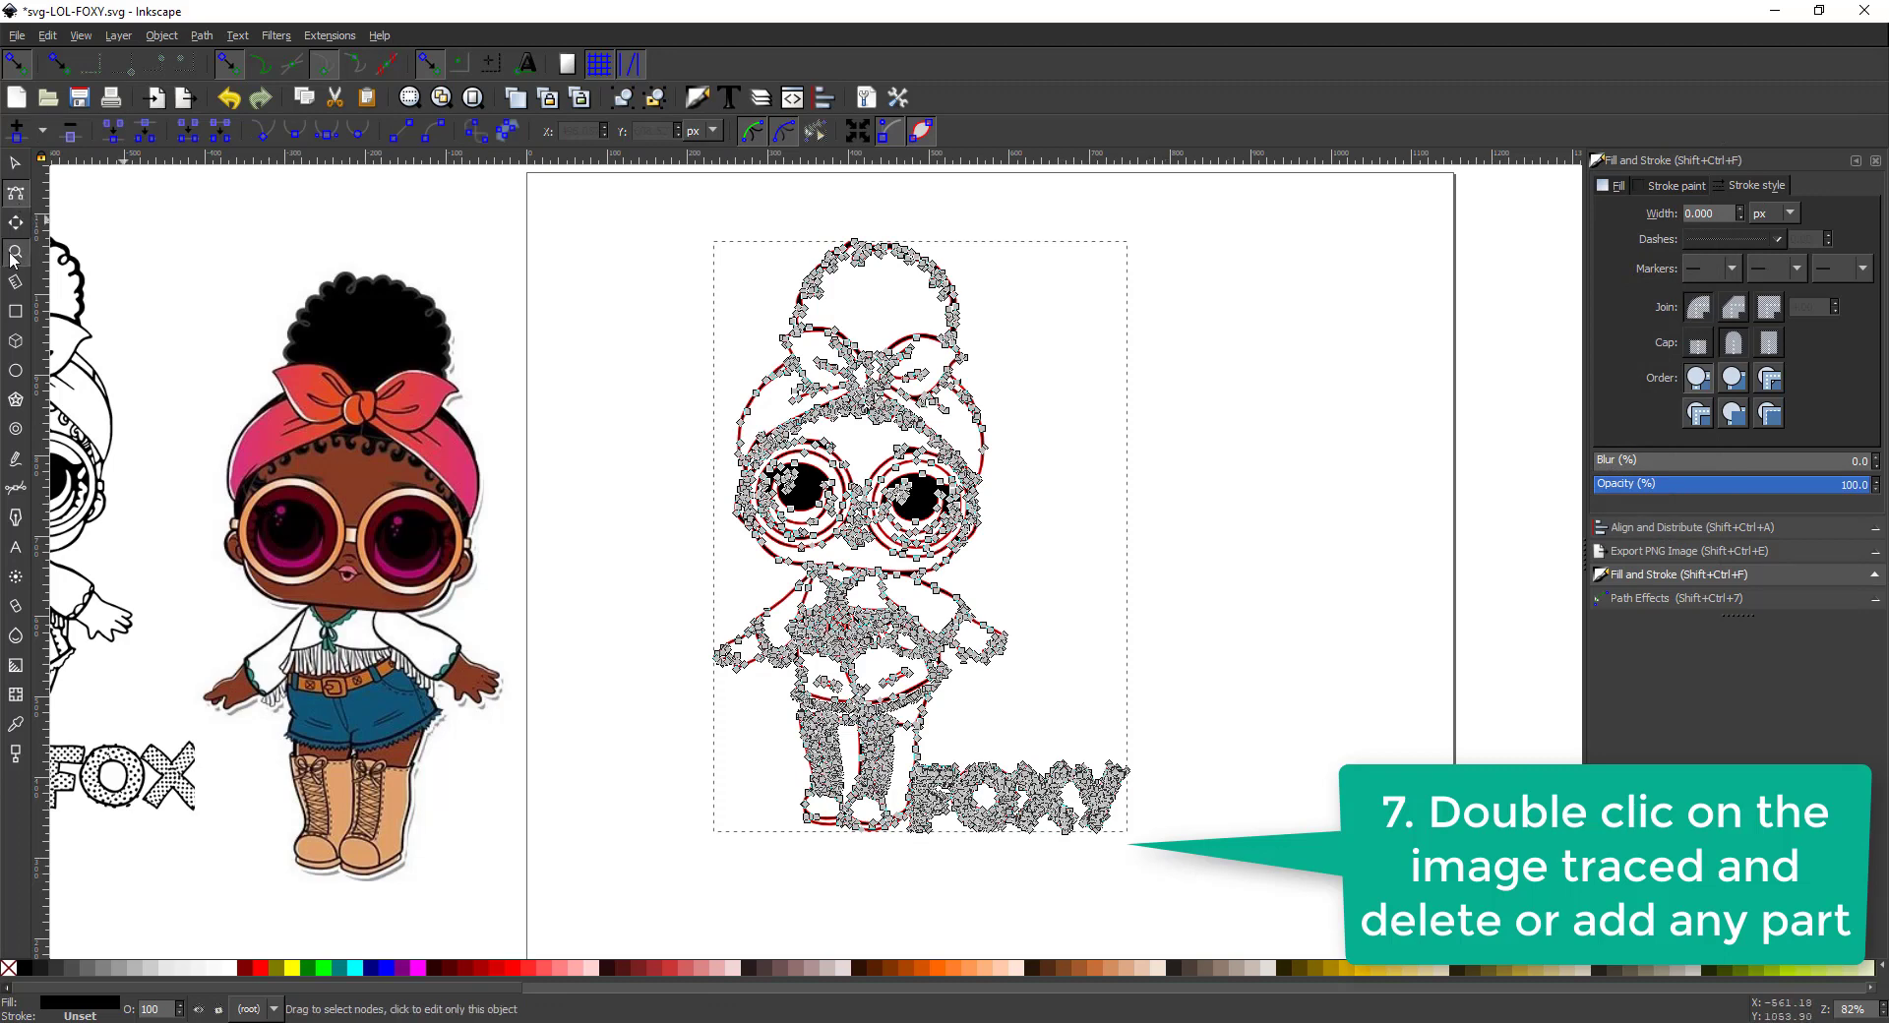
drag(881, 722, 1212, 876)
click(15, 162)
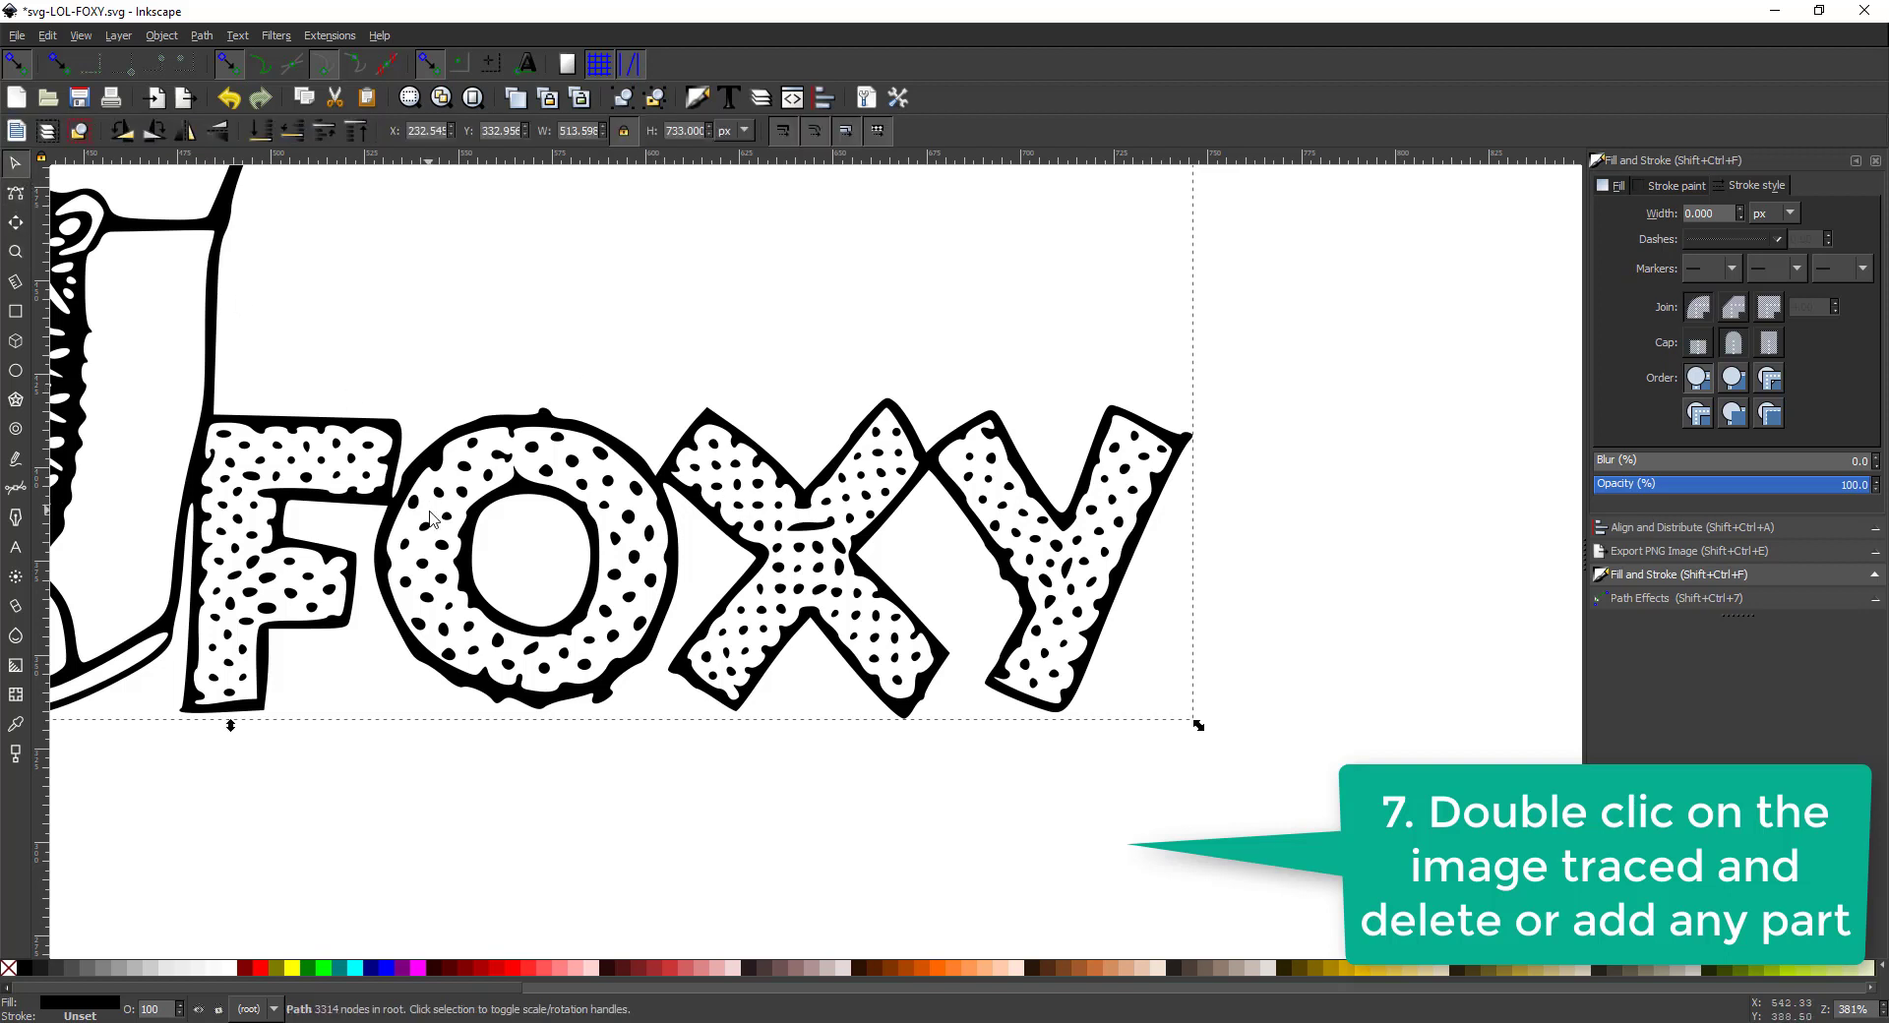
double_click(388, 436)
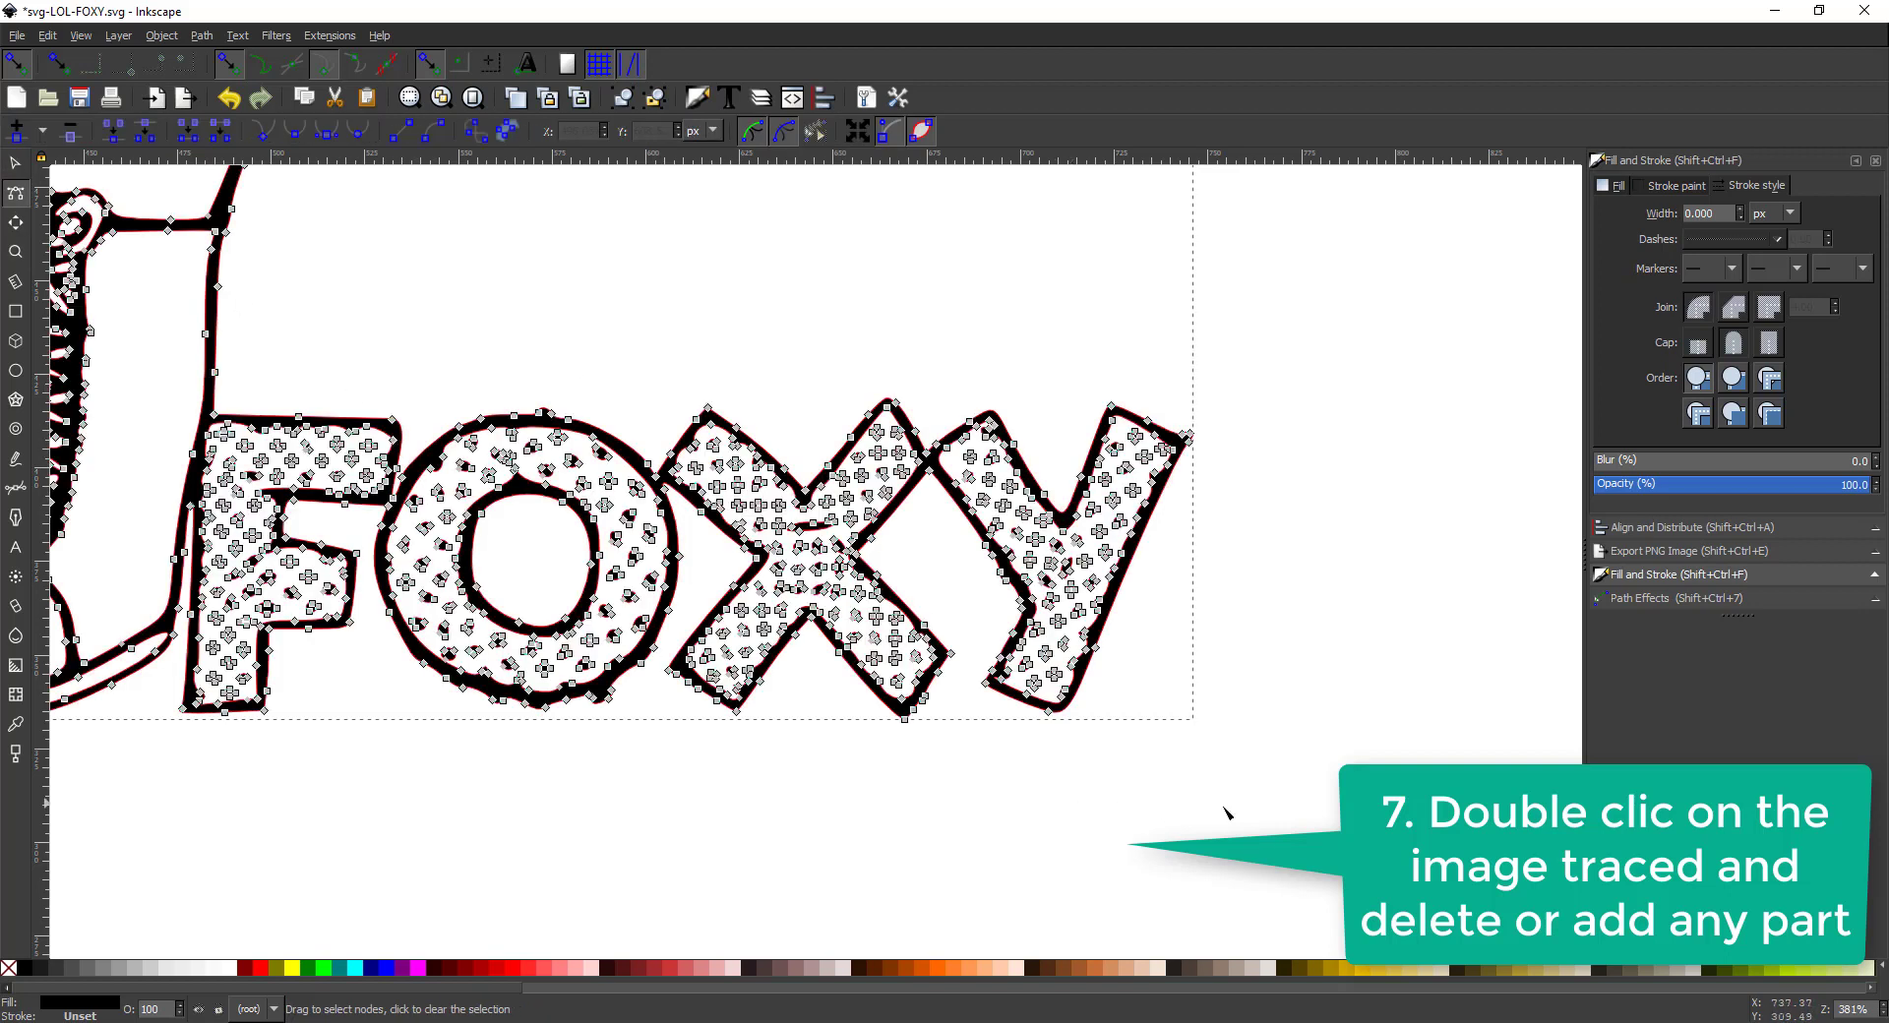
drag(1267, 809, 183, 384)
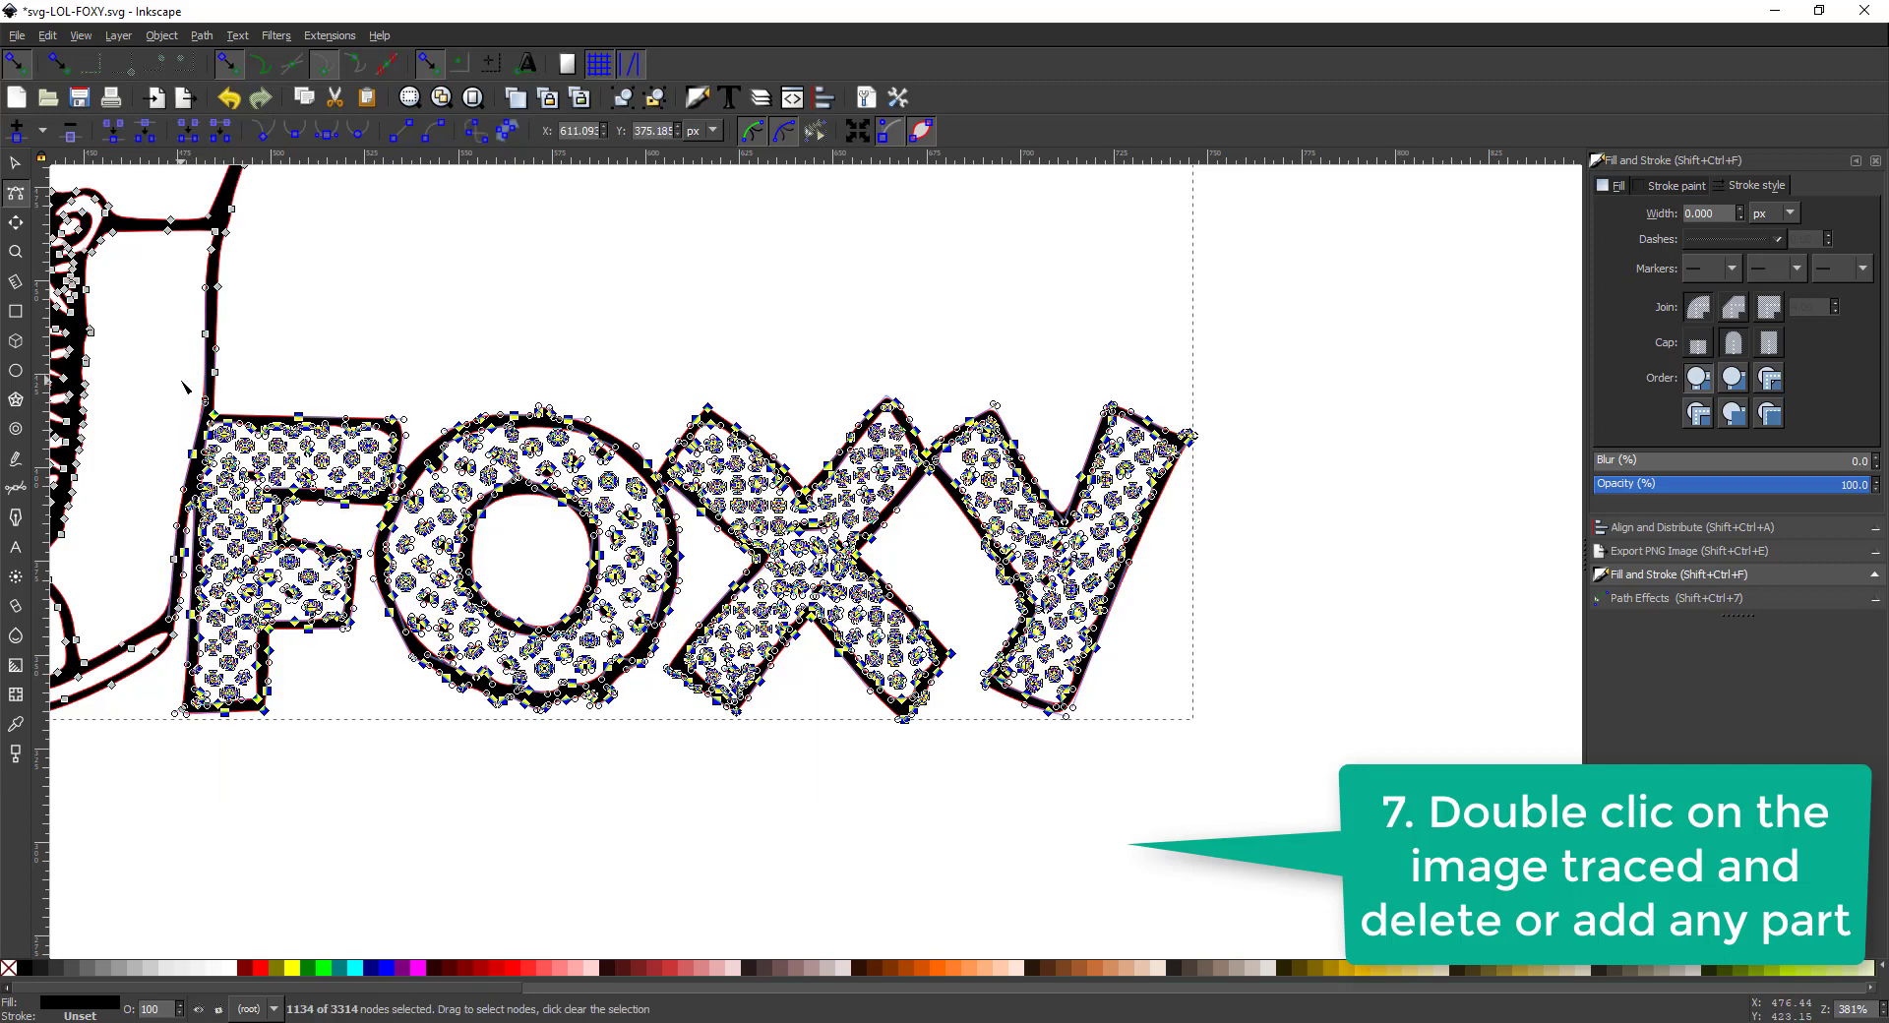
key(Delete)
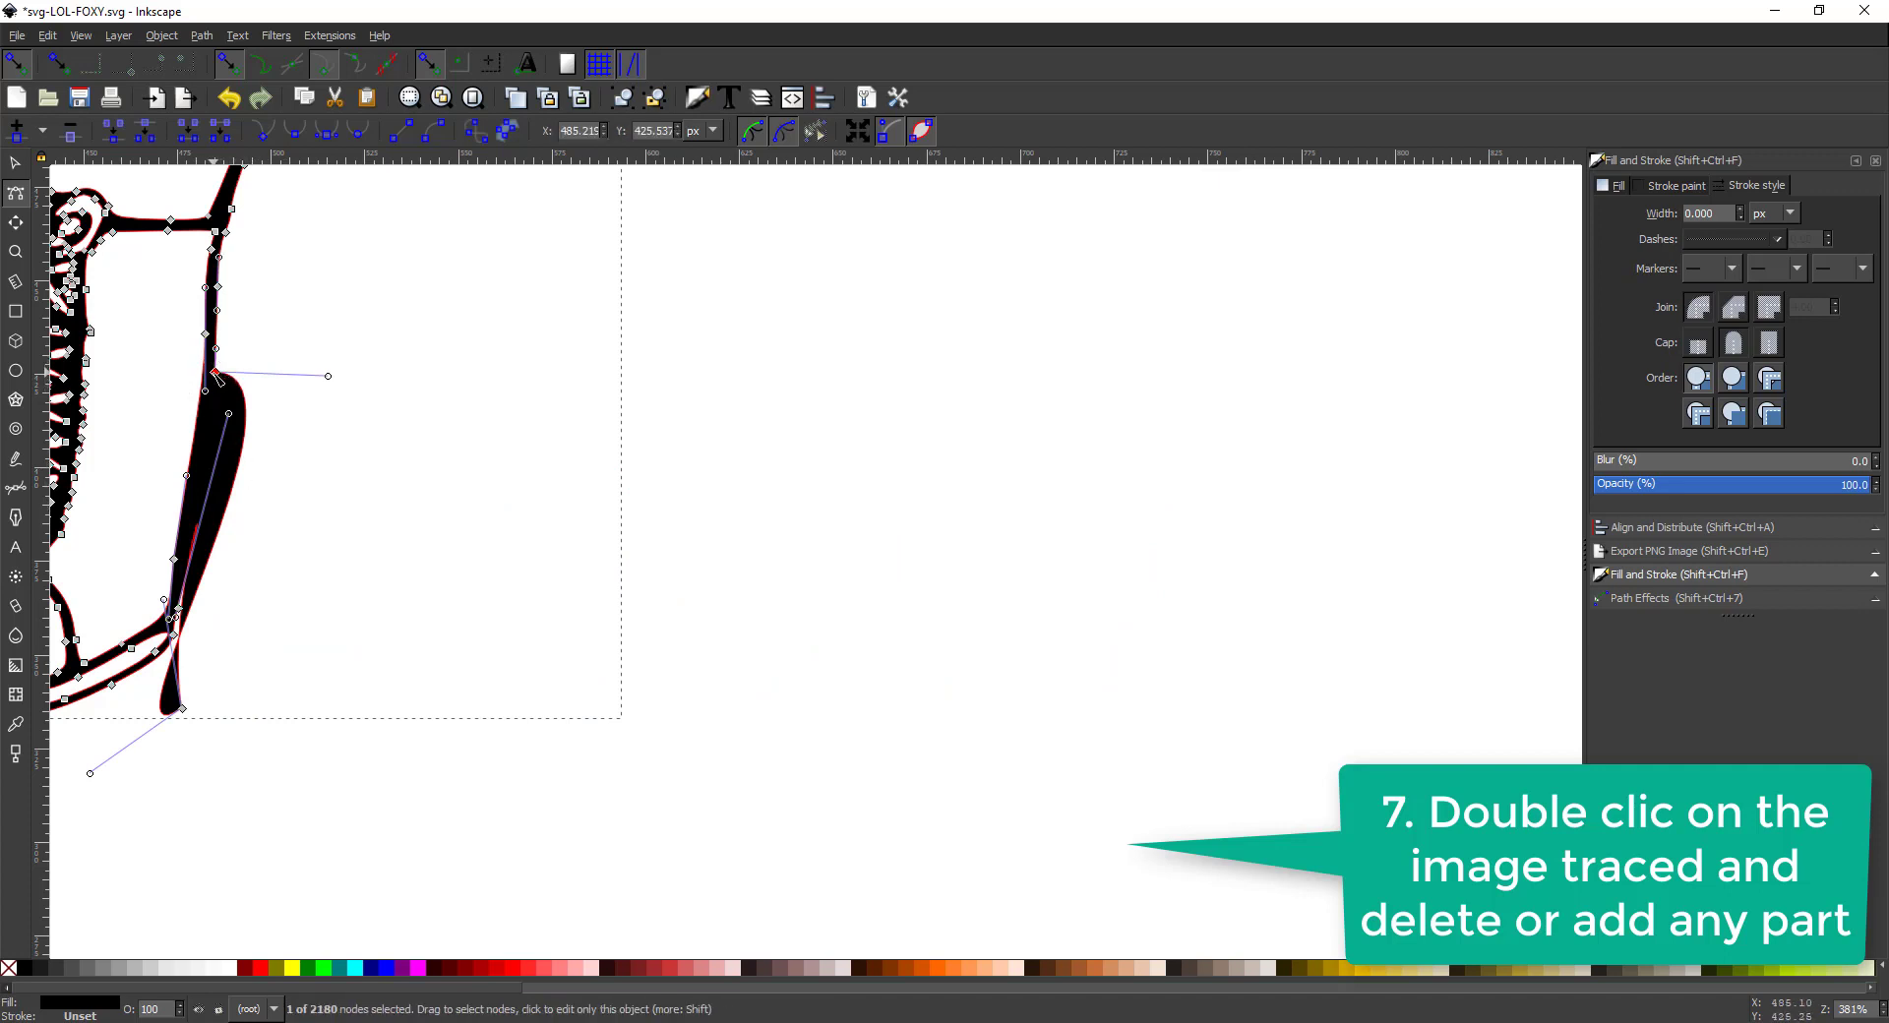
Clean up the outer boot outline by deleting the leftover lettering nodes and reshaping the curve to follow the boot edge
key(Delete)
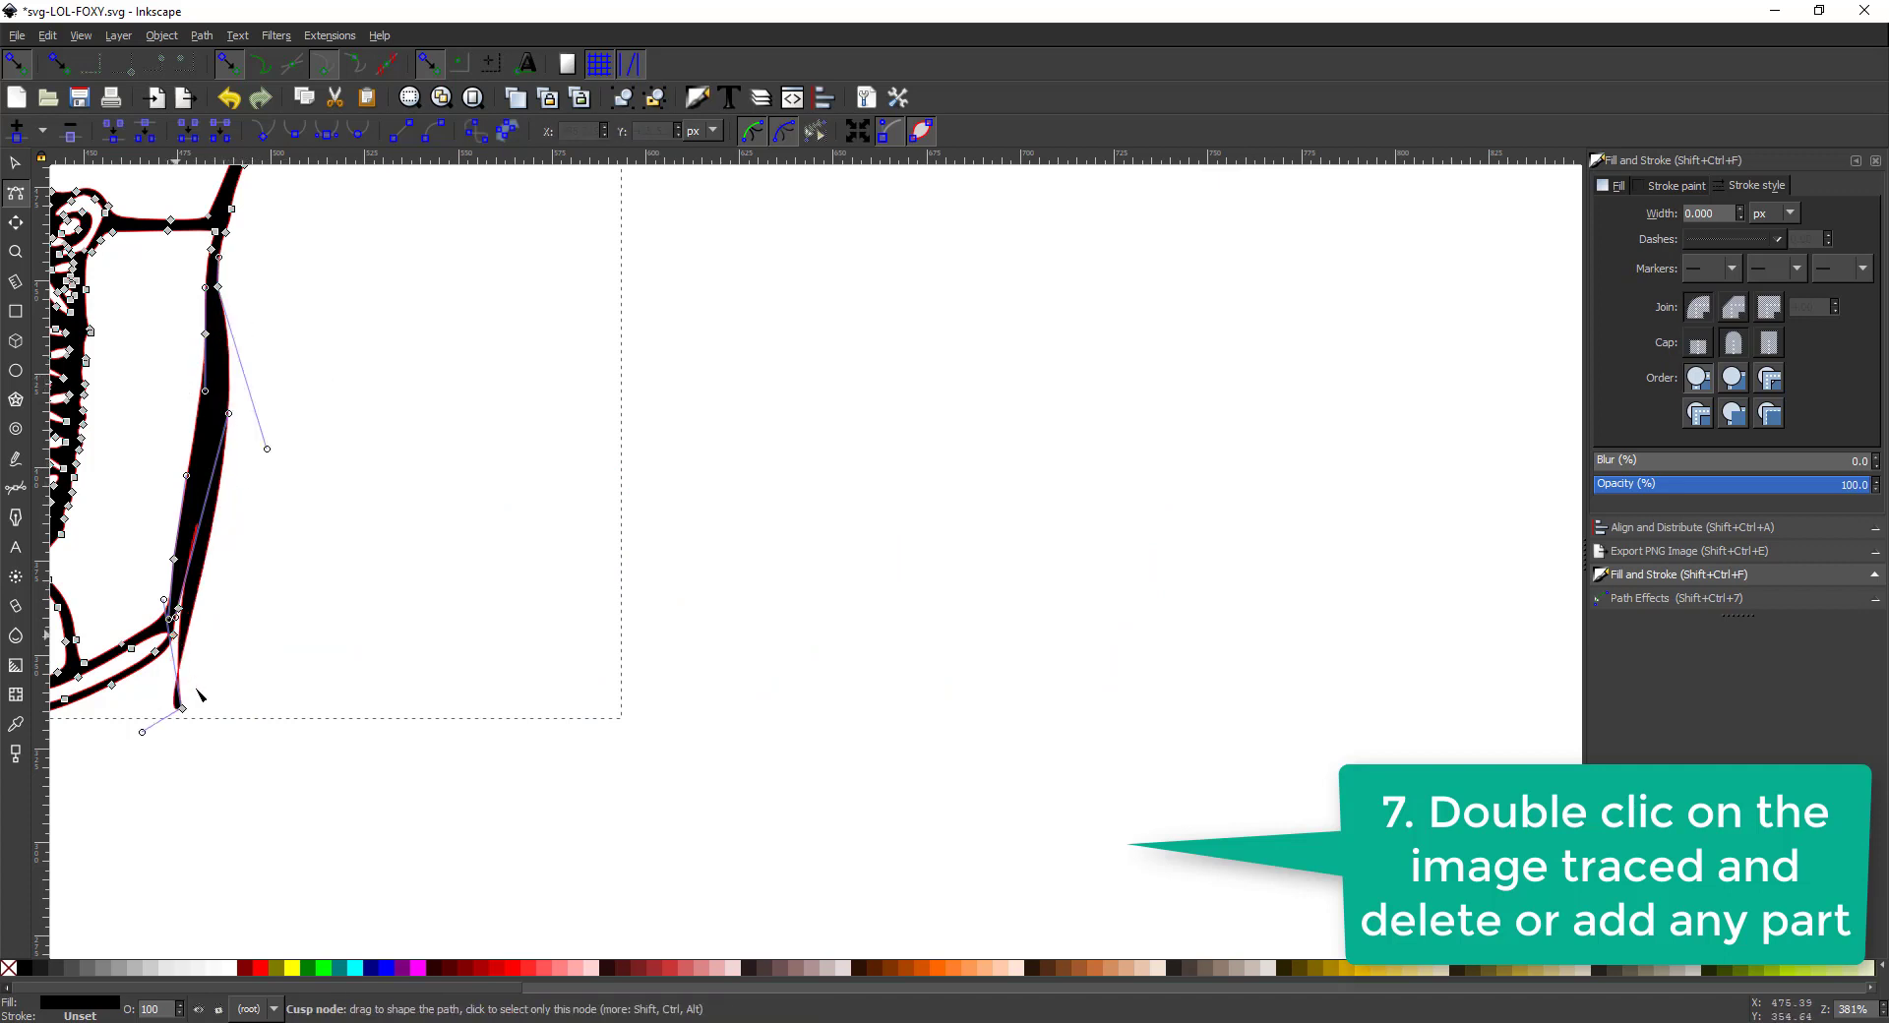
key(Delete)
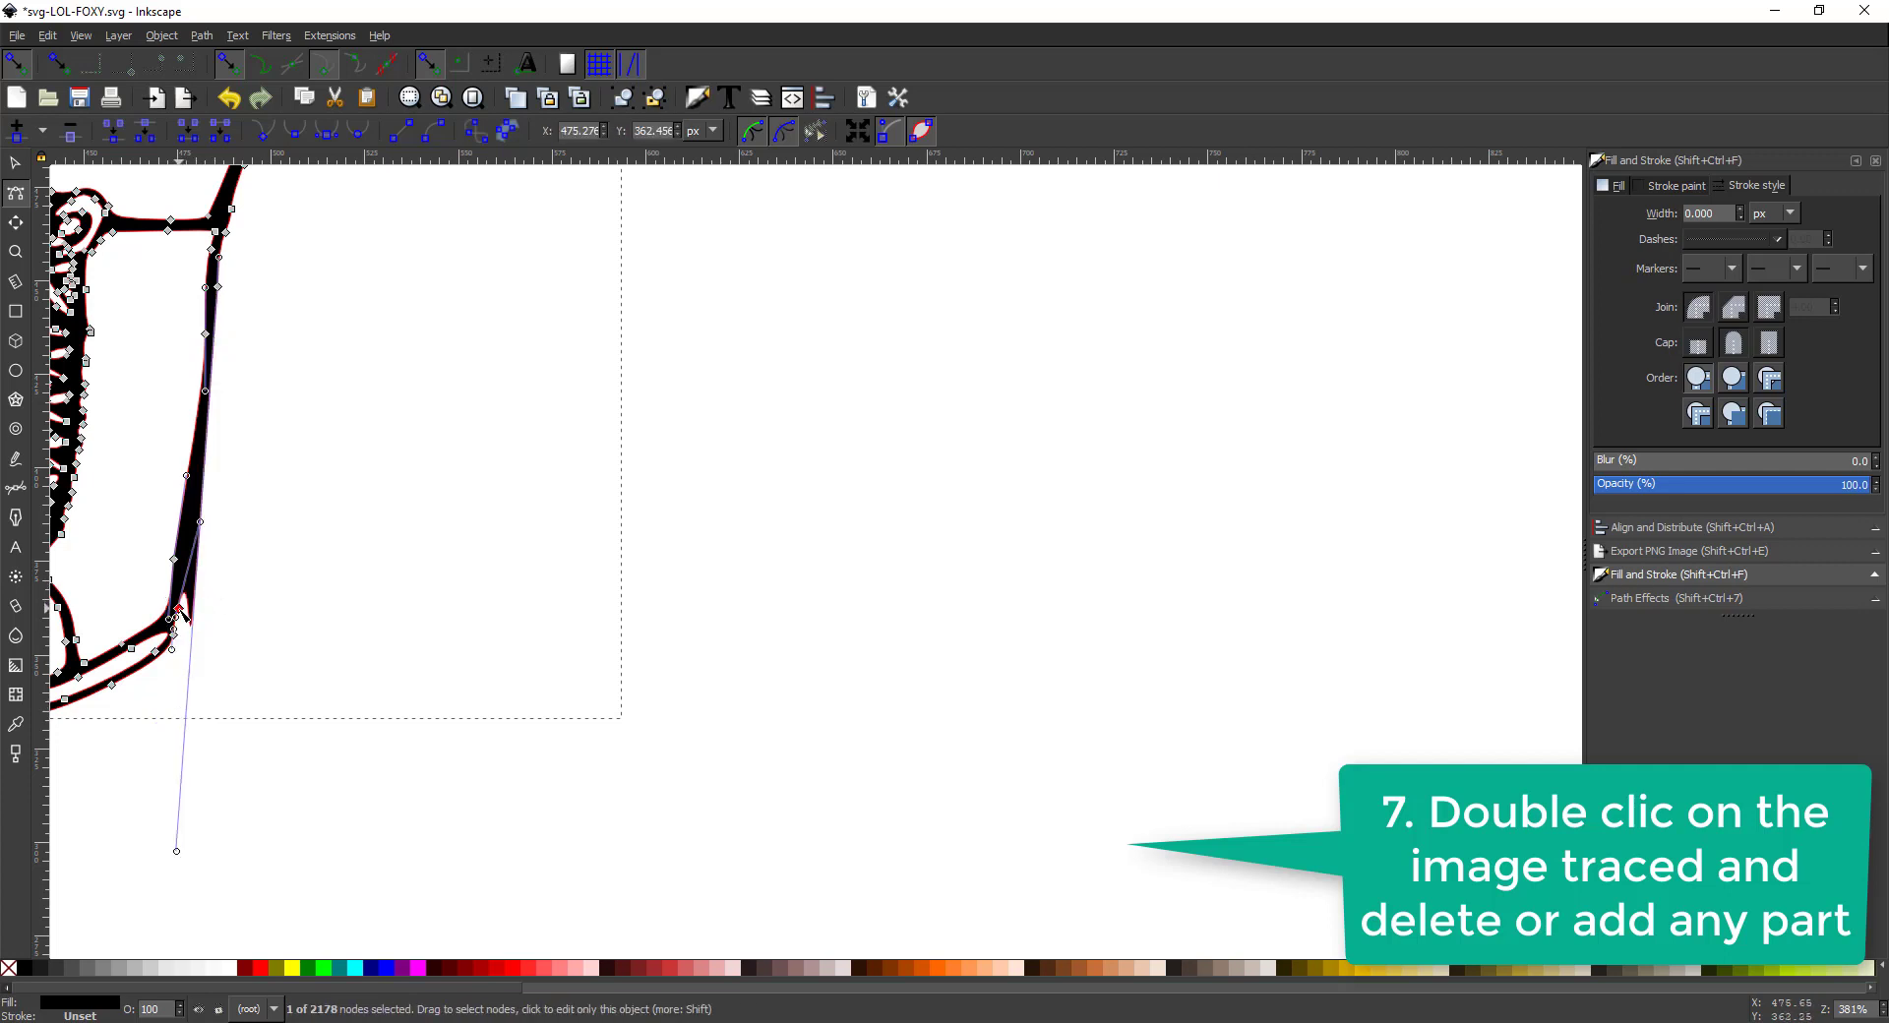
drag(183, 615, 207, 523)
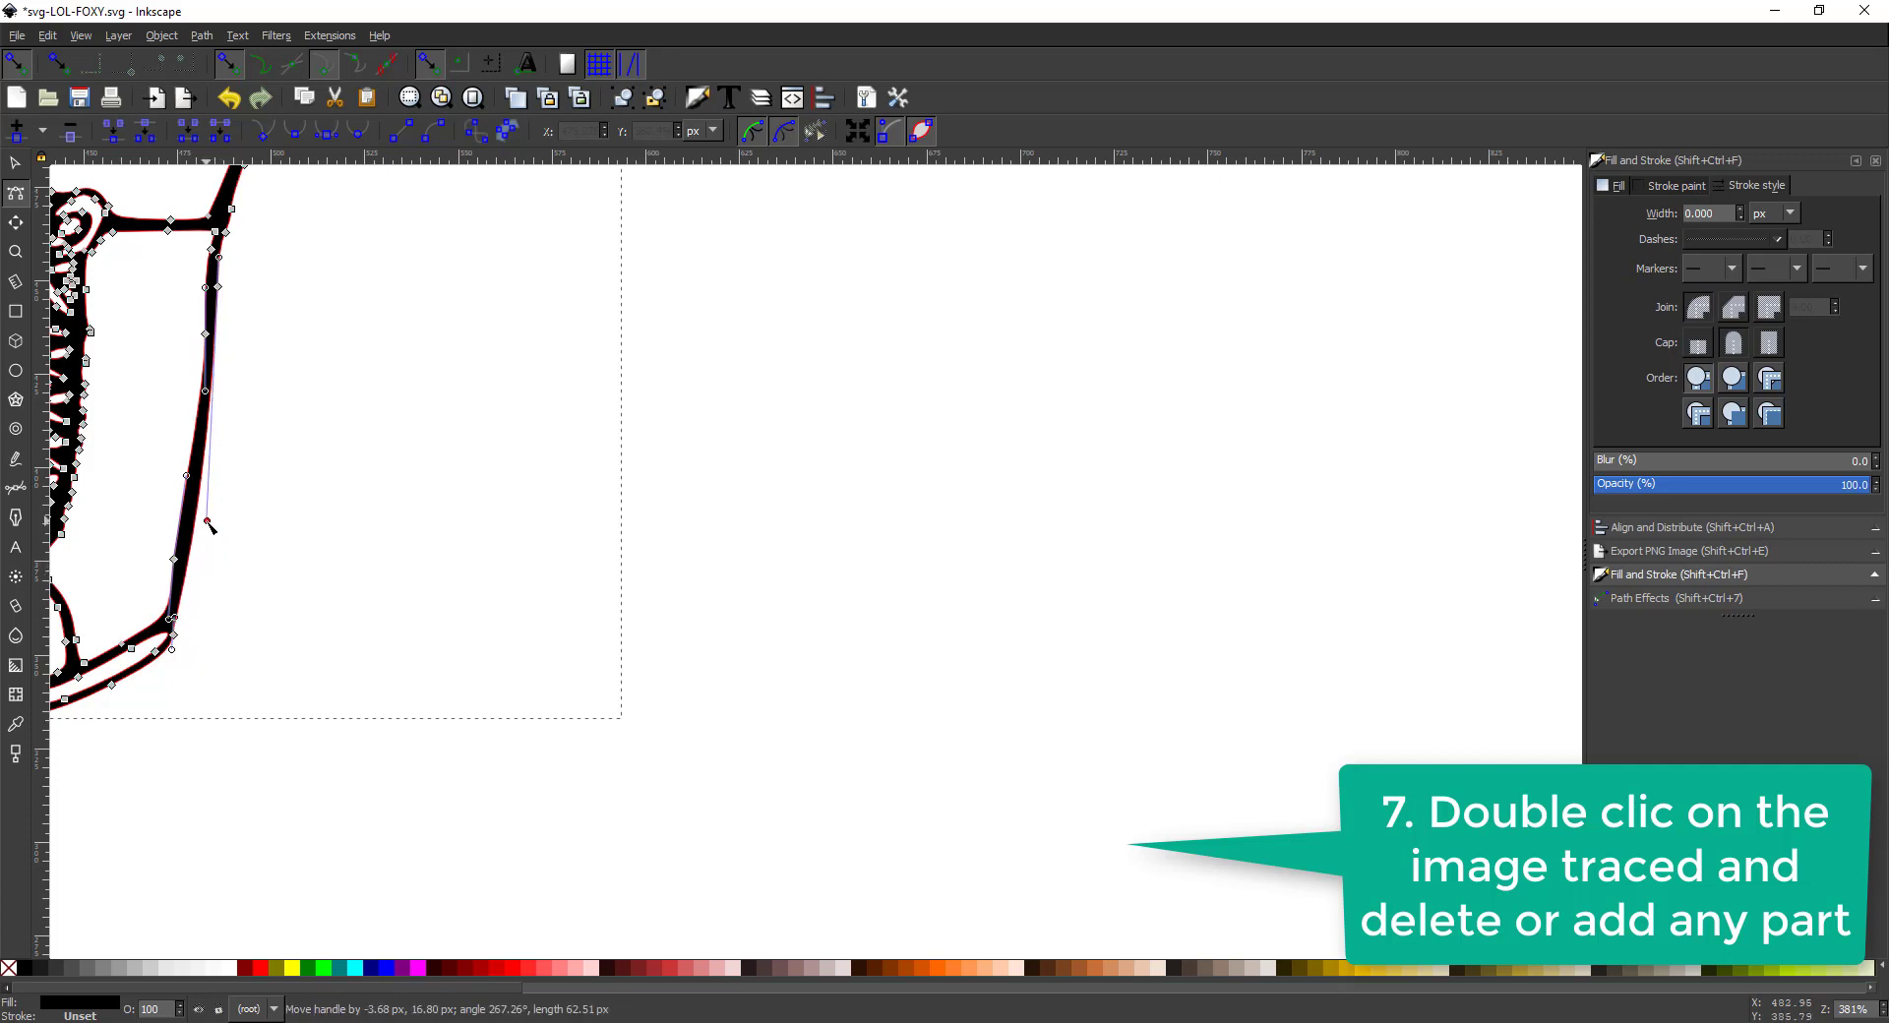
click(357, 569)
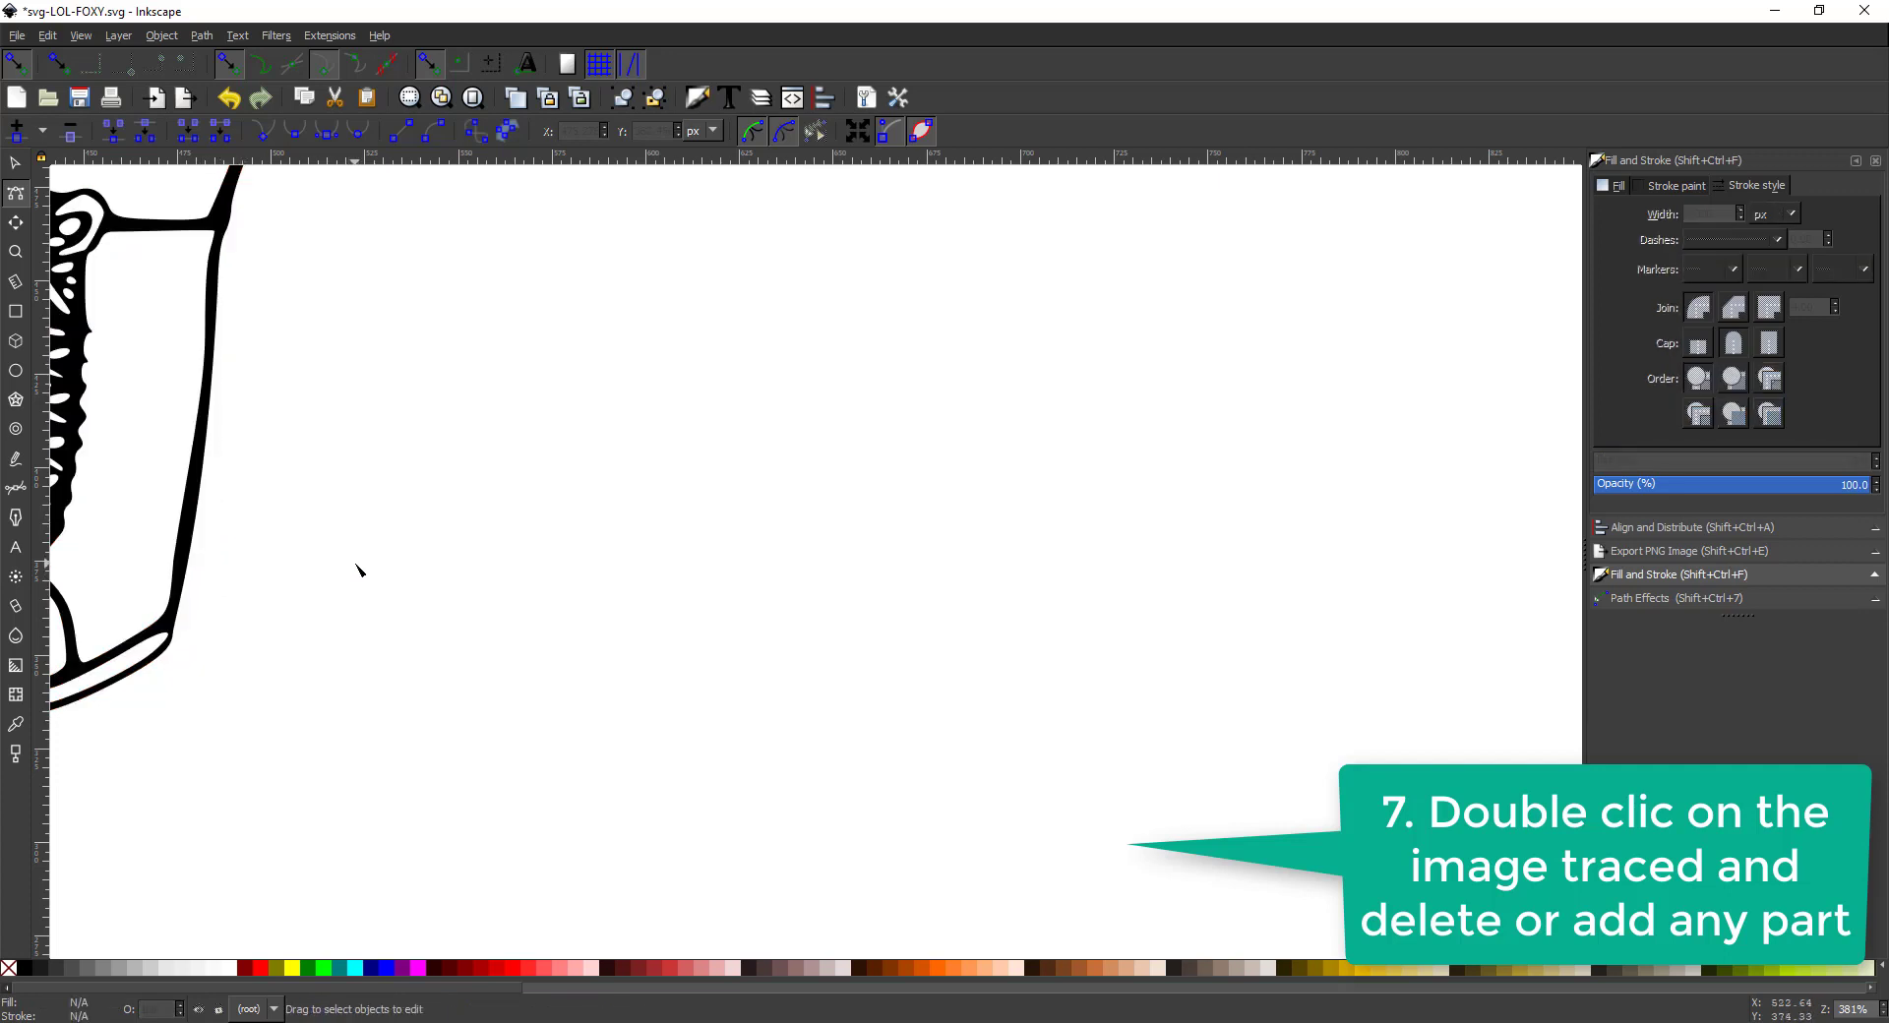
Draw a closed curved sliver with the Bezier tool inside the left glasses lens, extending the lower eye line up to the lash tip
key(space)
drag(359, 515, 1010, 687)
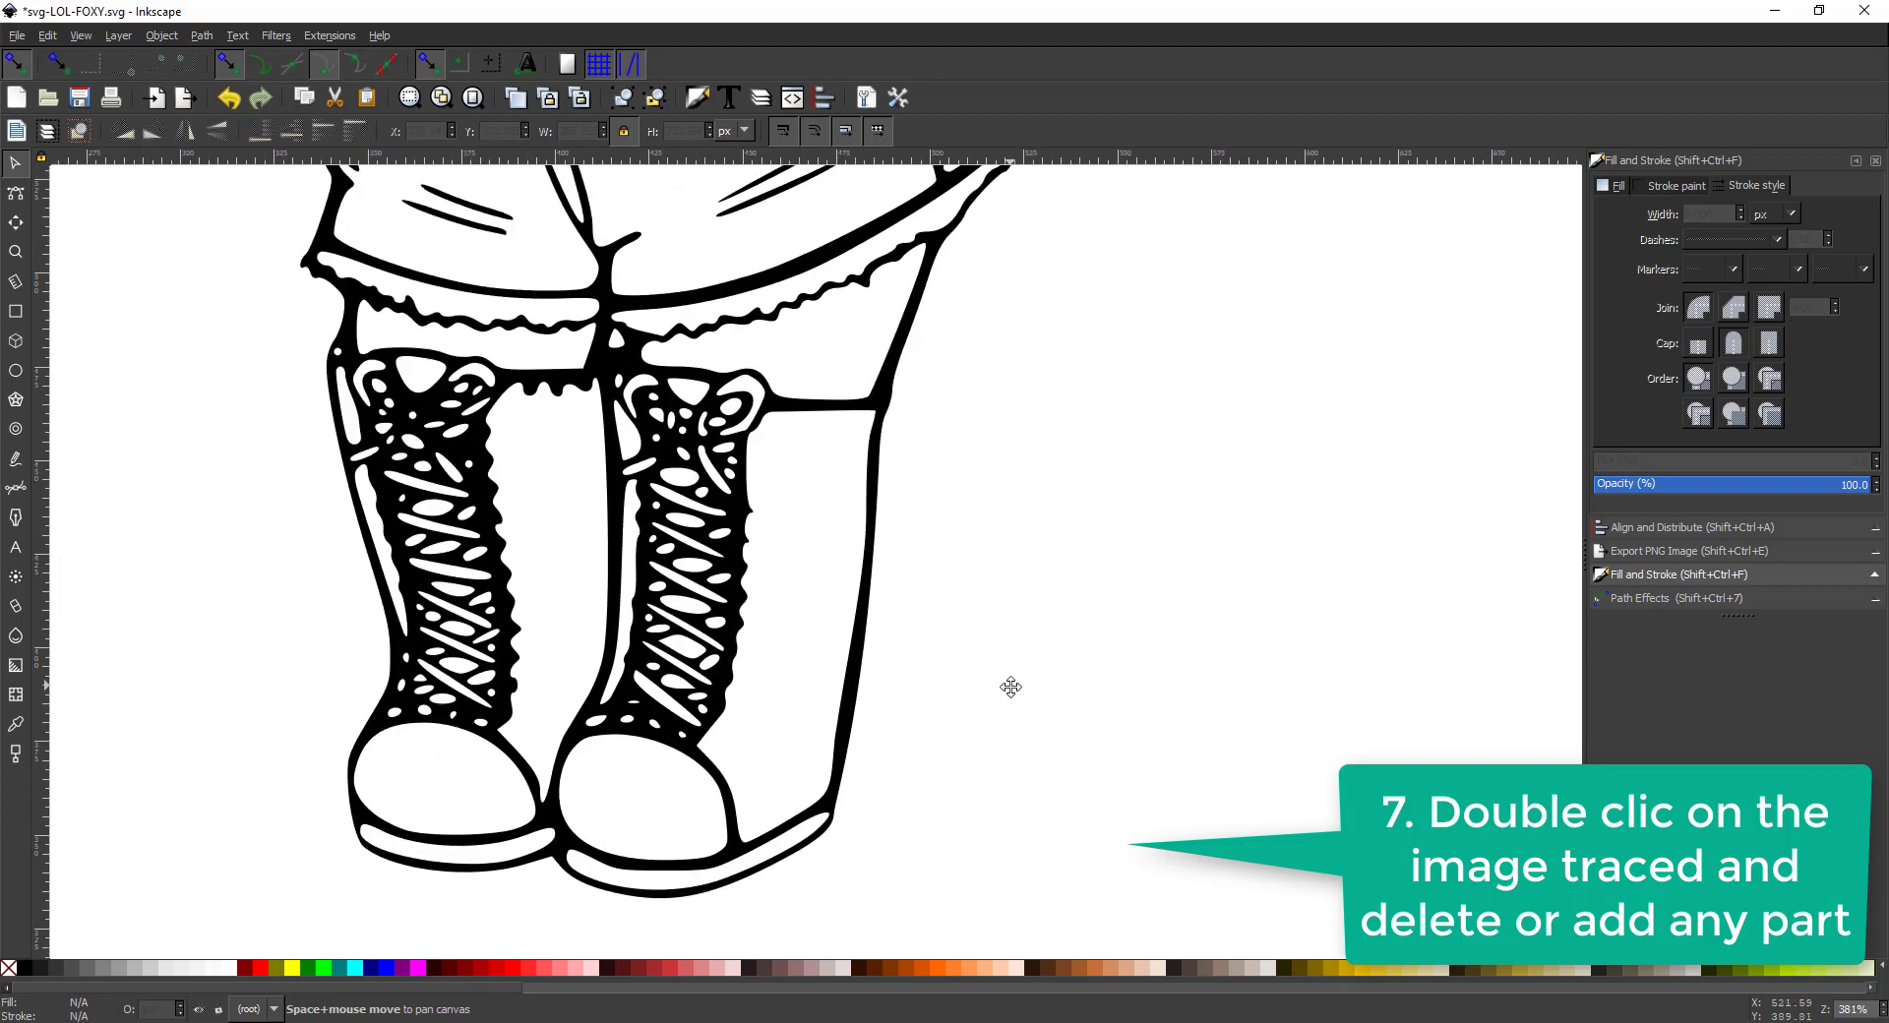
scroll(1180, 873, up, 10)
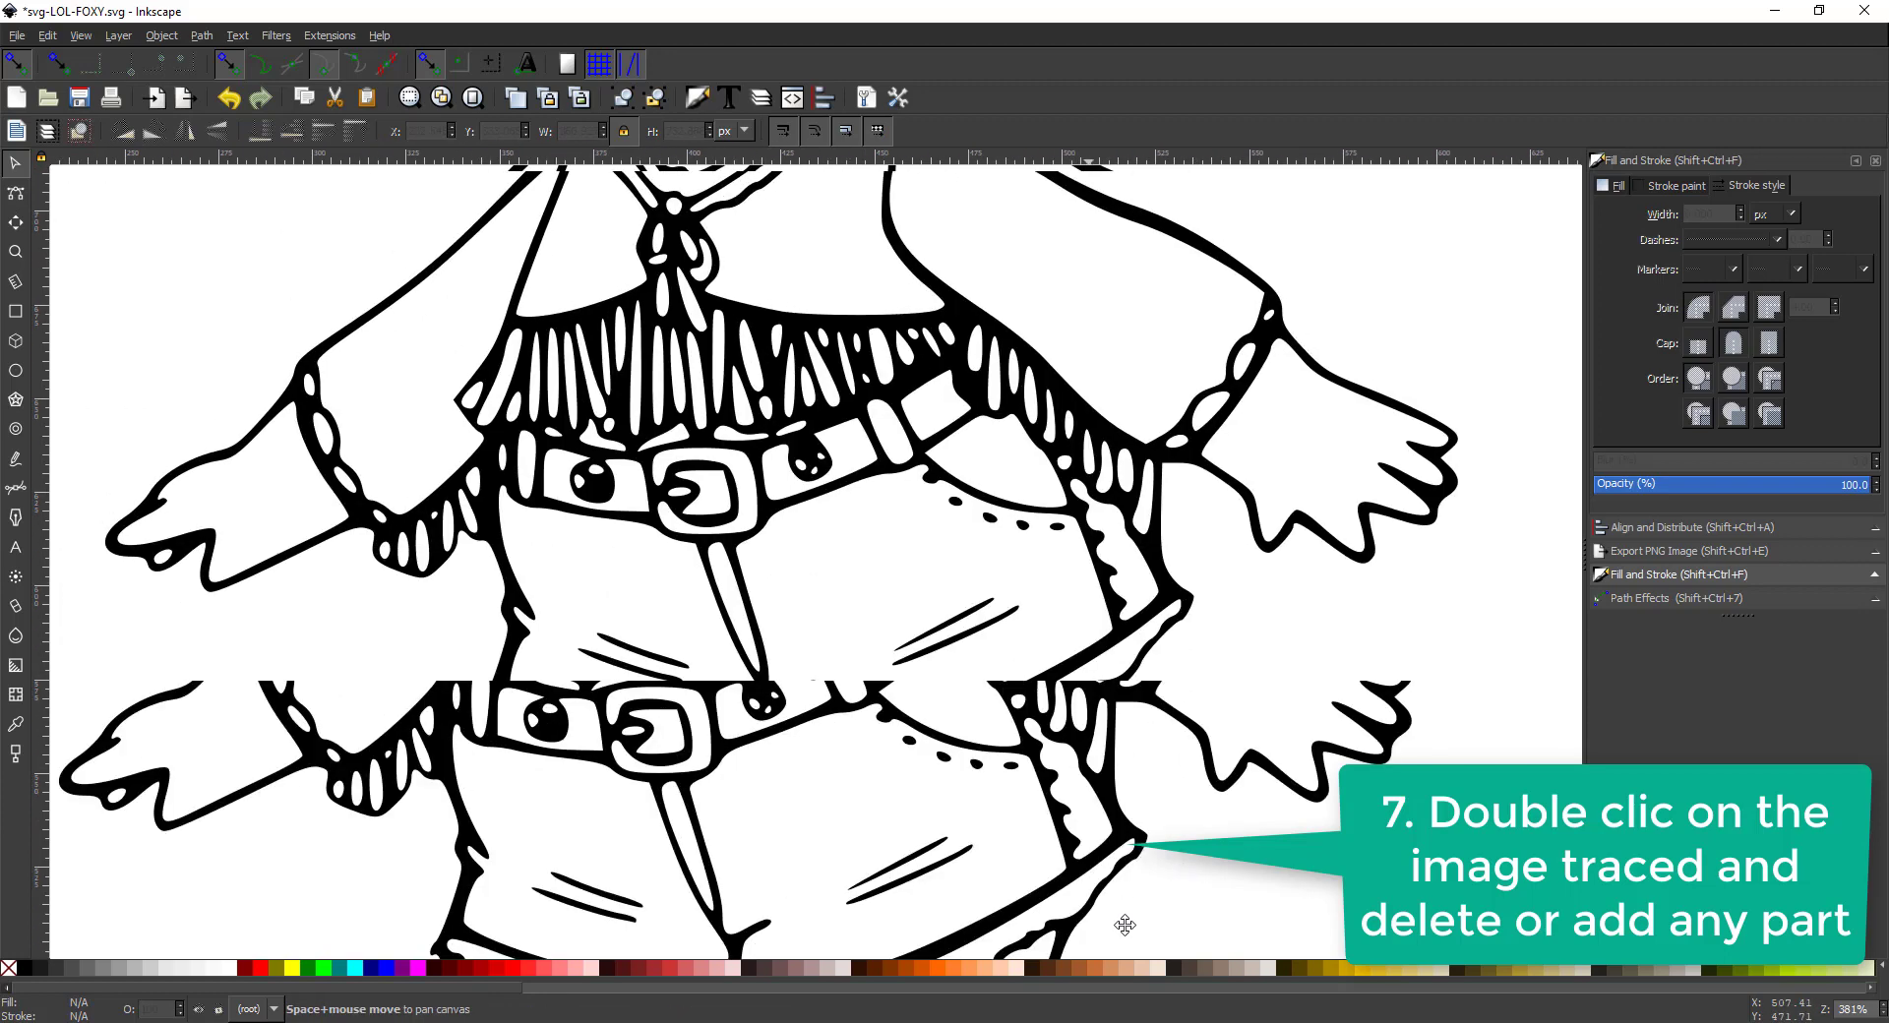
scroll(1125, 925, up, 15)
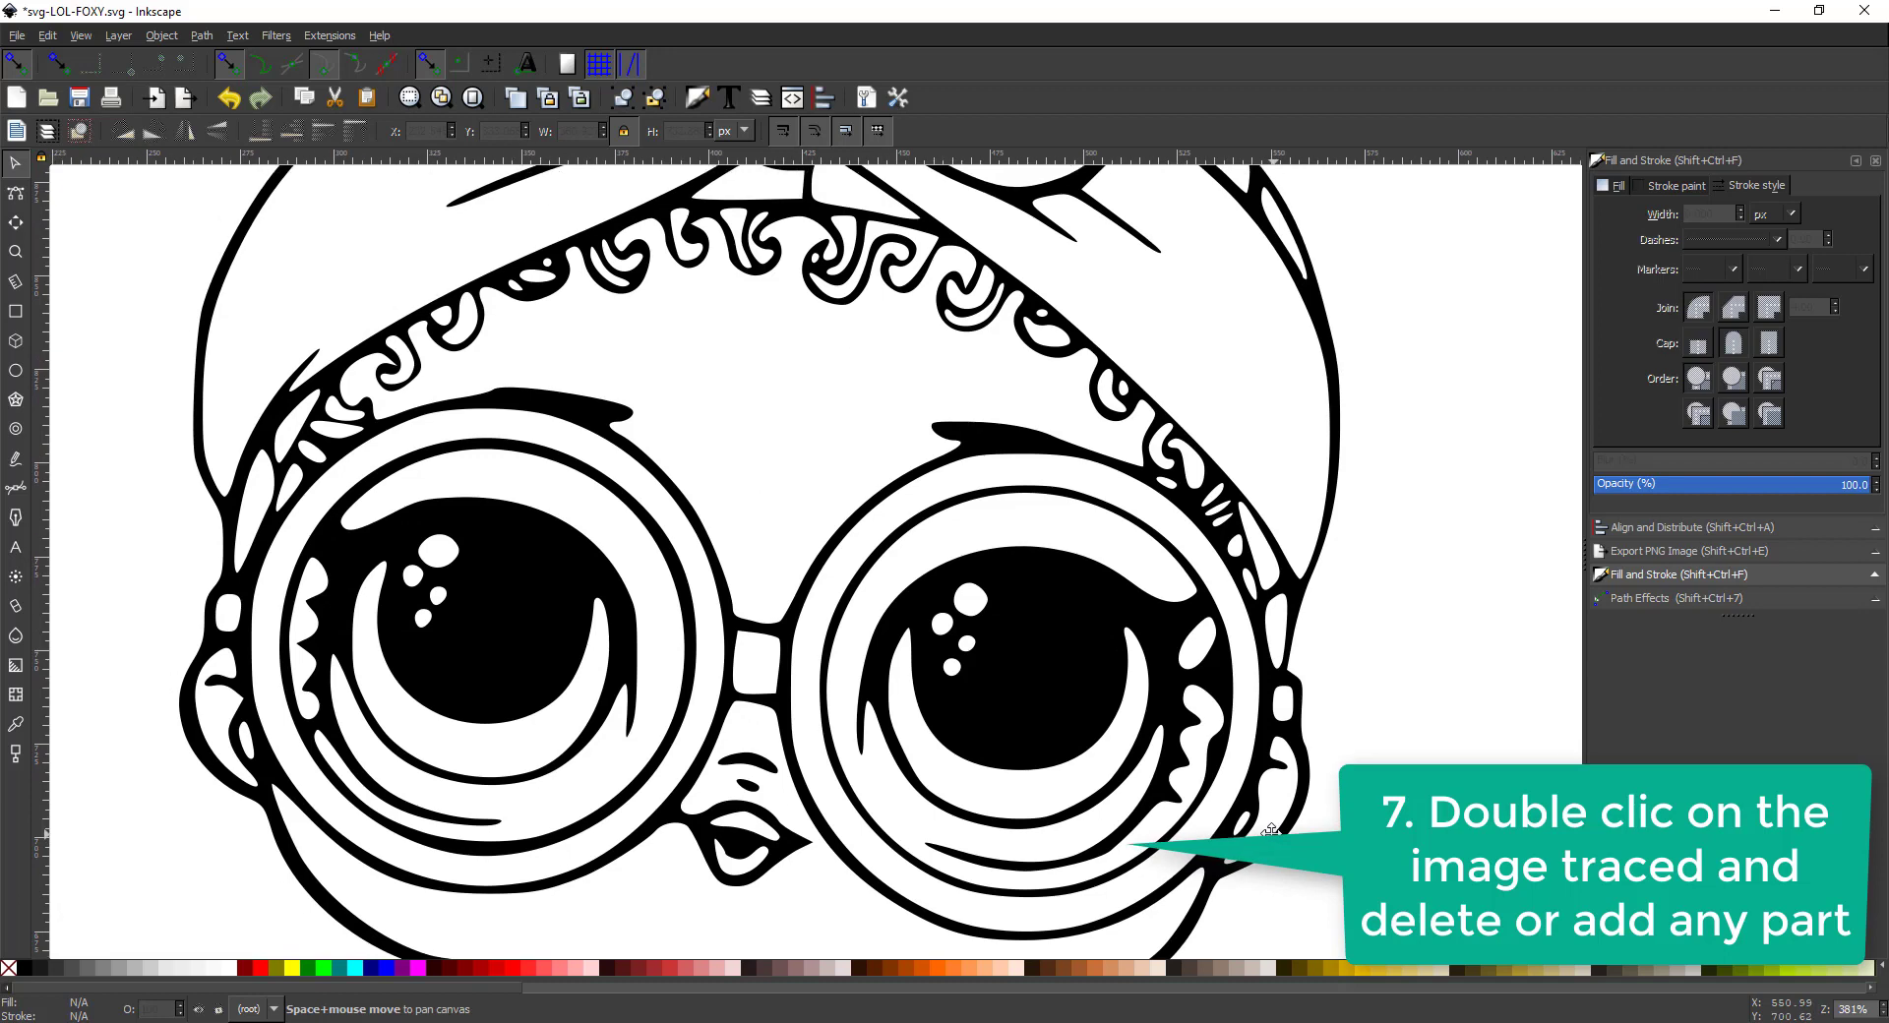
click(501, 832)
double_click(501, 832)
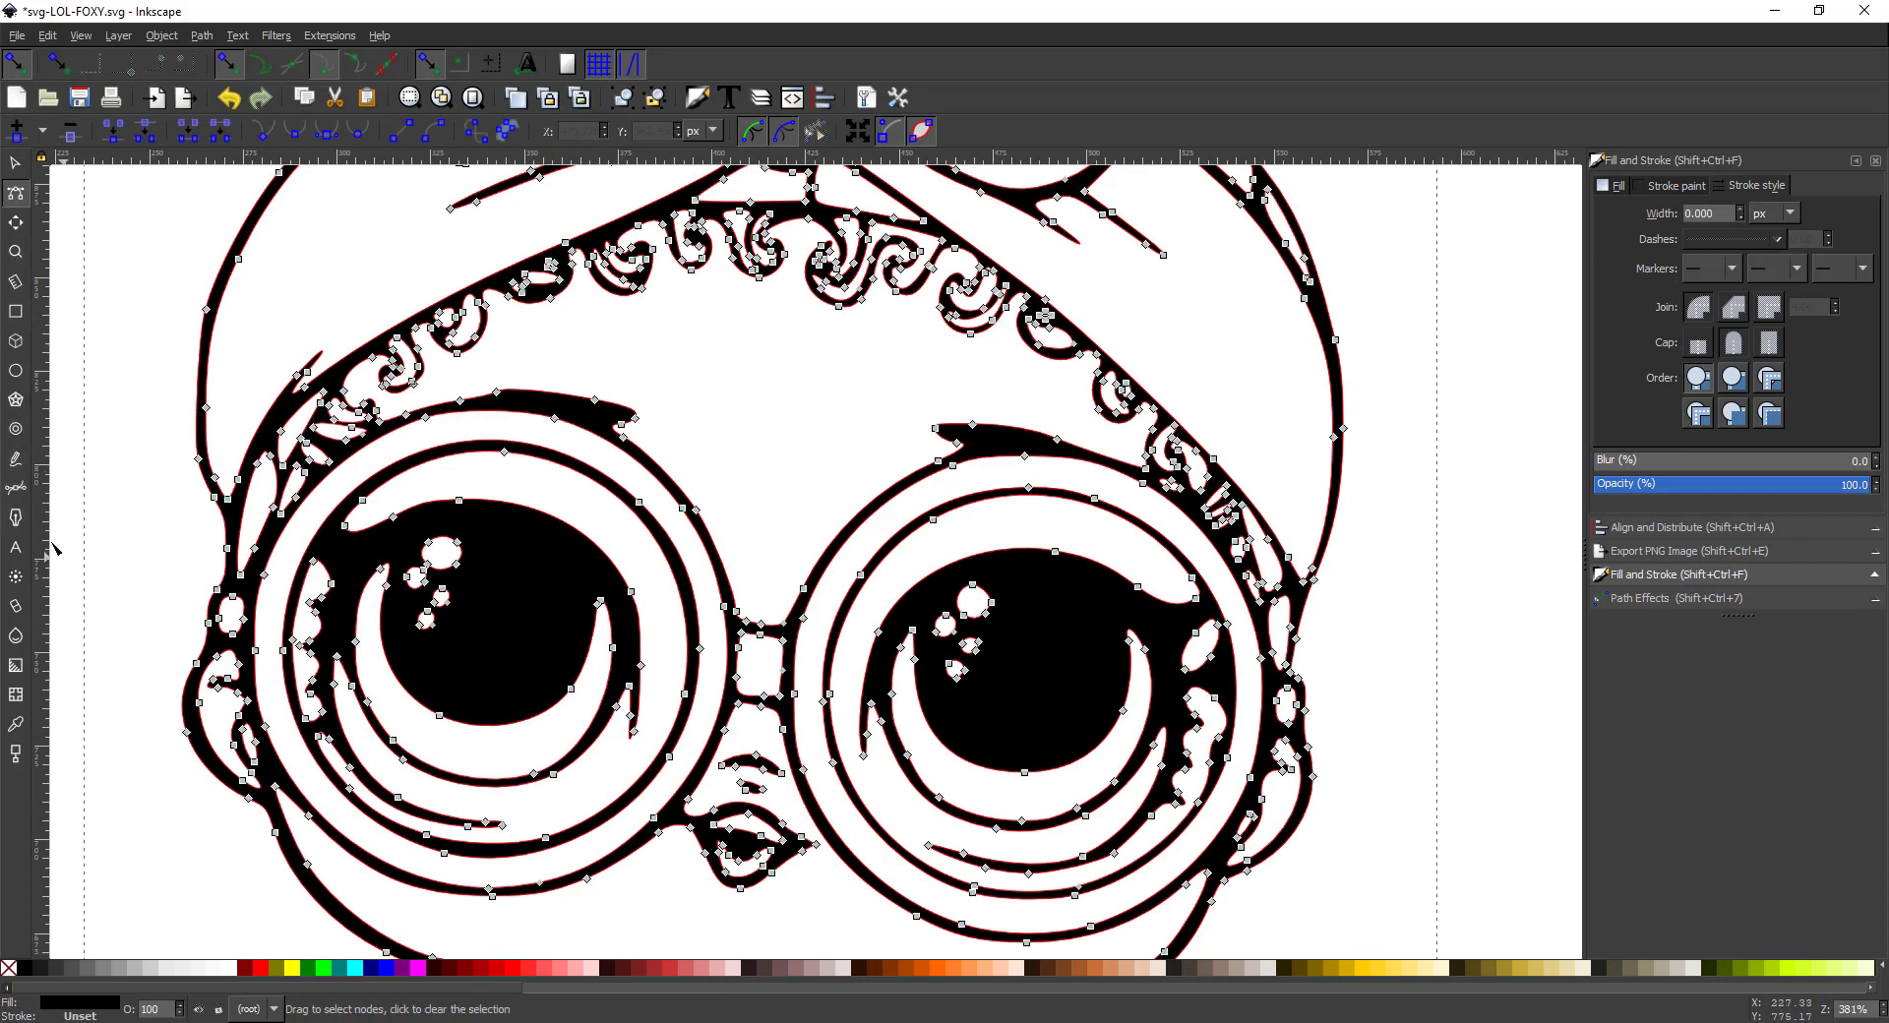
click(16, 487)
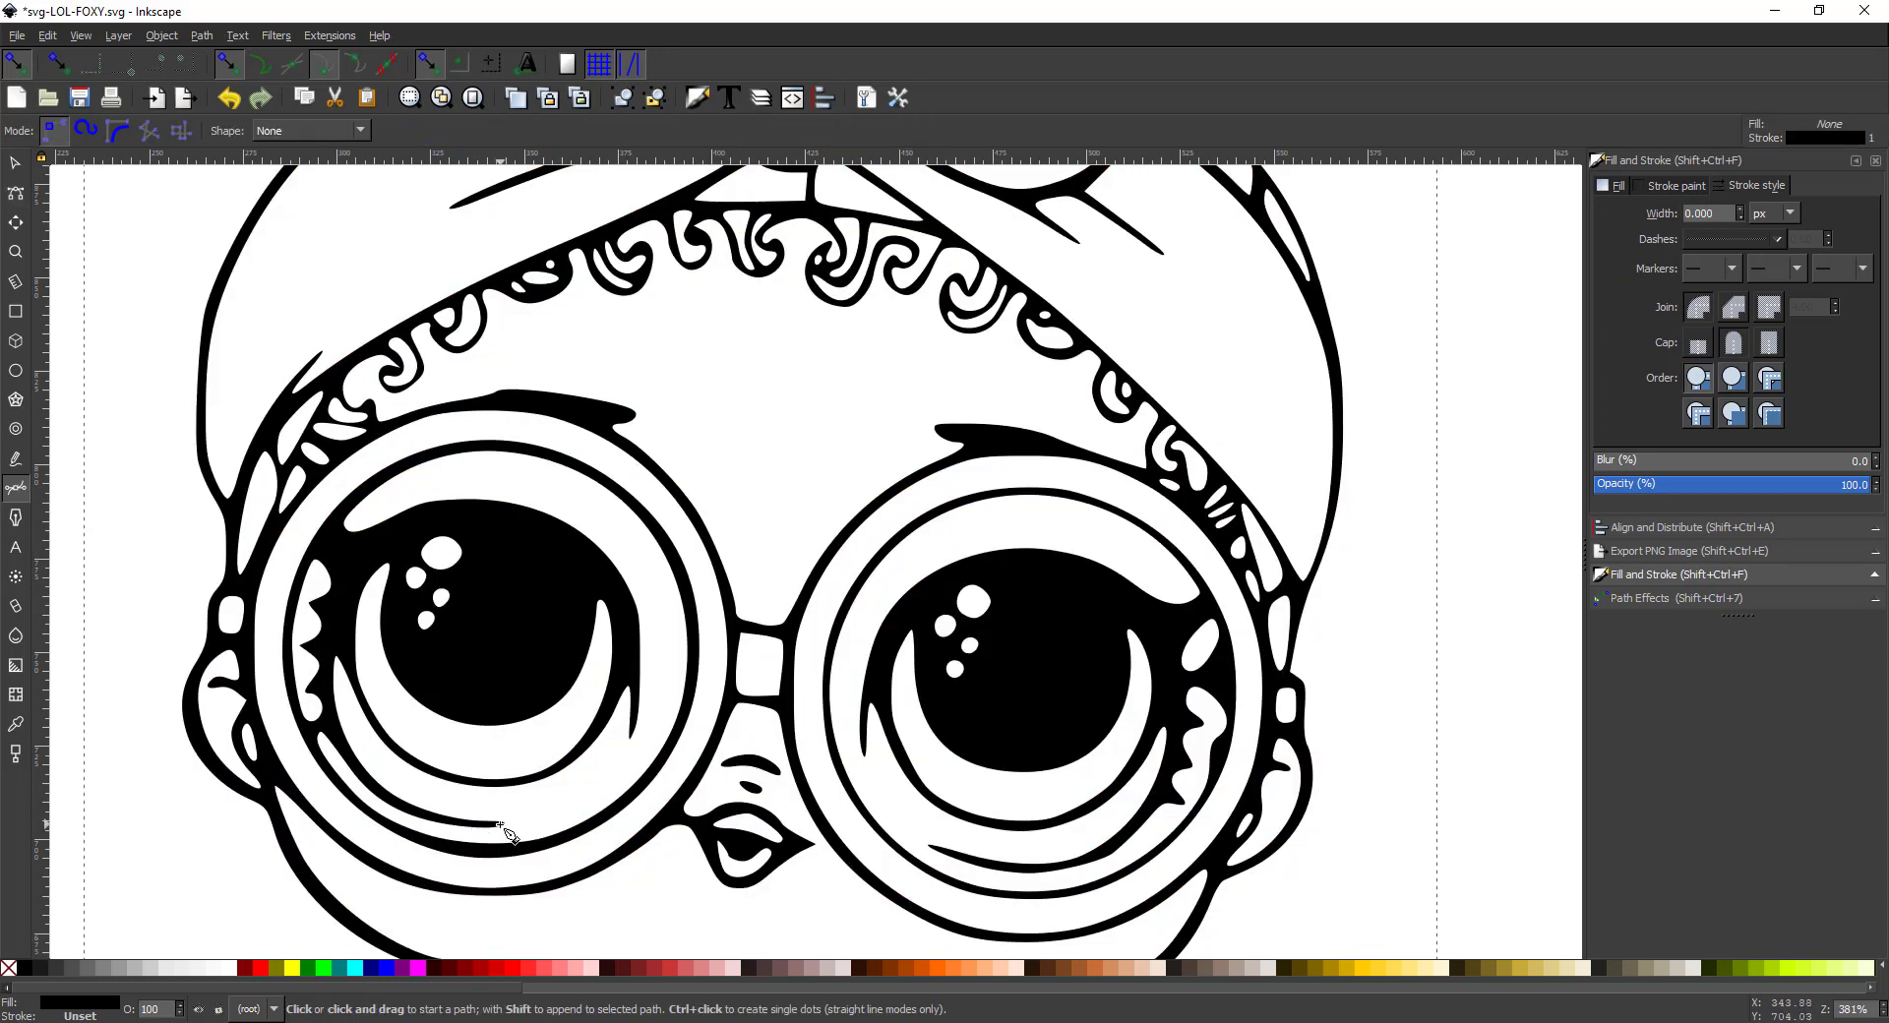
click(499, 824)
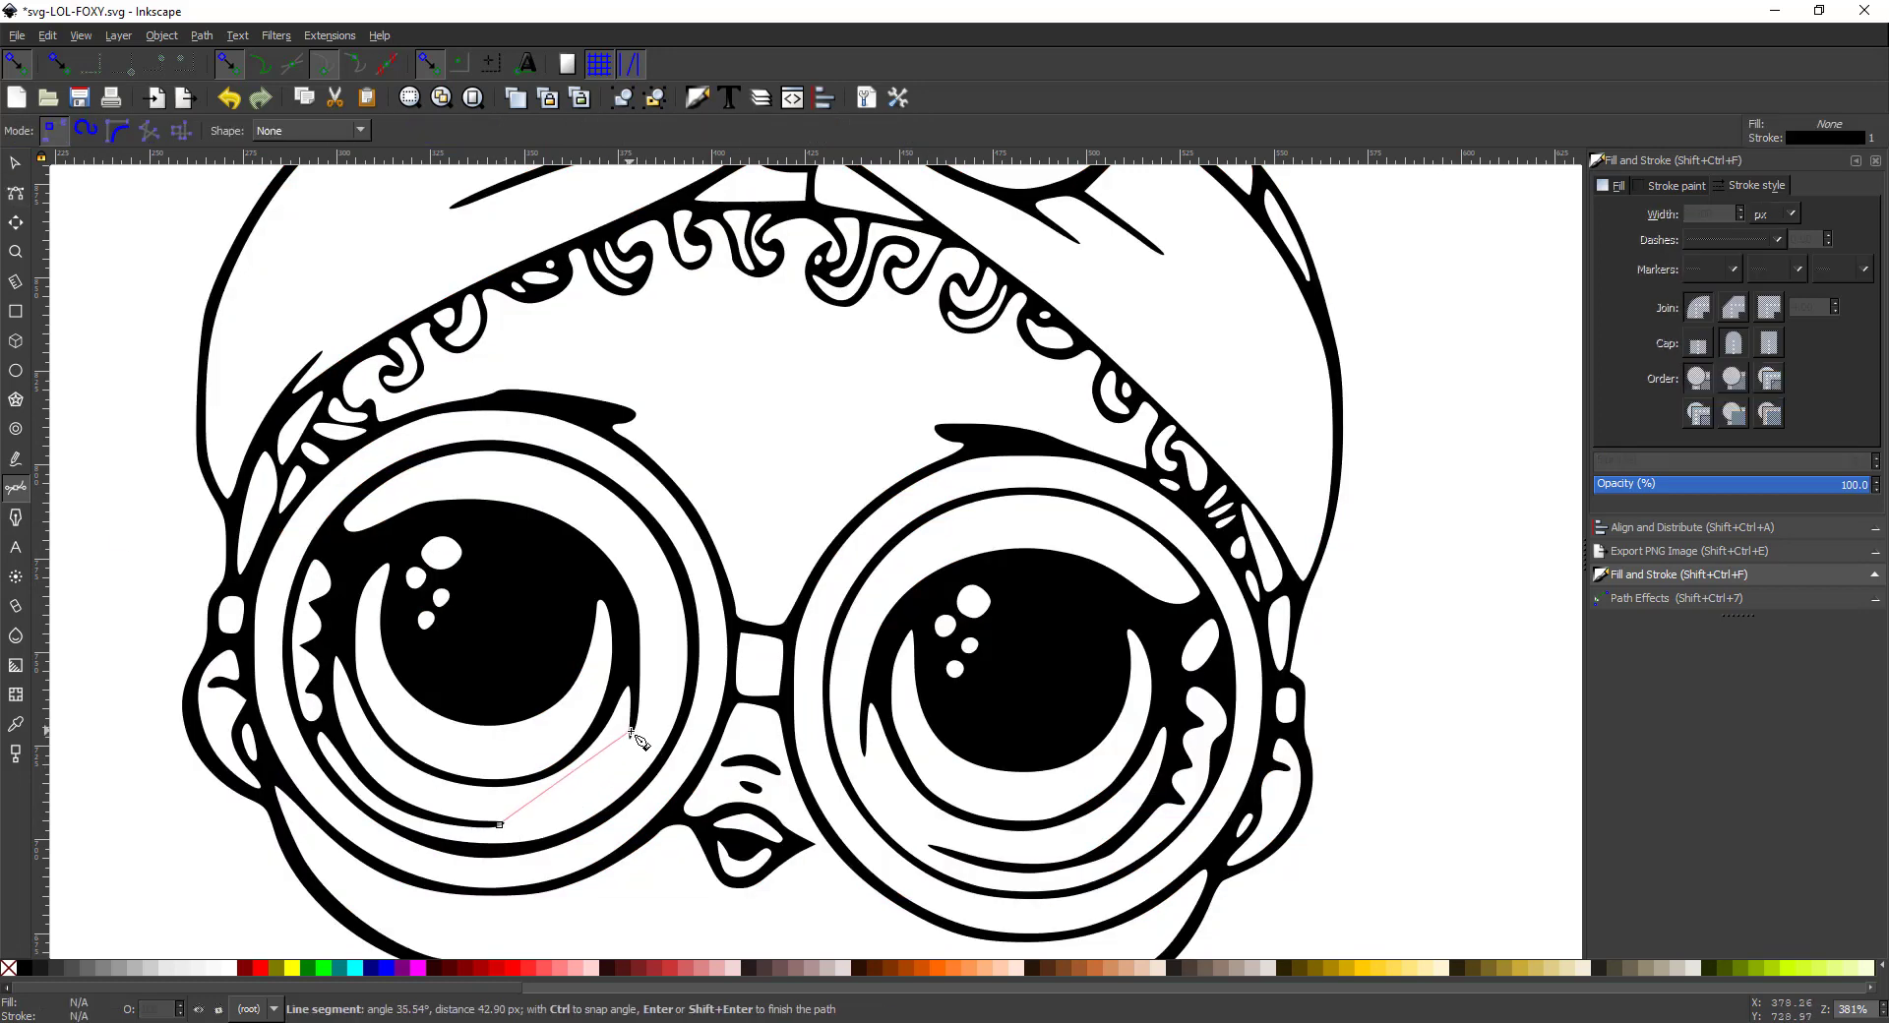
drag(631, 731, 663, 653)
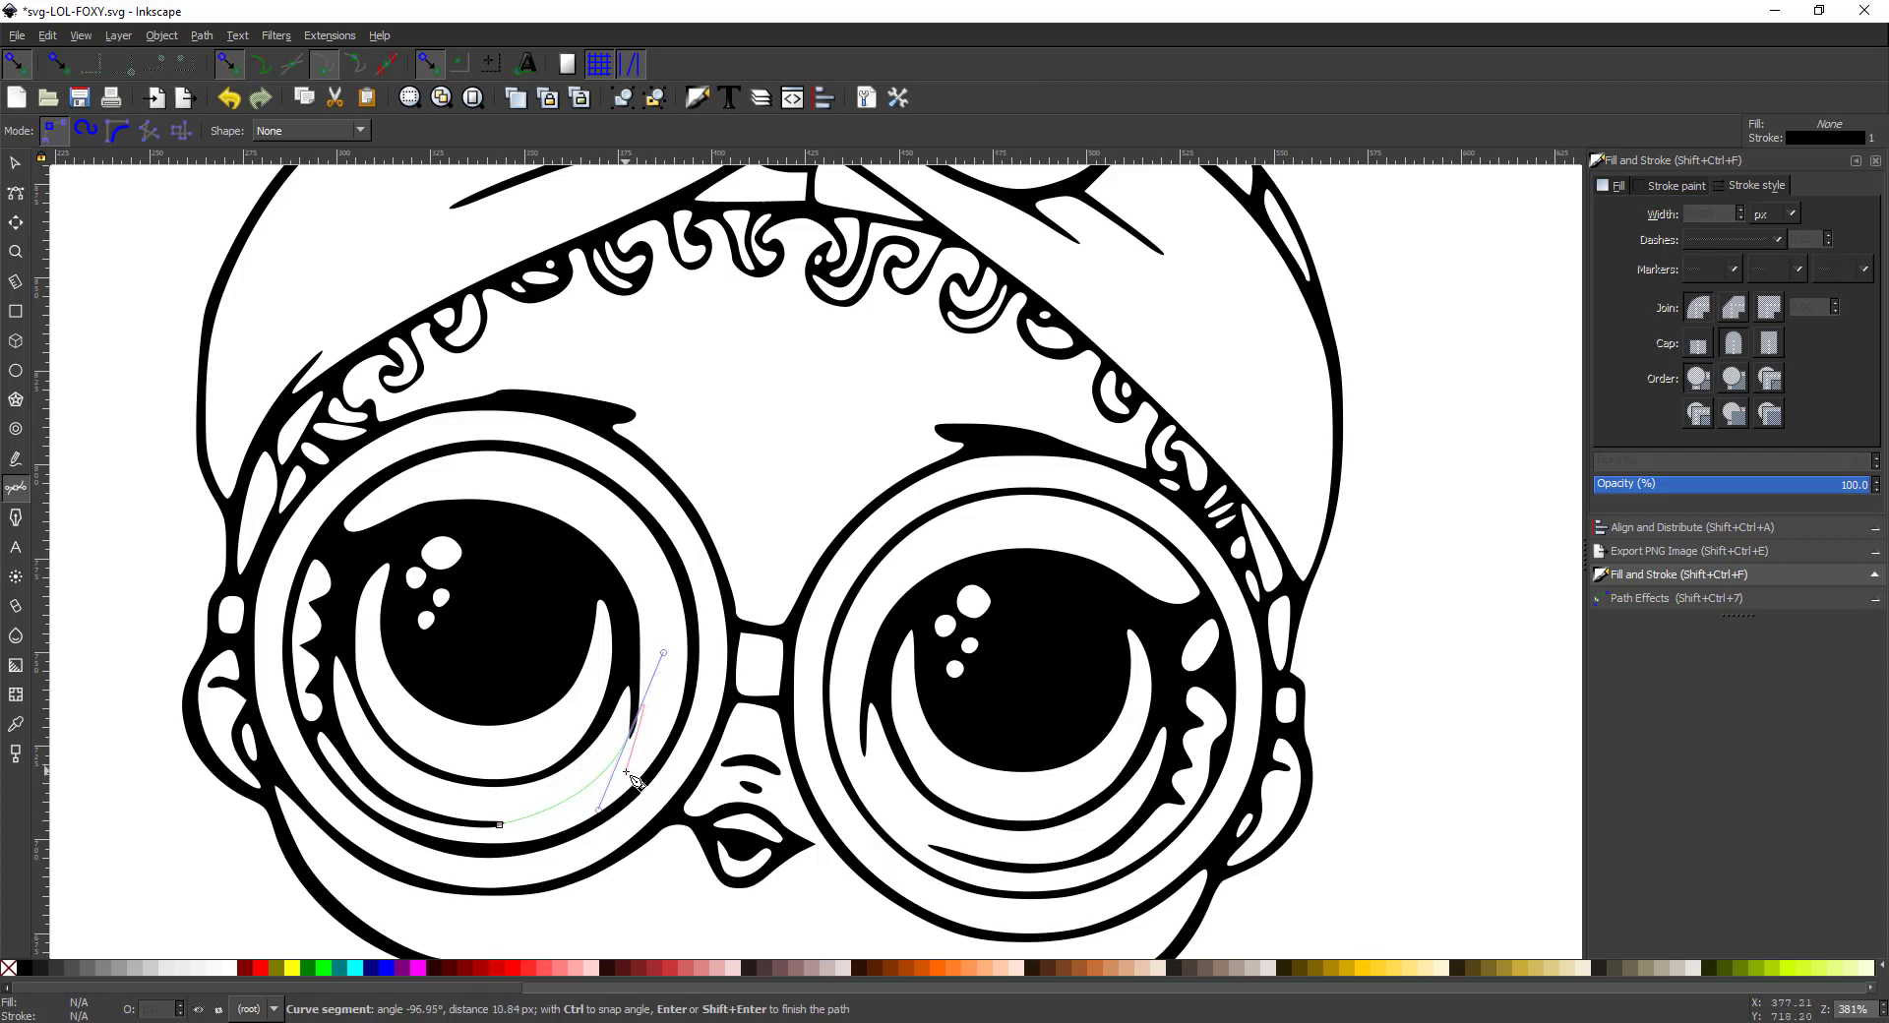
click(626, 773)
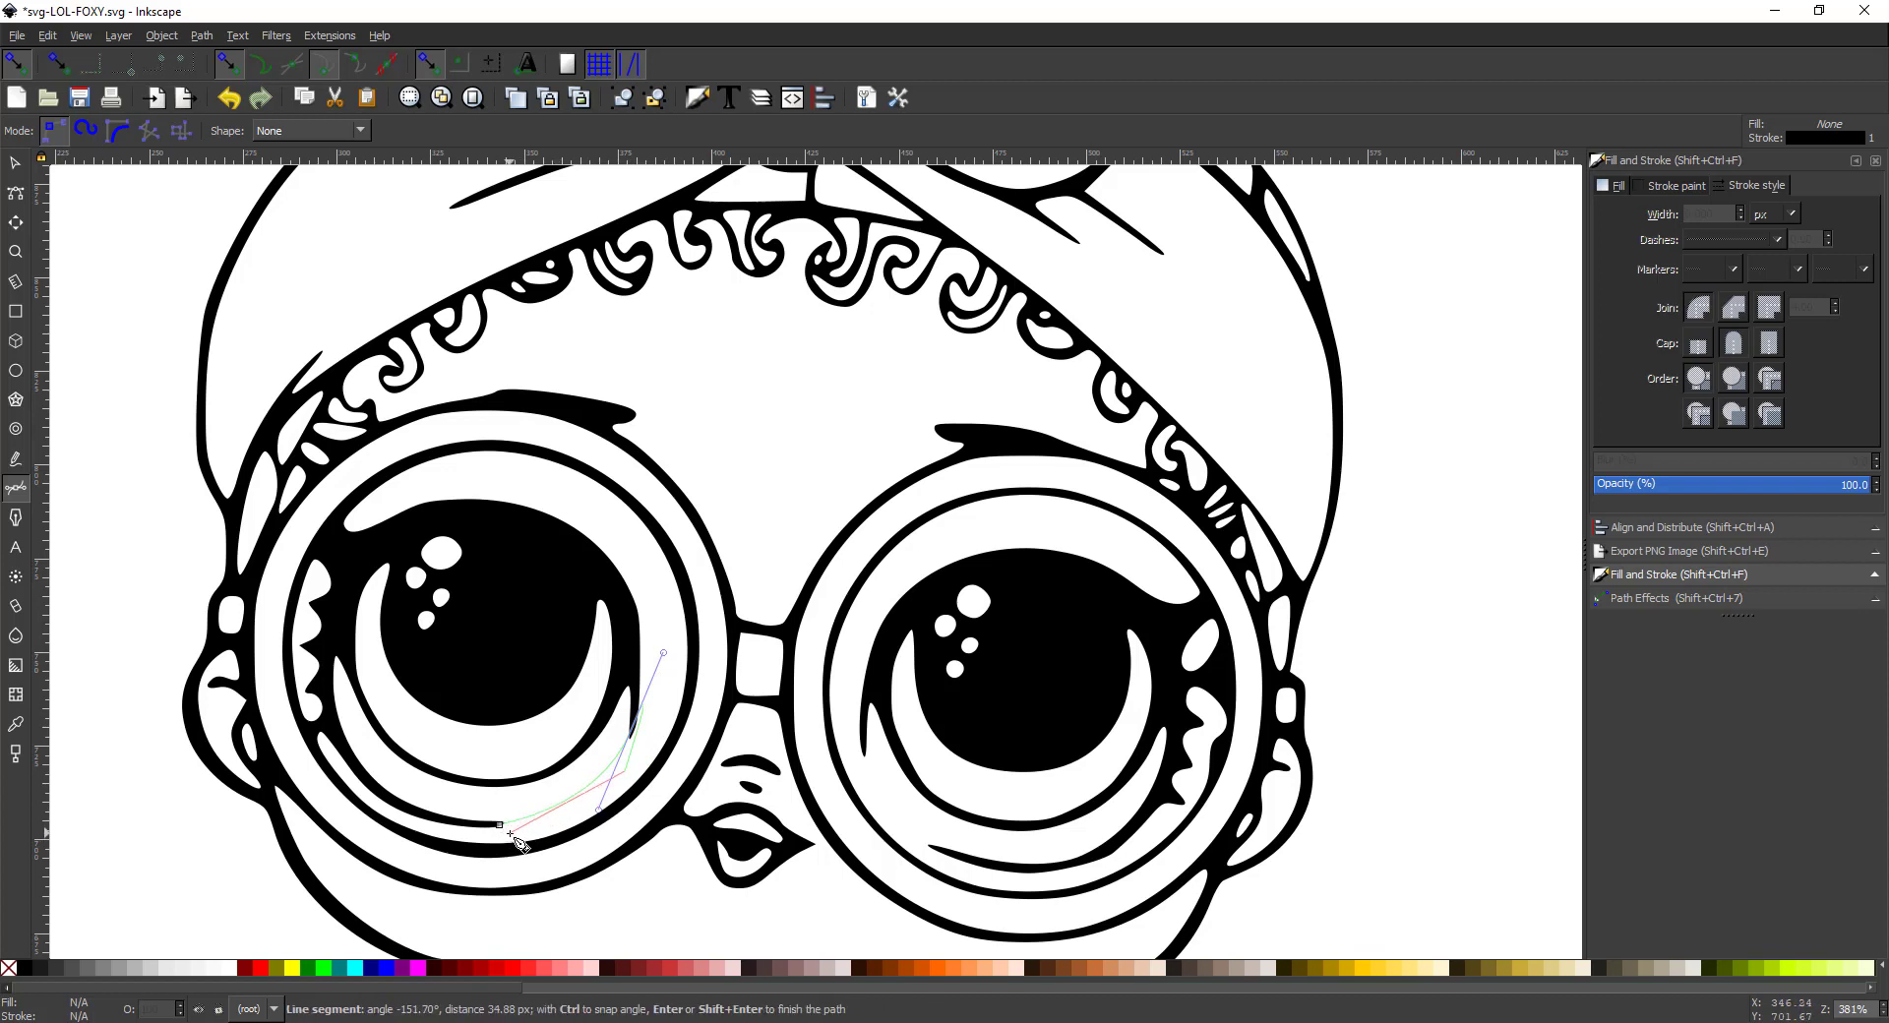
drag(500, 824, 483, 827)
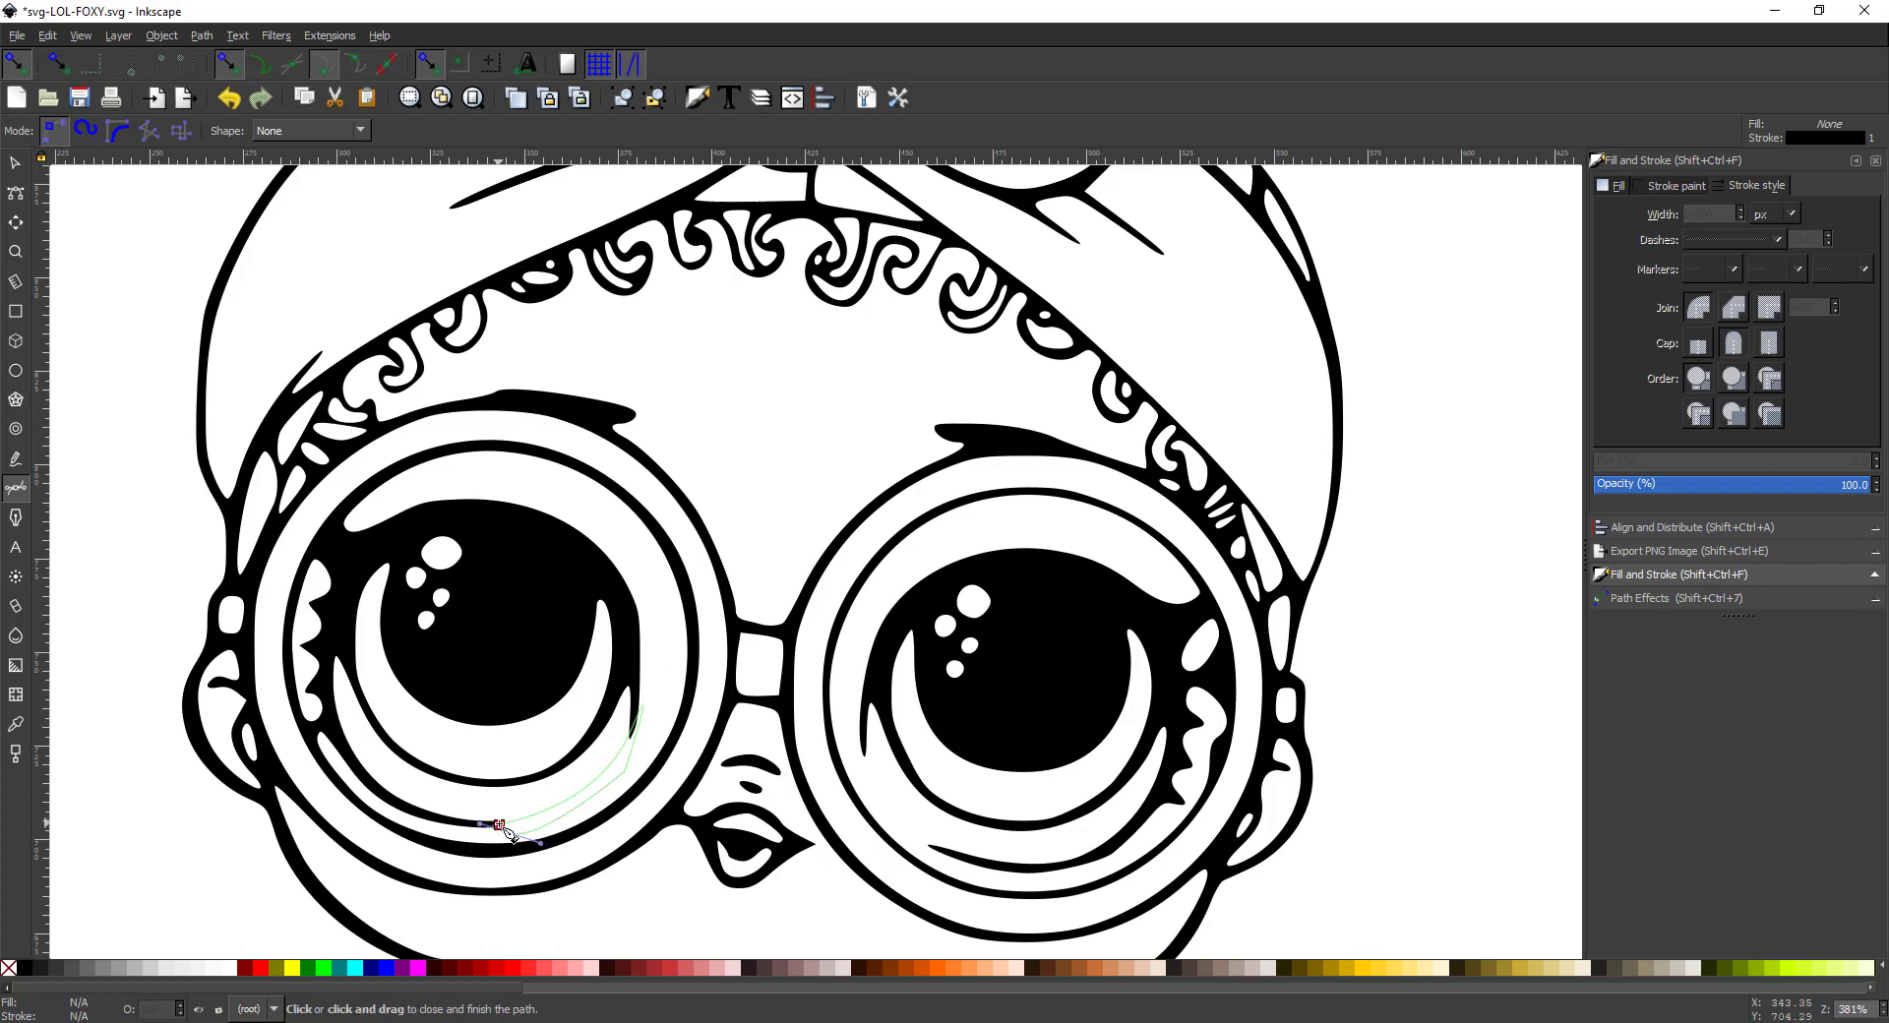
Close the sliver in the left lens with a black fill and move its lower-edge node up onto the eye line
click(501, 826)
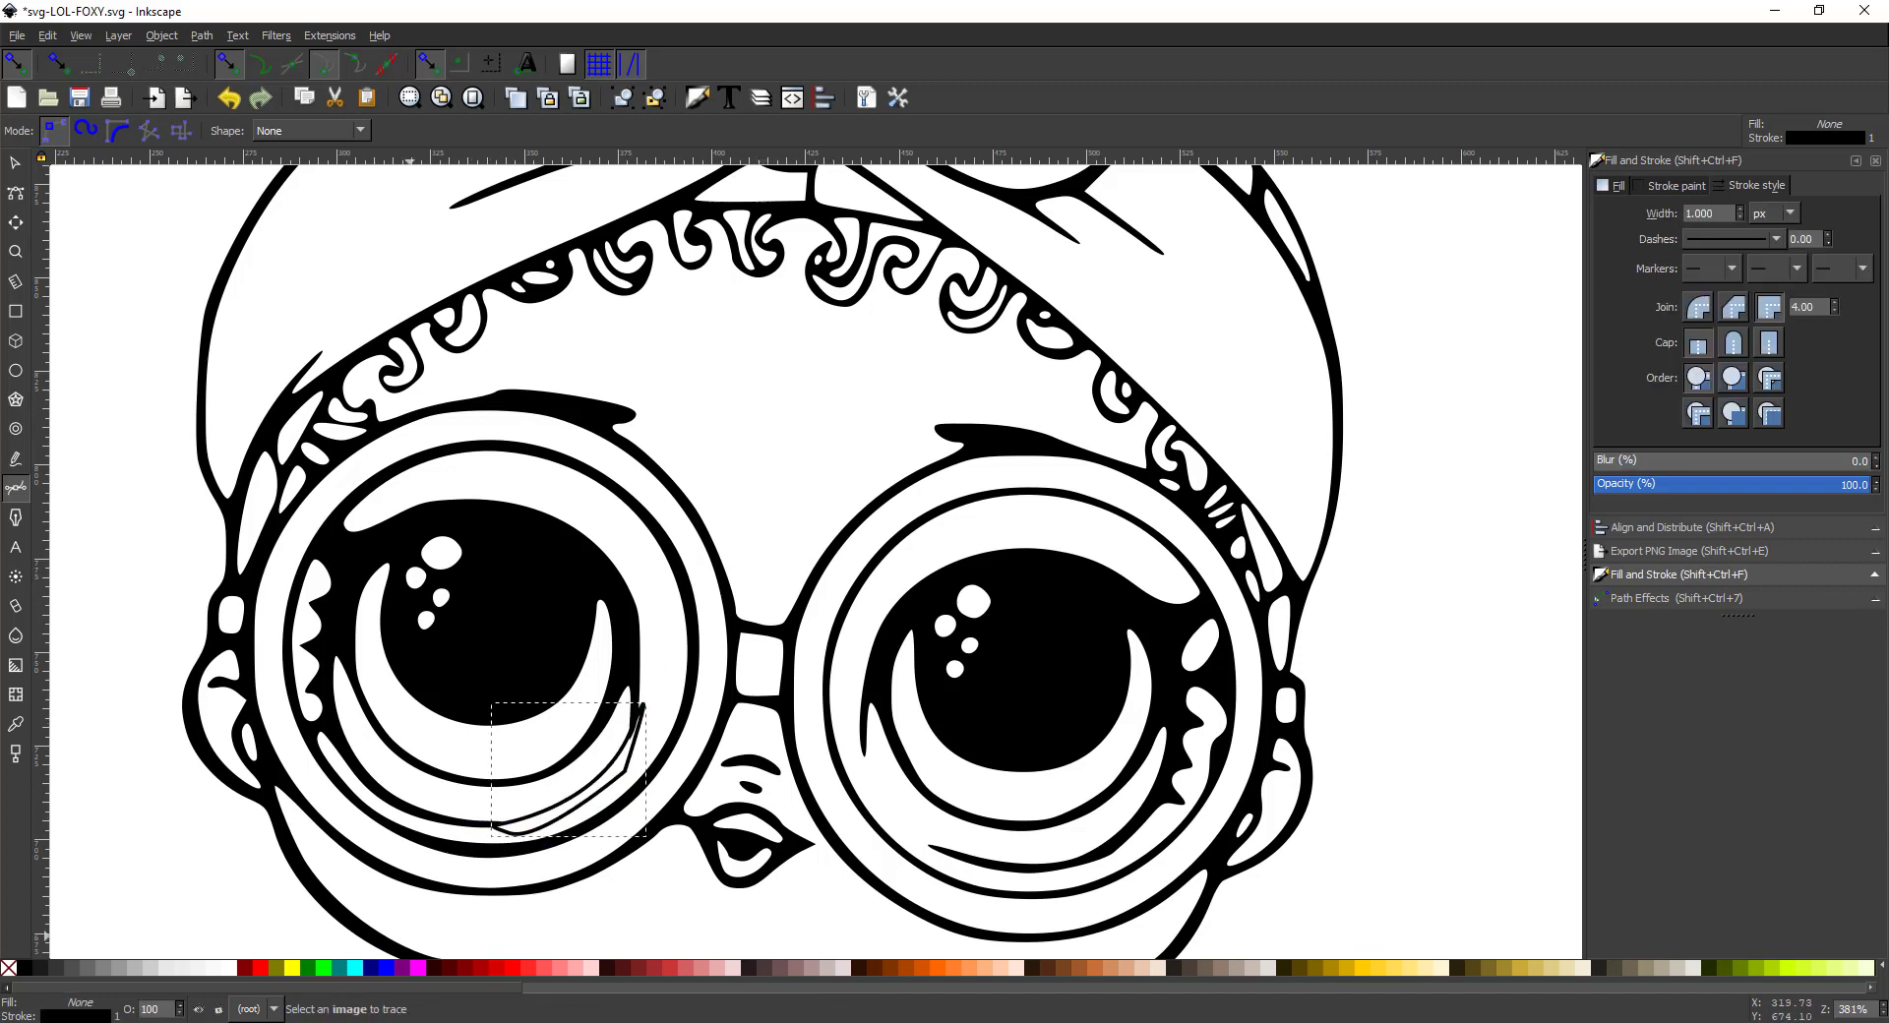
click(27, 970)
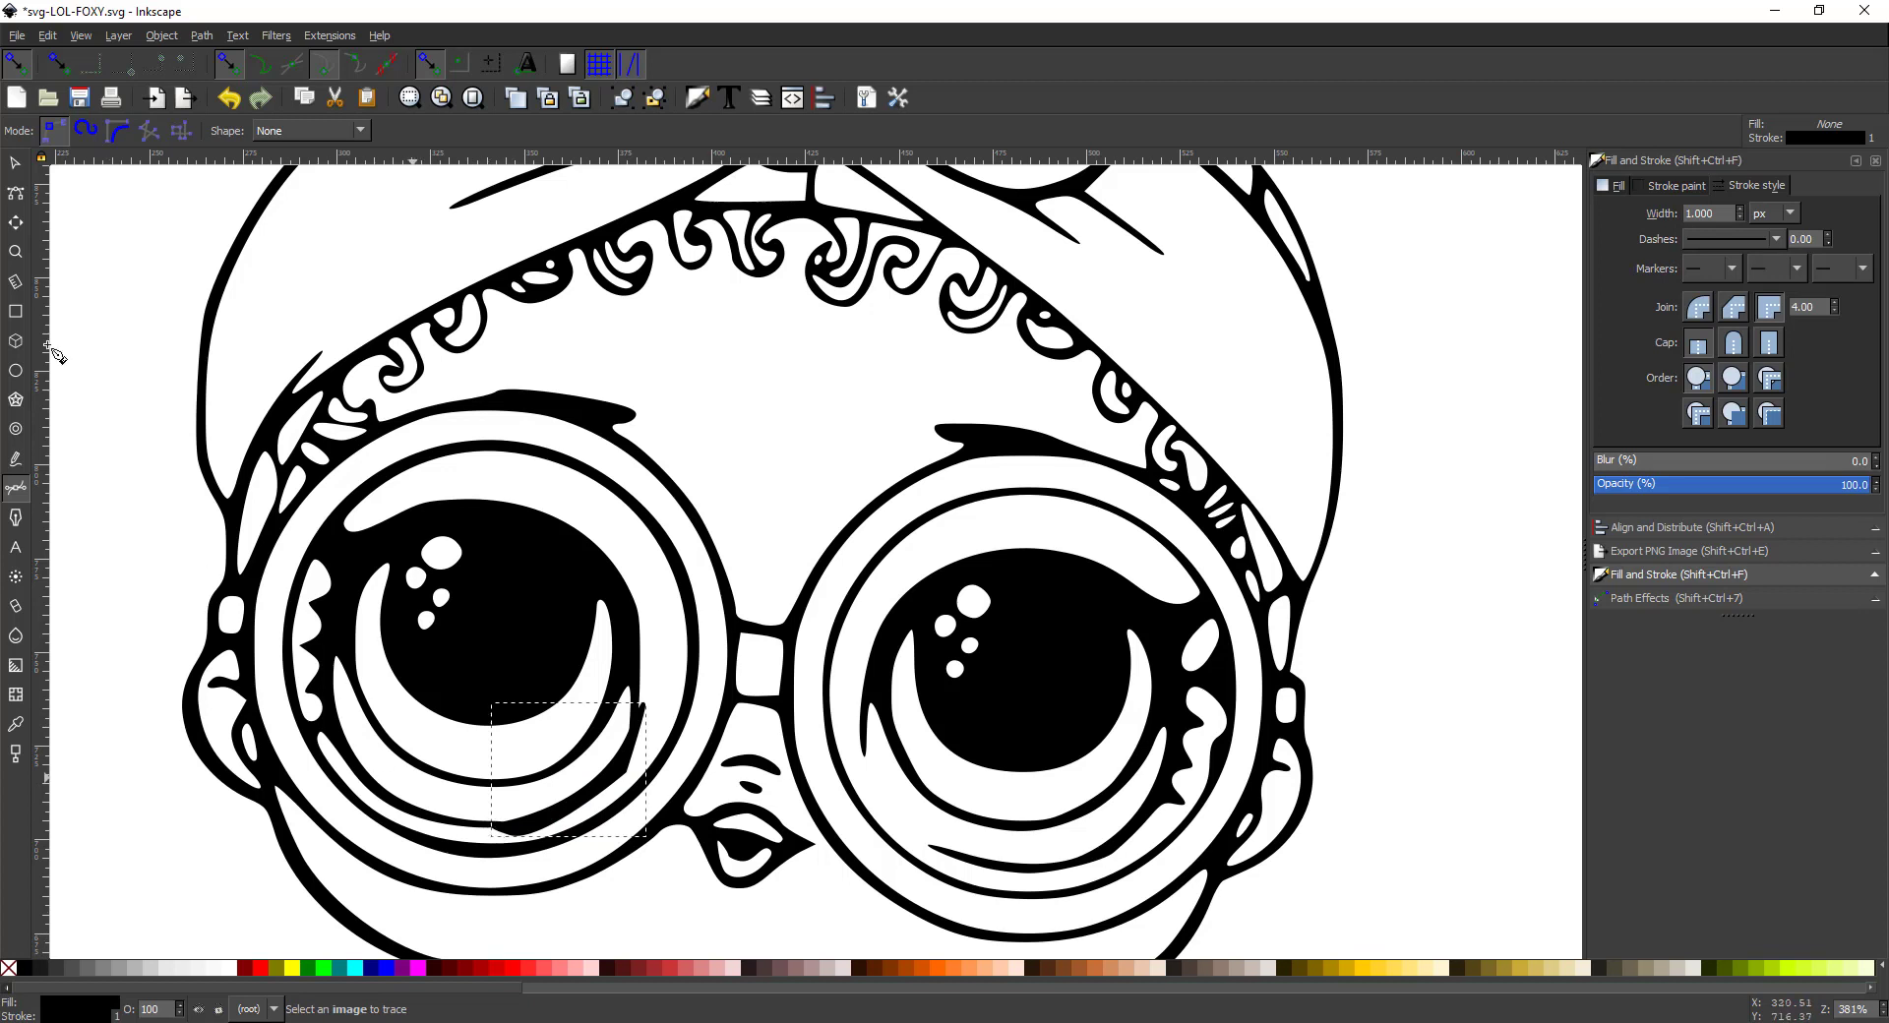
click(15, 253)
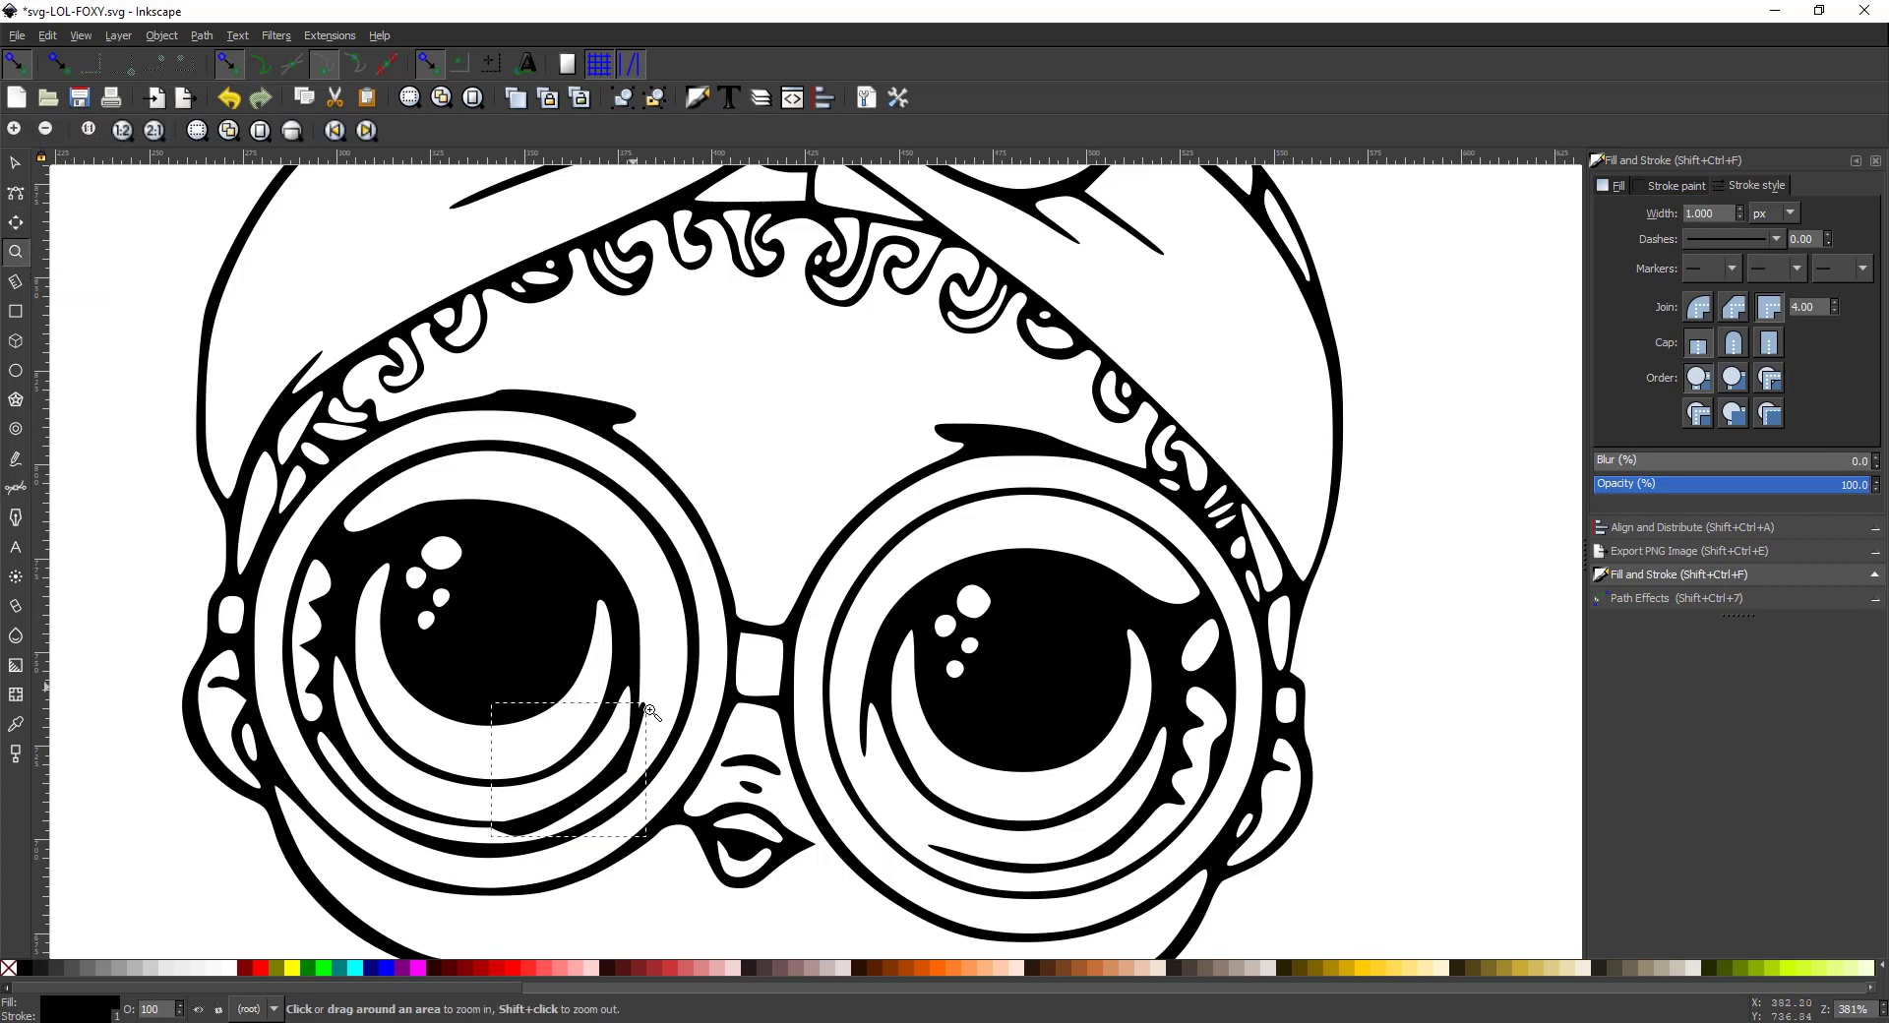
drag(307, 614, 862, 907)
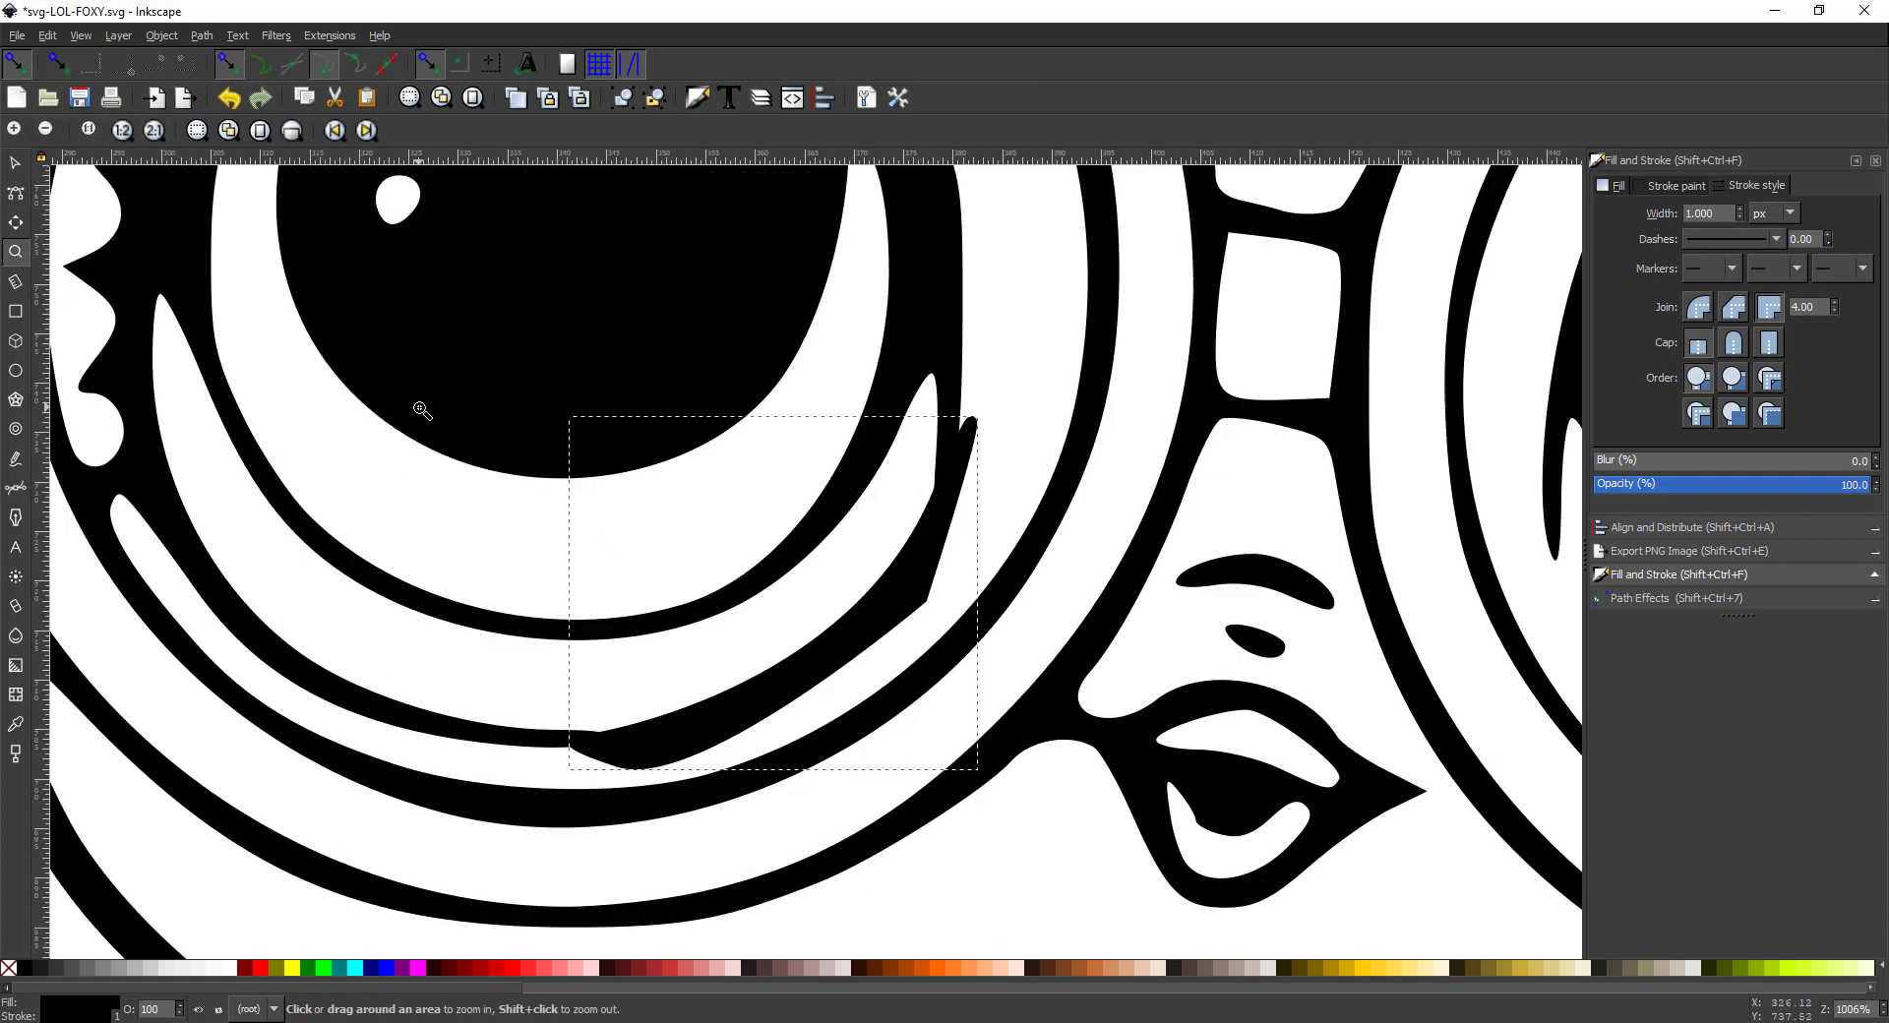
click(14, 162)
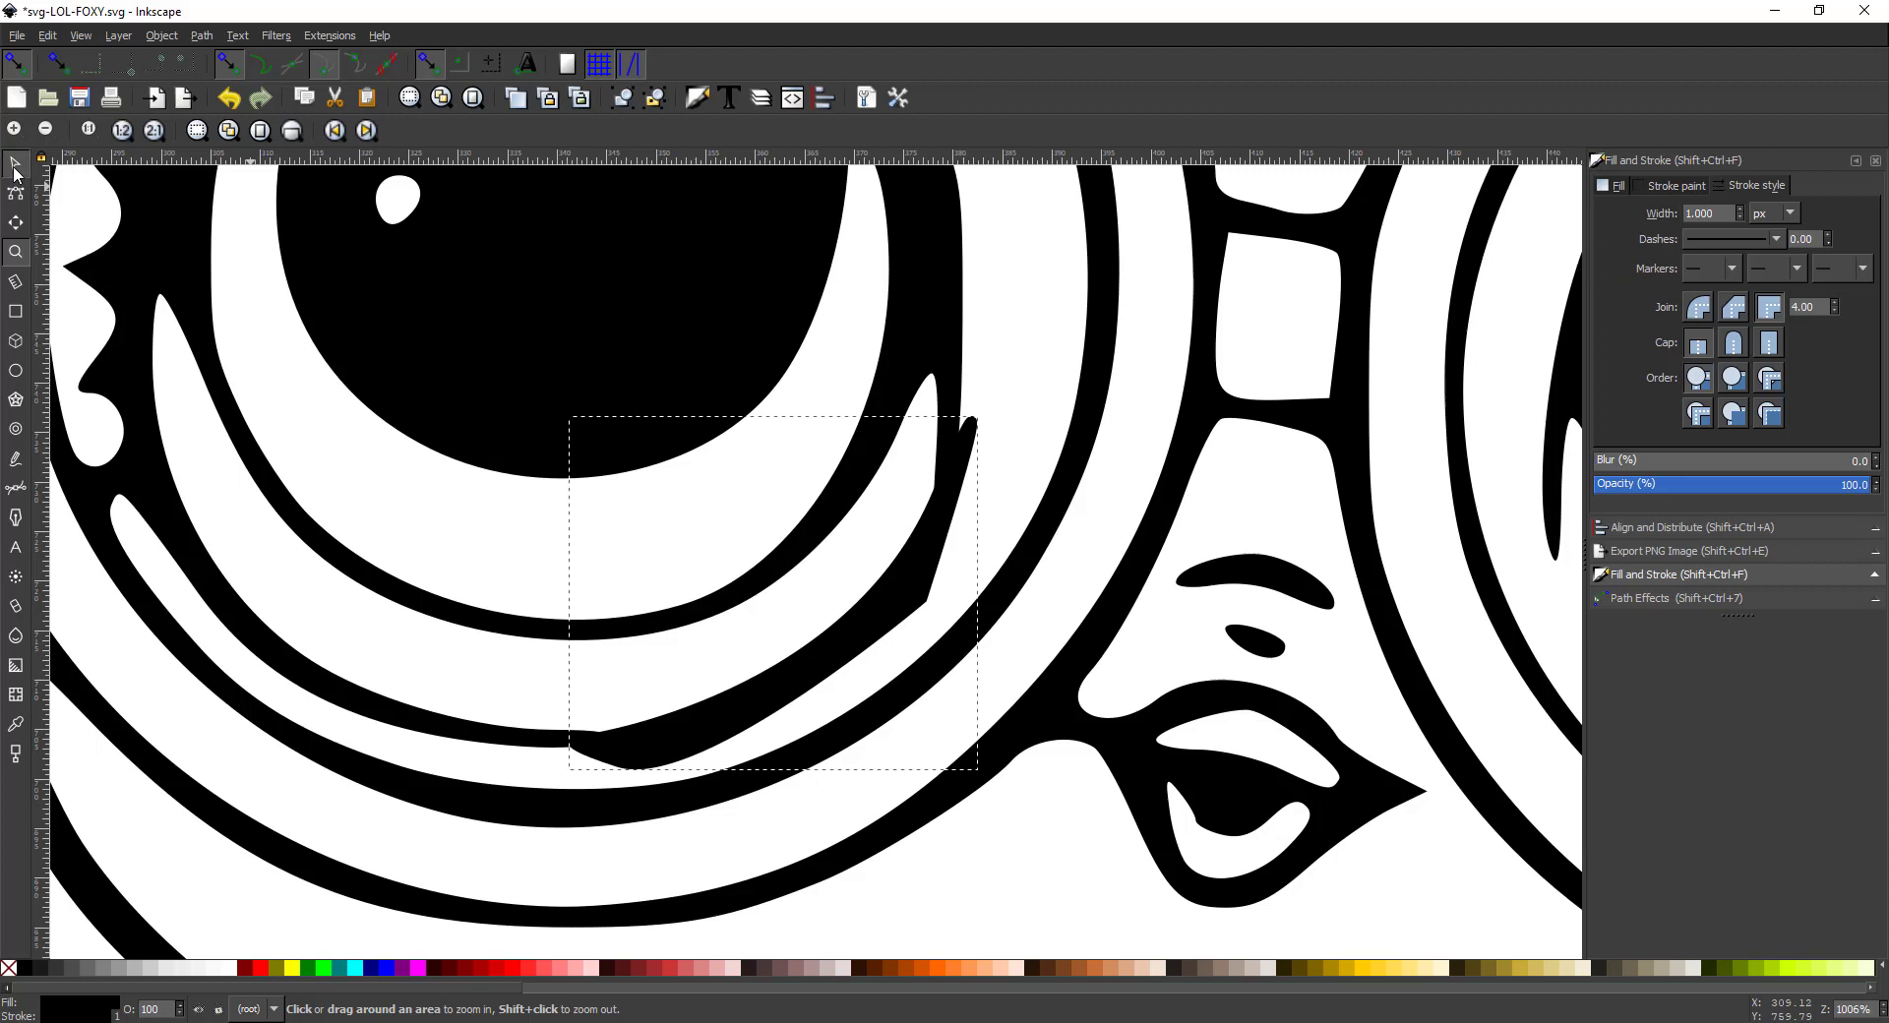
double_click(752, 698)
mouse_move(626, 768)
mouse_down()
mouse_move(606, 765)
mouse_move(702, 750)
mouse_move(608, 760)
mouse_move(639, 748)
mouse_up()
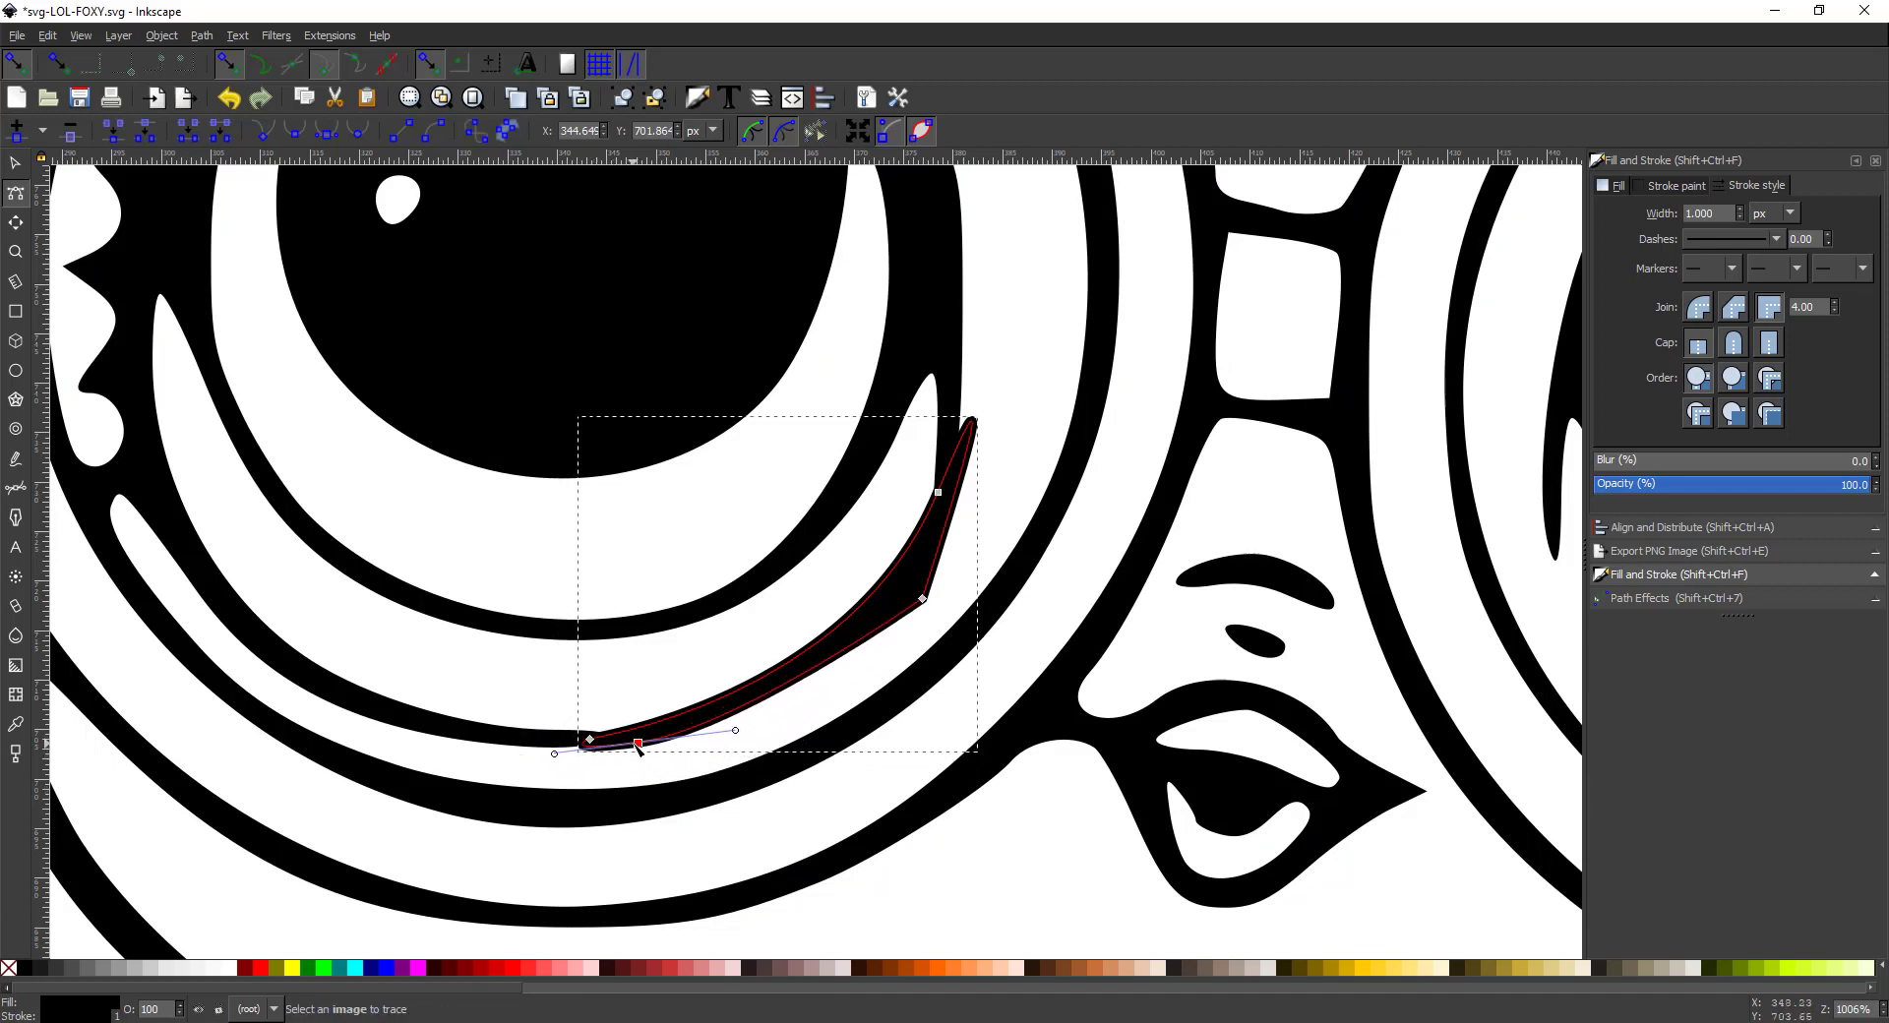
Reshape the sliver by smoothing its outer corner node and adjusting nodes and handles so it curves into the lash line
click(924, 602)
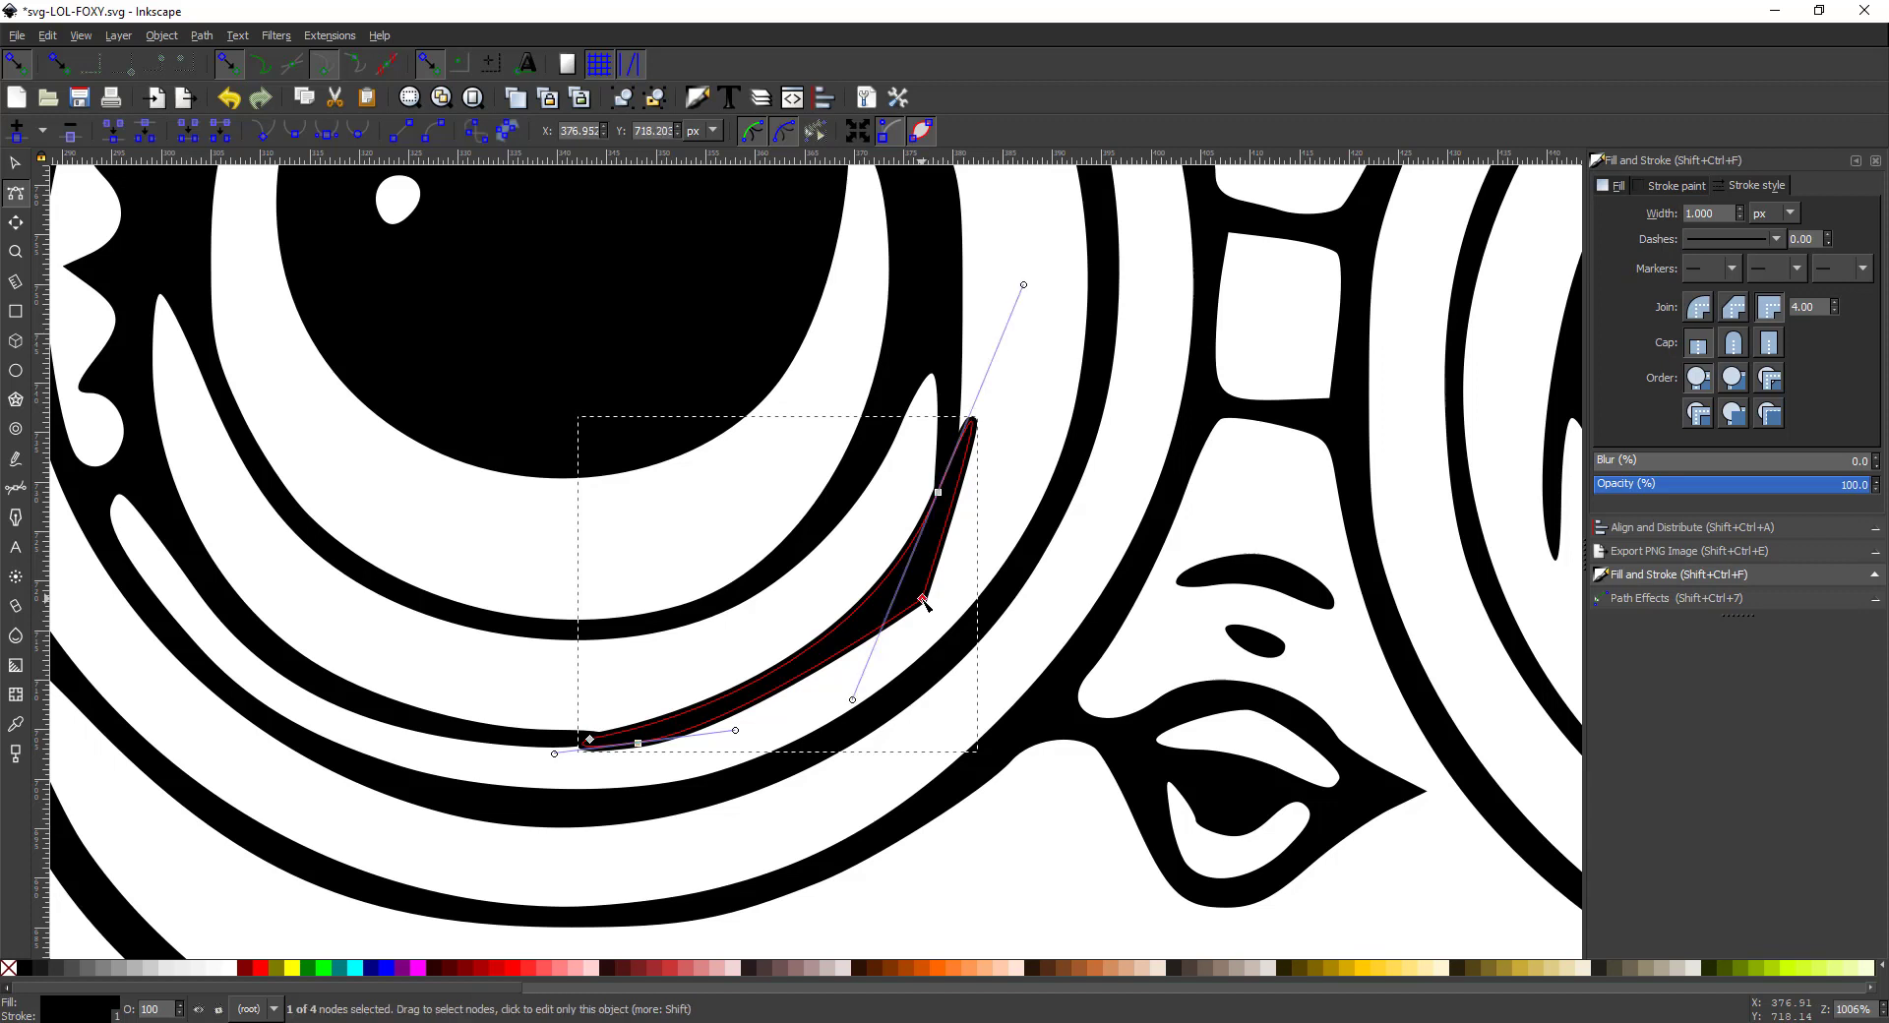
drag(924, 602, 908, 595)
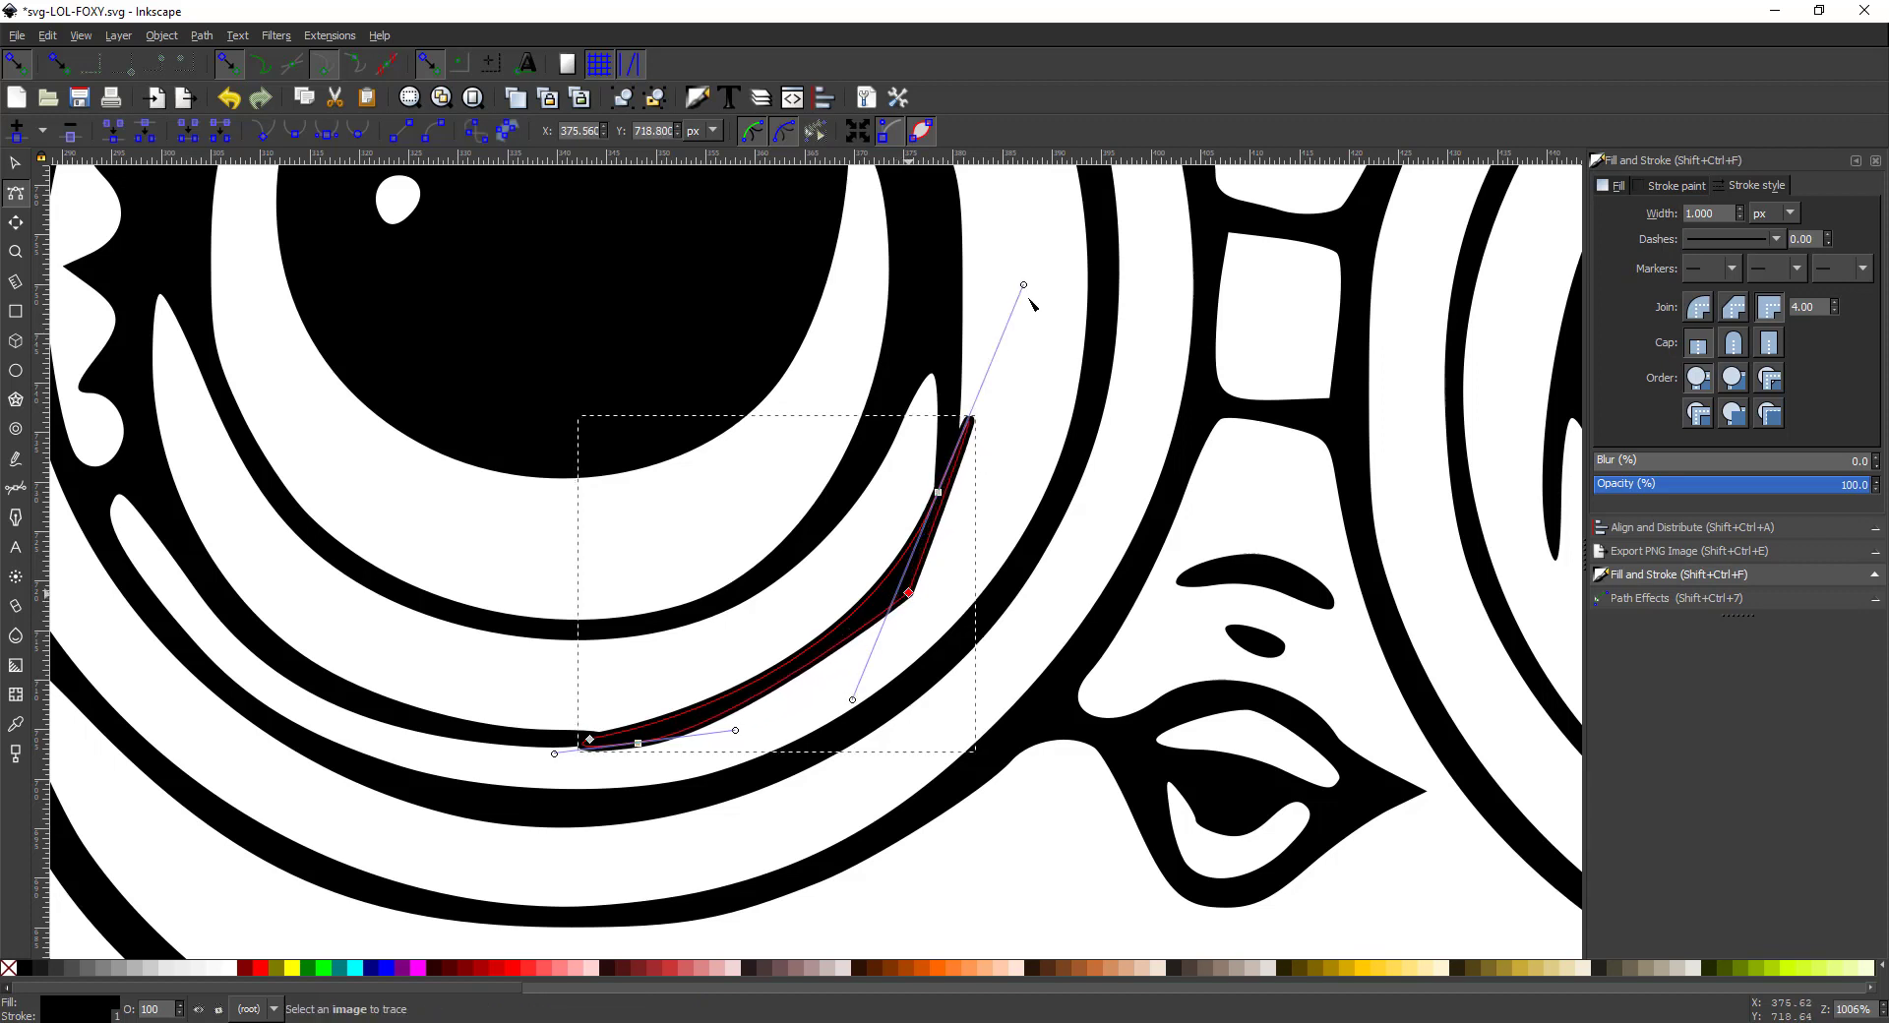
drag(1023, 285, 991, 285)
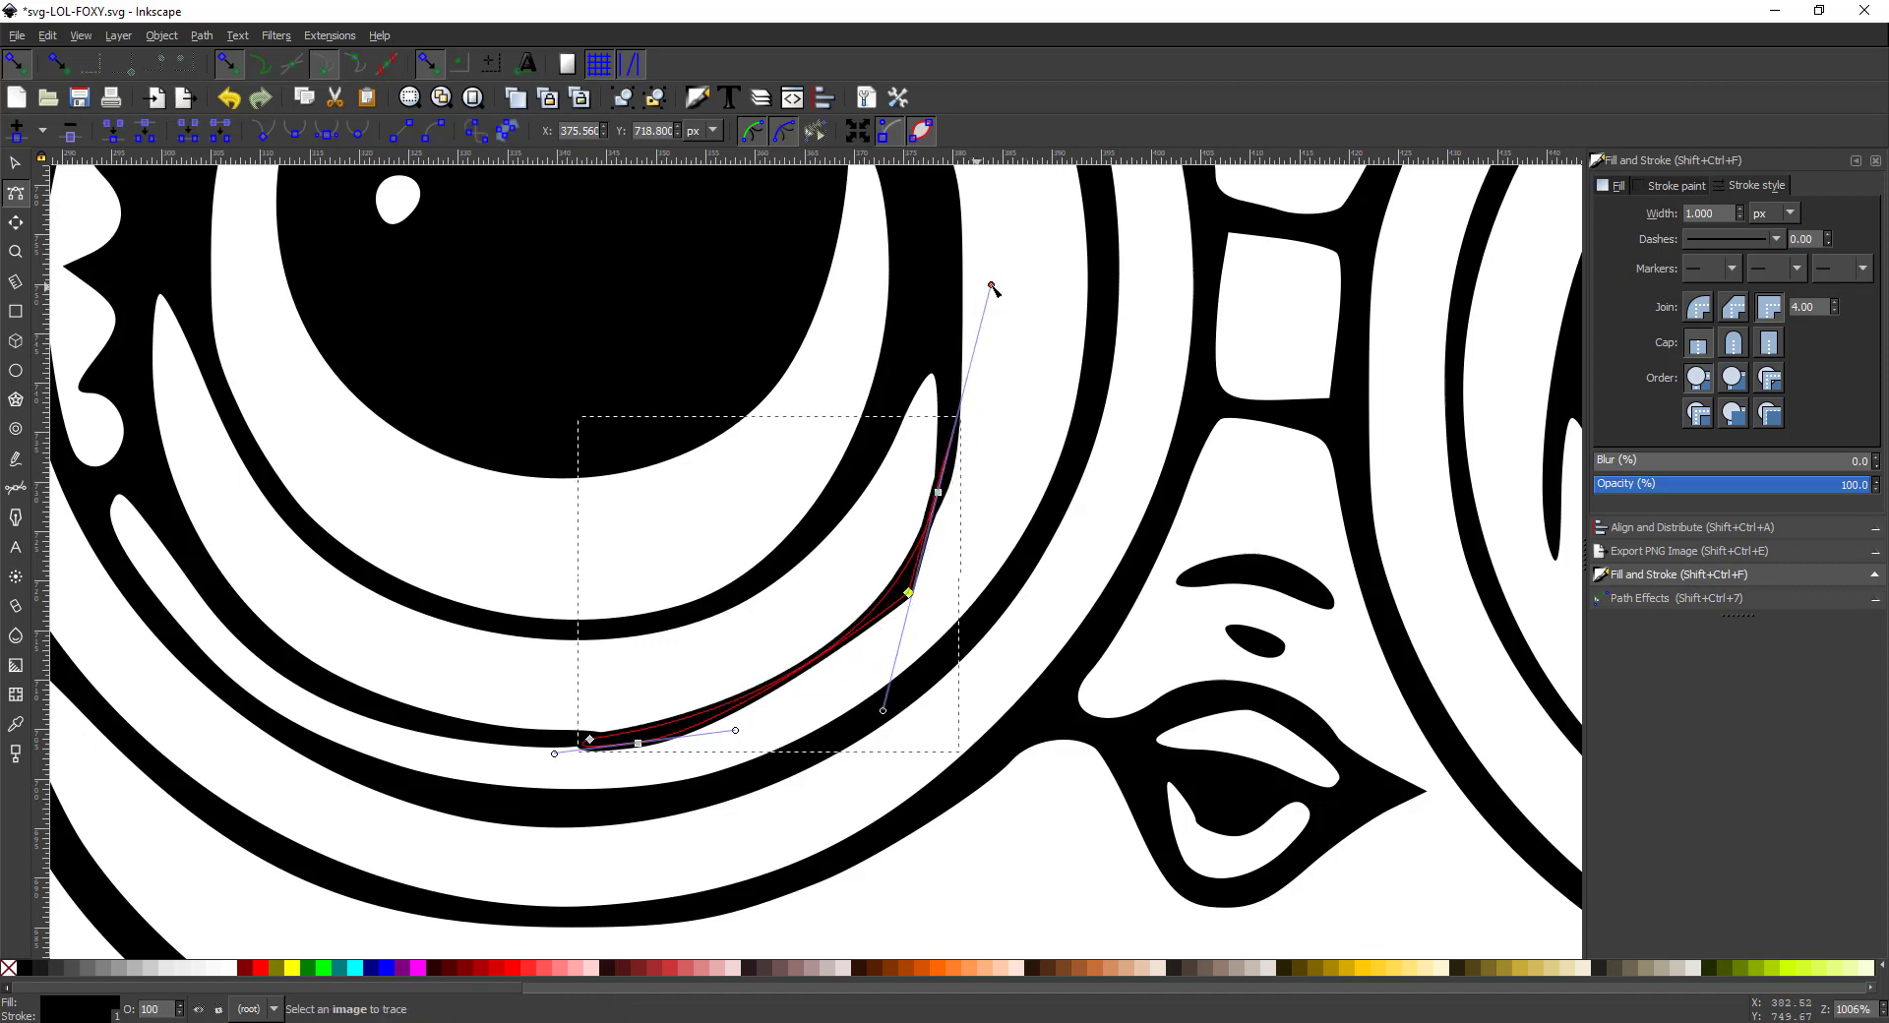
drag(944, 498, 934, 488)
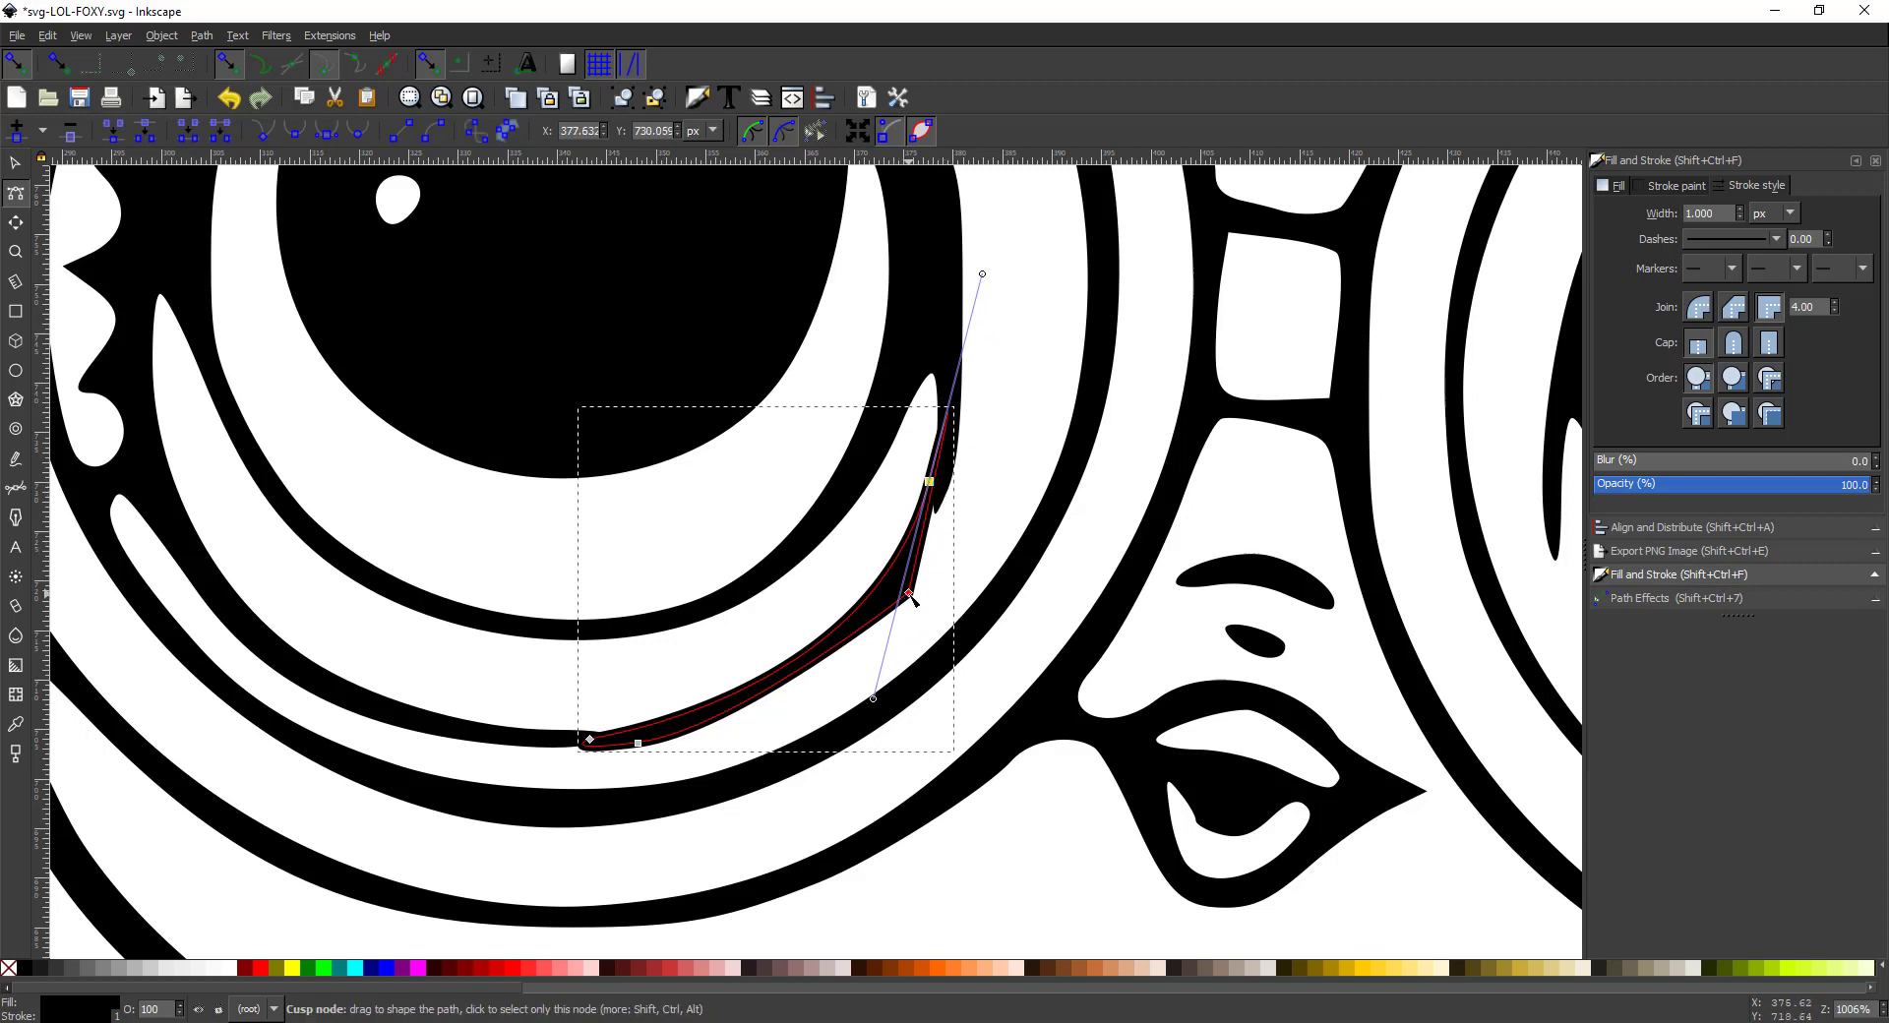
drag(909, 593, 929, 581)
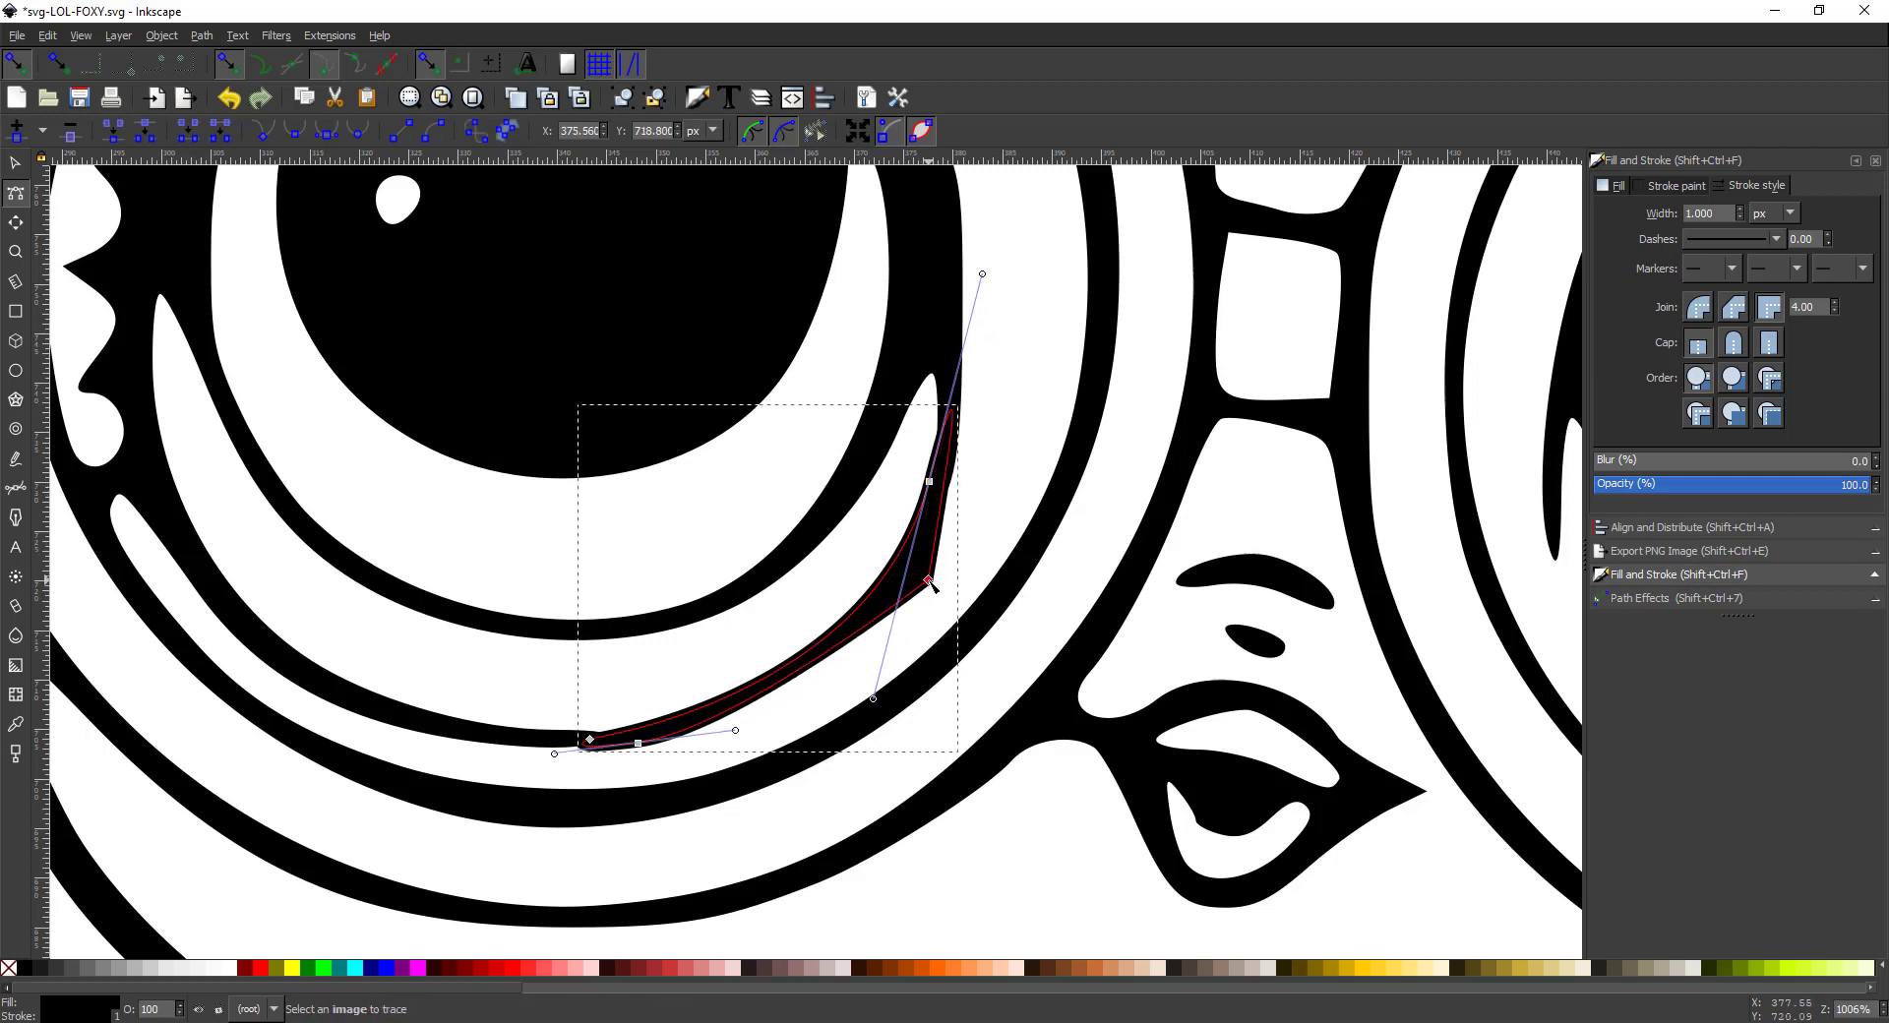
click(297, 135)
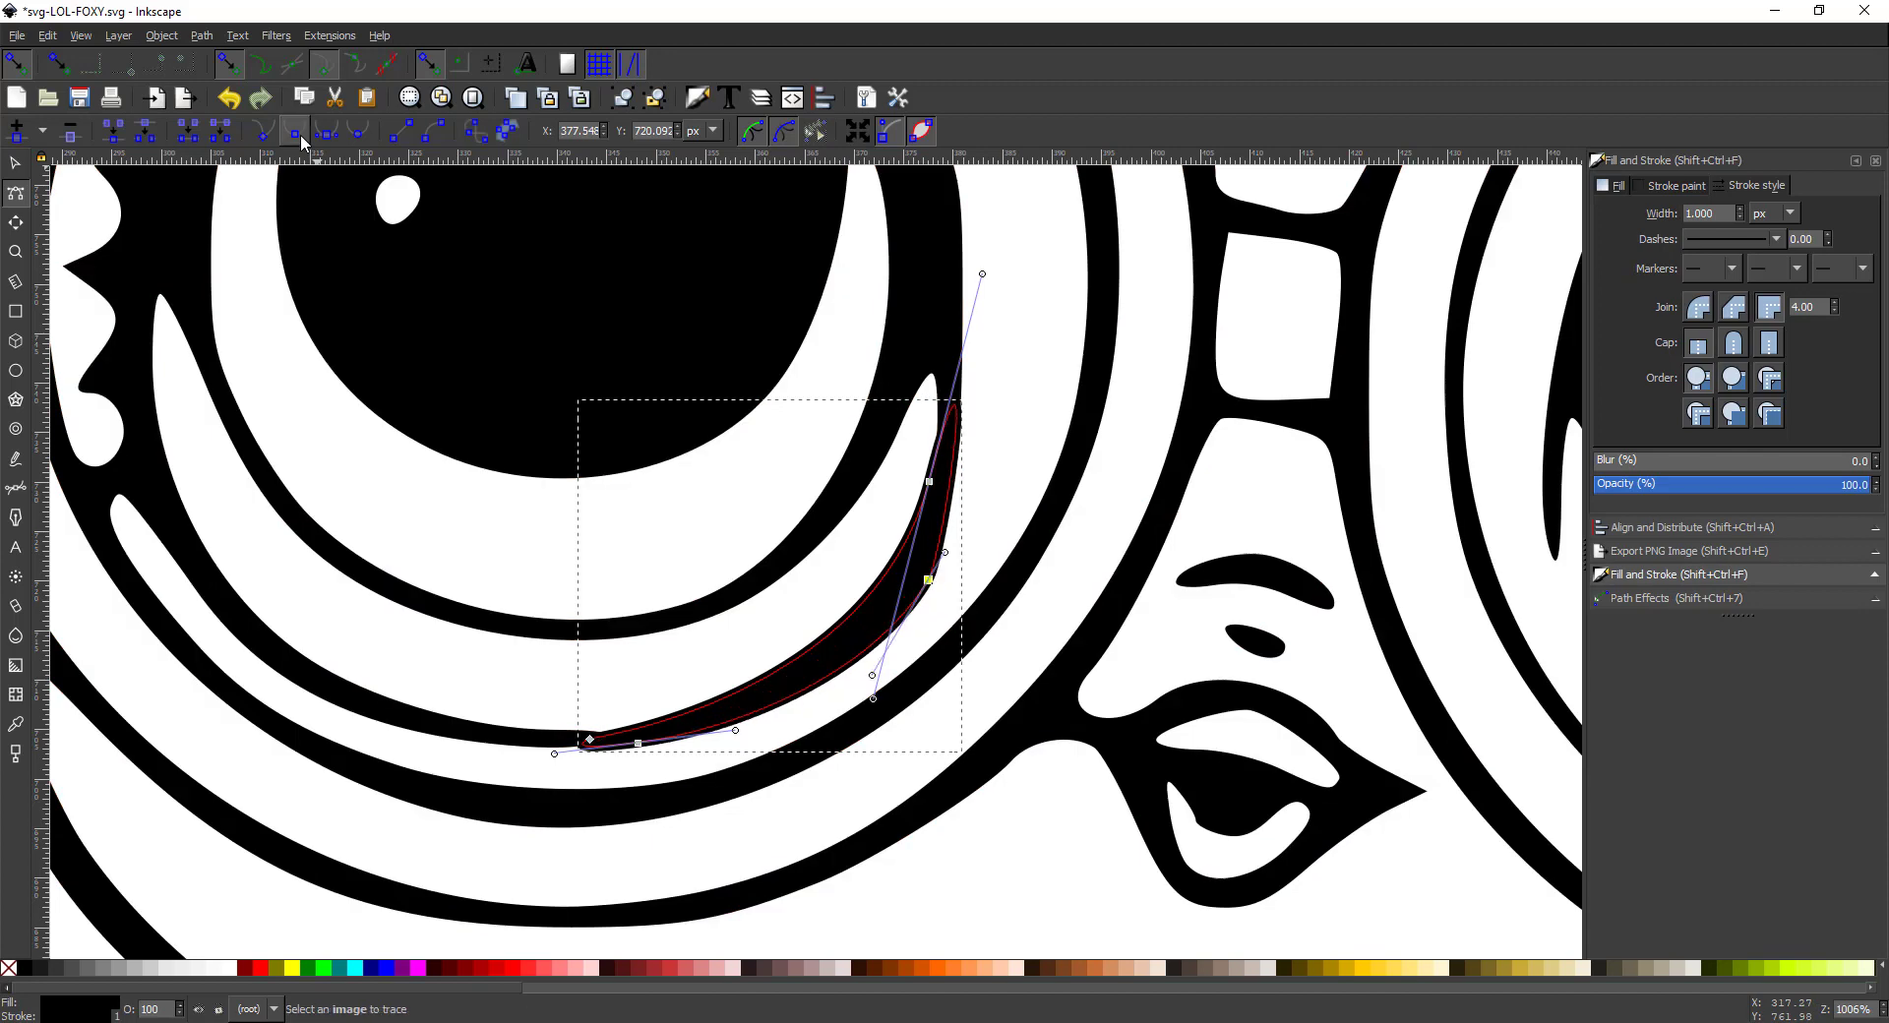
drag(927, 581, 951, 536)
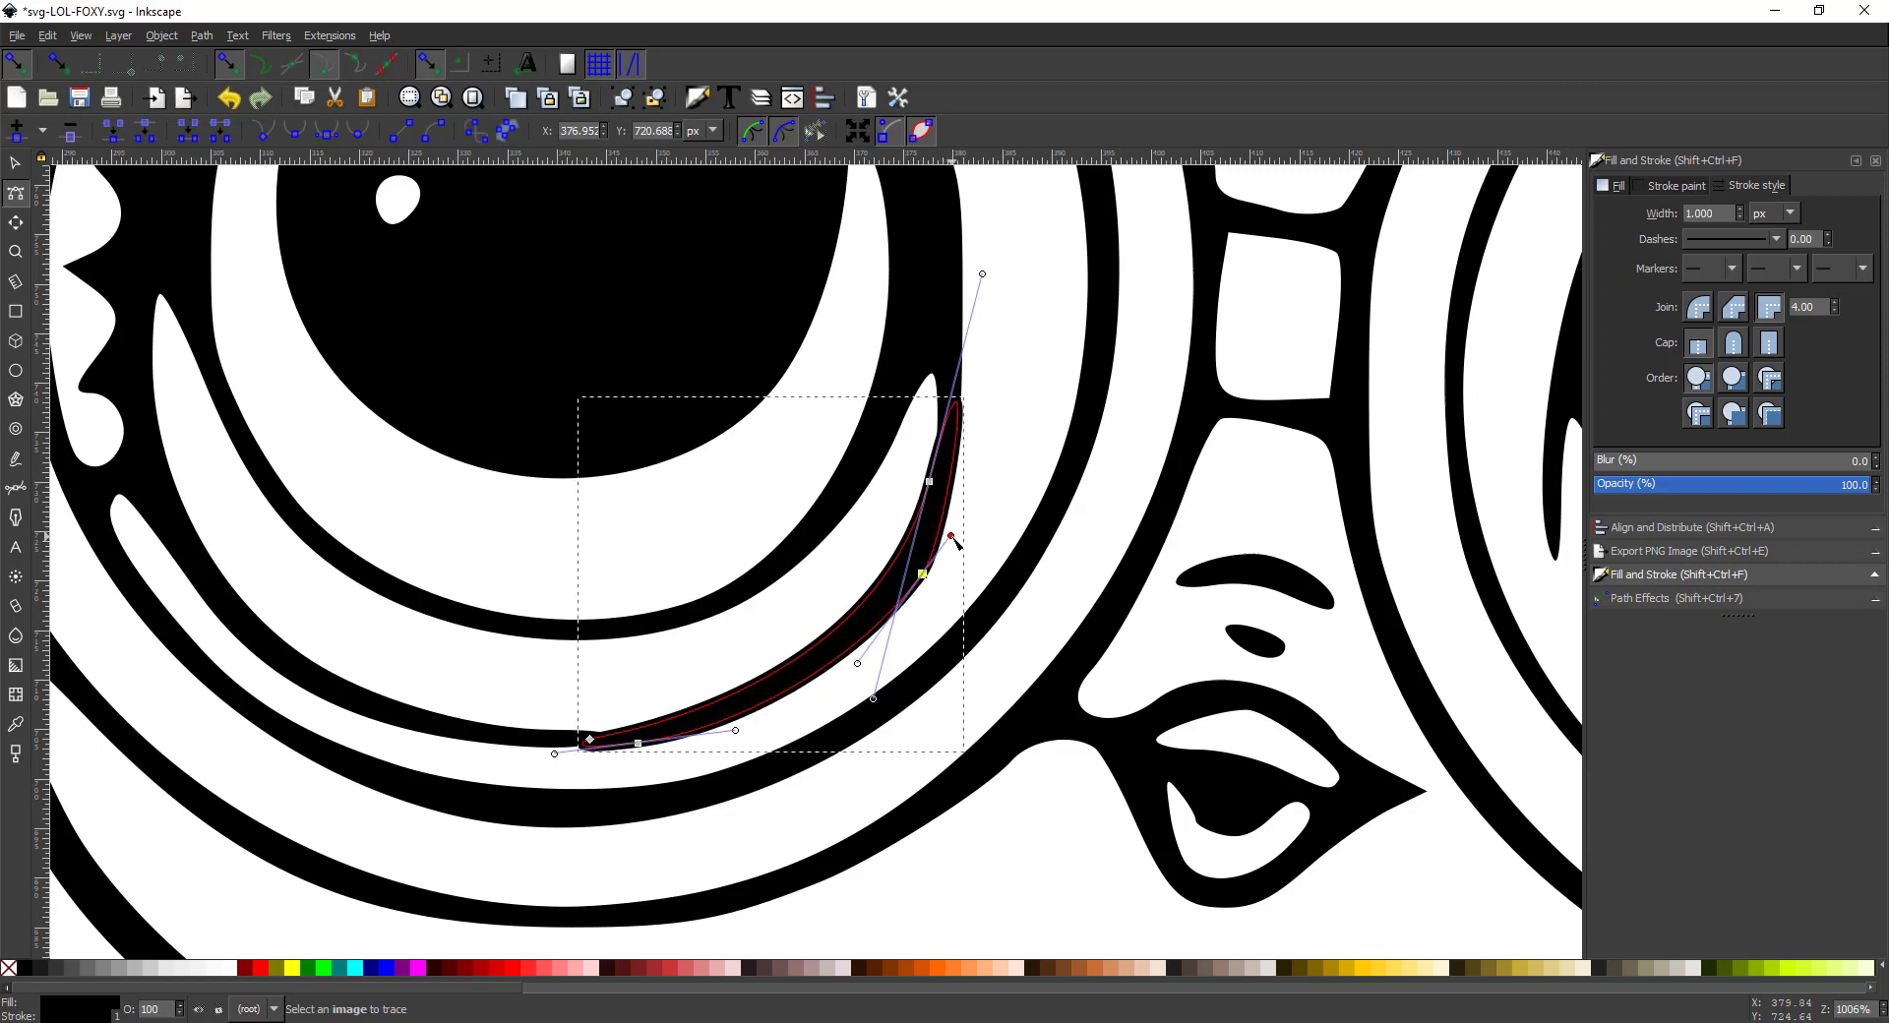
click(1026, 473)
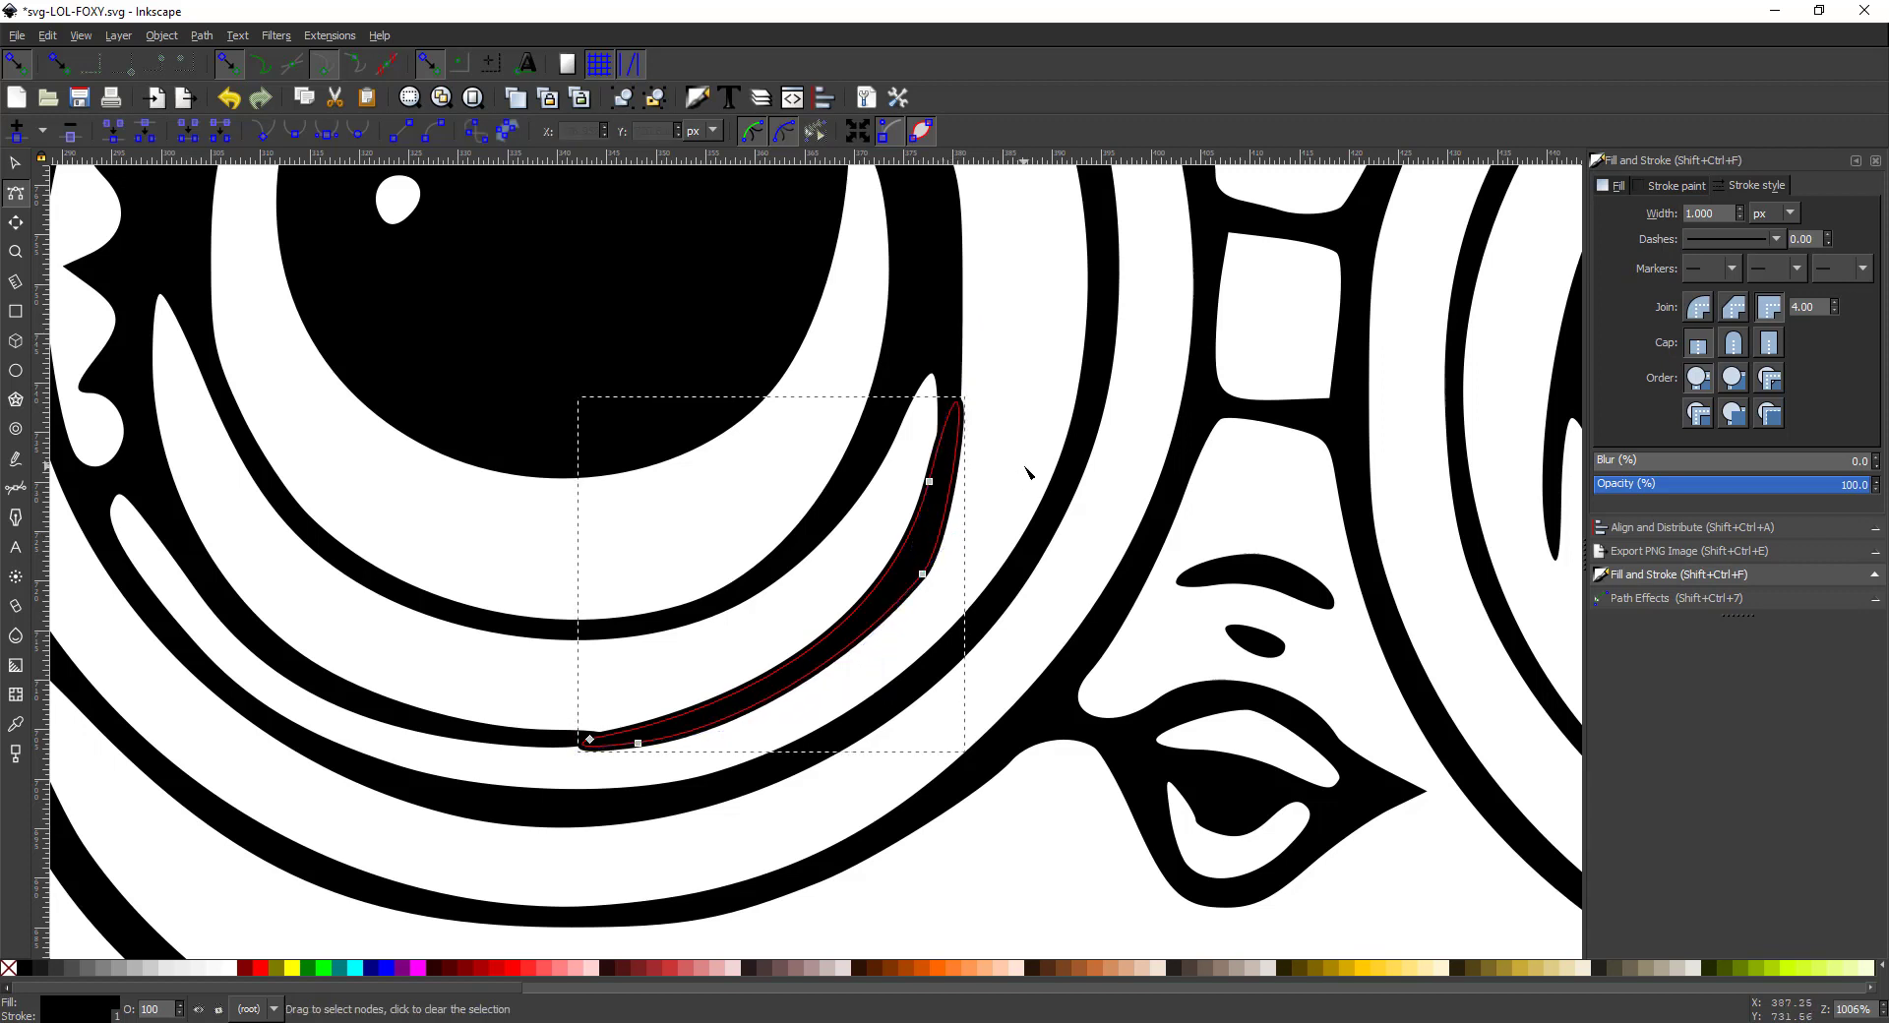
Merge the sliver with the traced doll drawing into one path with Union
key(s)
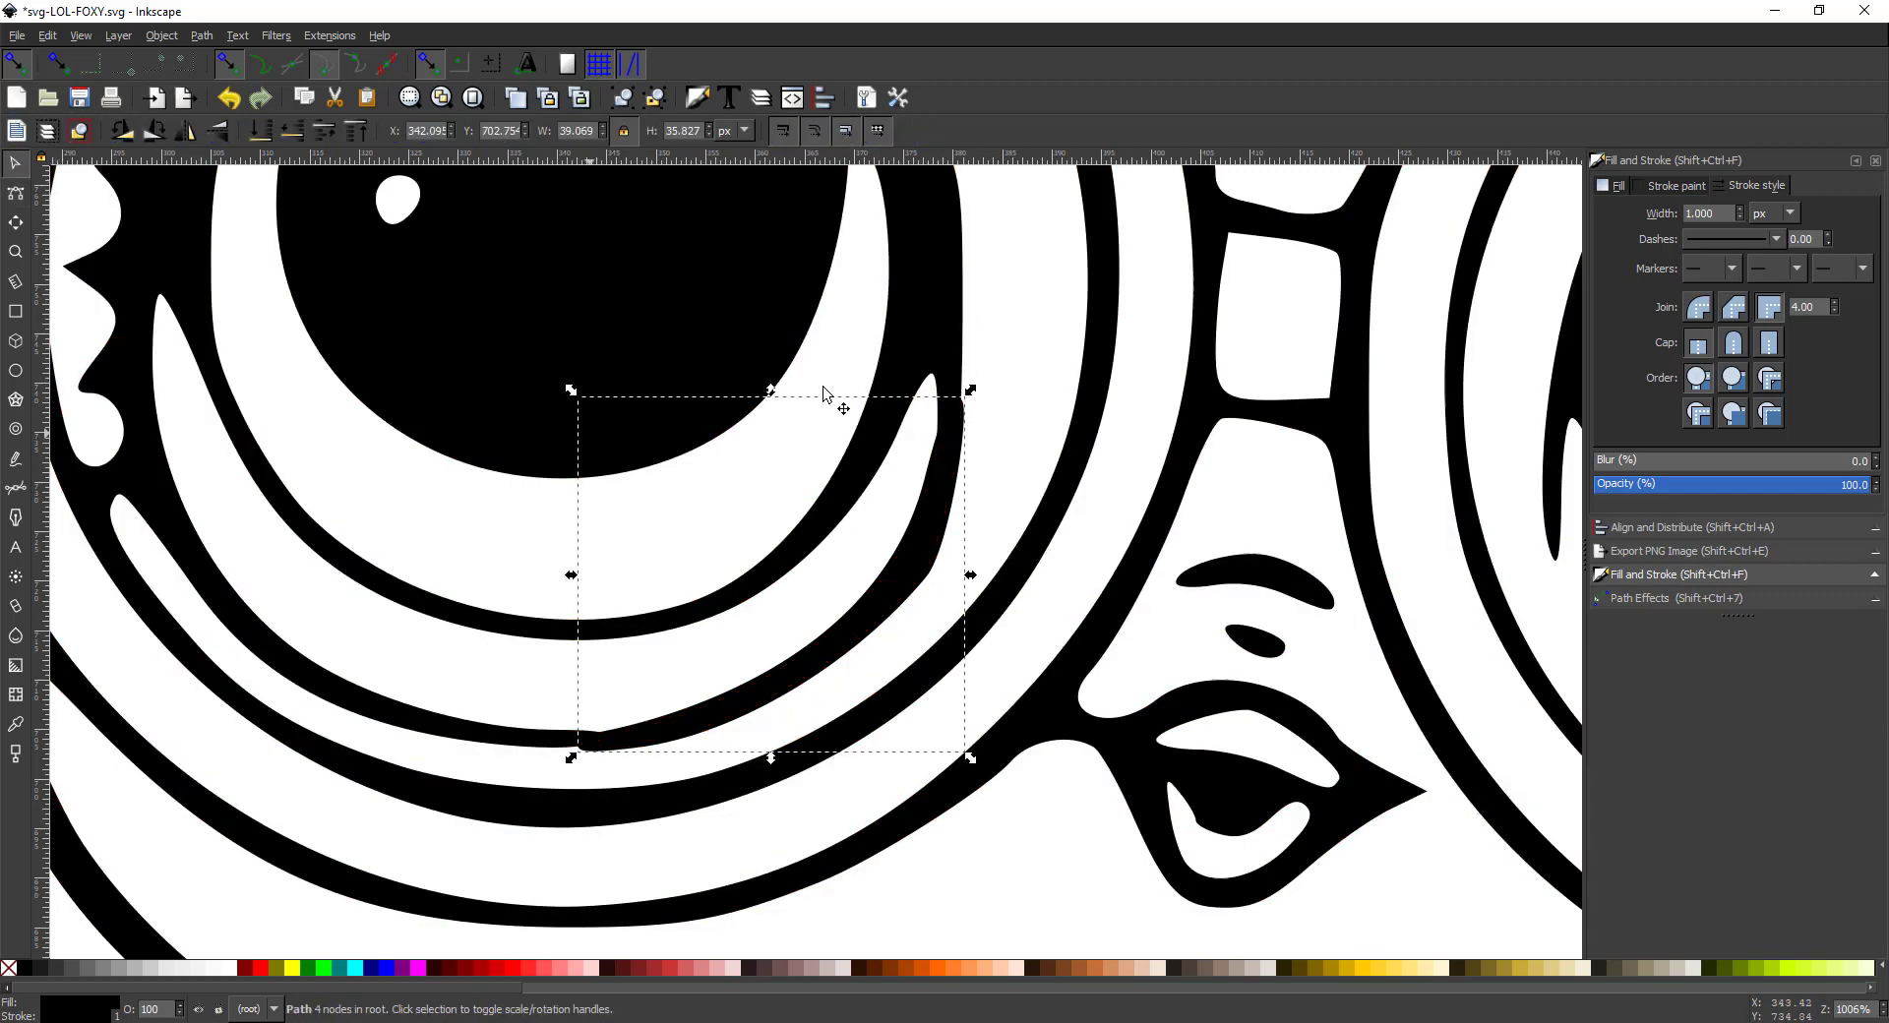
shift+click(953, 329)
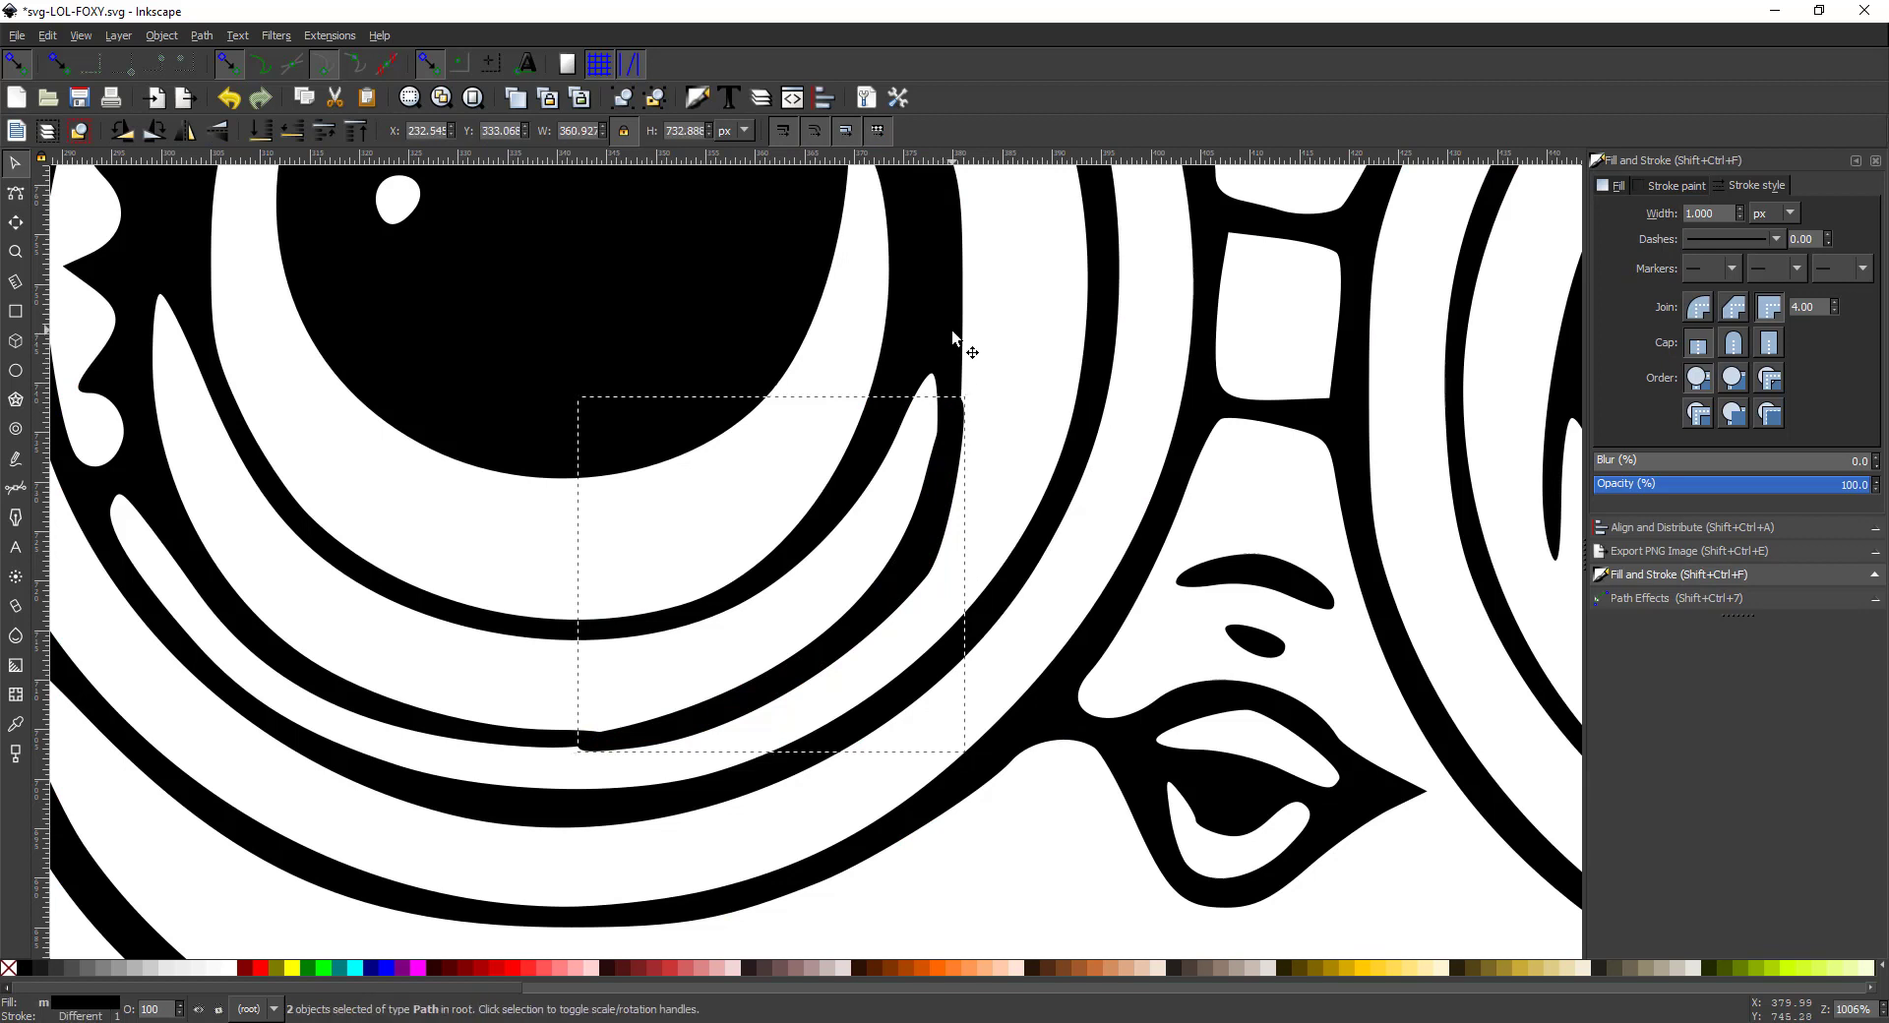
key(4)
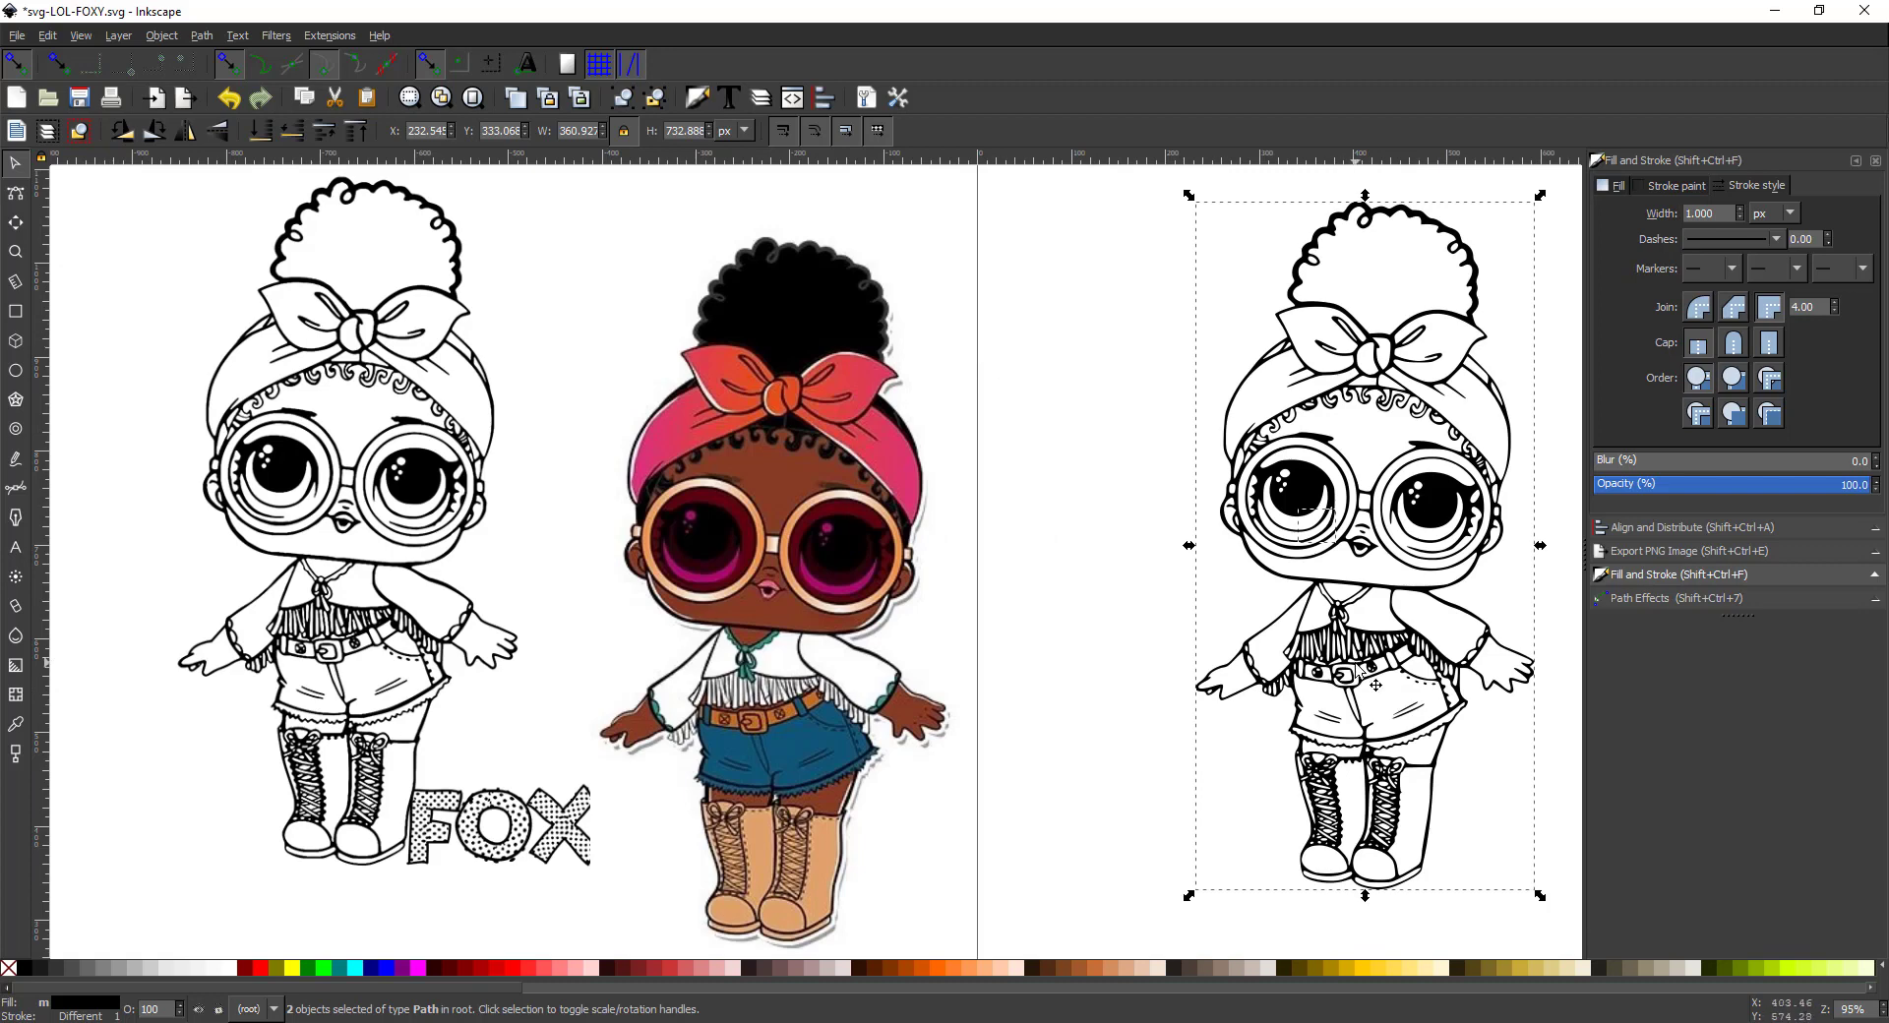
key(Escape)
click(1331, 530)
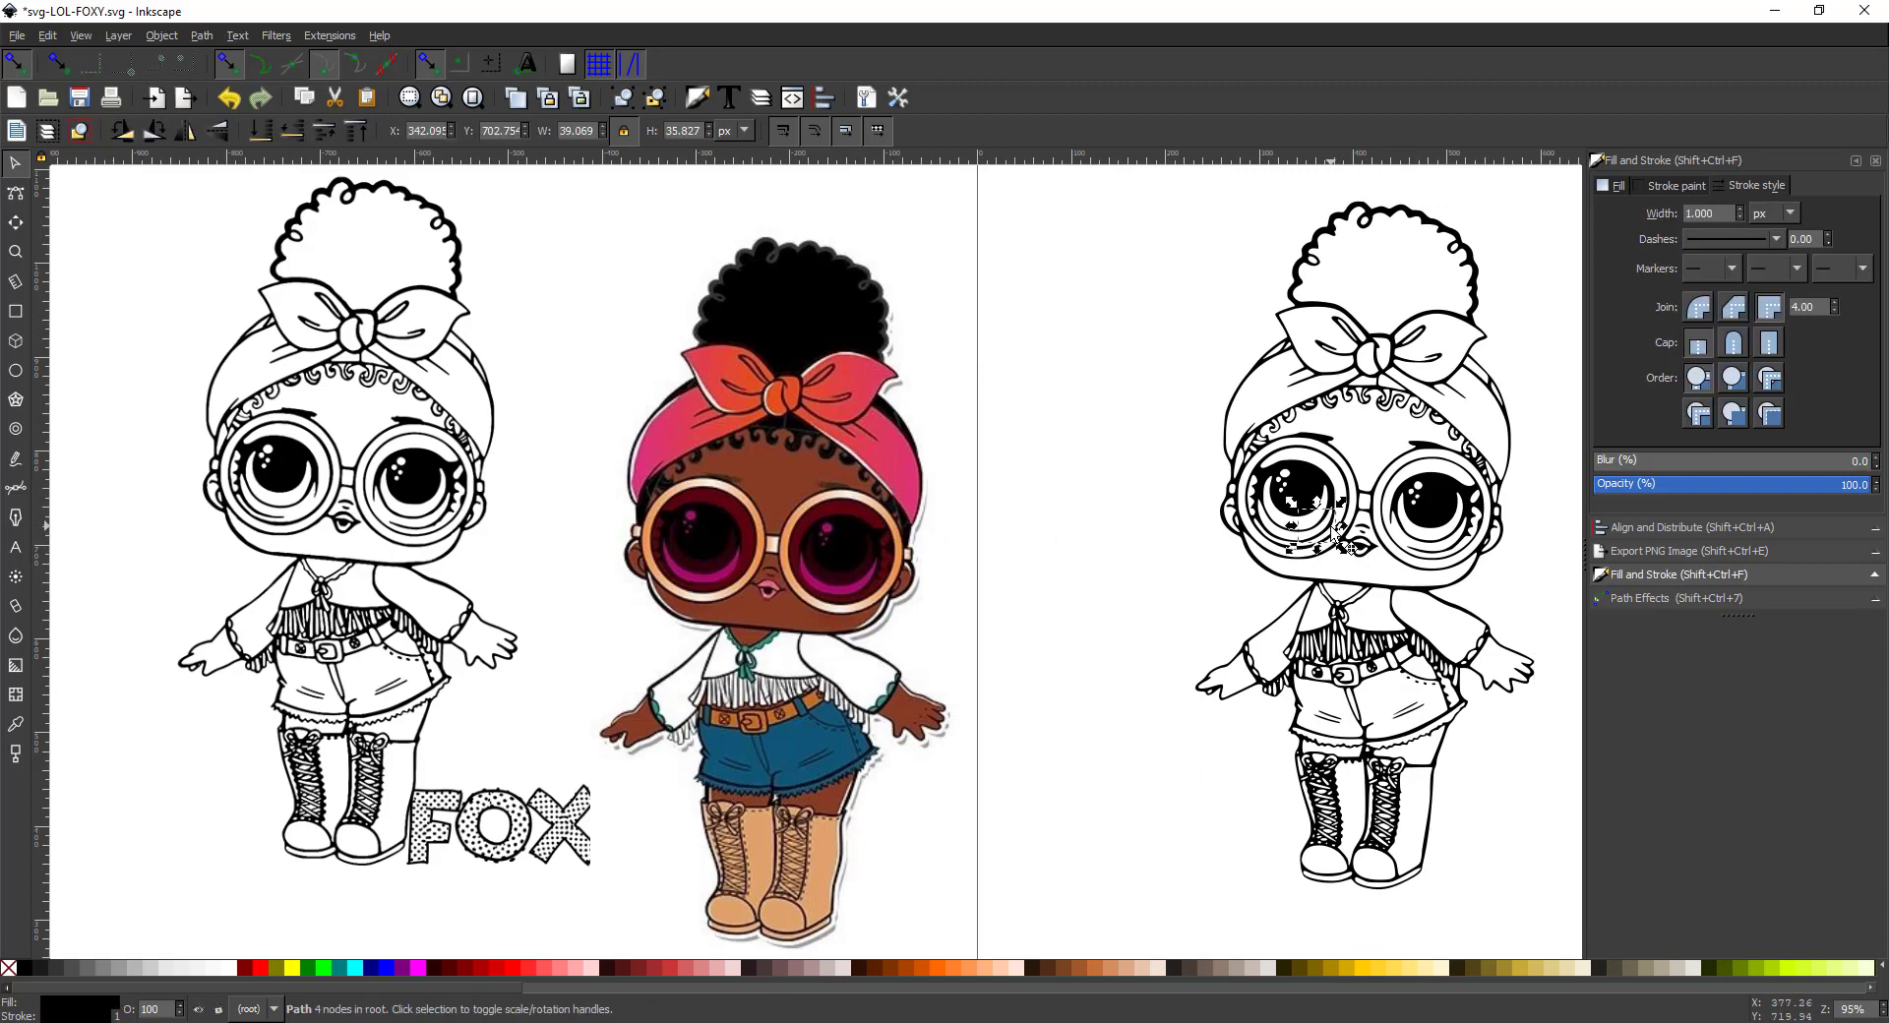
shift+click(1245, 444)
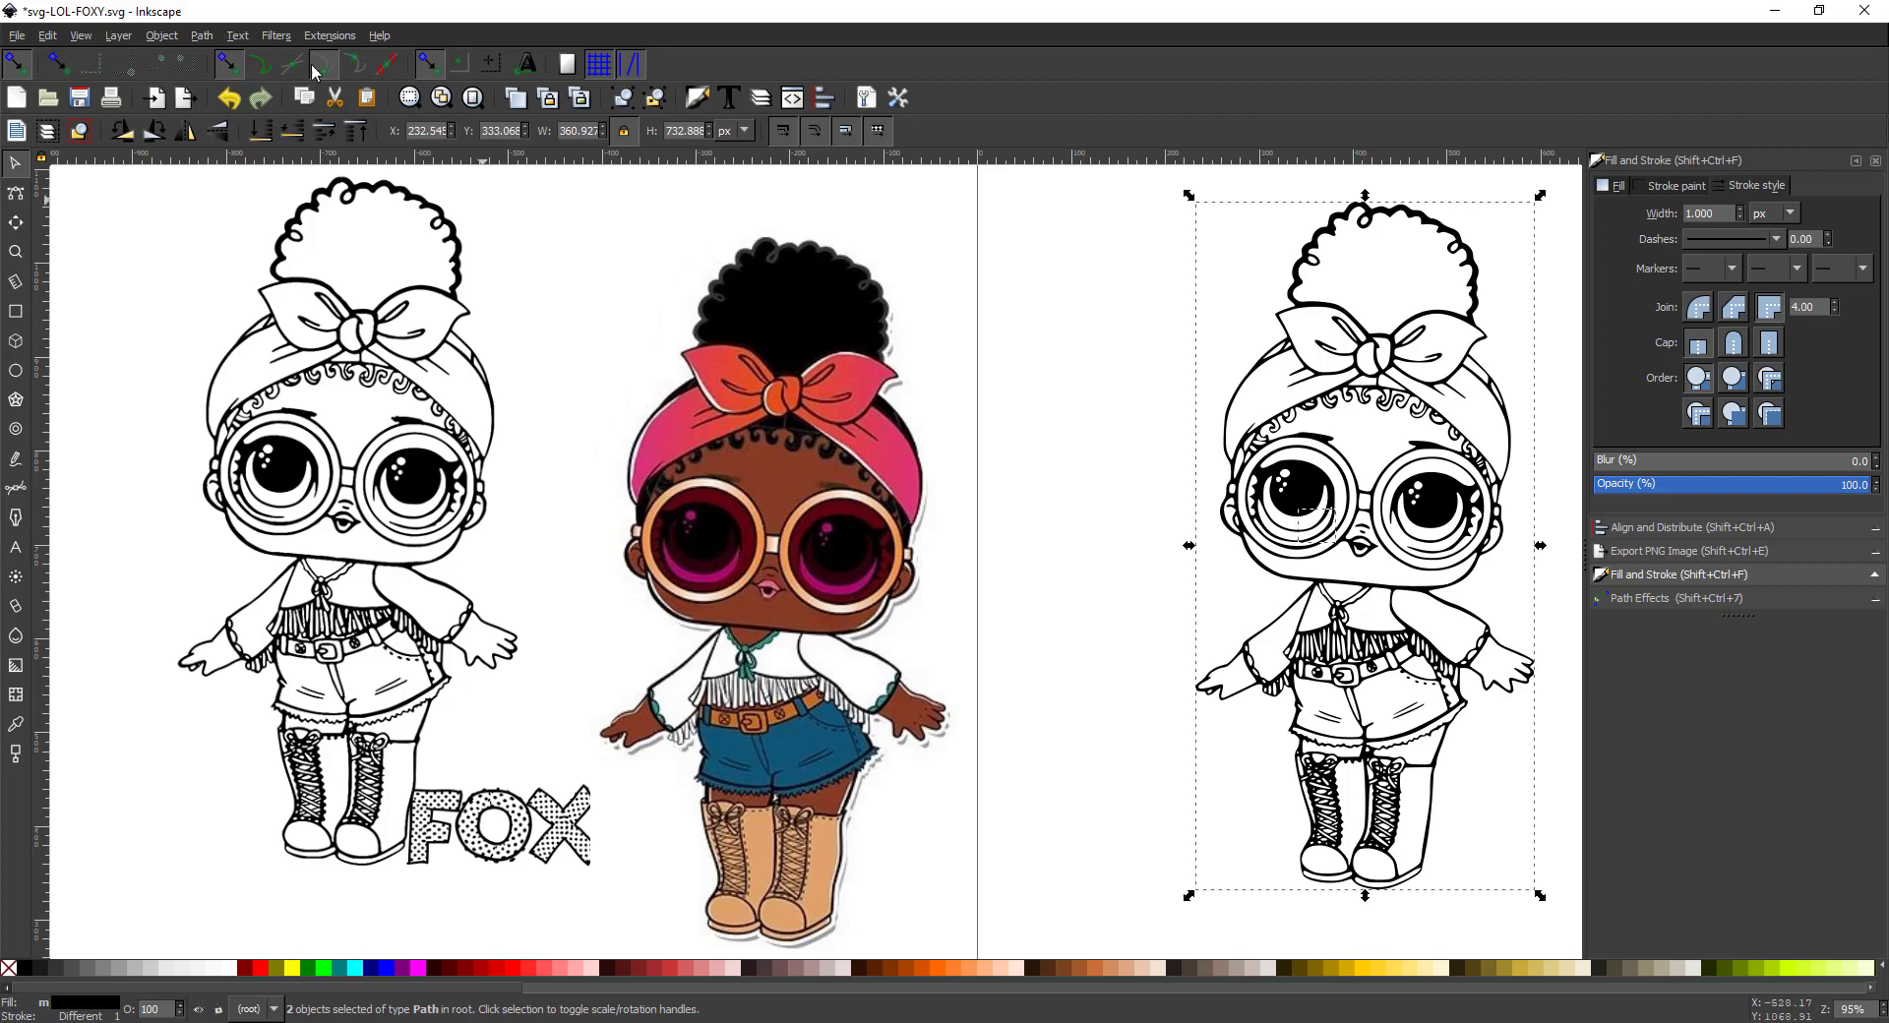
click(201, 36)
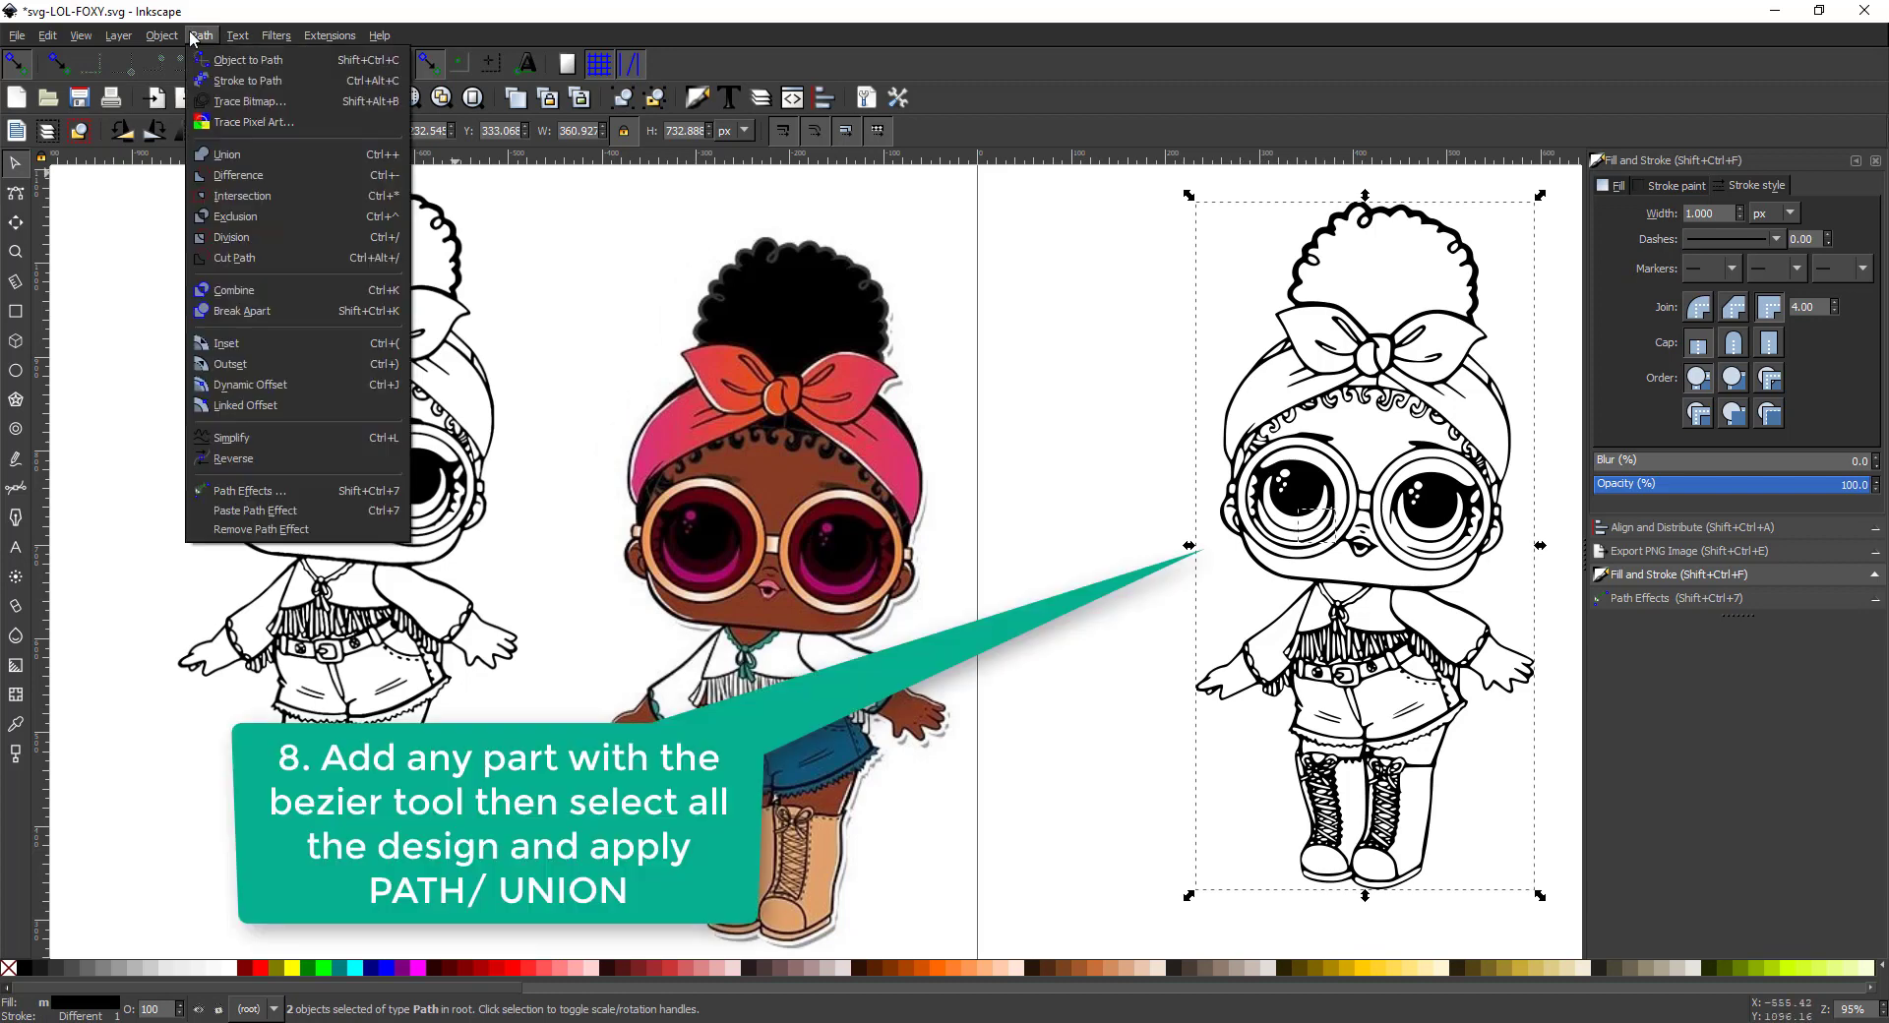
click(238, 157)
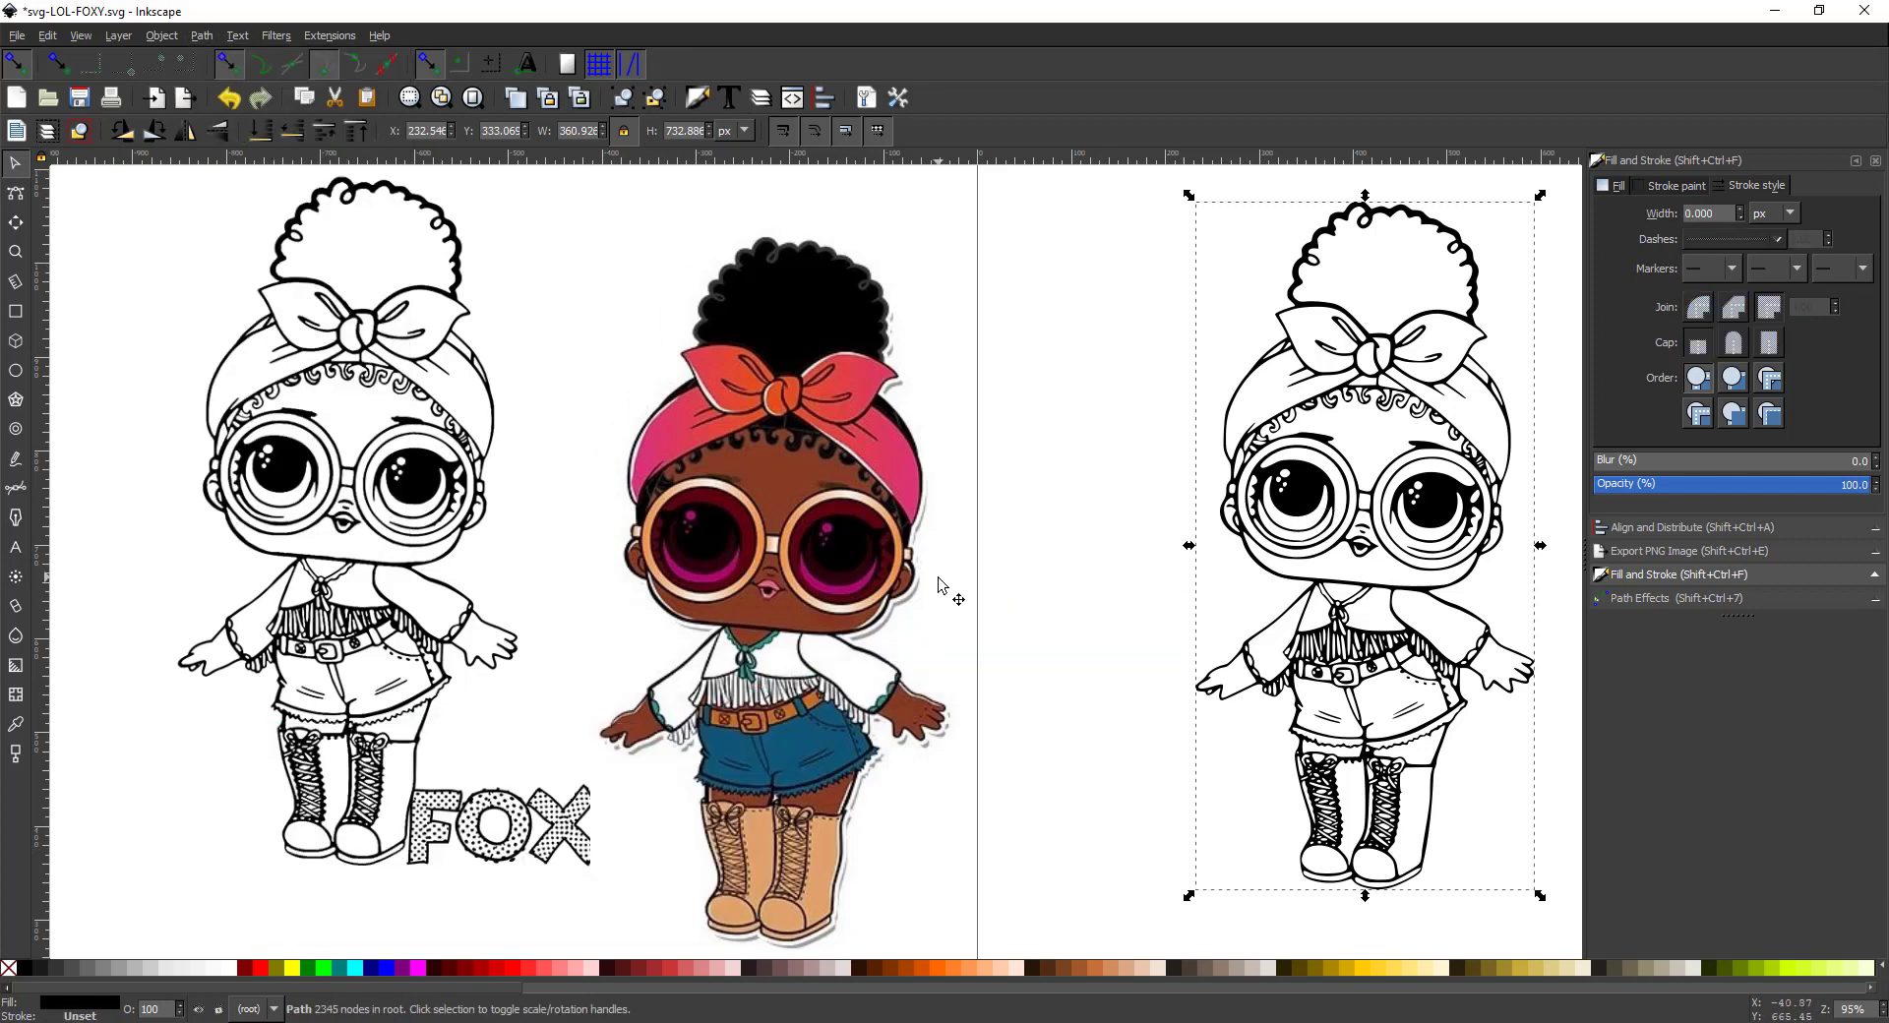
Smooth the repaired left eye line by deleting the stray node at the lower junction and moving the outer curve node inward
click(16, 252)
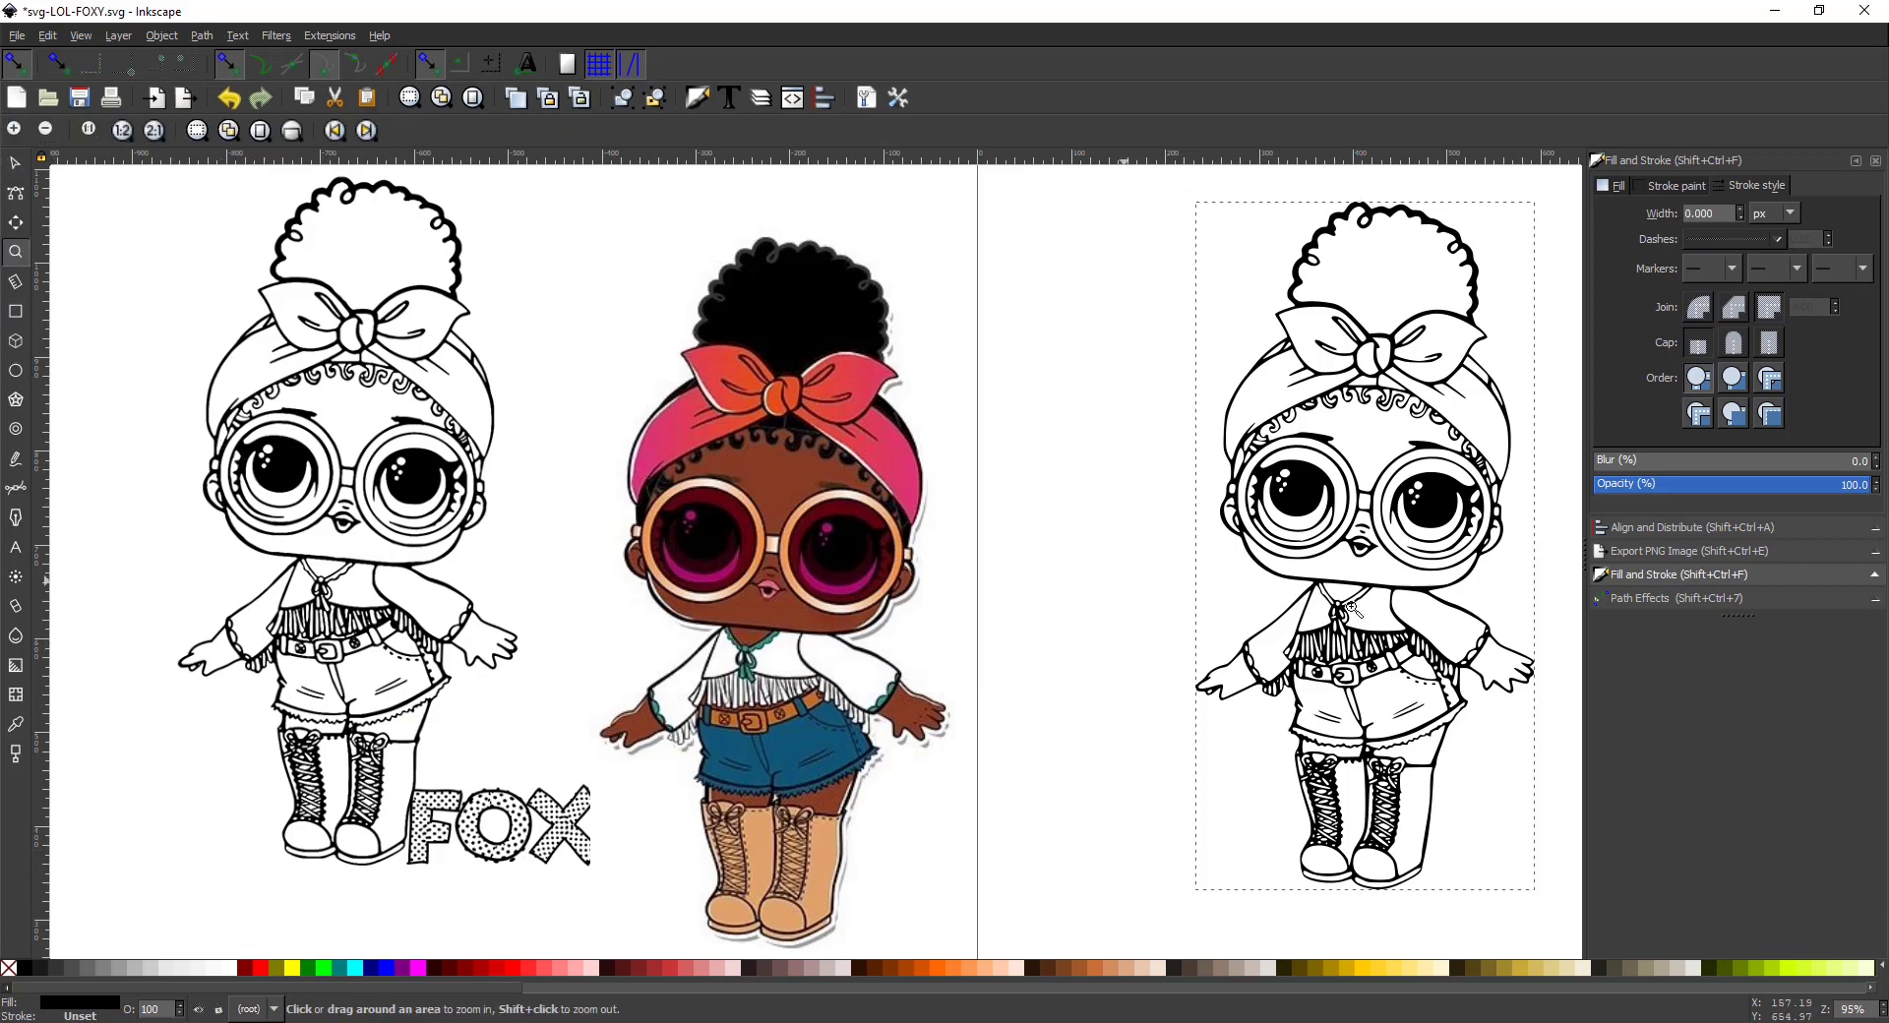
drag(1279, 480, 1511, 595)
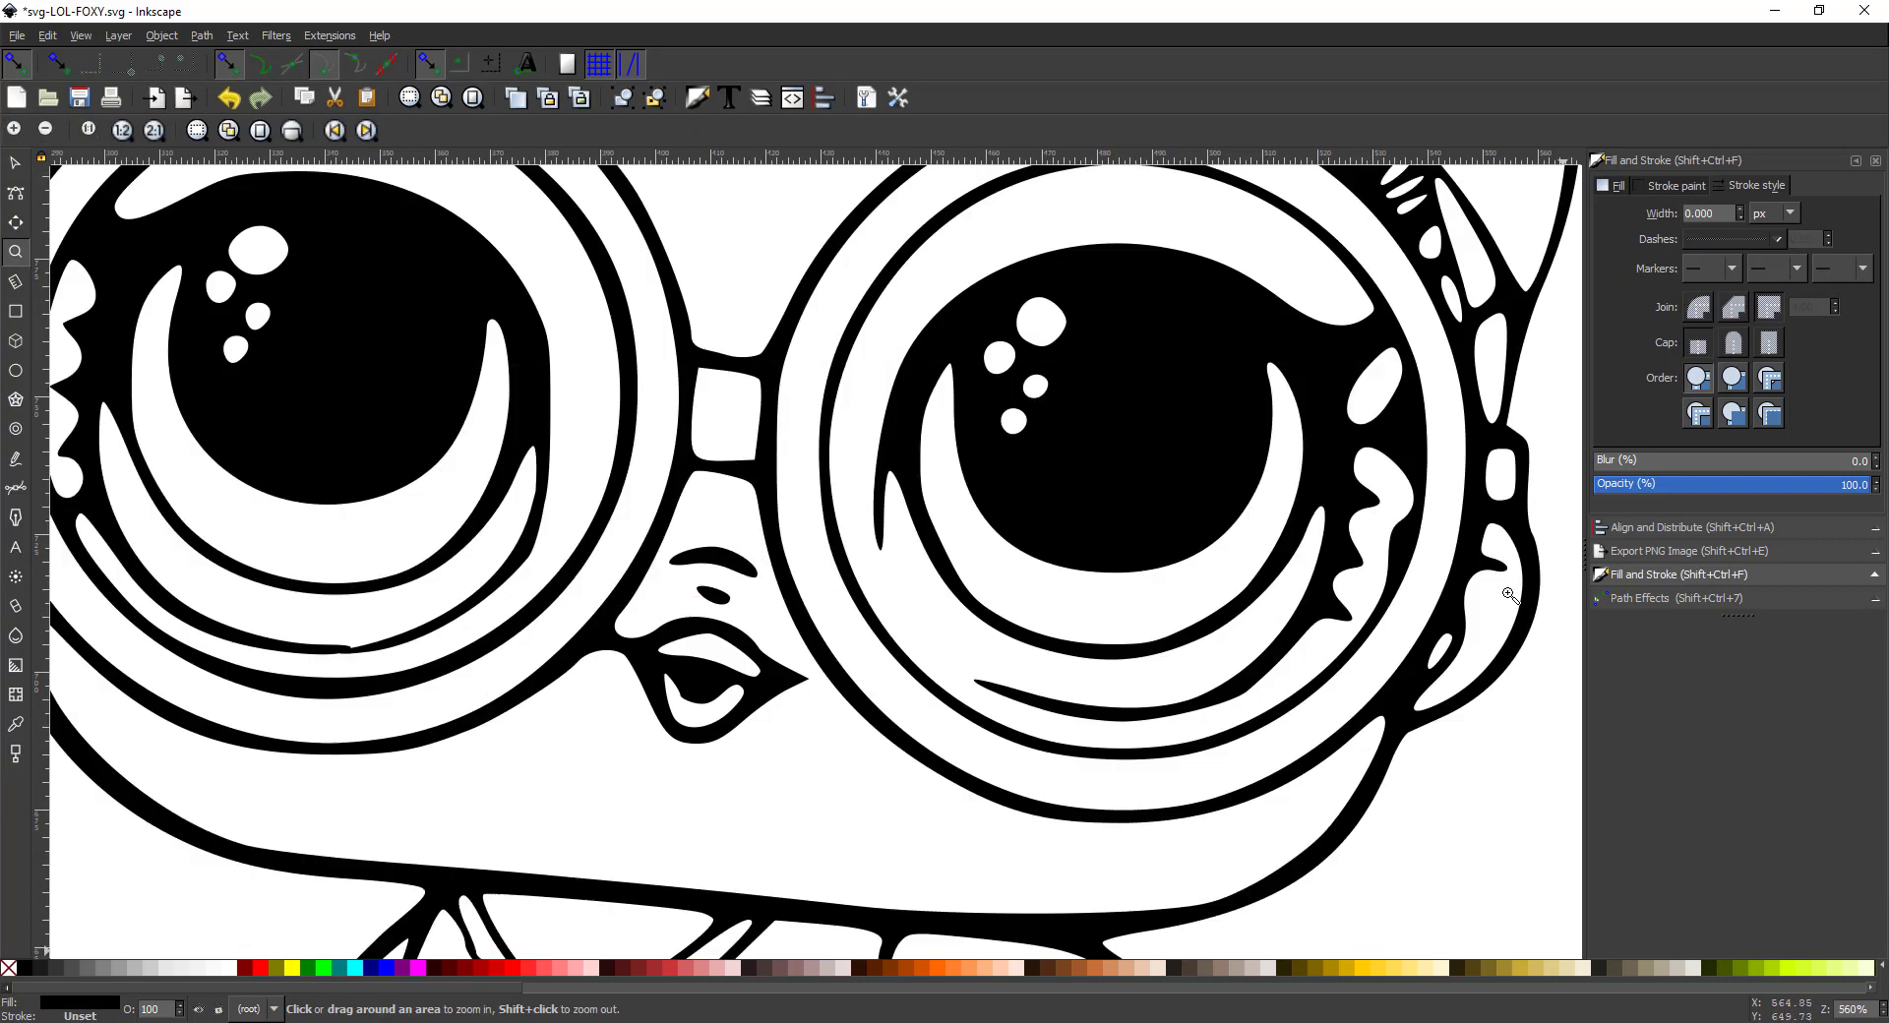
click(15, 163)
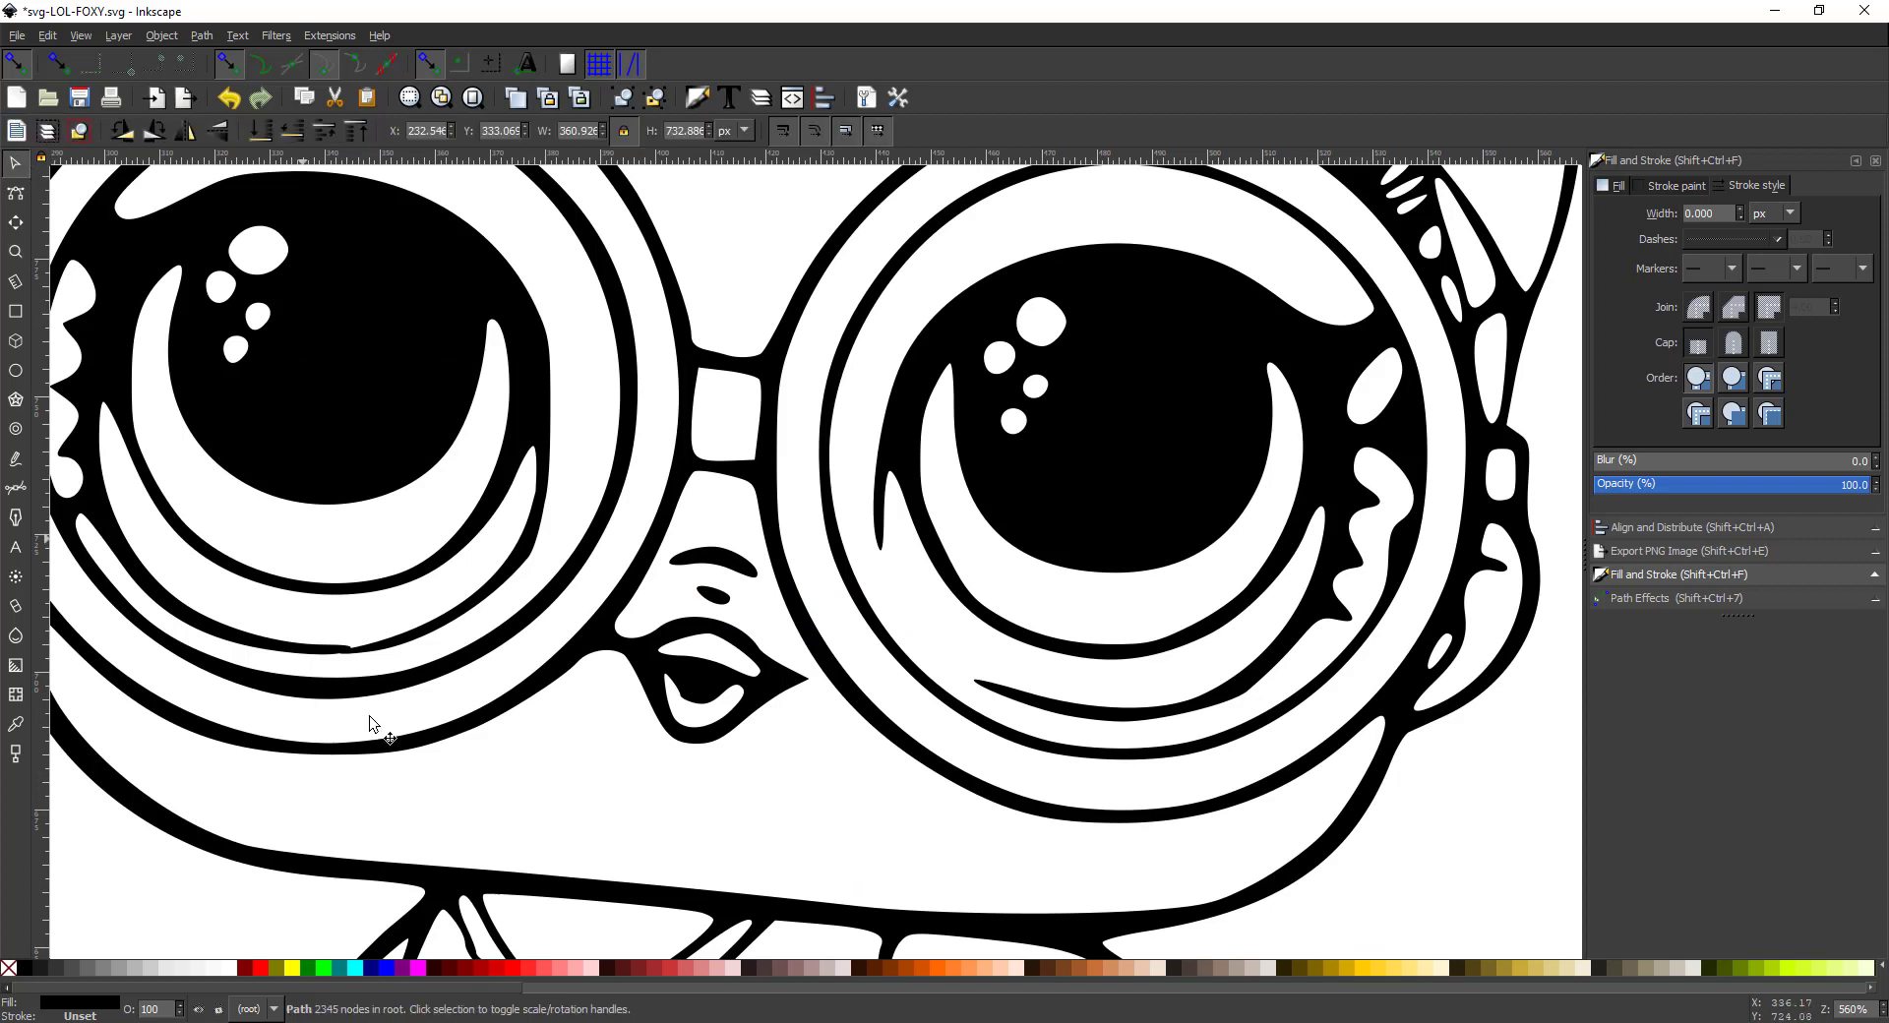
double_click(352, 650)
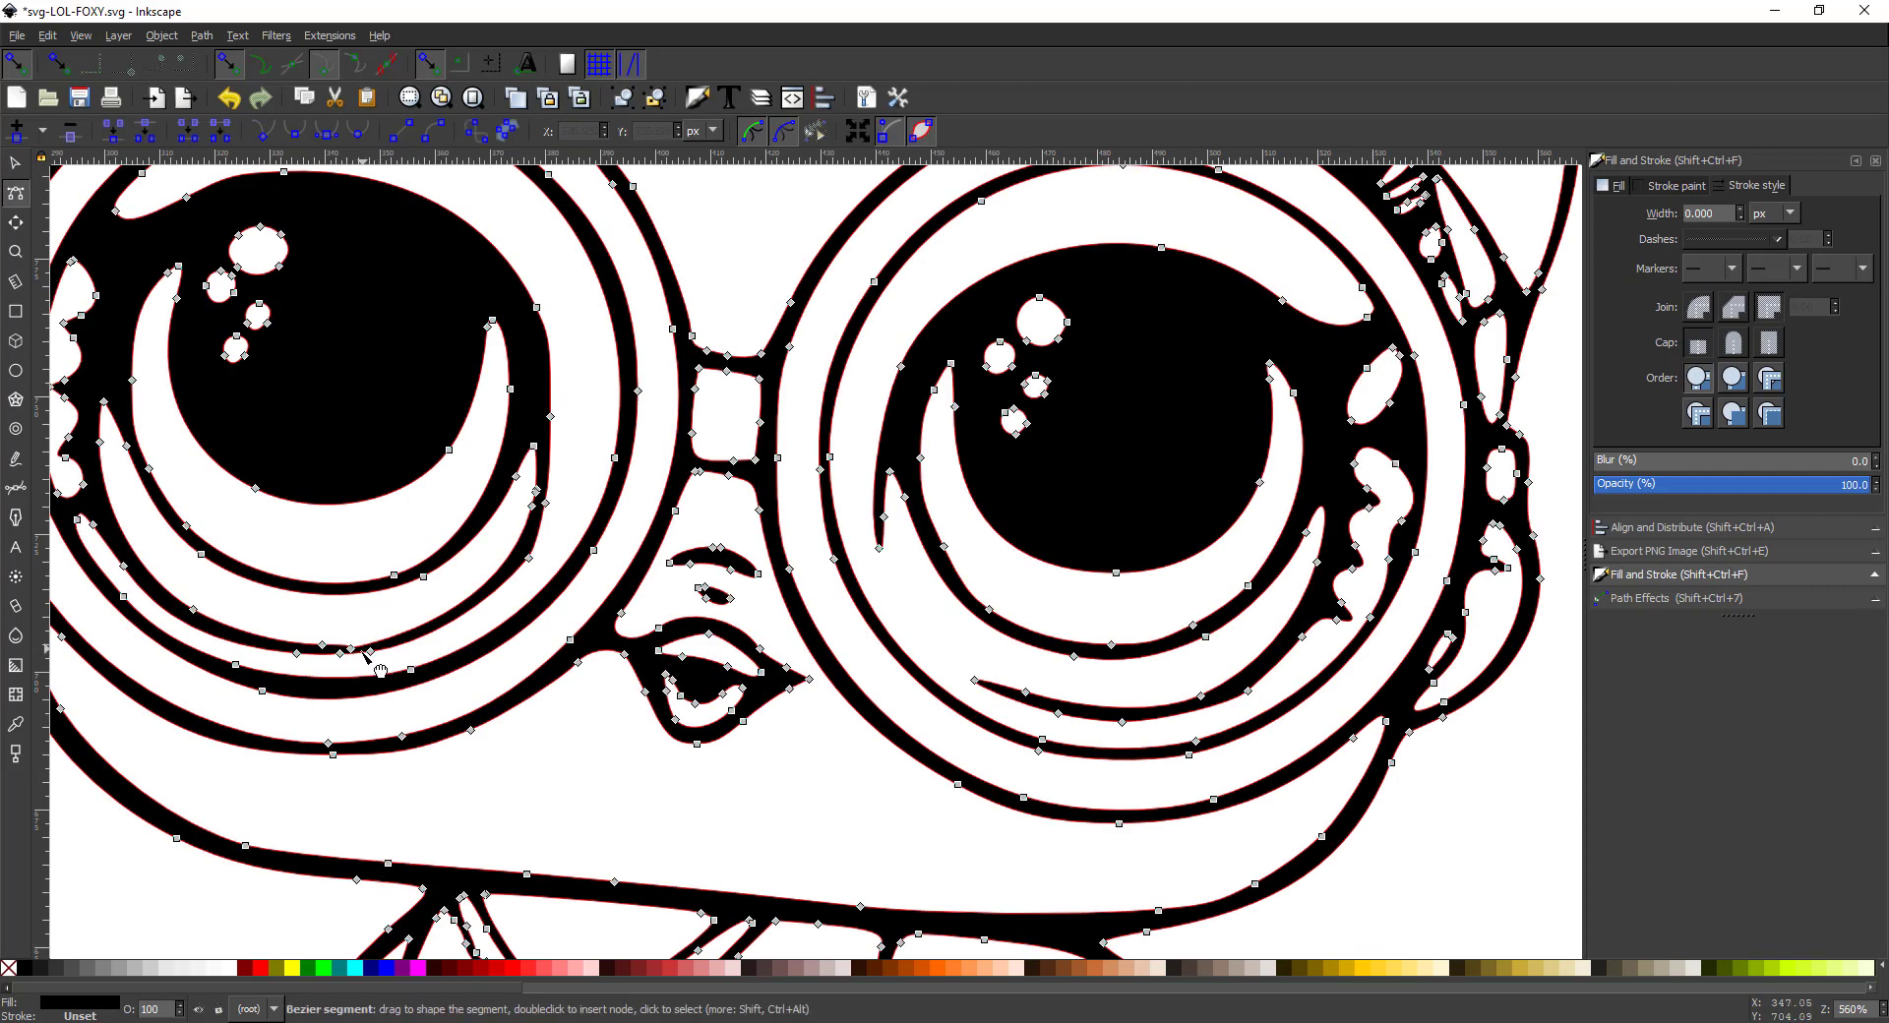
click(353, 648)
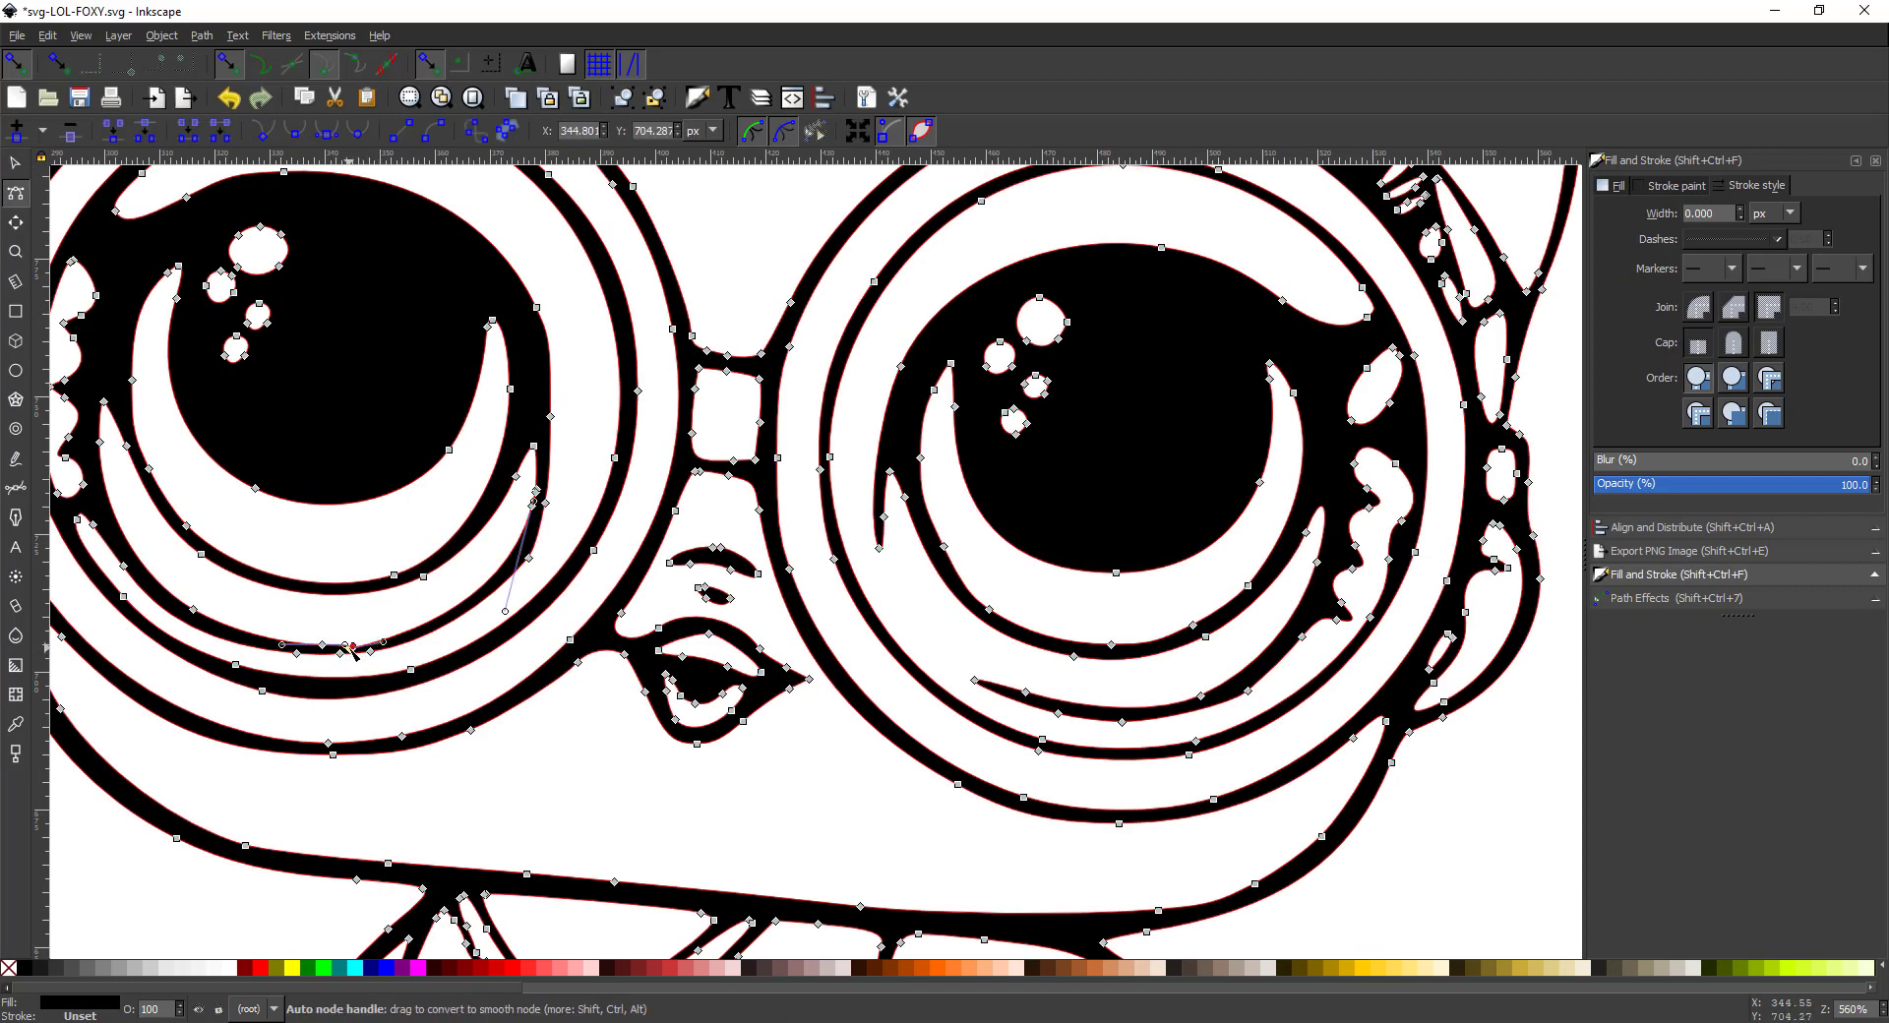
key(Delete)
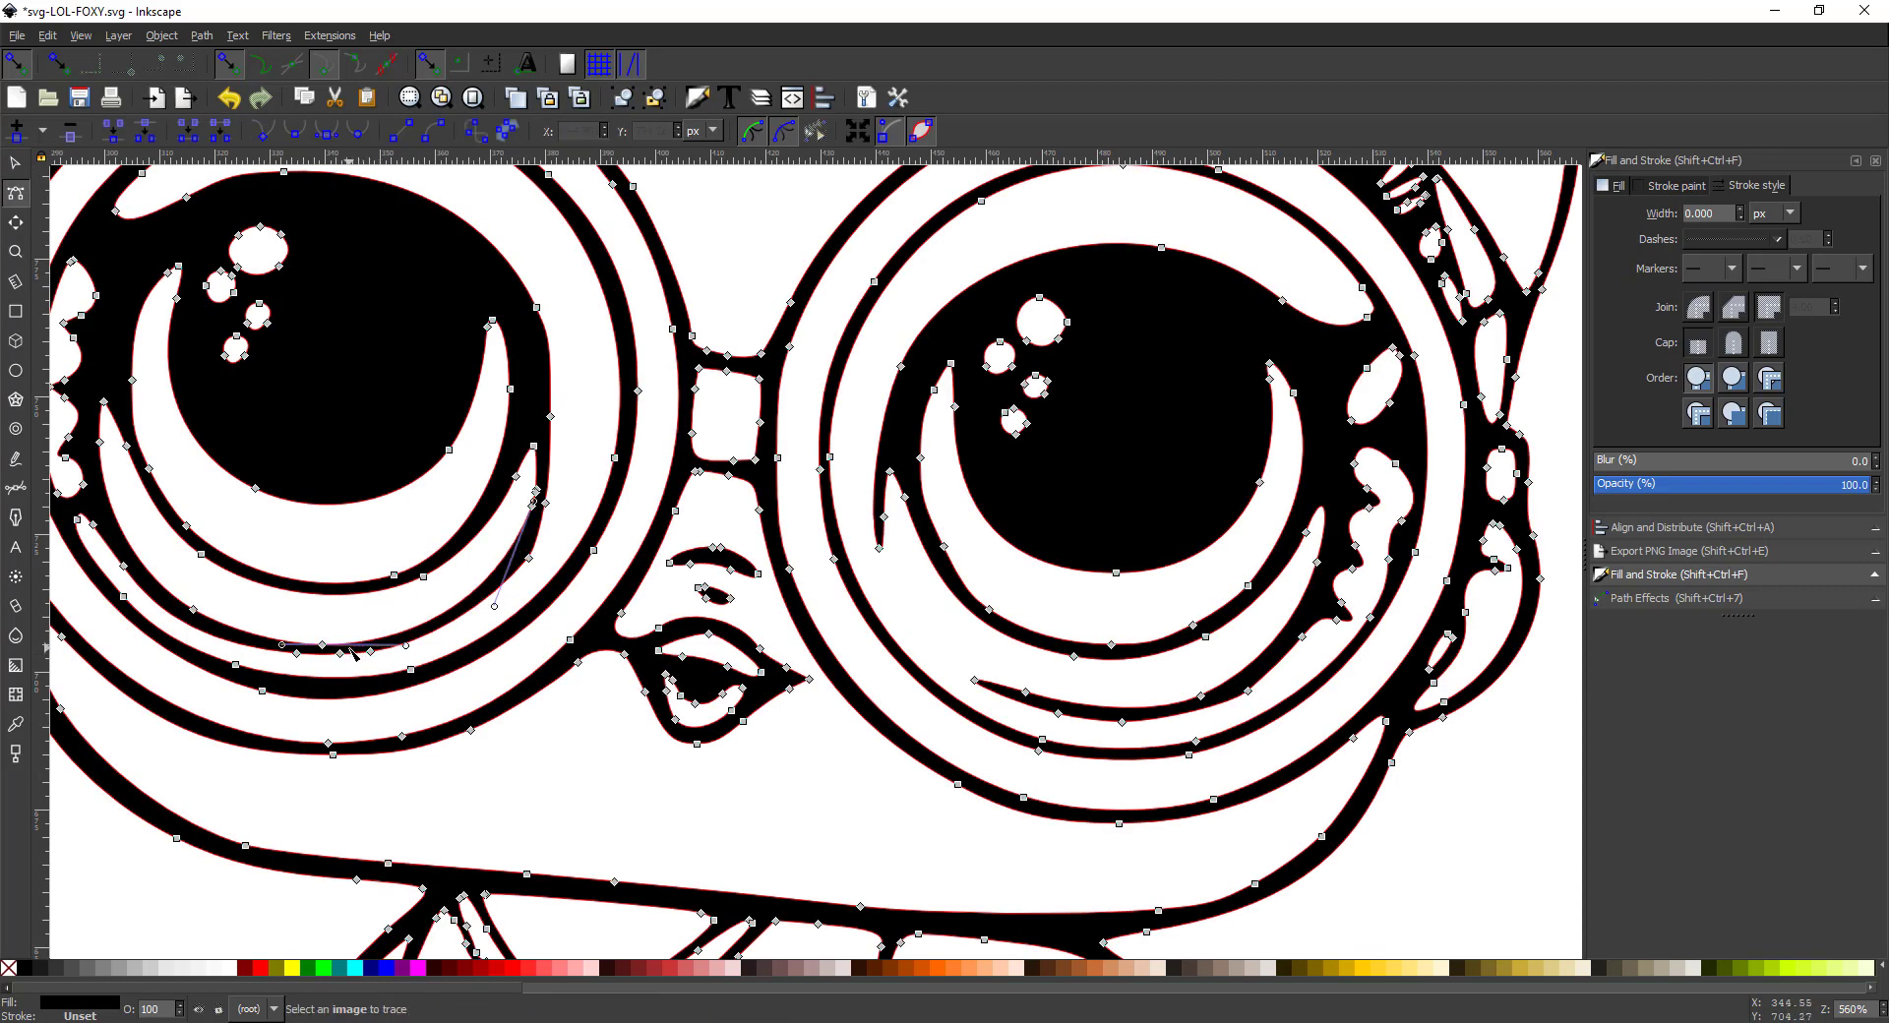
click(531, 558)
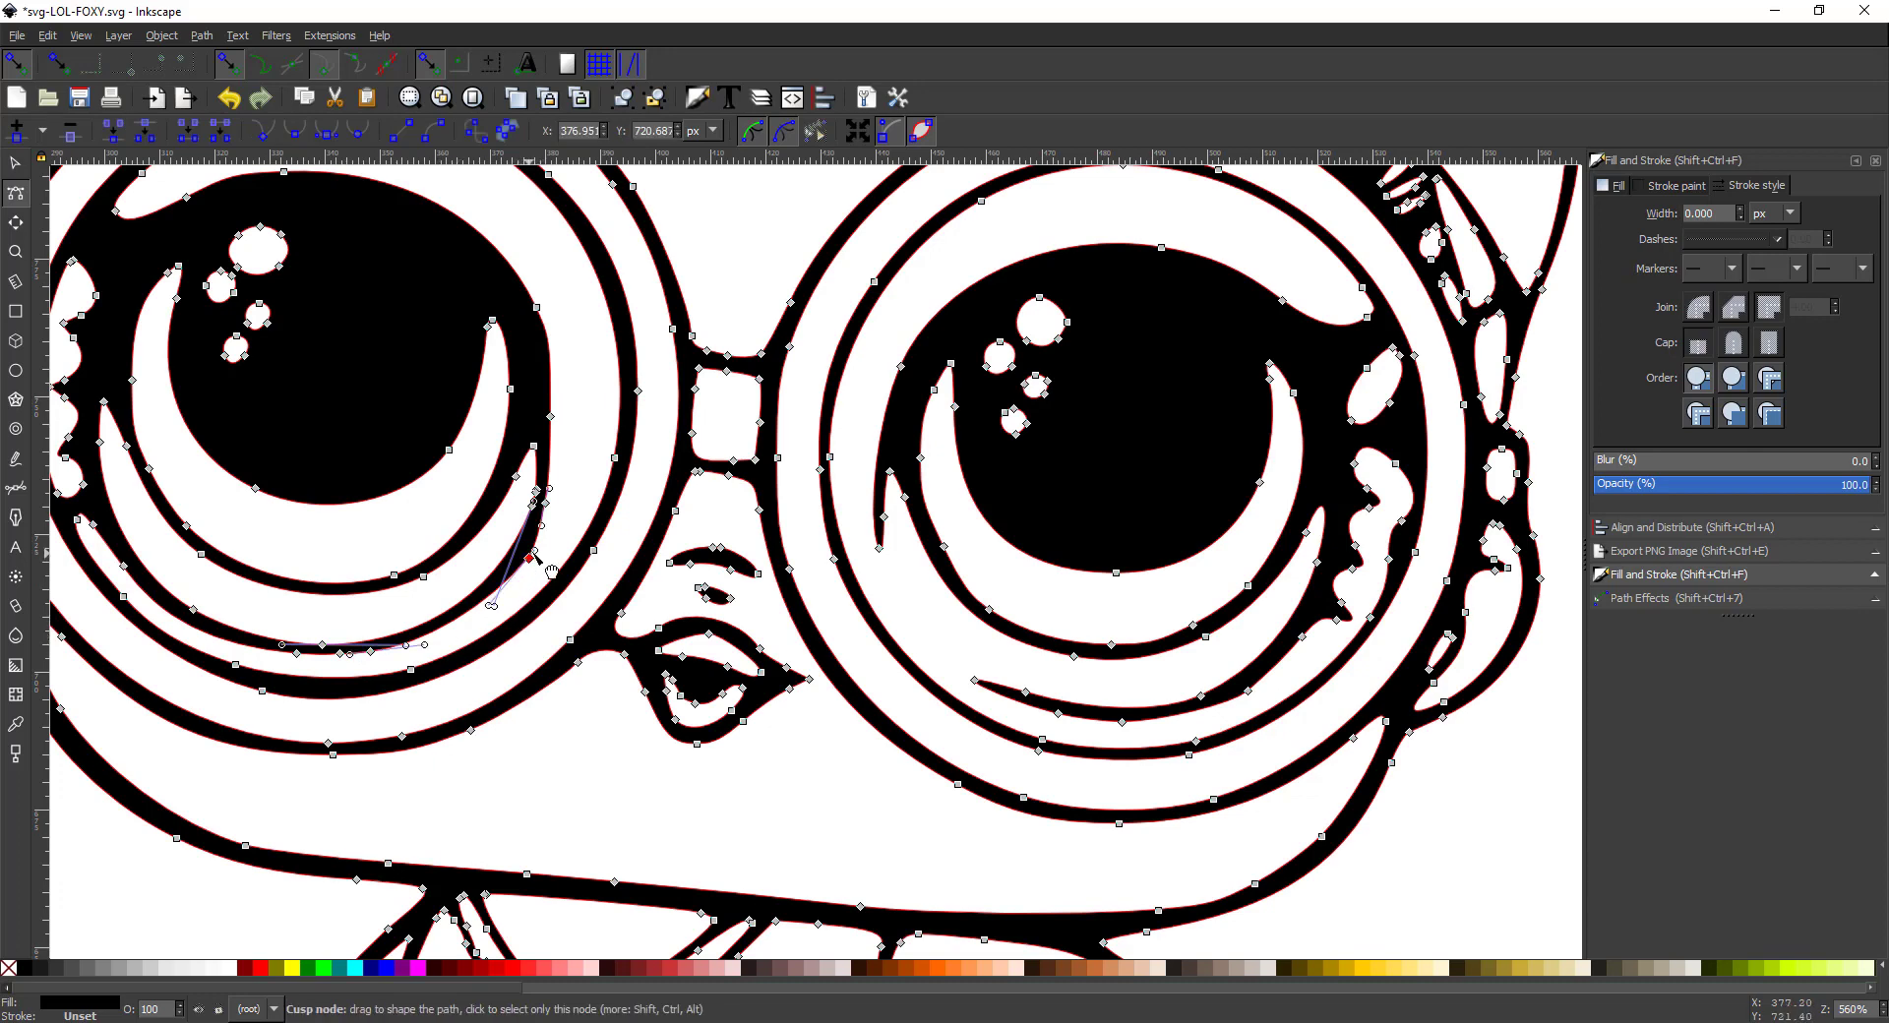
drag(532, 556, 514, 575)
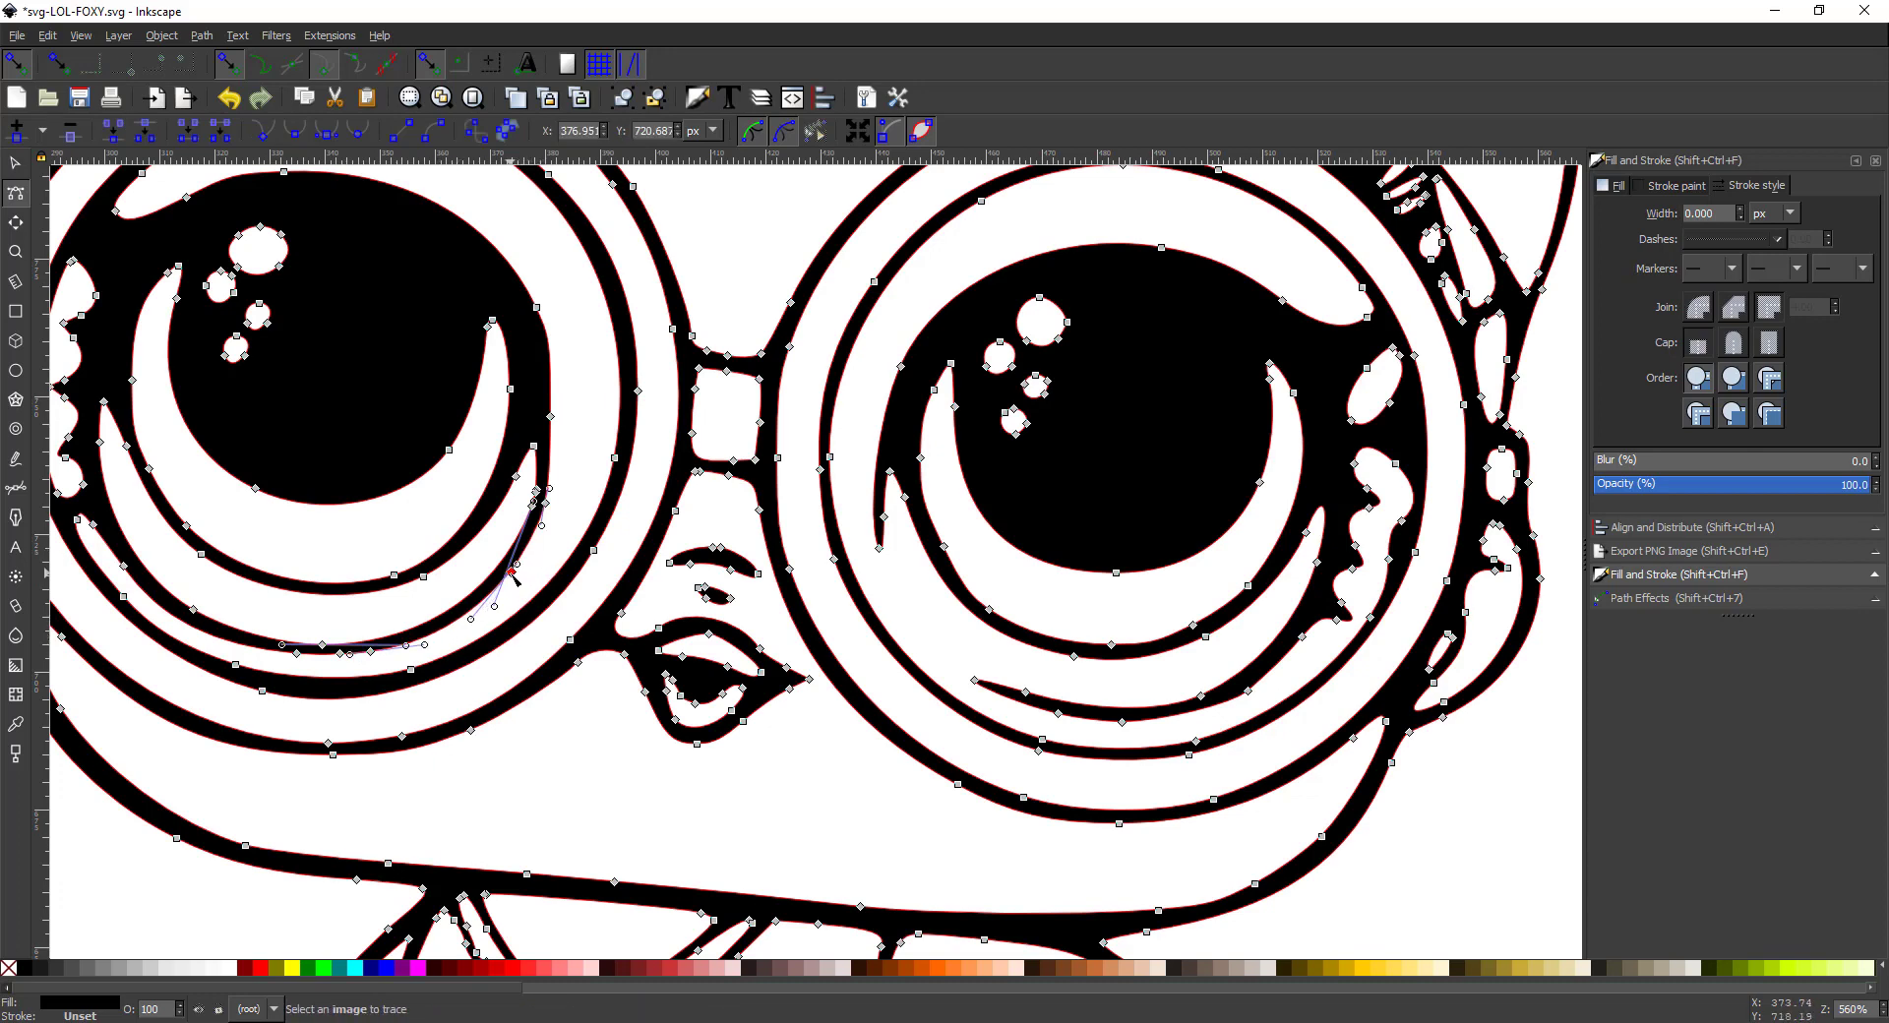
click(916, 608)
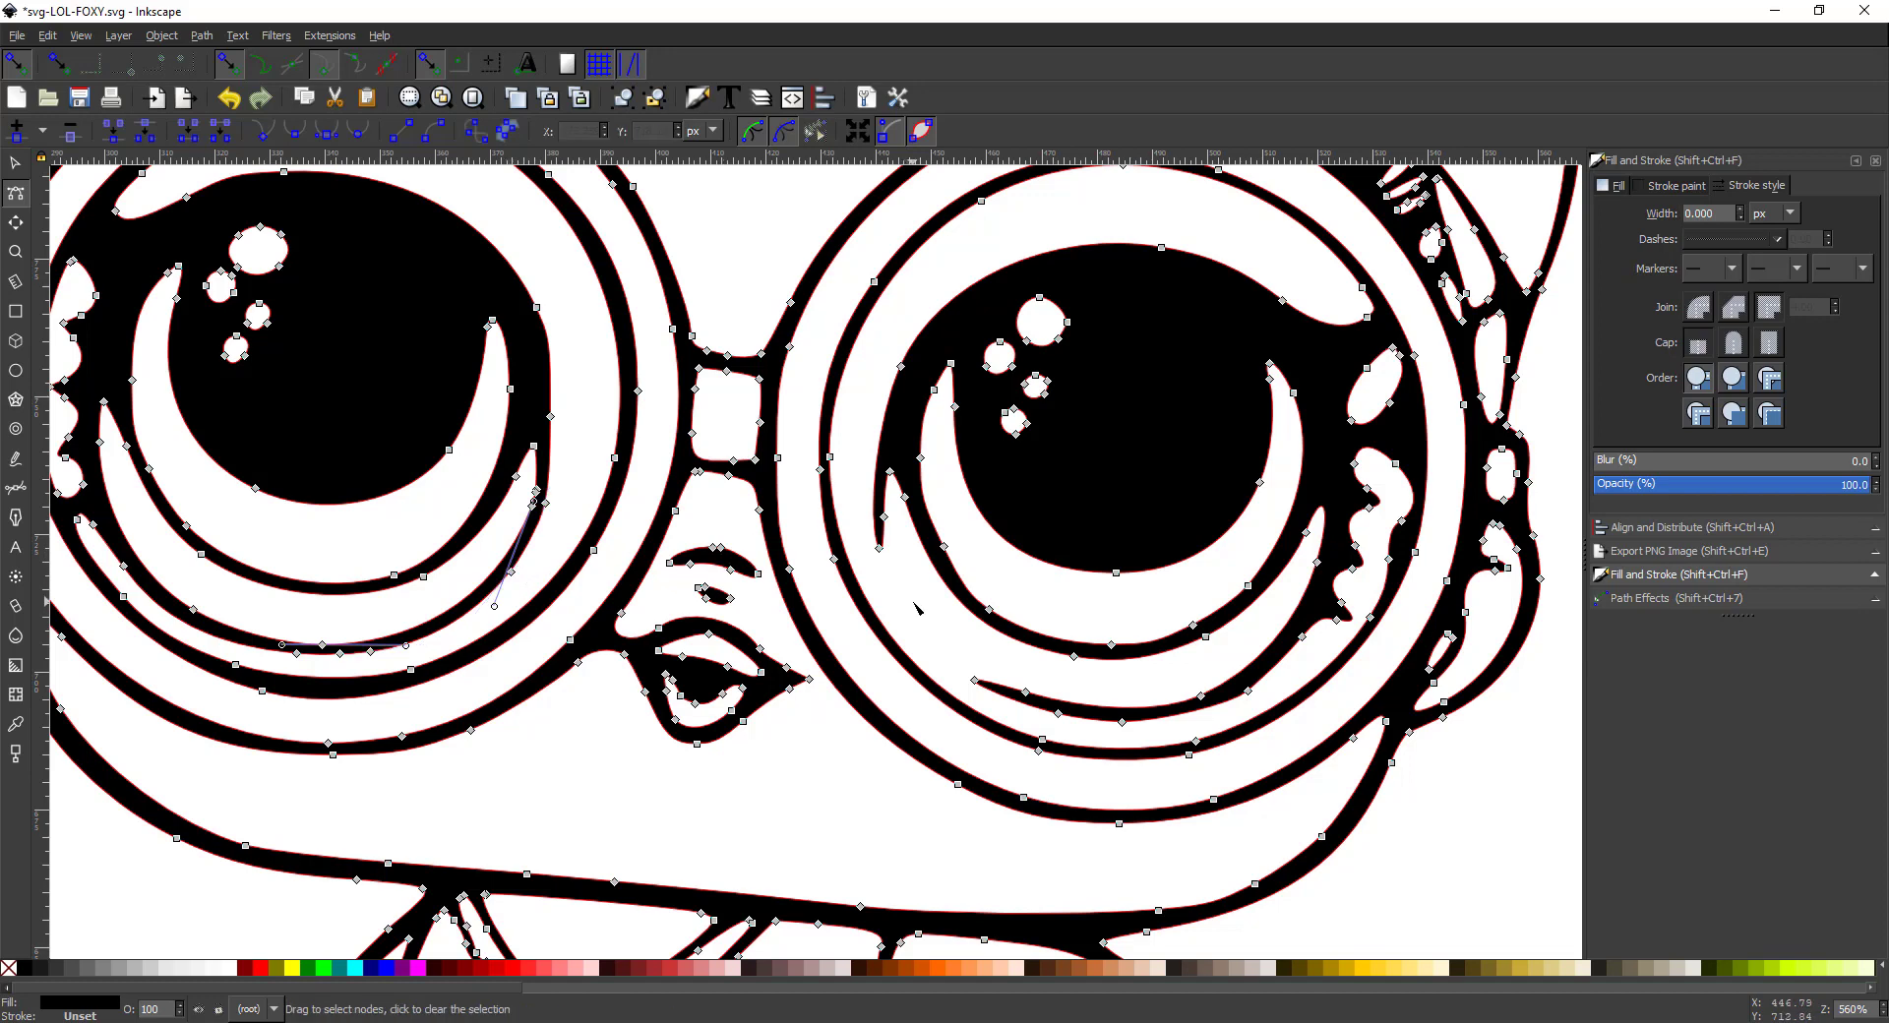
Draw a closed curved sliver with the Bezier tool in the right glasses lens, bridging the gap between the lash tip and lower eye line
click(16, 487)
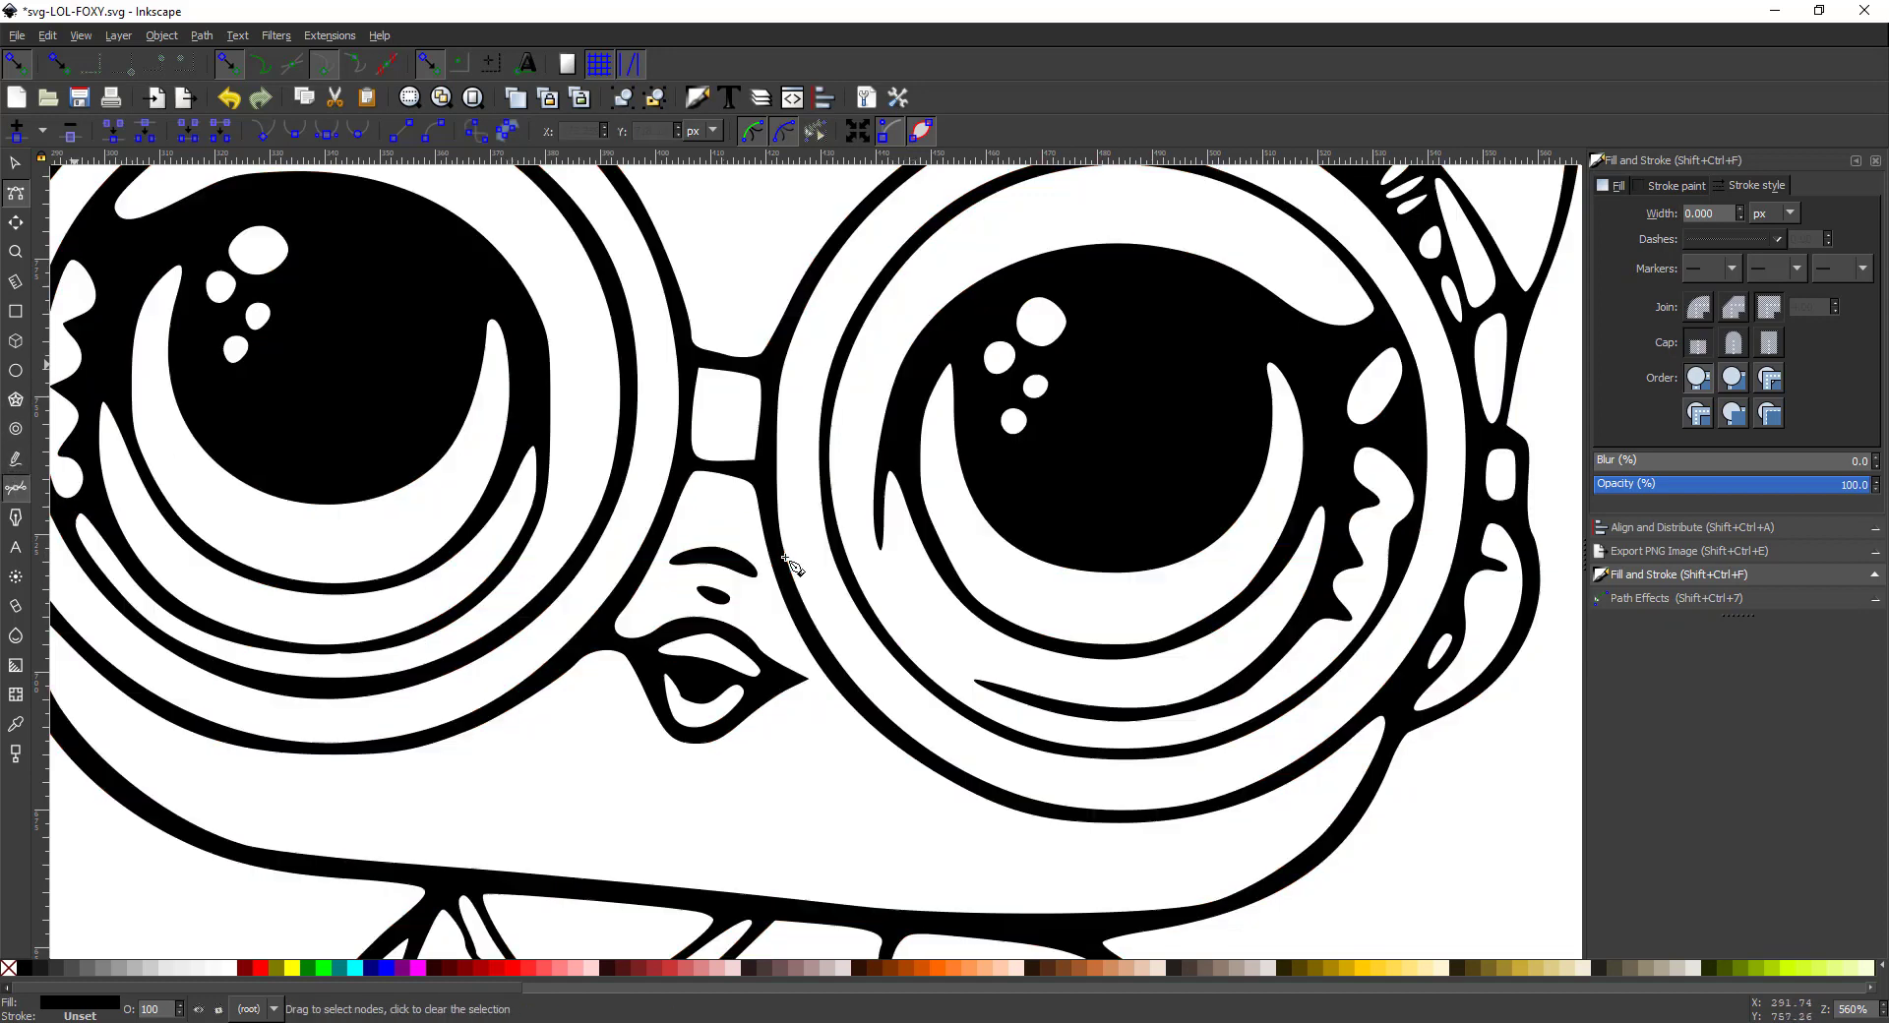
click(875, 535)
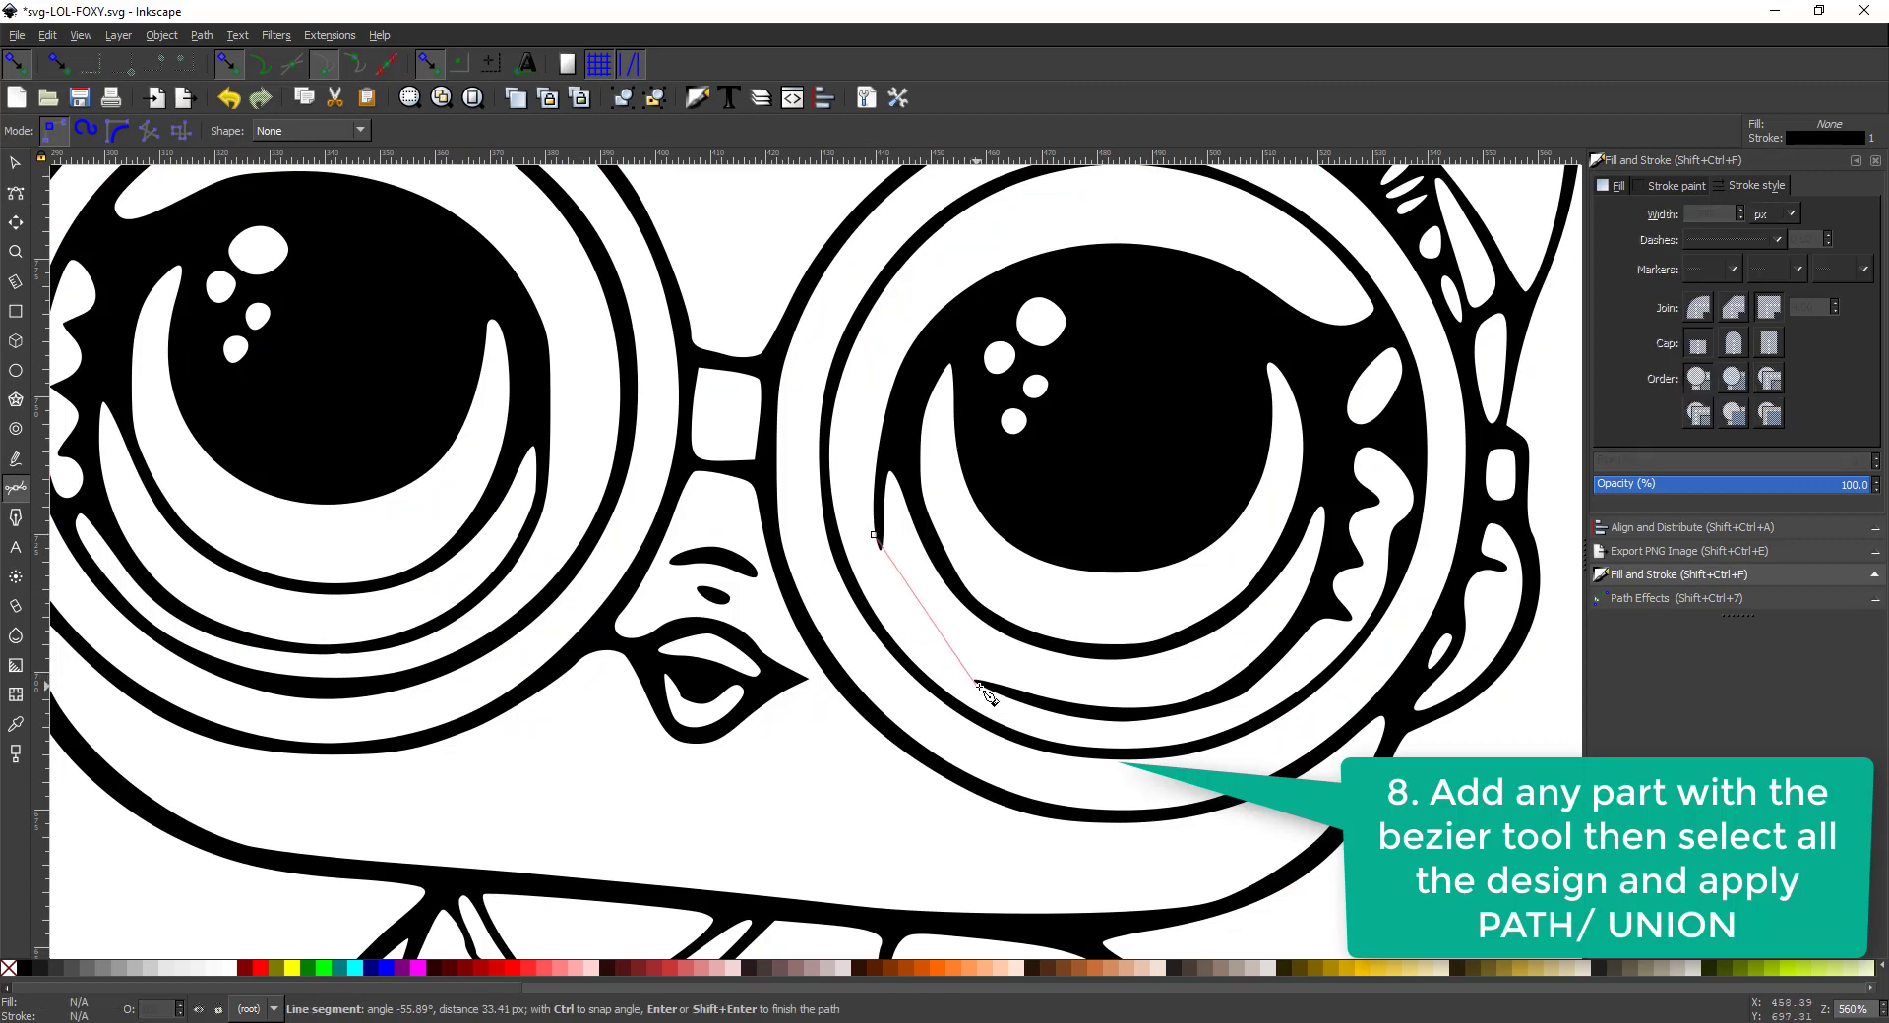
drag(979, 686, 1077, 731)
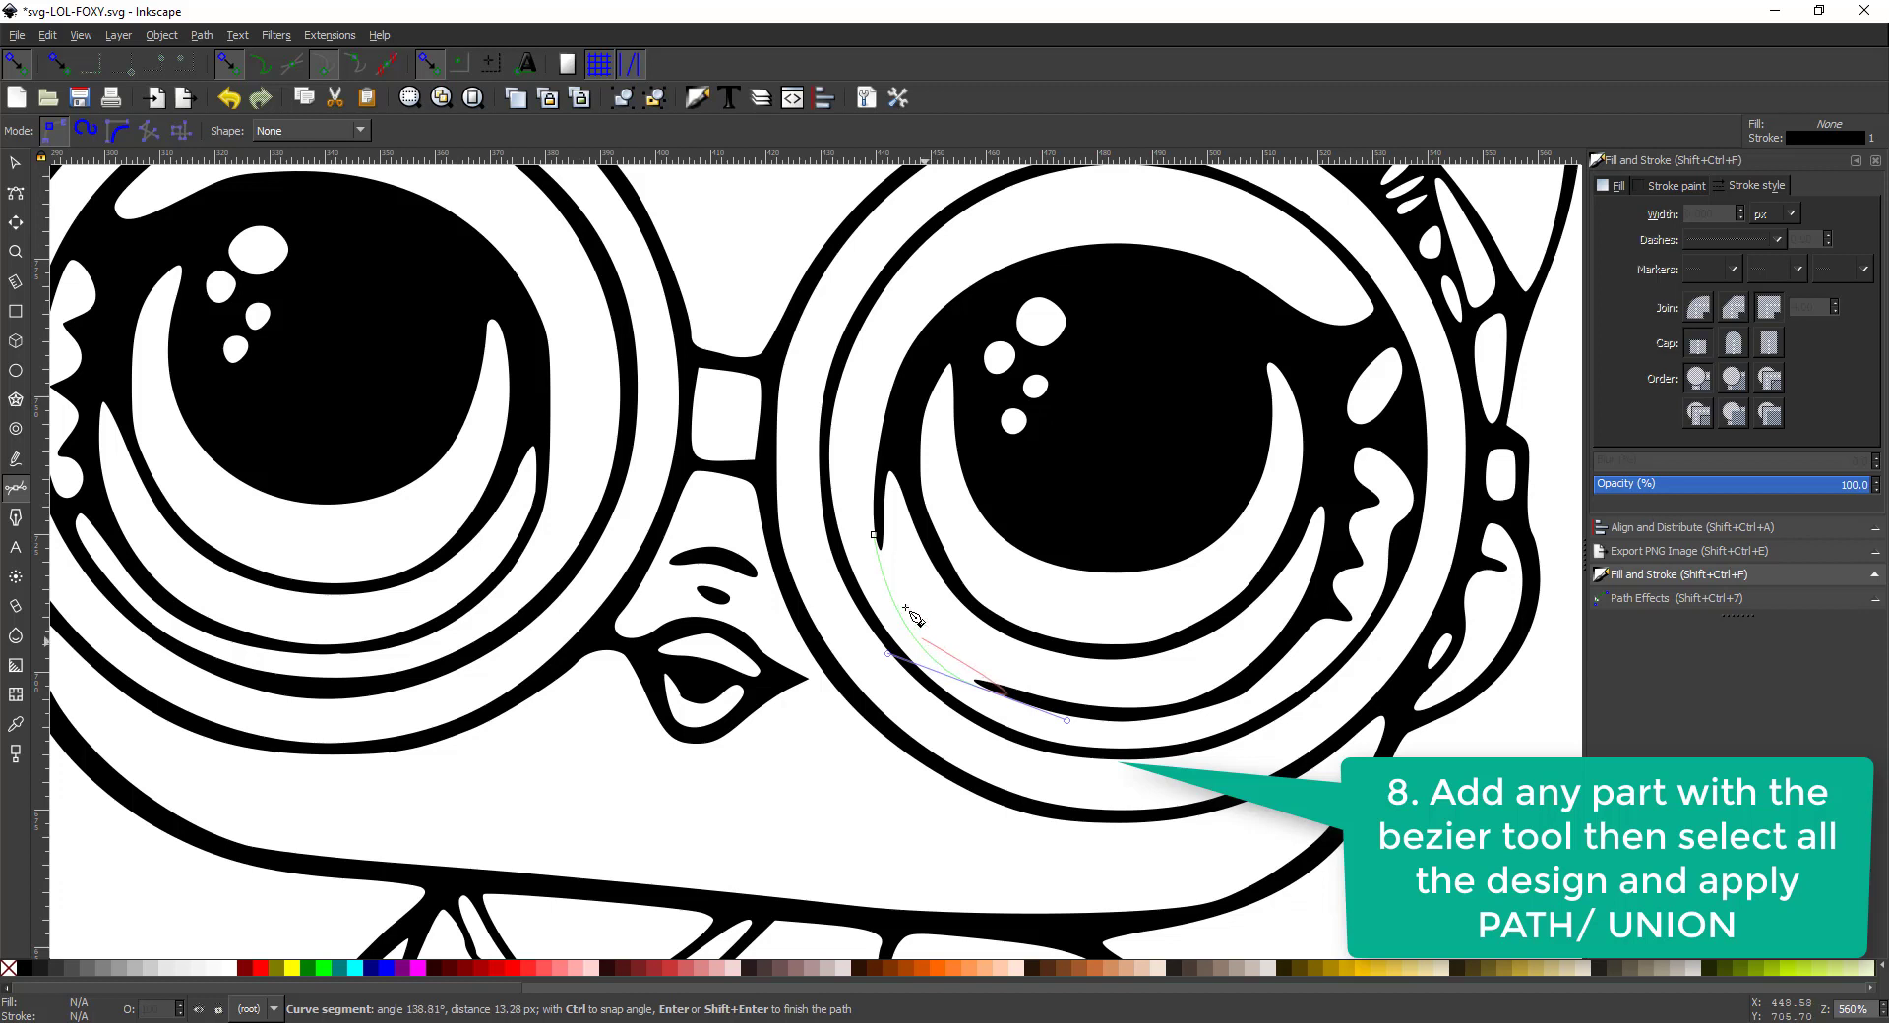
mouse_move(875, 536)
mouse_down()
mouse_move(879, 394)
mouse_move(865, 423)
mouse_up()
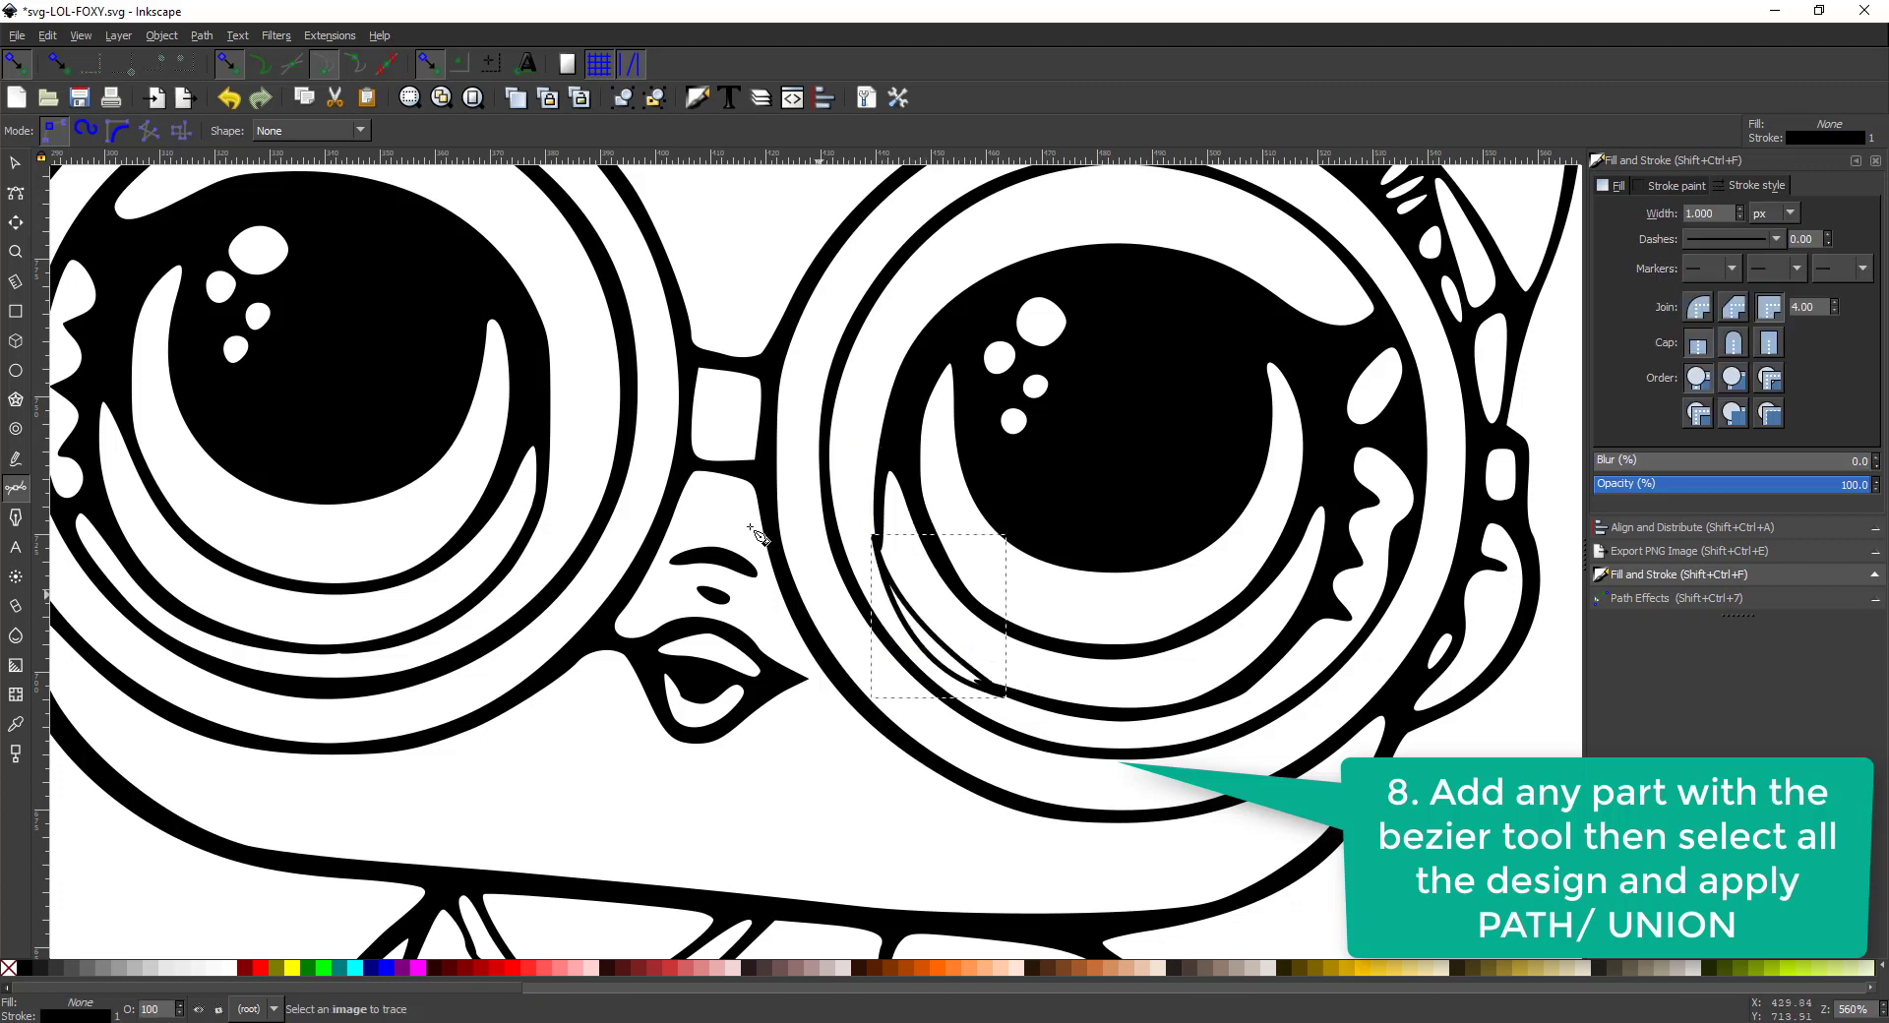
Move the upper node of the right lens sliver onto the lash tip and fill the sliver with black
click(15, 252)
drag(767, 445, 1090, 763)
click(14, 162)
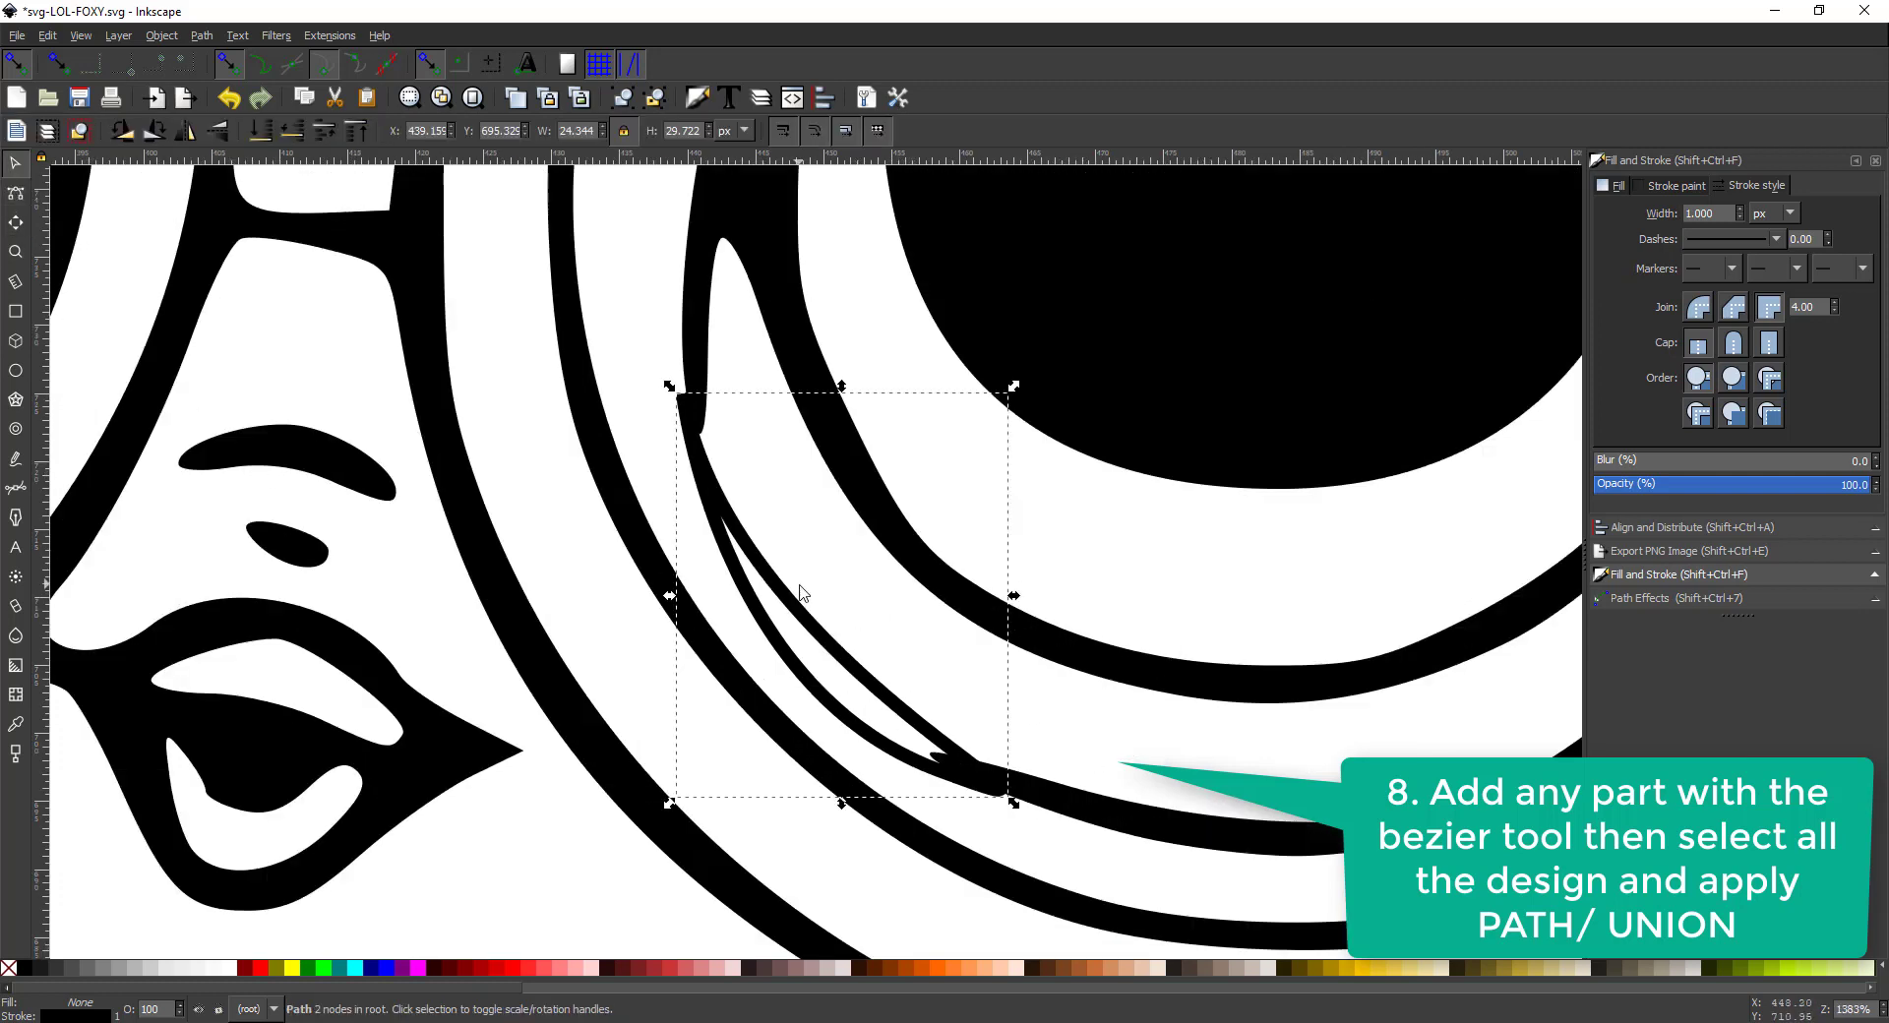
double_click(763, 564)
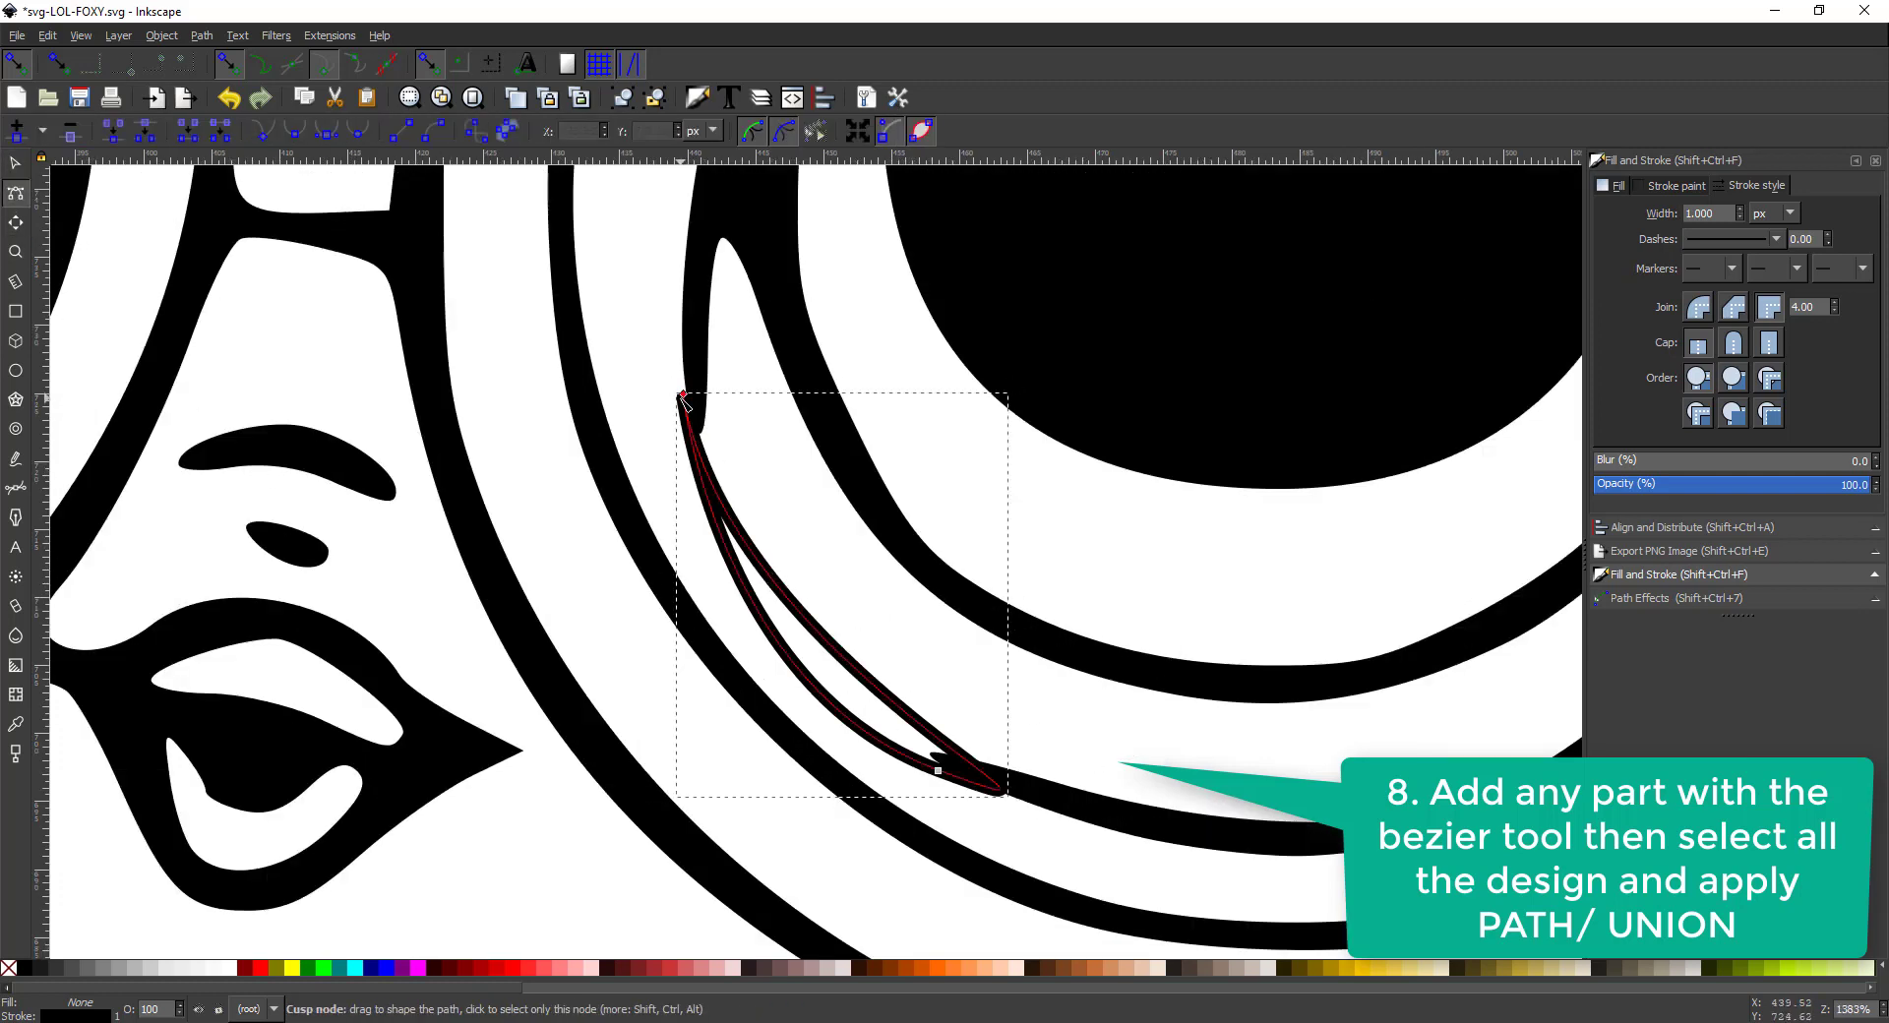
drag(694, 393, 698, 389)
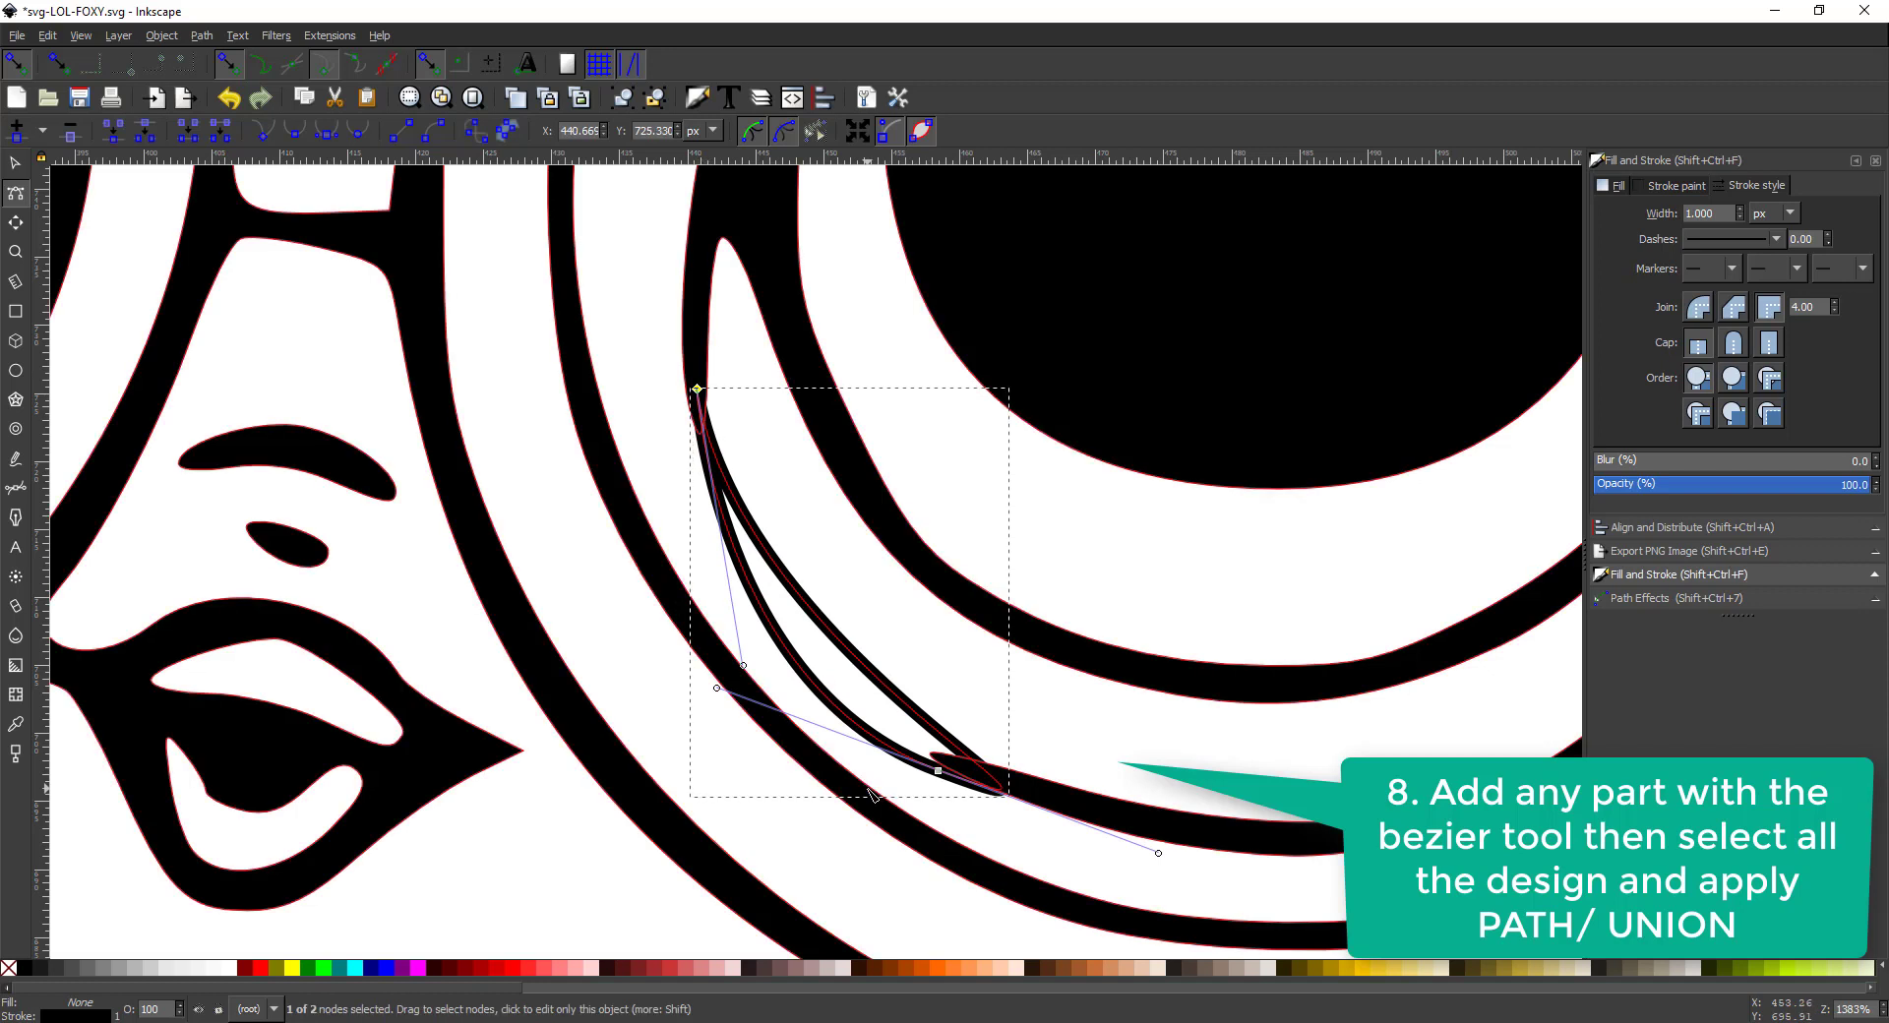
click(1055, 732)
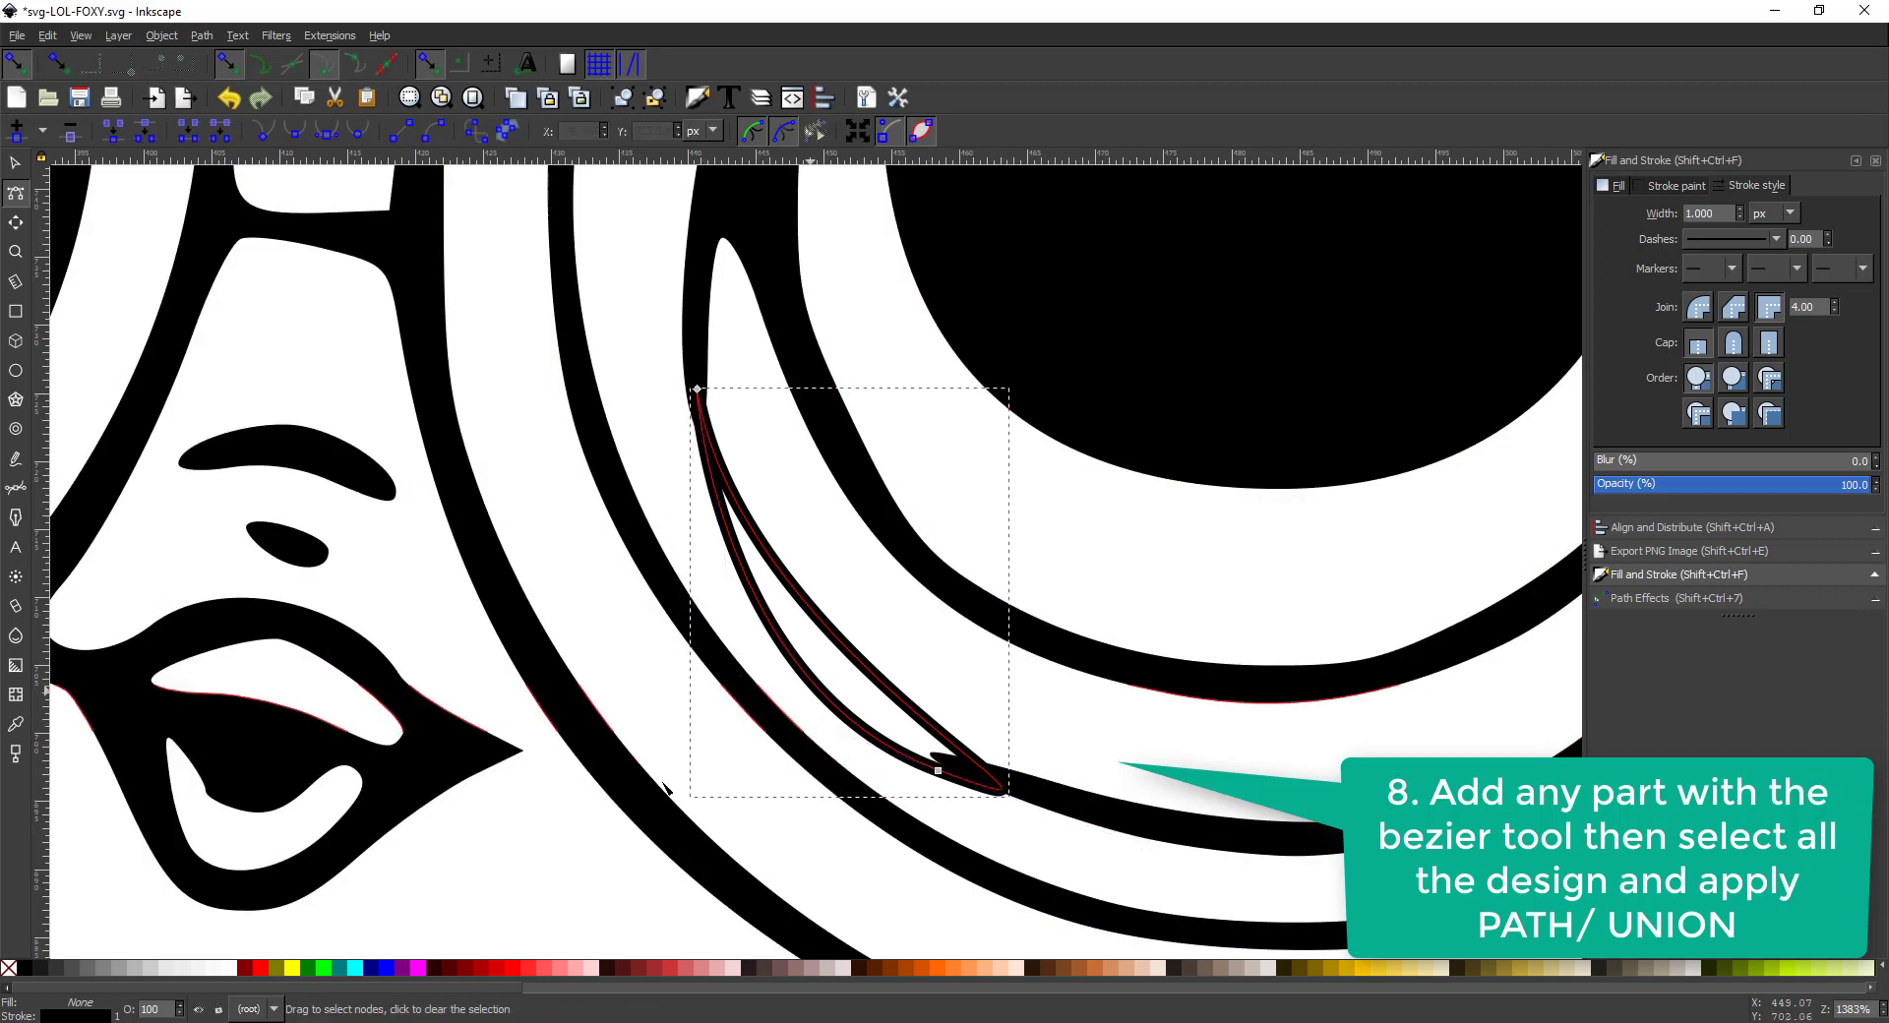
click(27, 971)
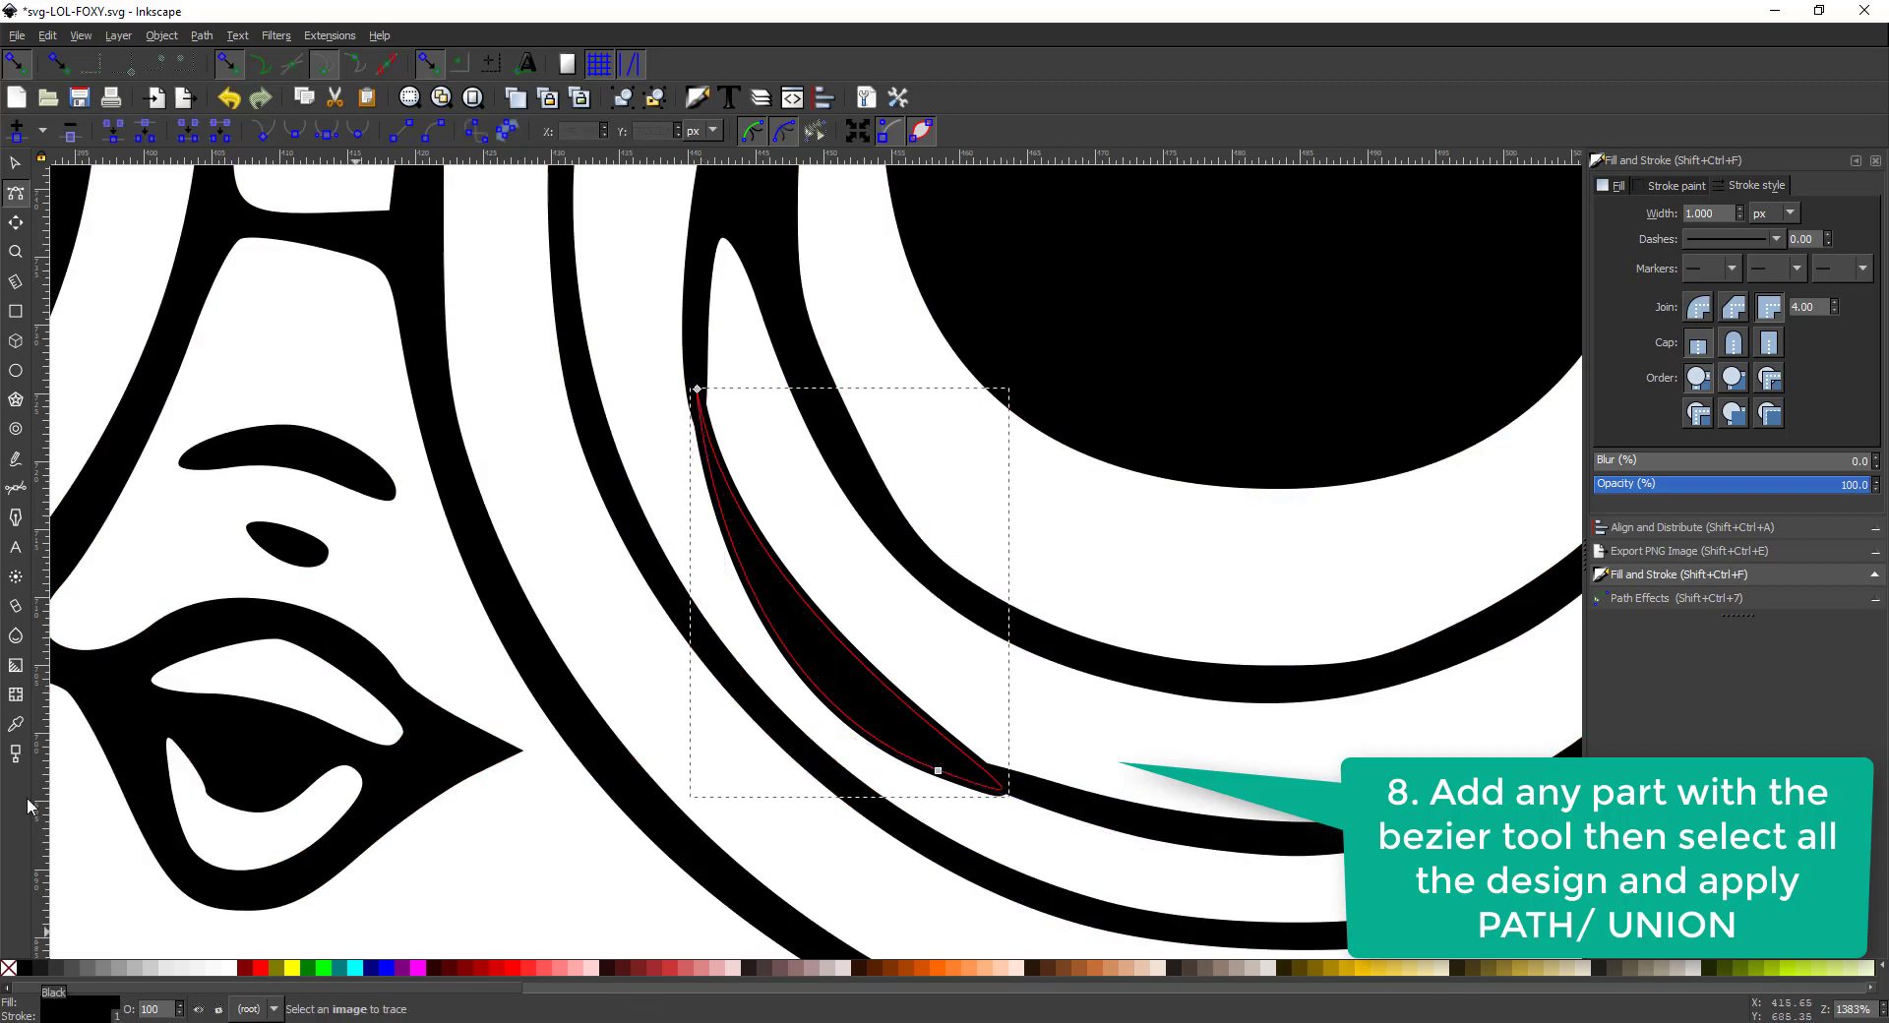
click(16, 168)
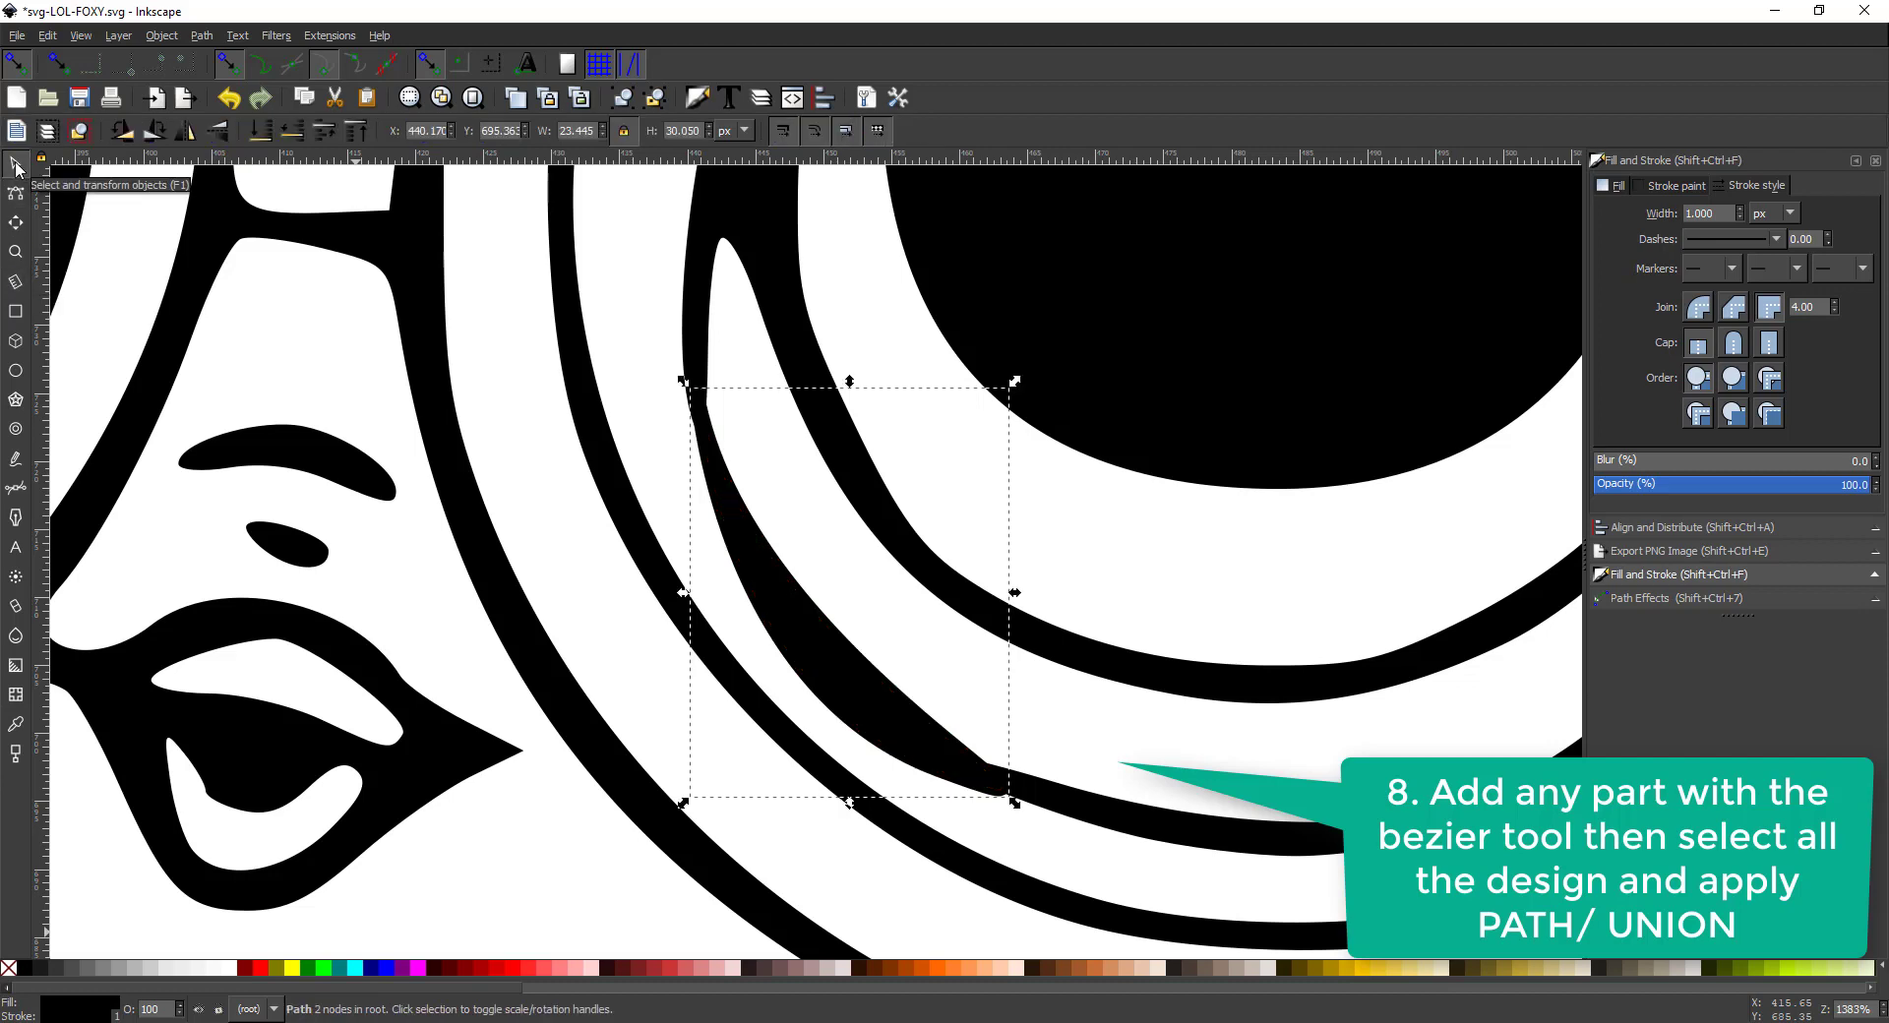
Merge the black sliver with the traced doll drawing into one path with Union
key(4)
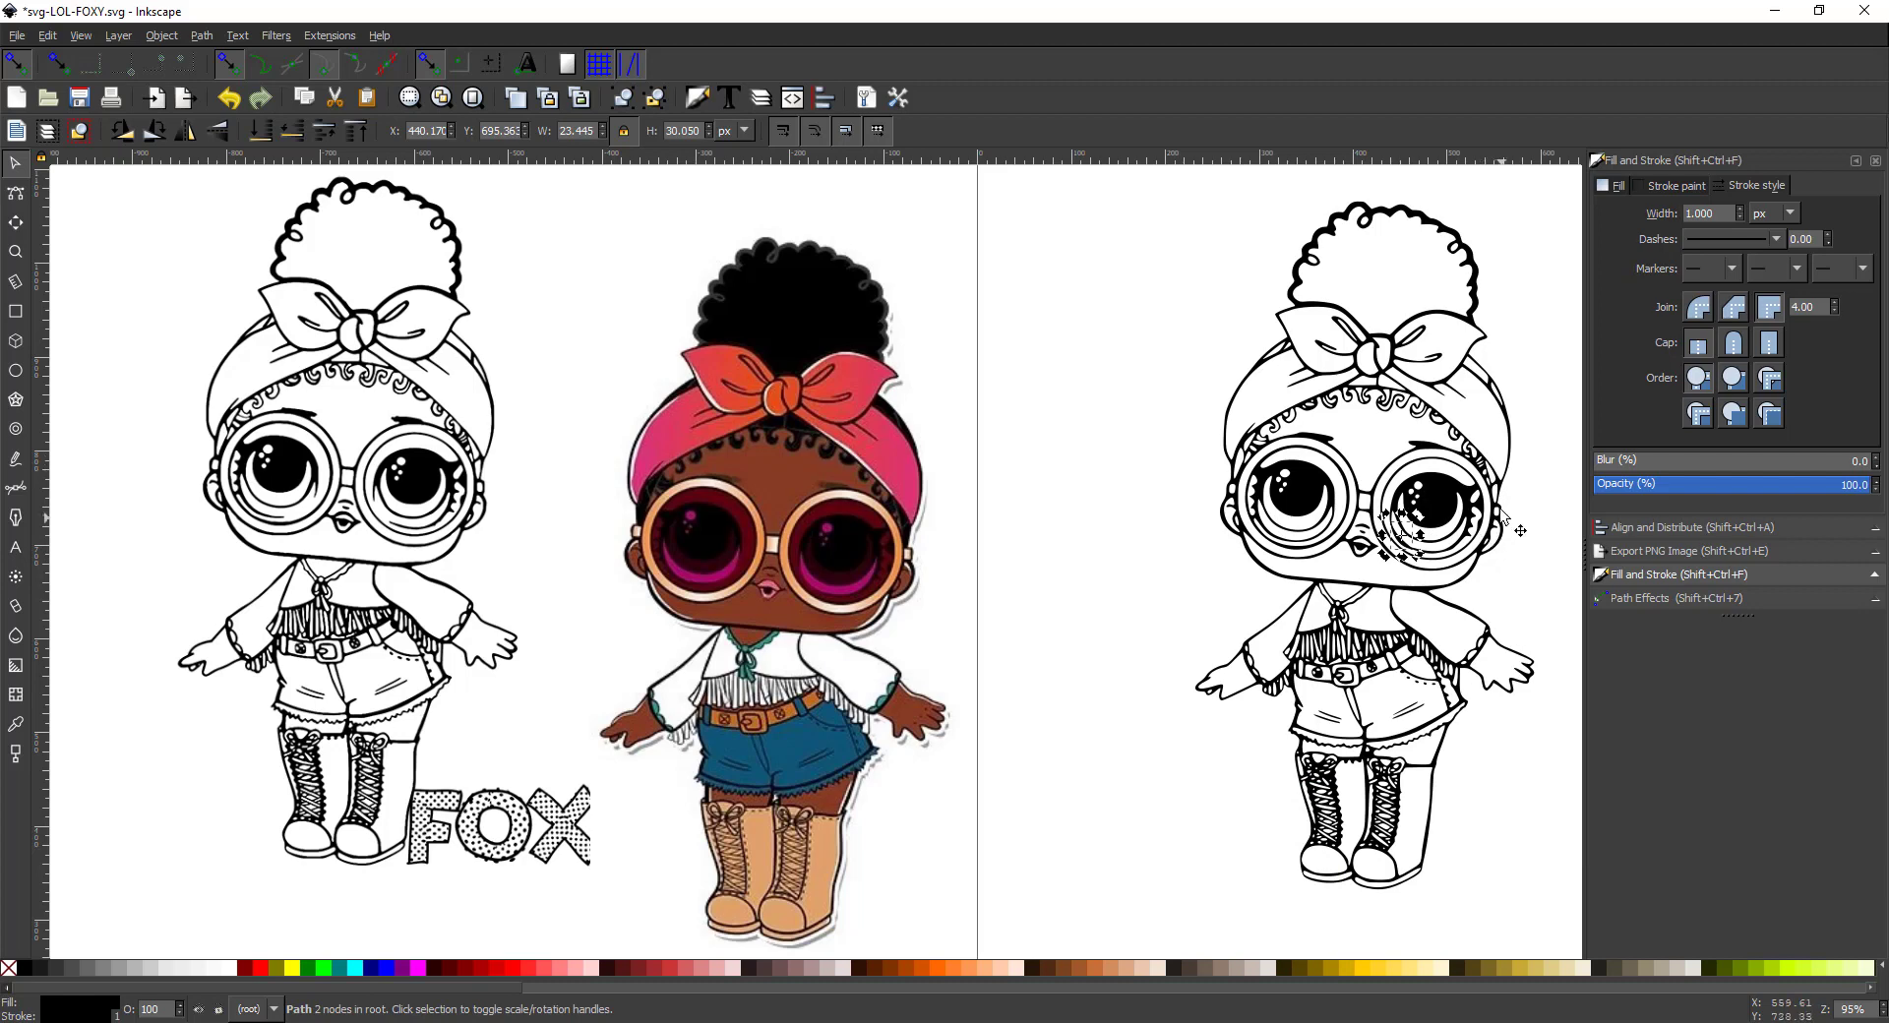
key(Escape)
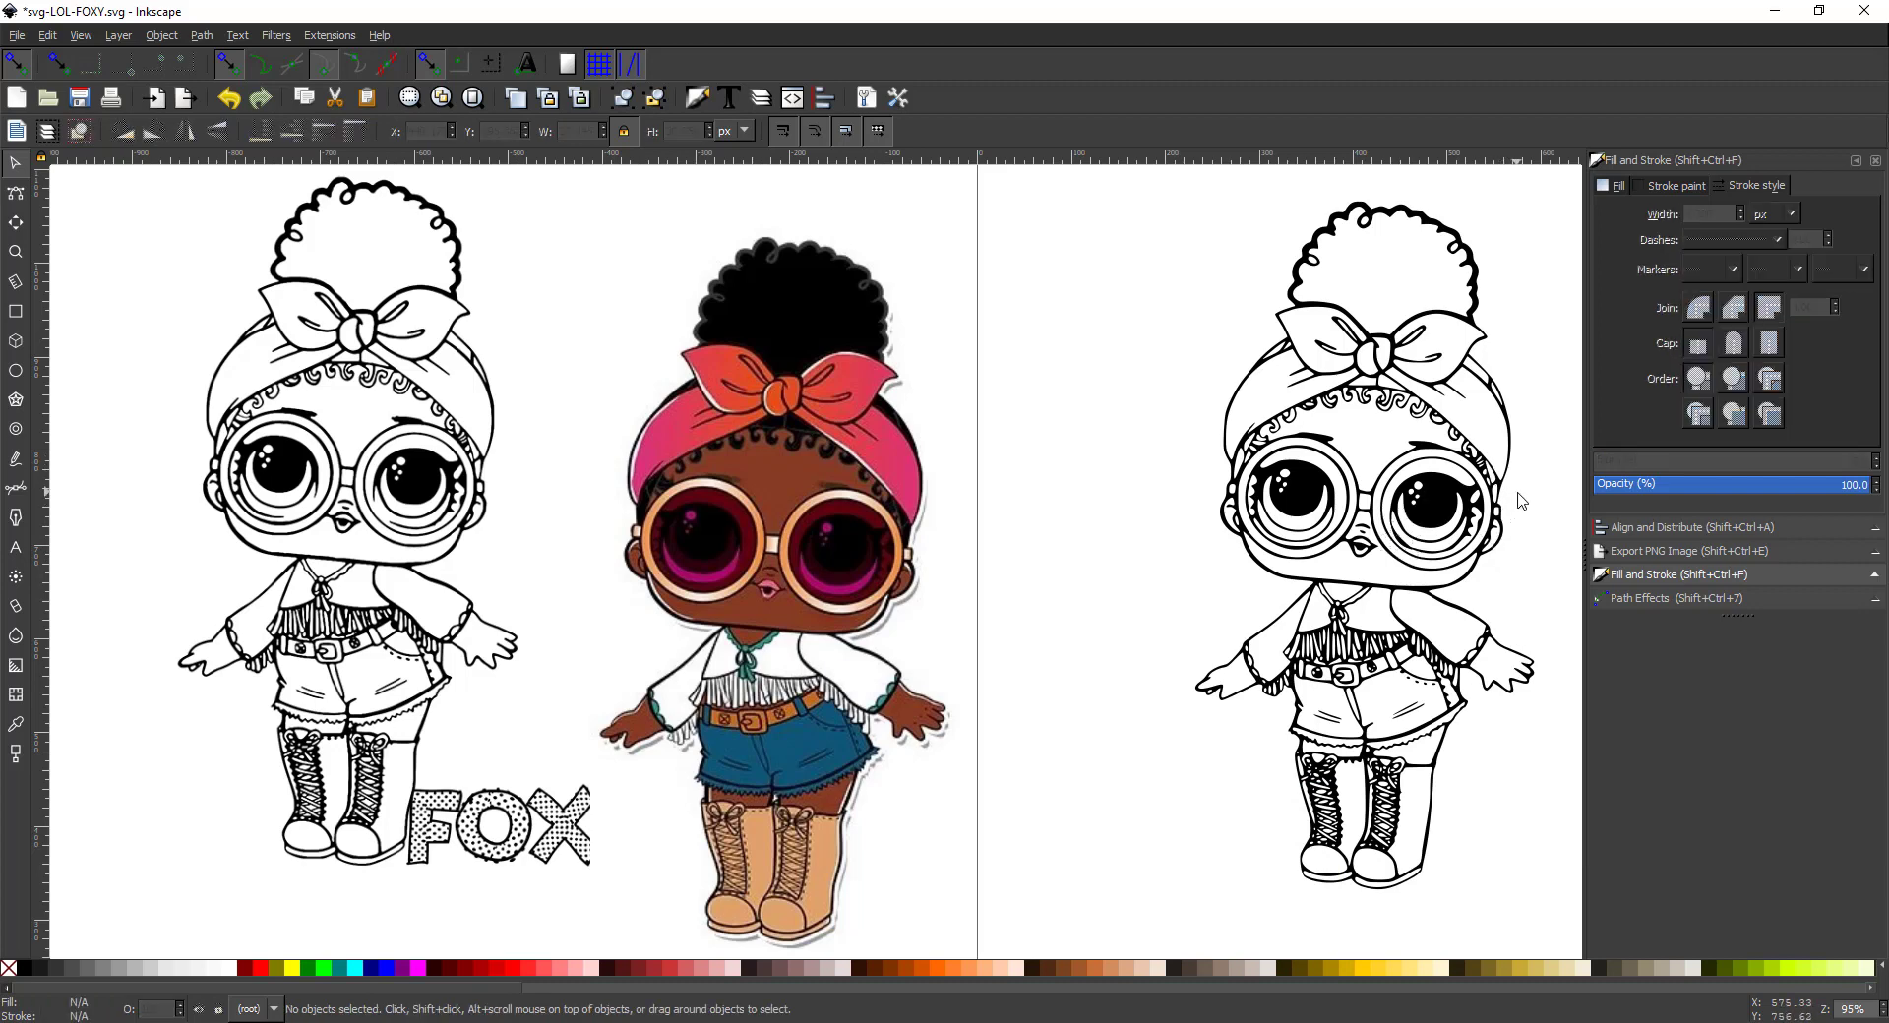
click(1405, 551)
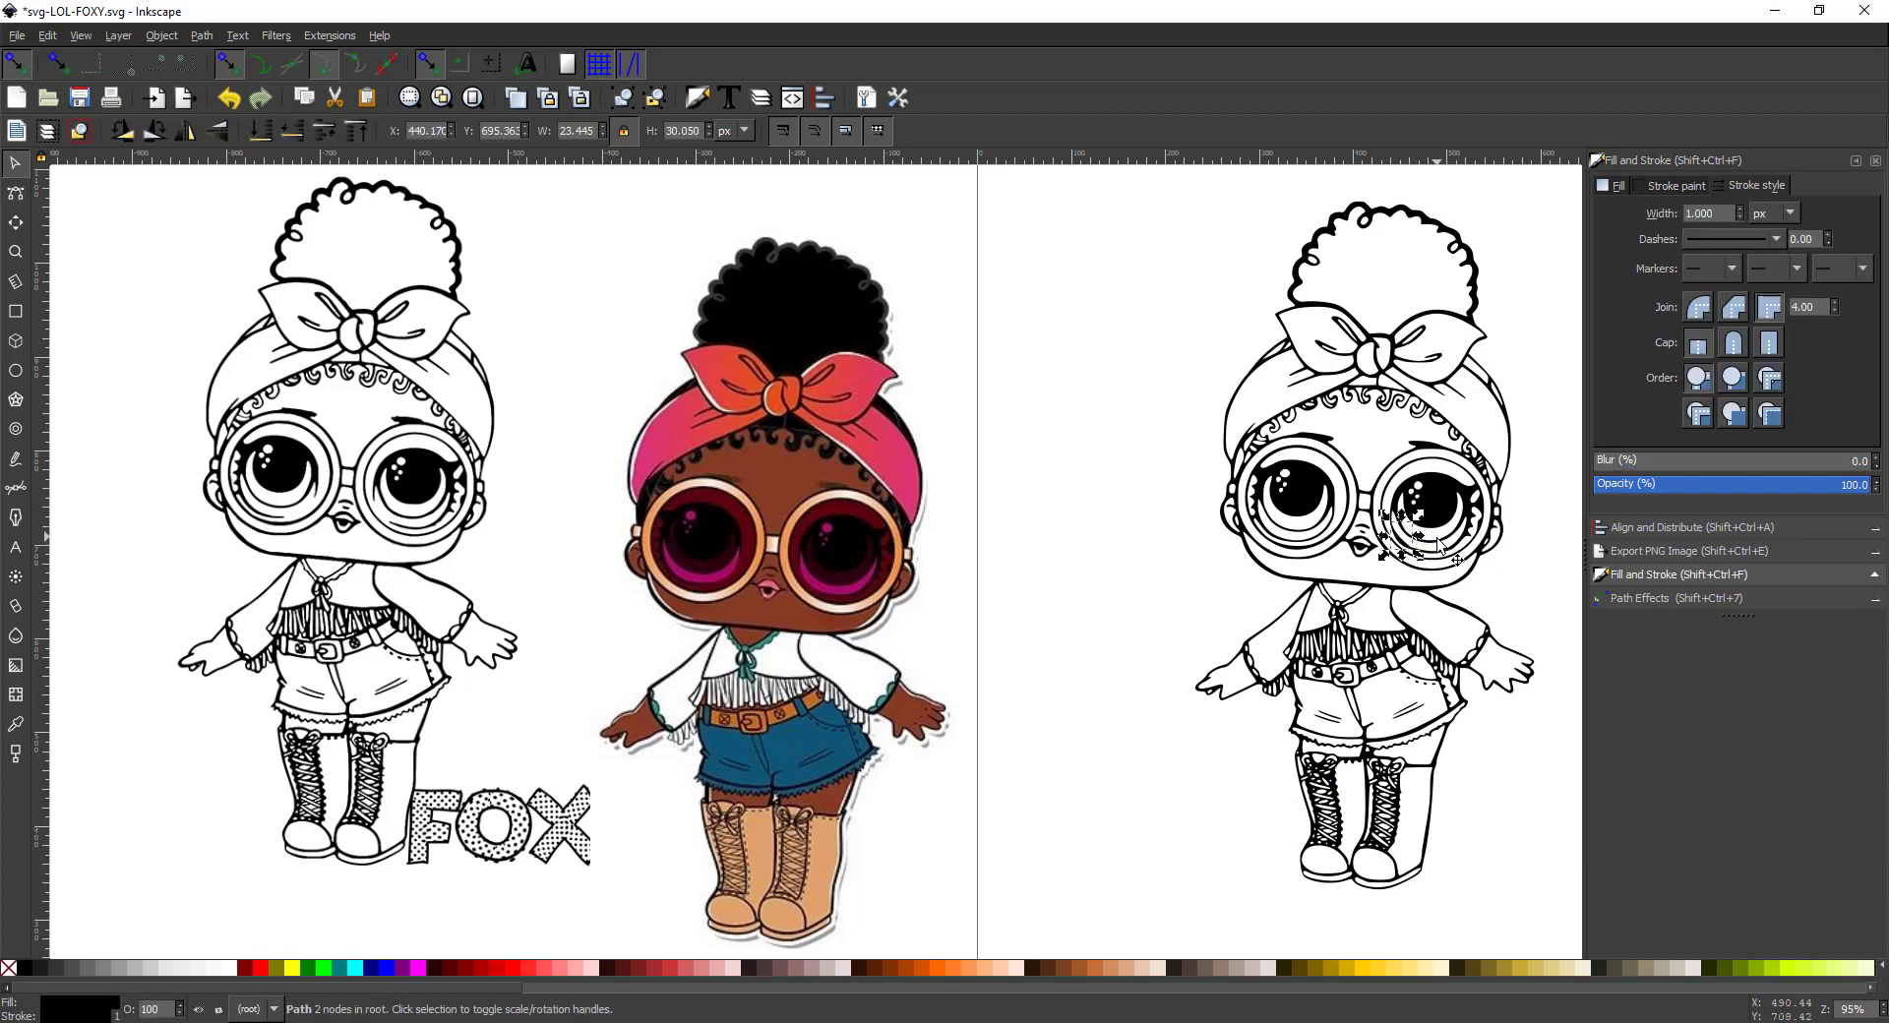
shift+click(1439, 546)
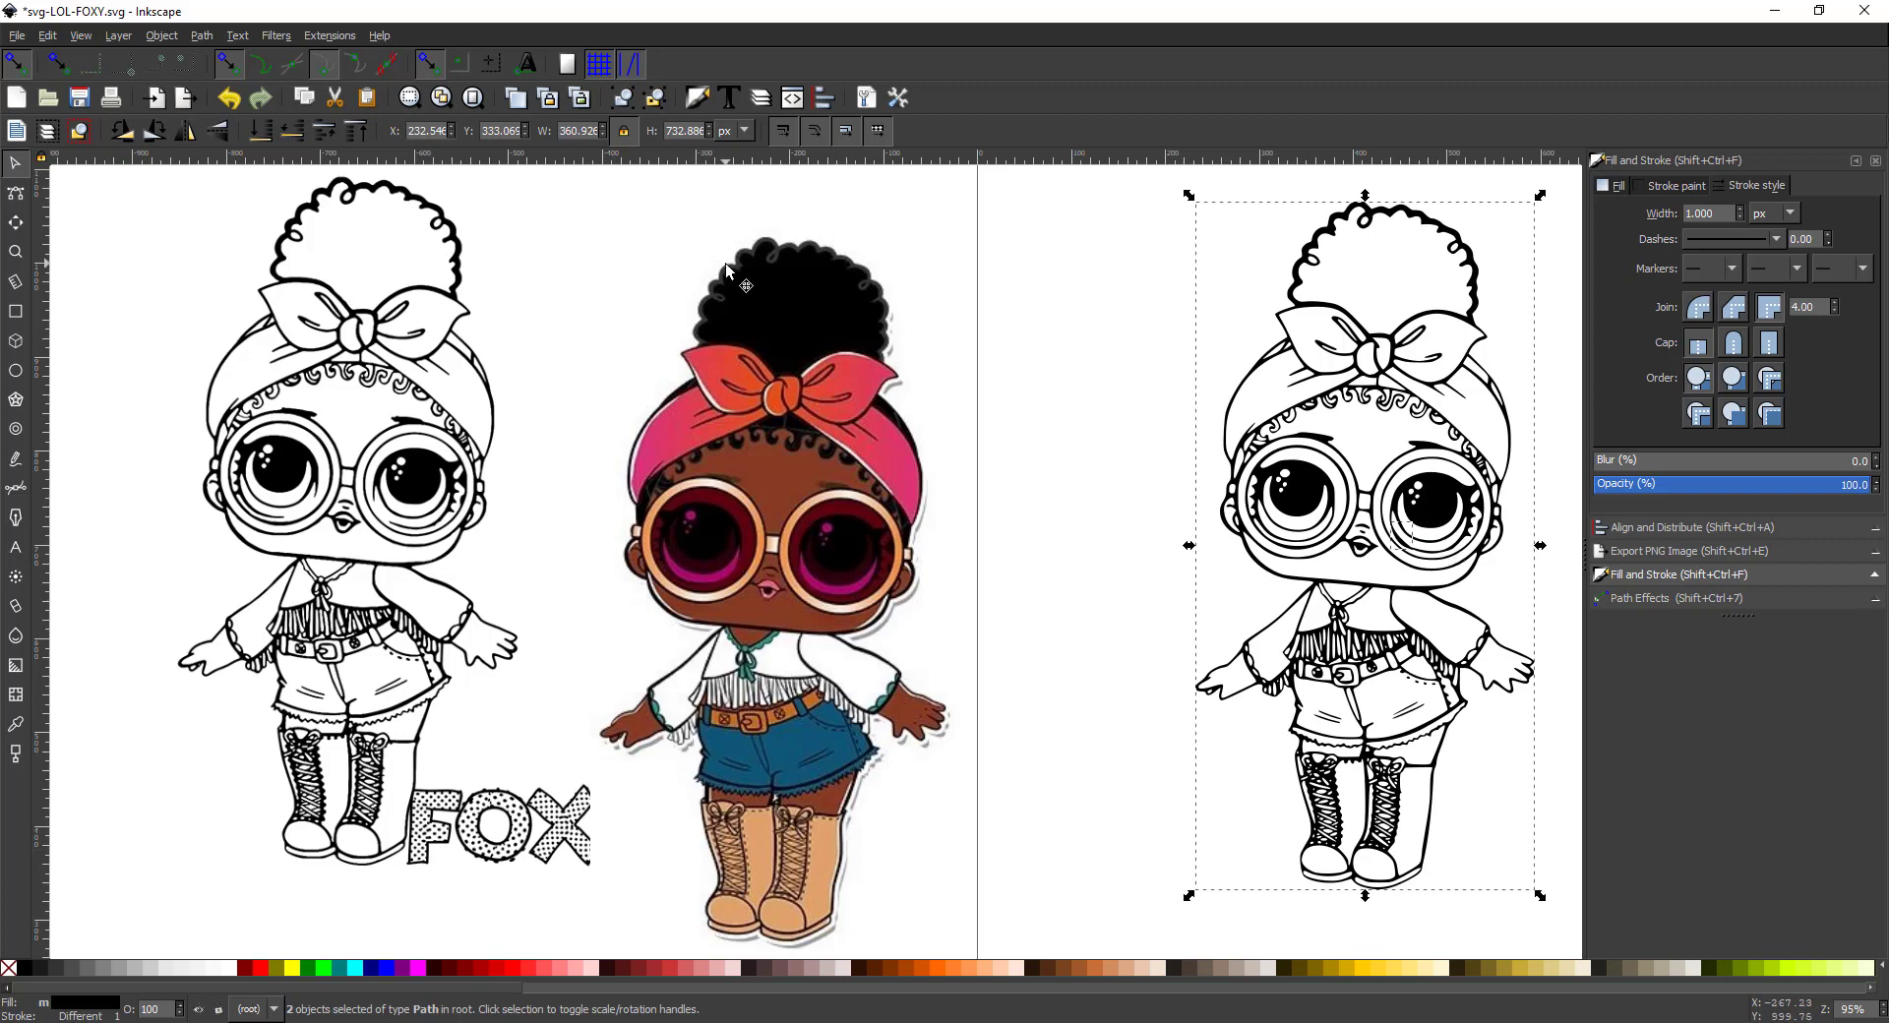
click(202, 37)
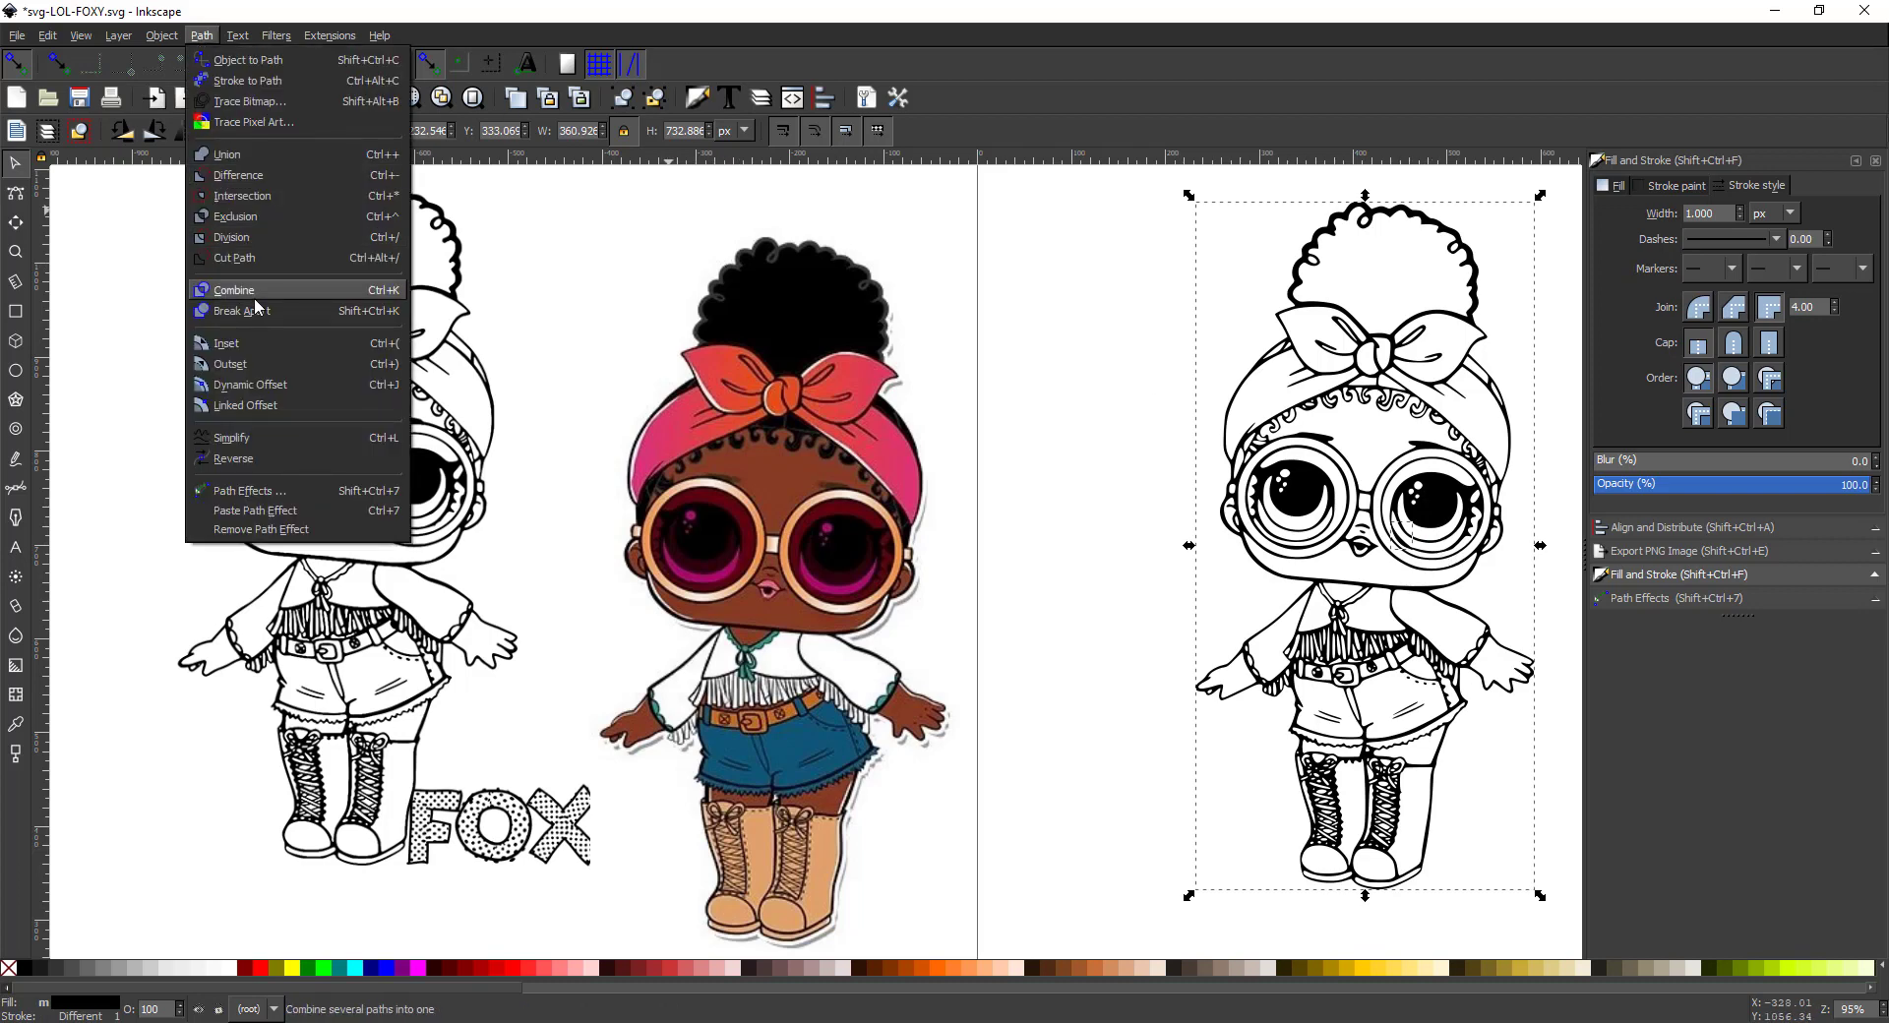
click(228, 154)
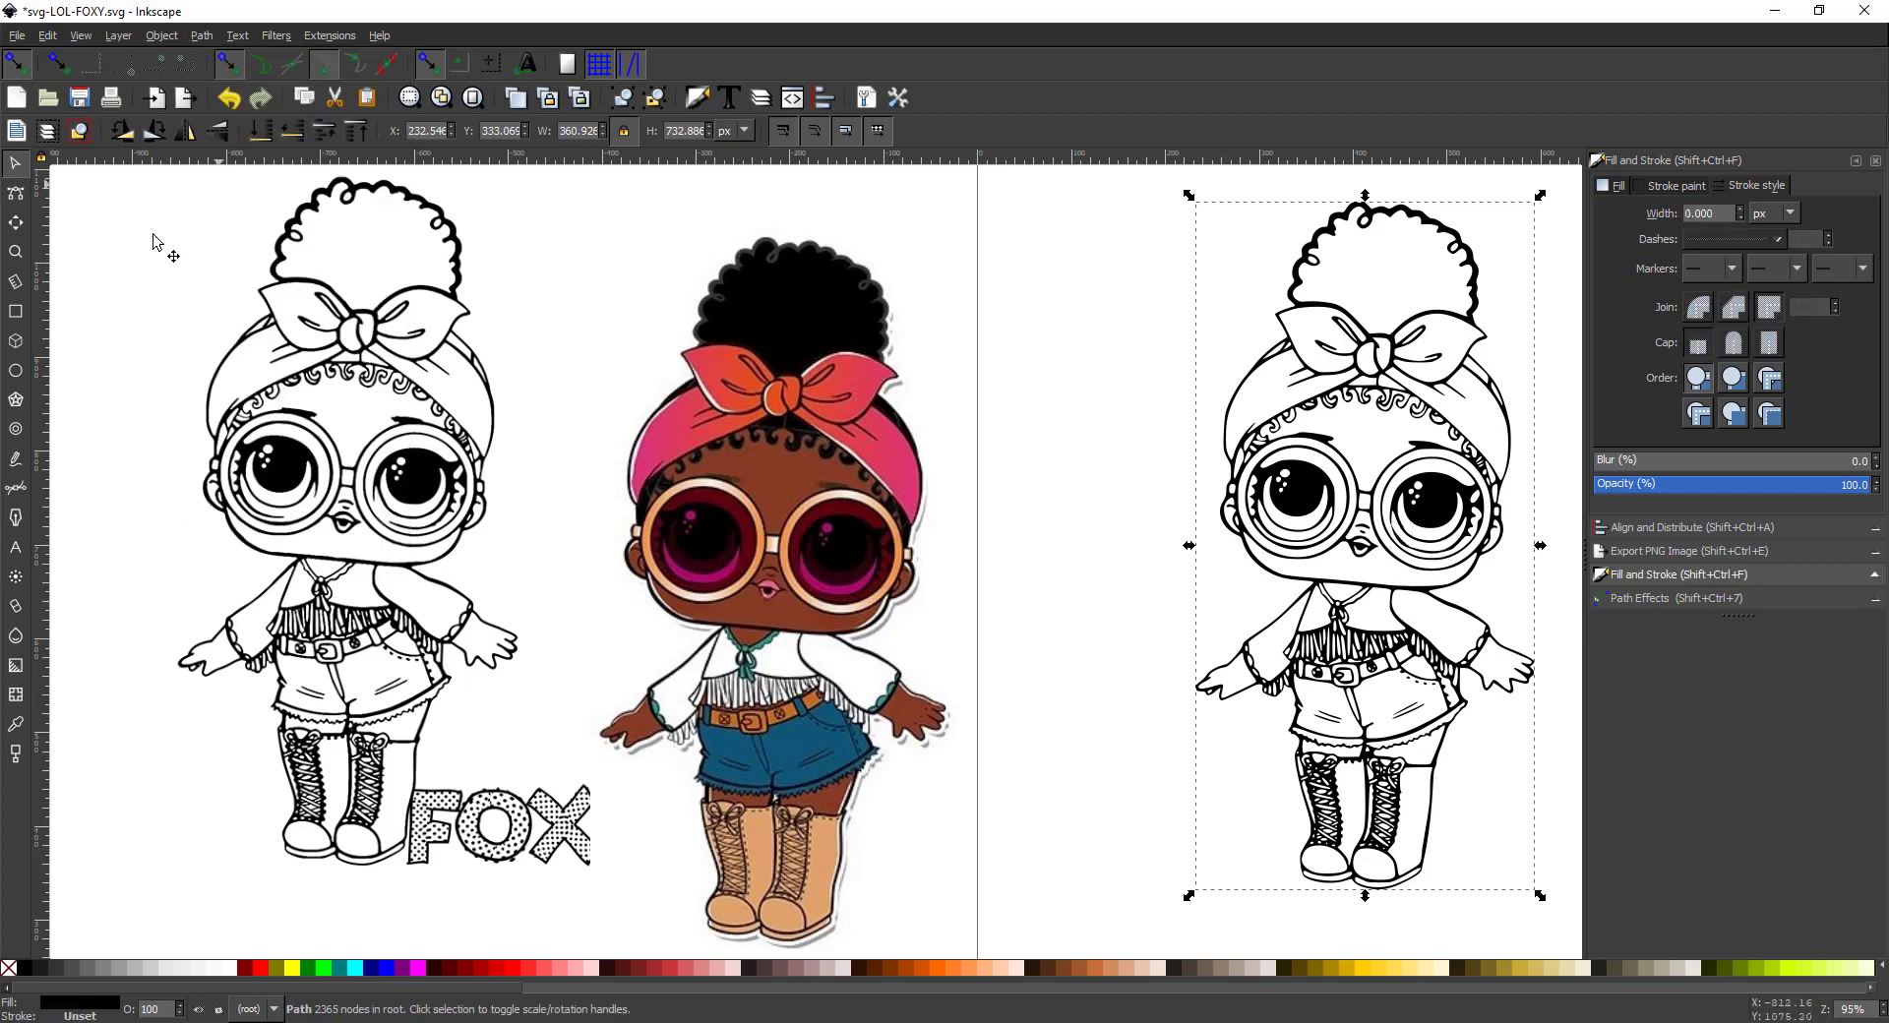
Delete the stray outer-edge node where the repaired right eye line meets the lash tip
click(14, 255)
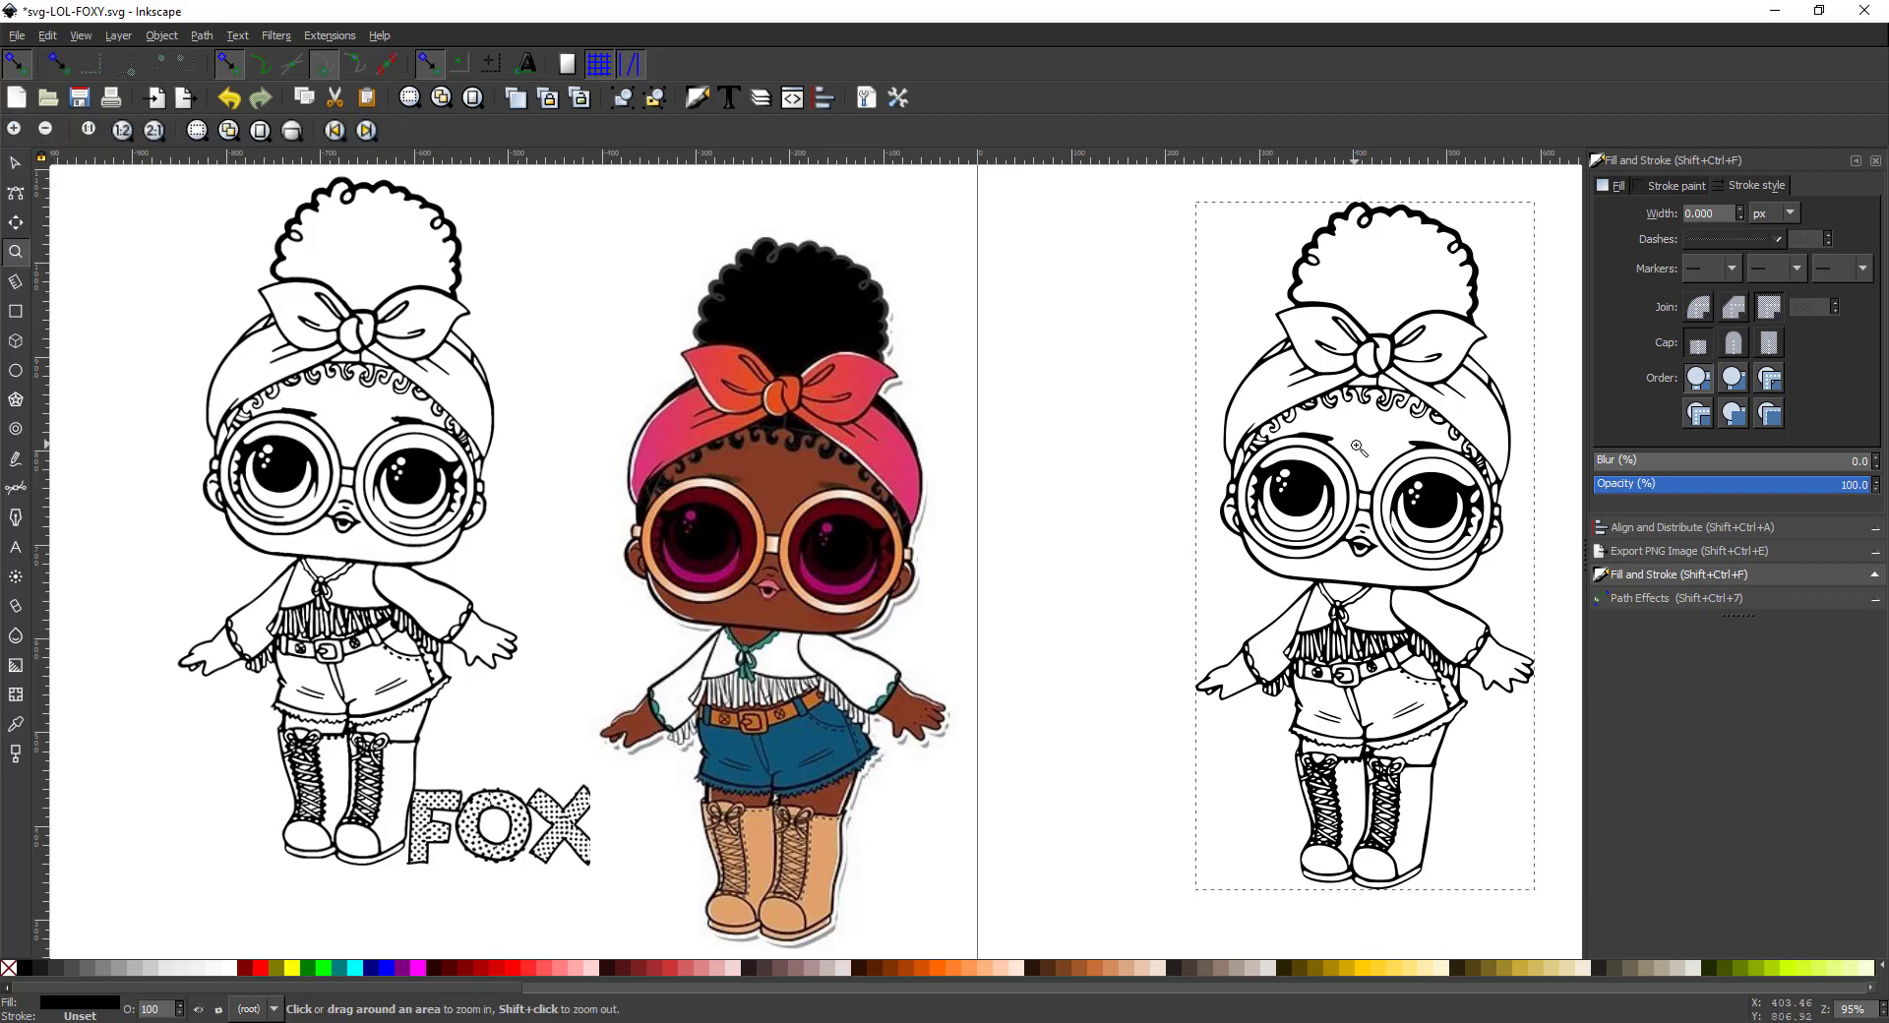
drag(1350, 469, 1507, 591)
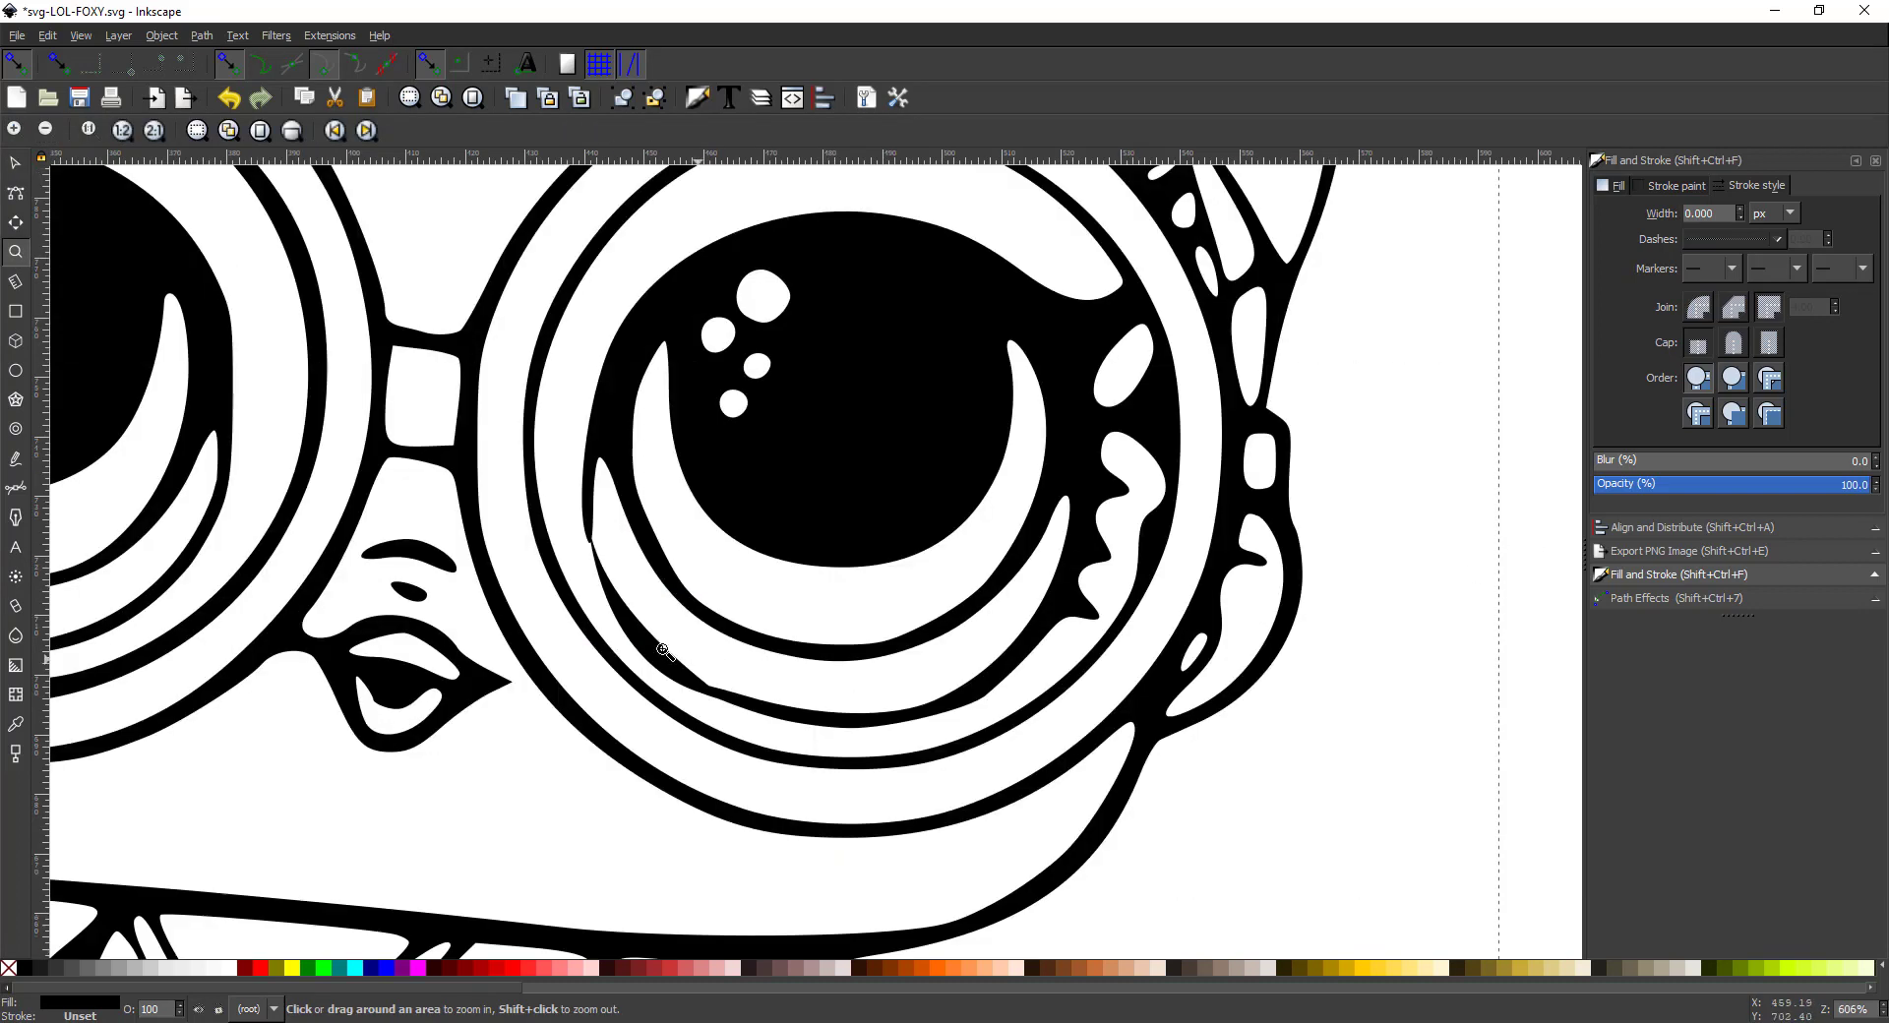
click(19, 165)
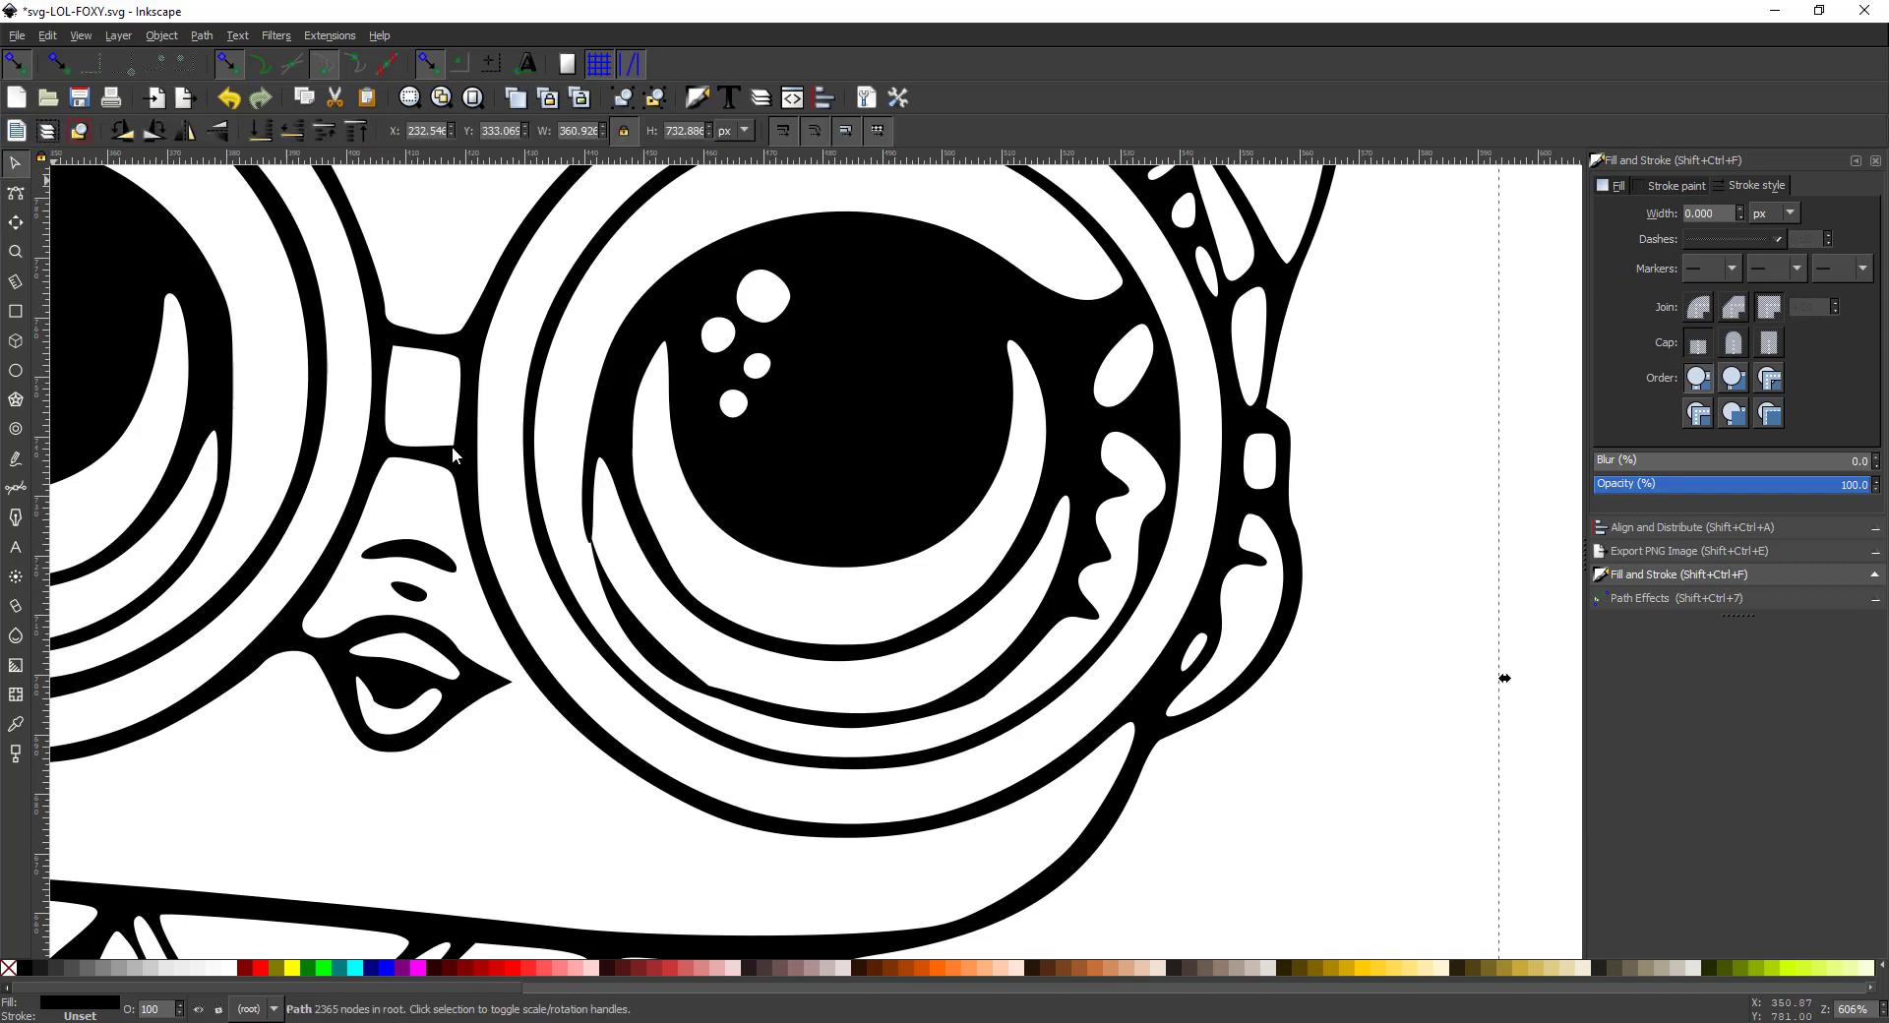
double_click(627, 638)
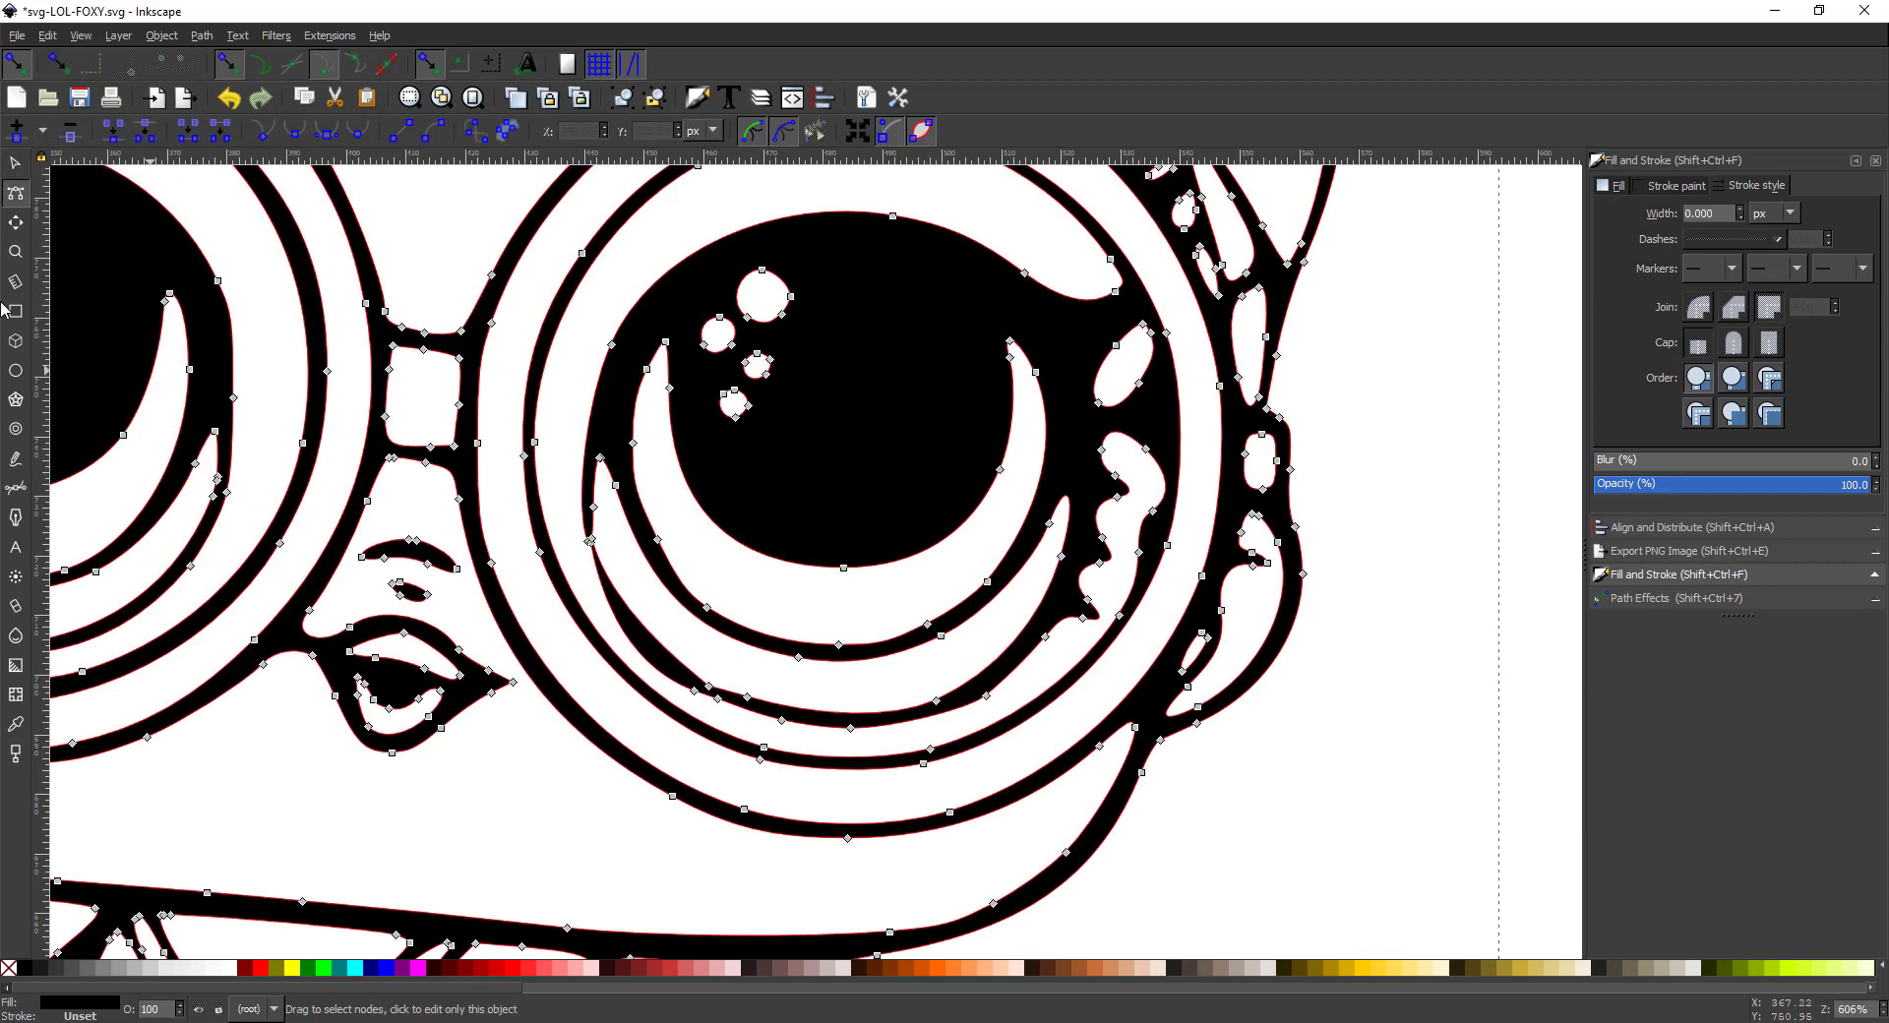
key(z)
drag(476, 471, 856, 822)
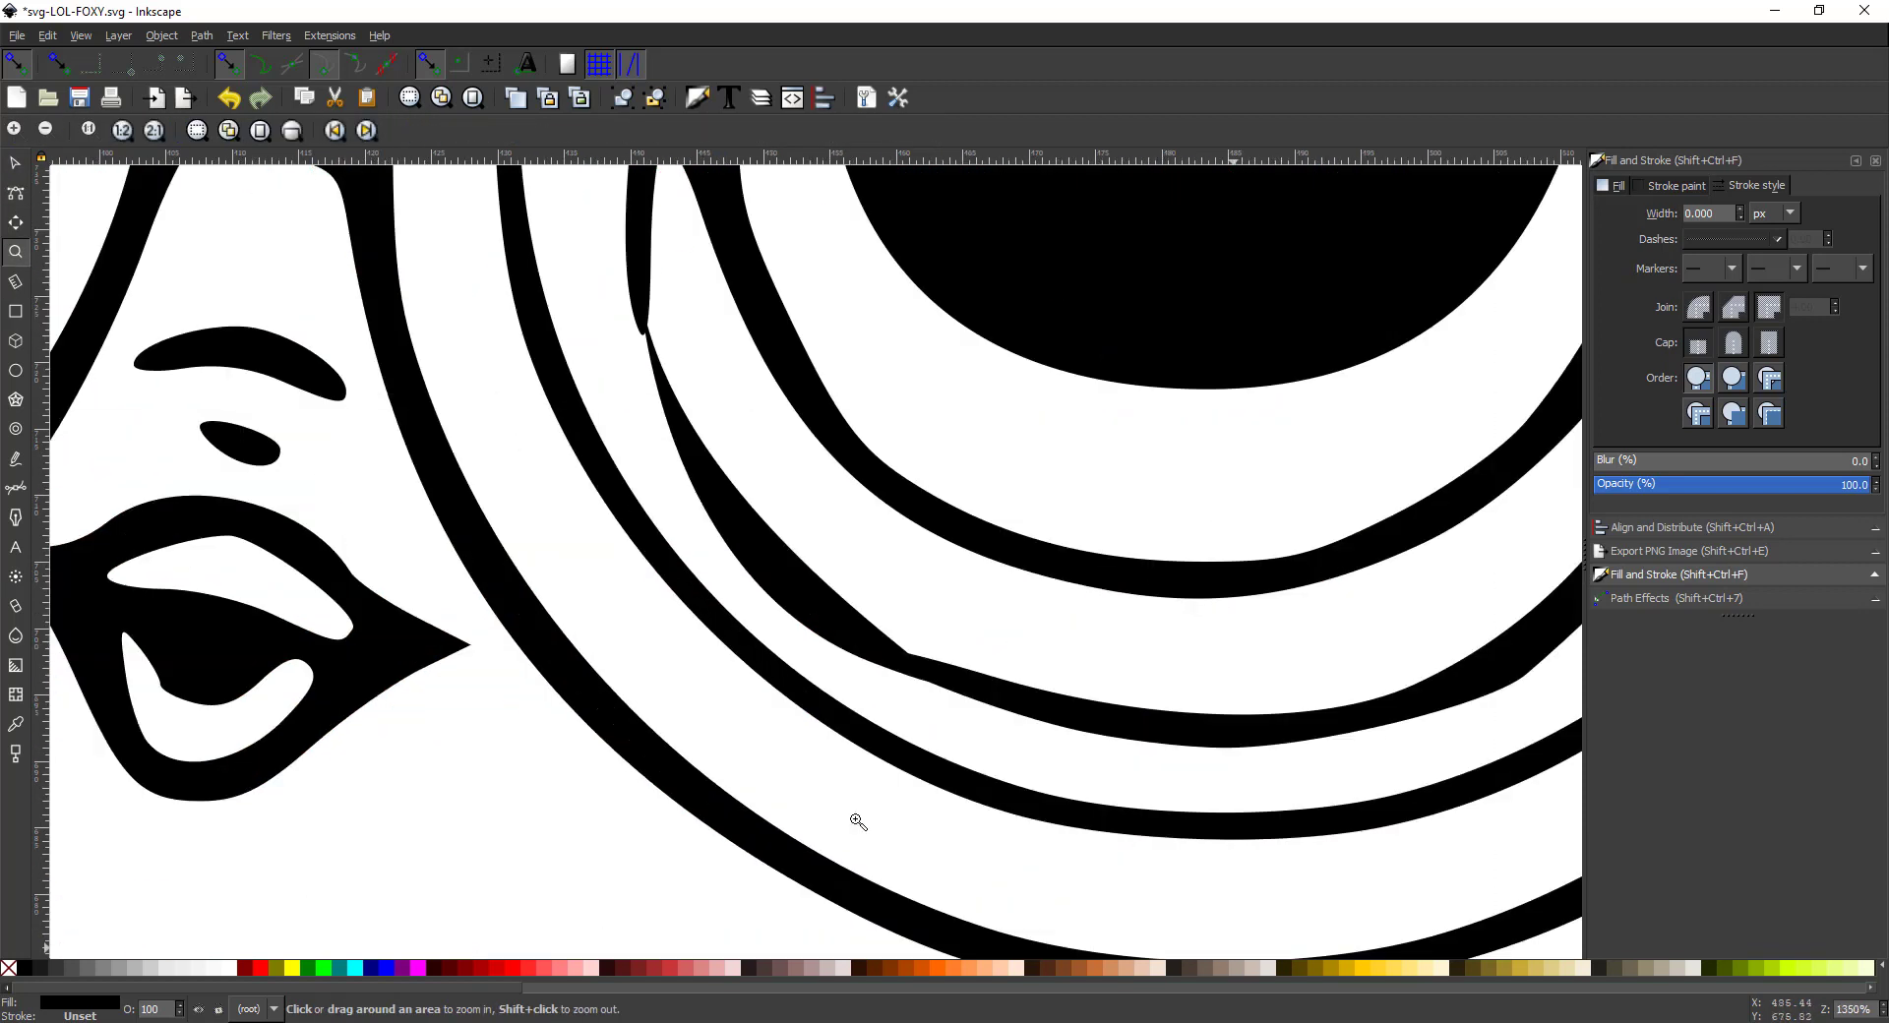
click(16, 164)
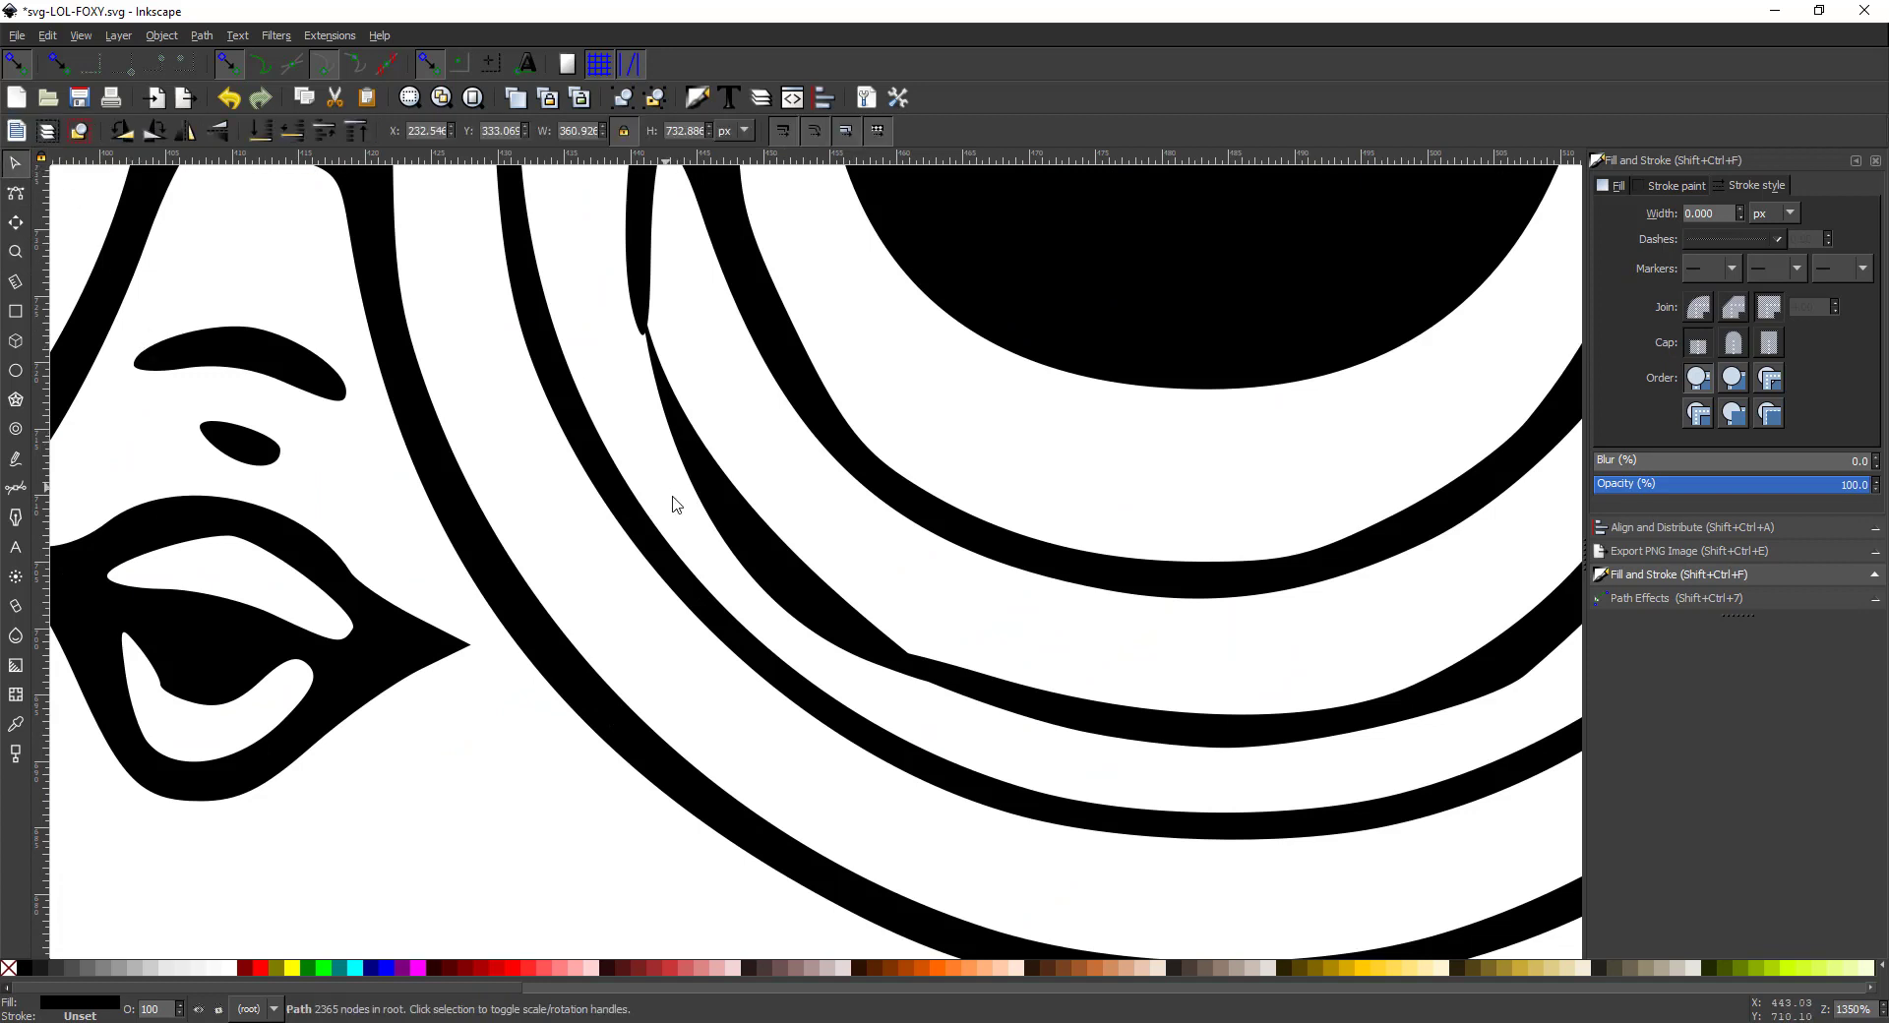
double_click(698, 487)
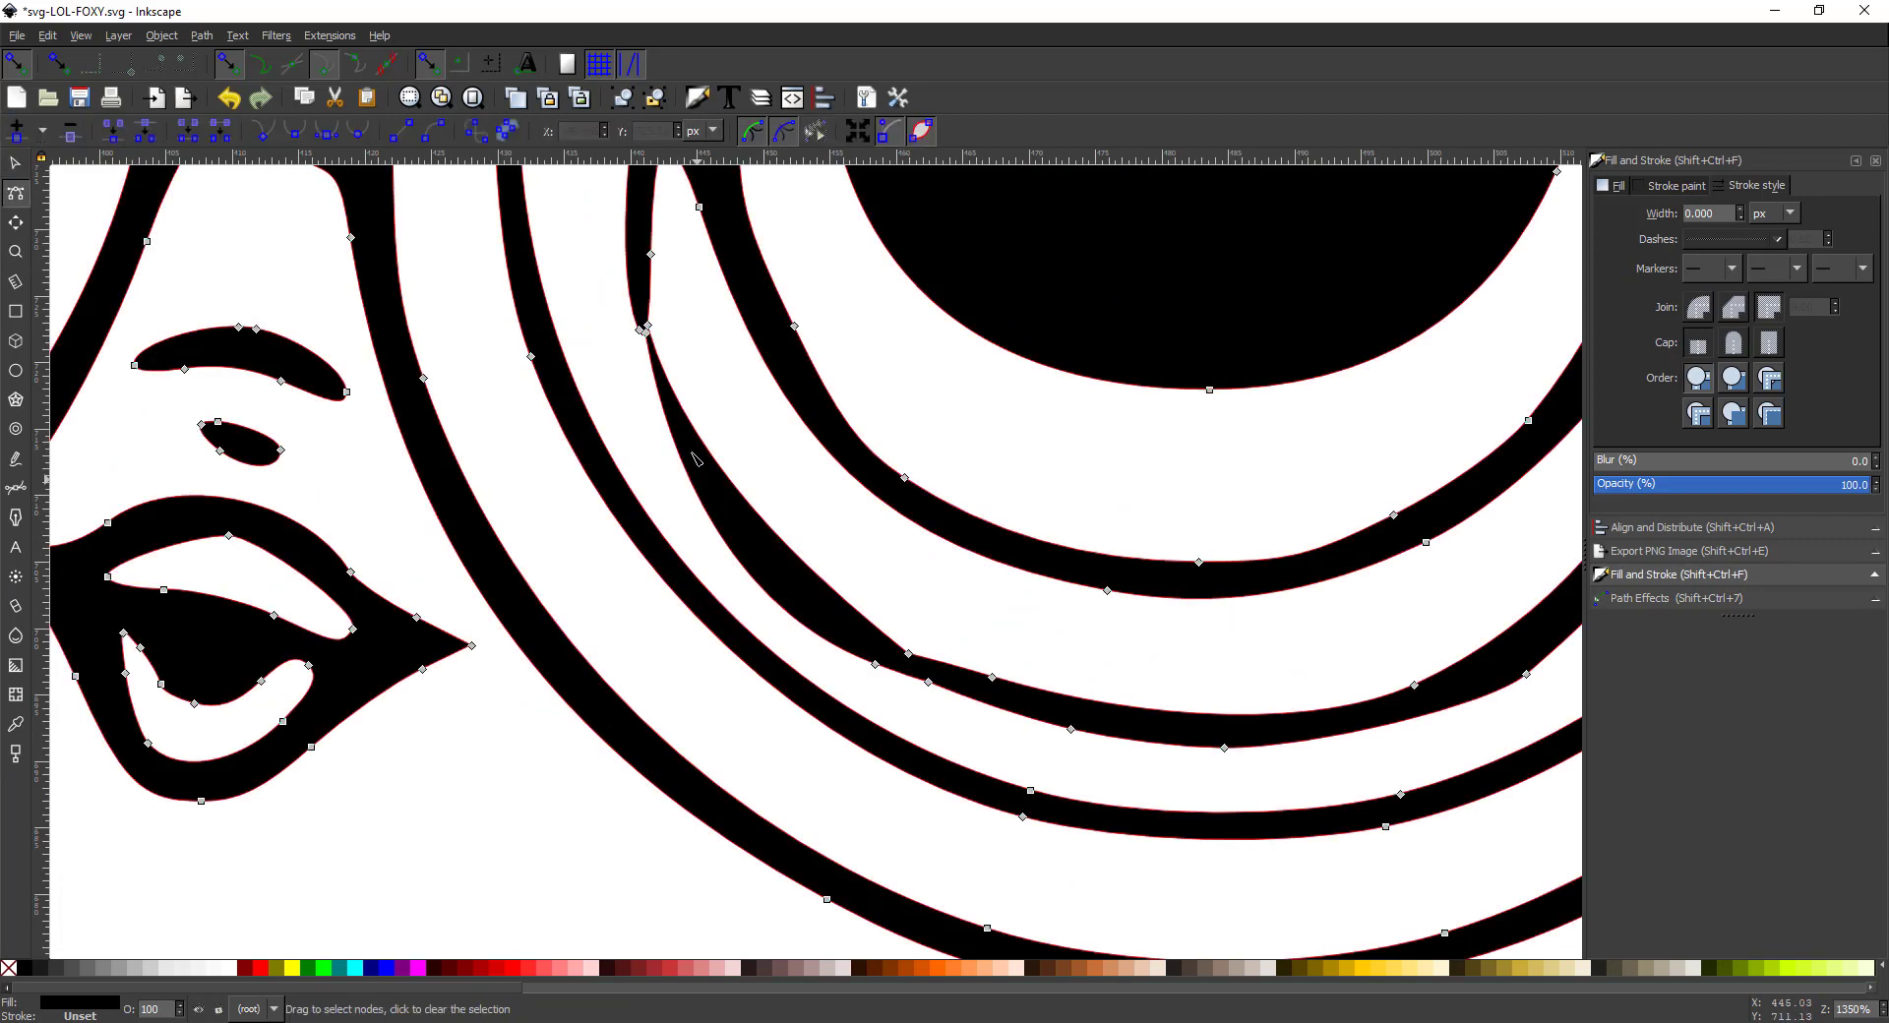
click(645, 332)
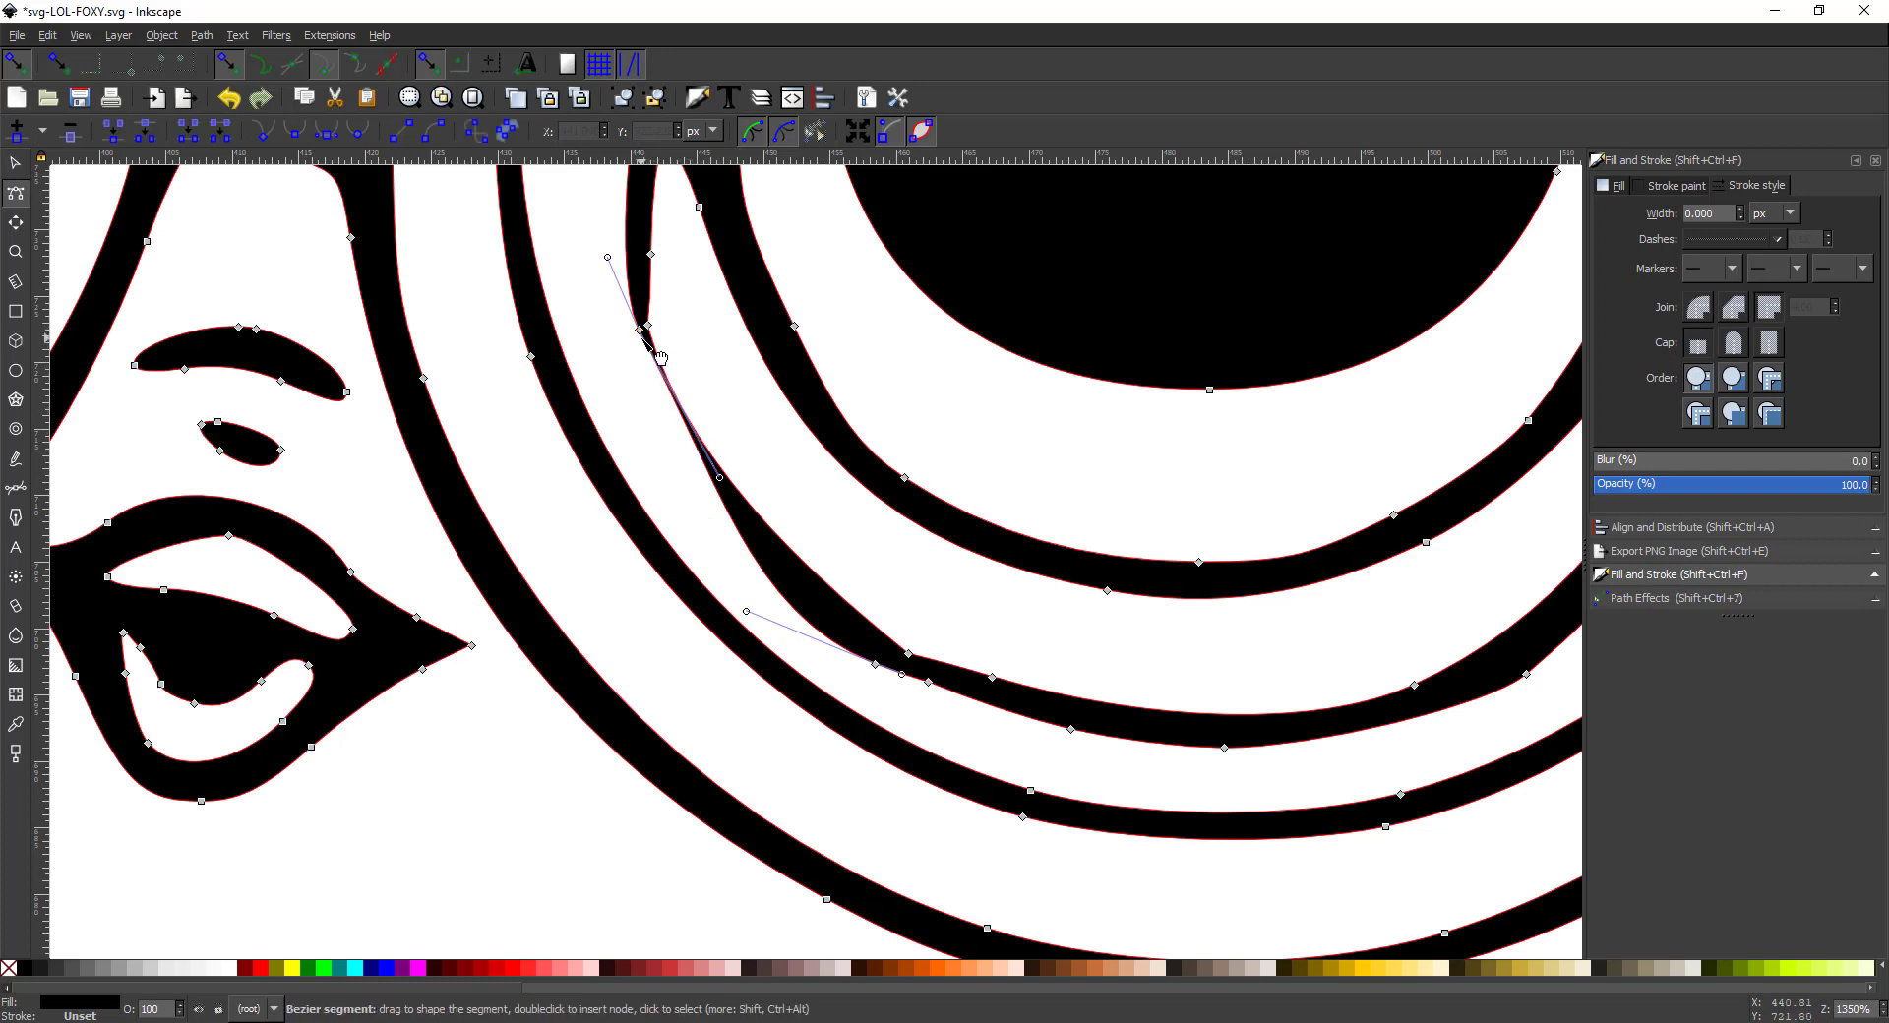
click(719, 477)
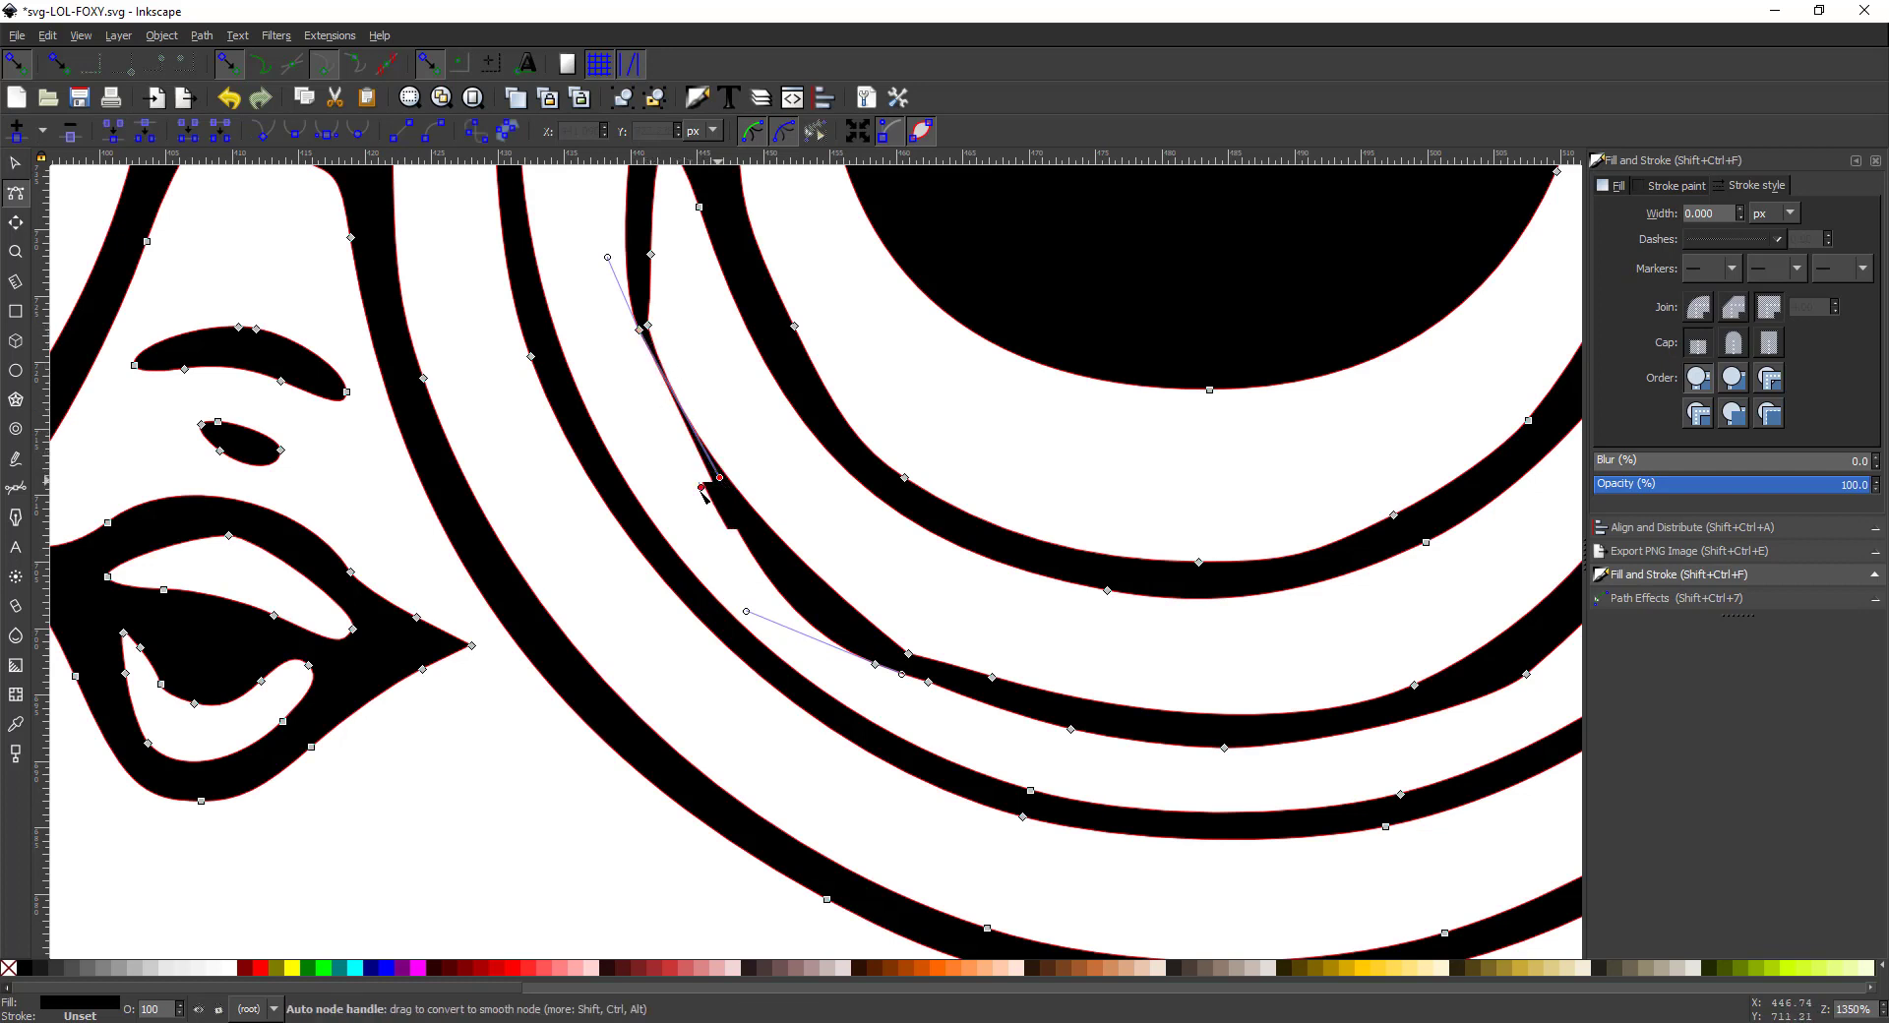
Reshape the outer edge of the right eye line by moving its upper node slightly outward and adjusting the segment's handles
drag(701, 487, 647, 405)
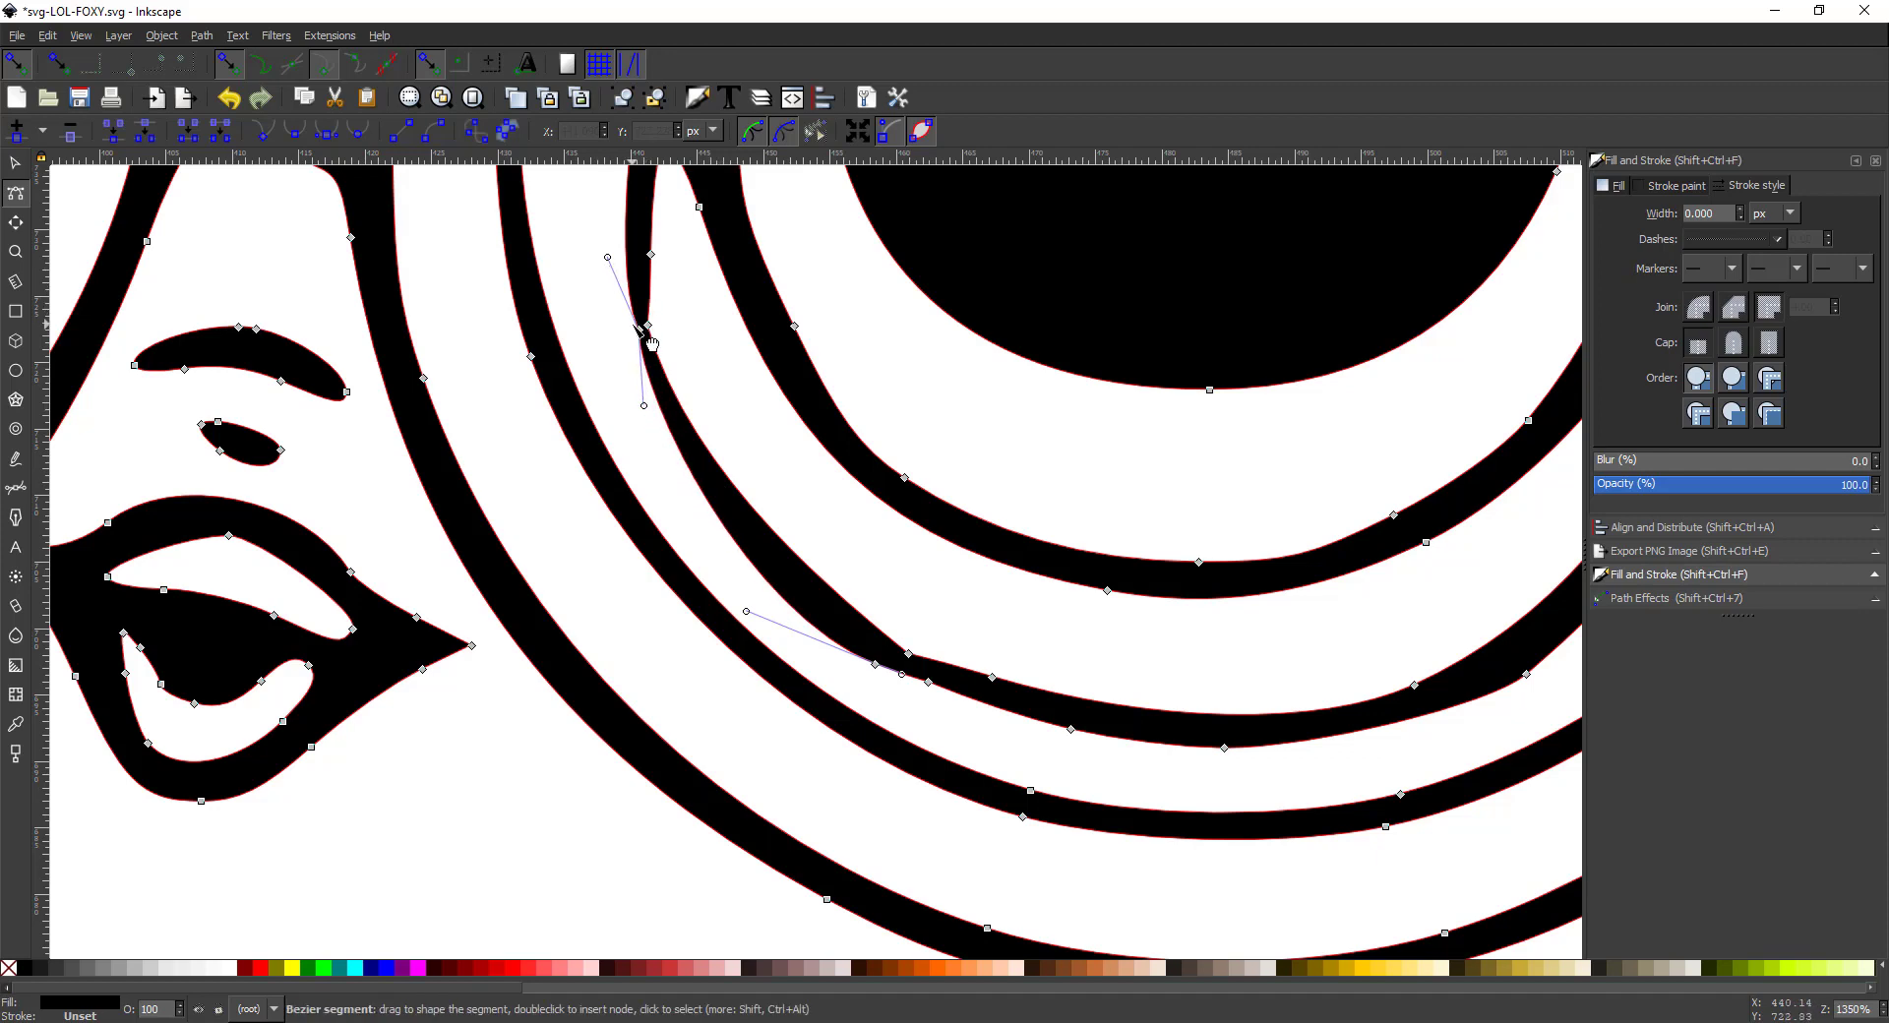
drag(640, 333, 633, 333)
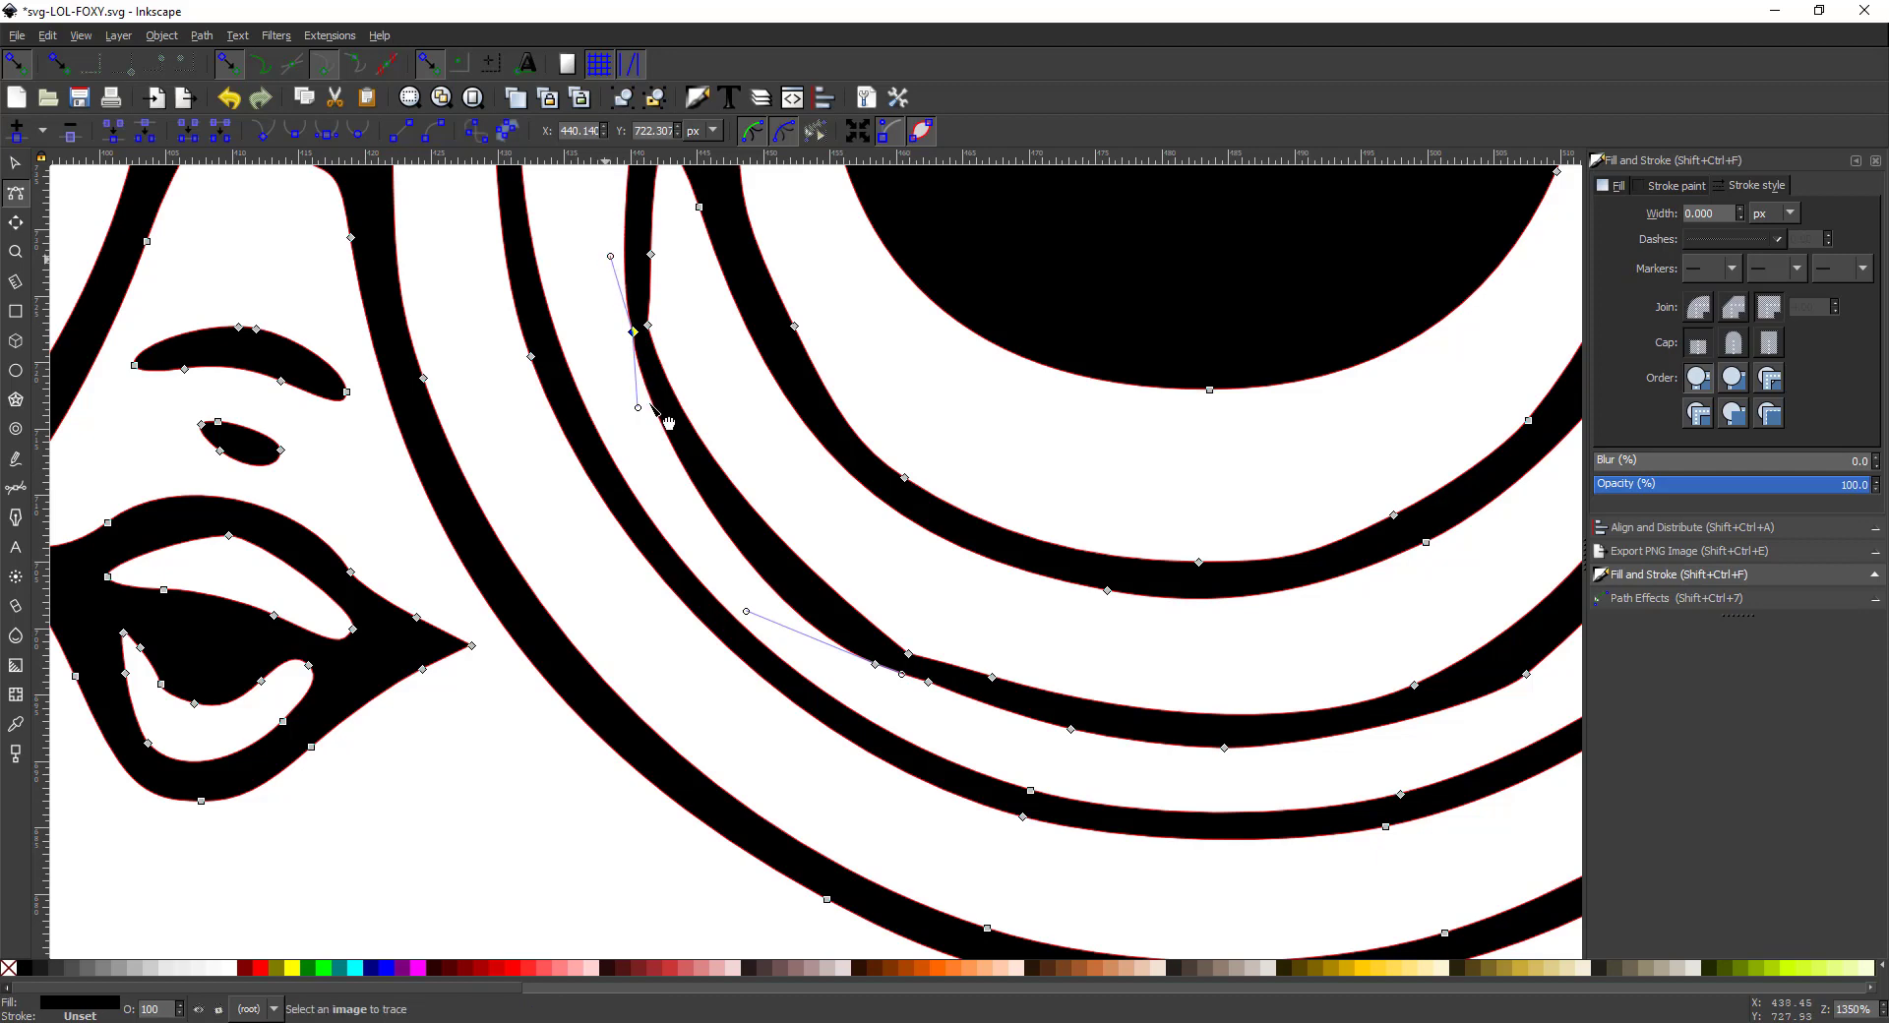
drag(637, 407, 658, 441)
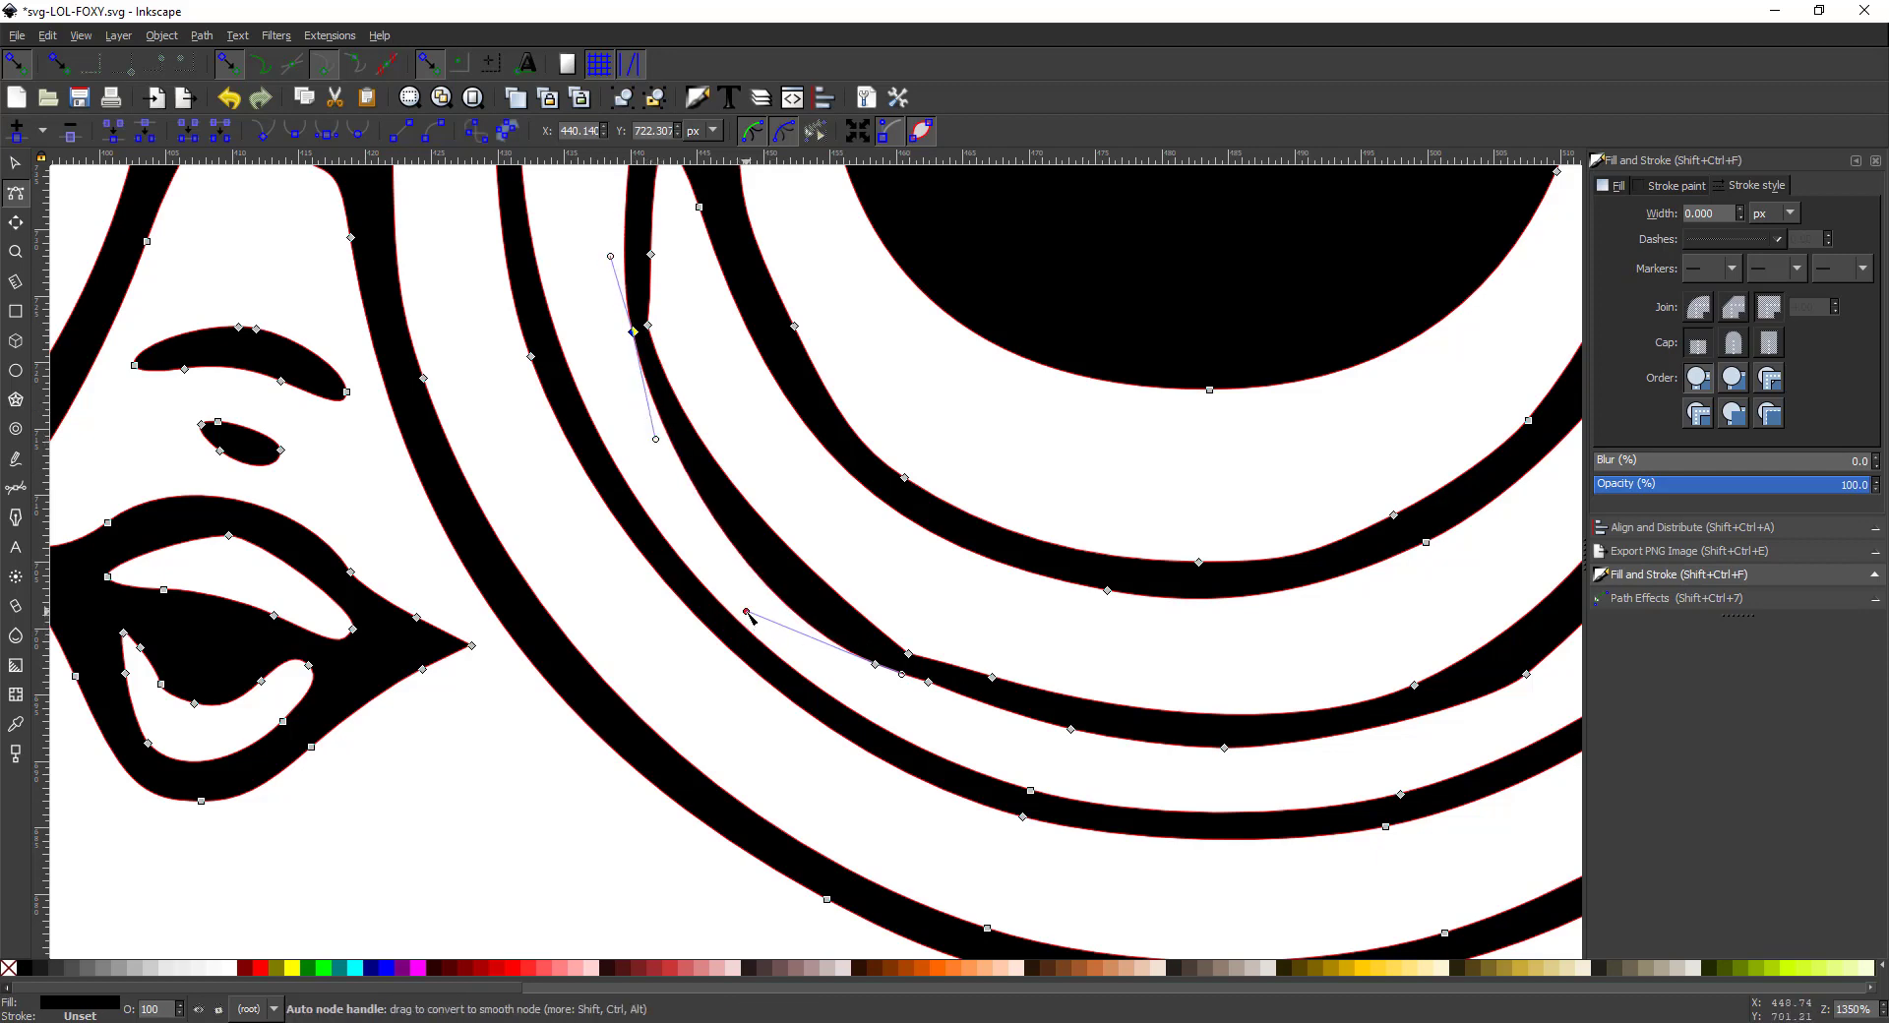
drag(748, 613, 758, 589)
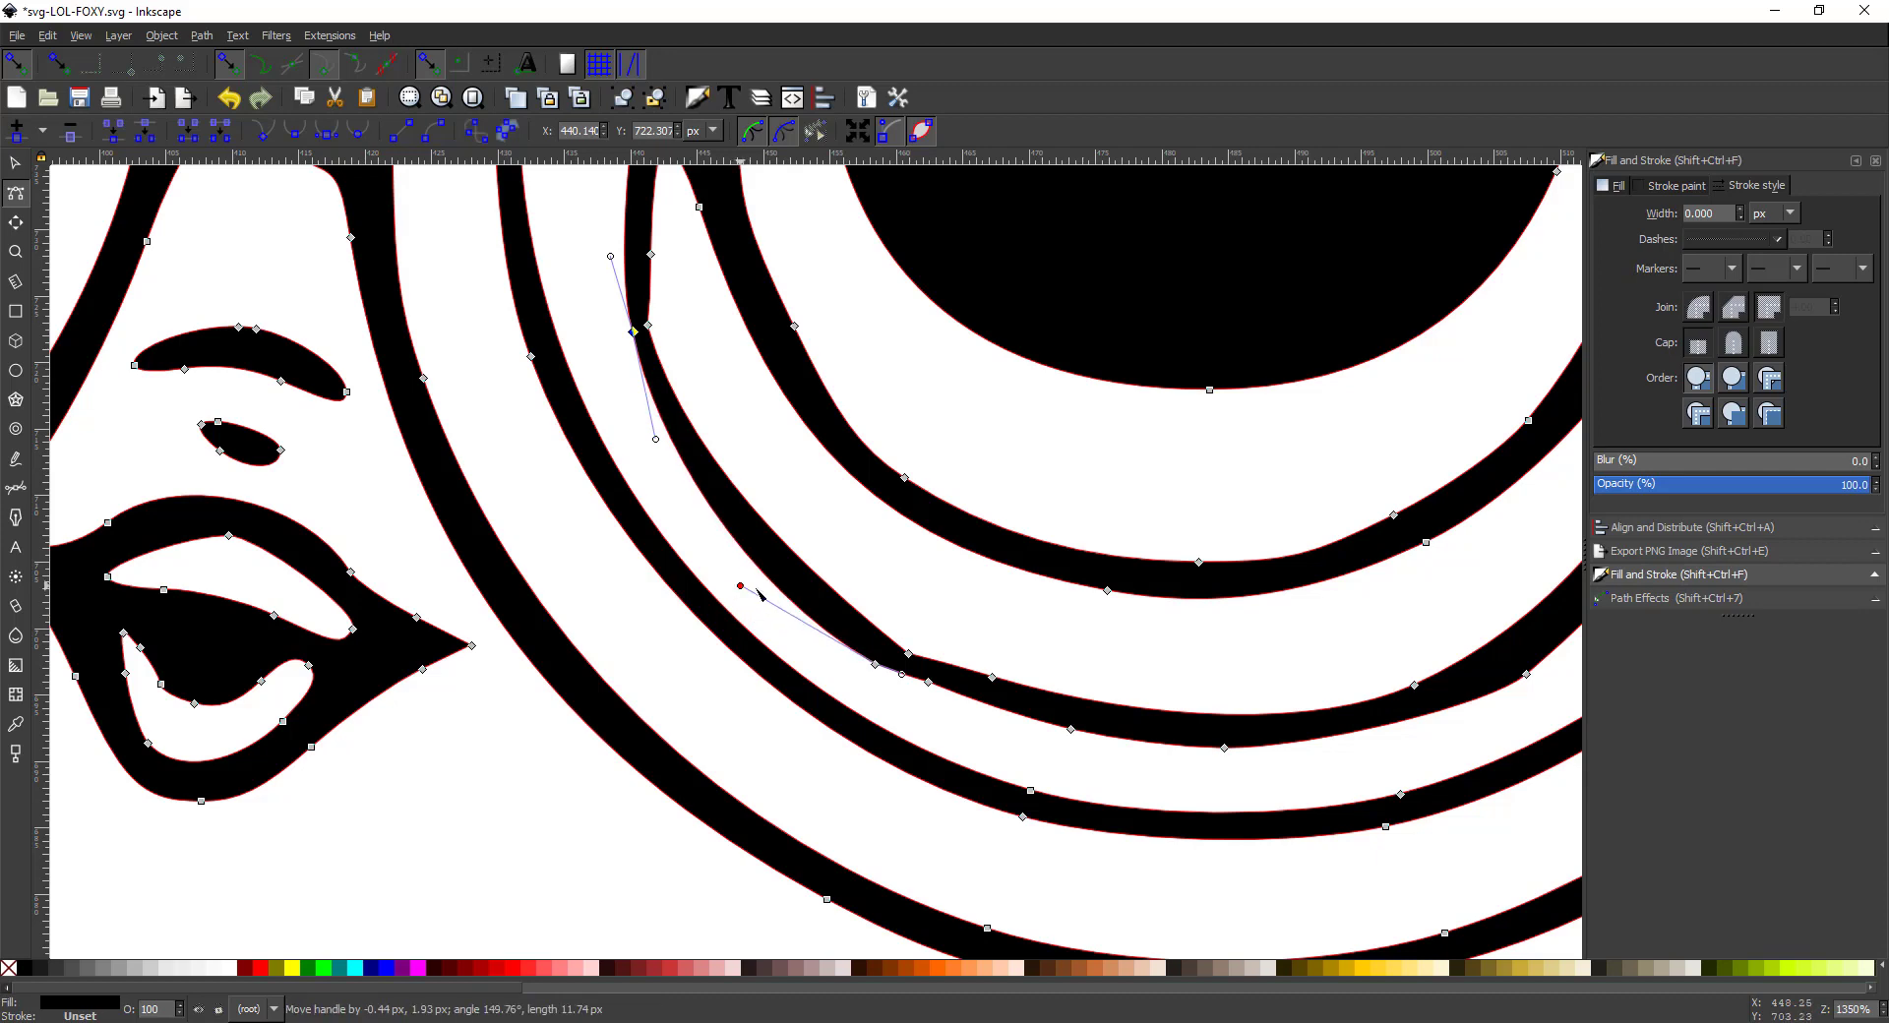
Smooth the inner edge of the right eye line by deleting the extra nodes at both junctions and extending the upper node's handle
click(910, 654)
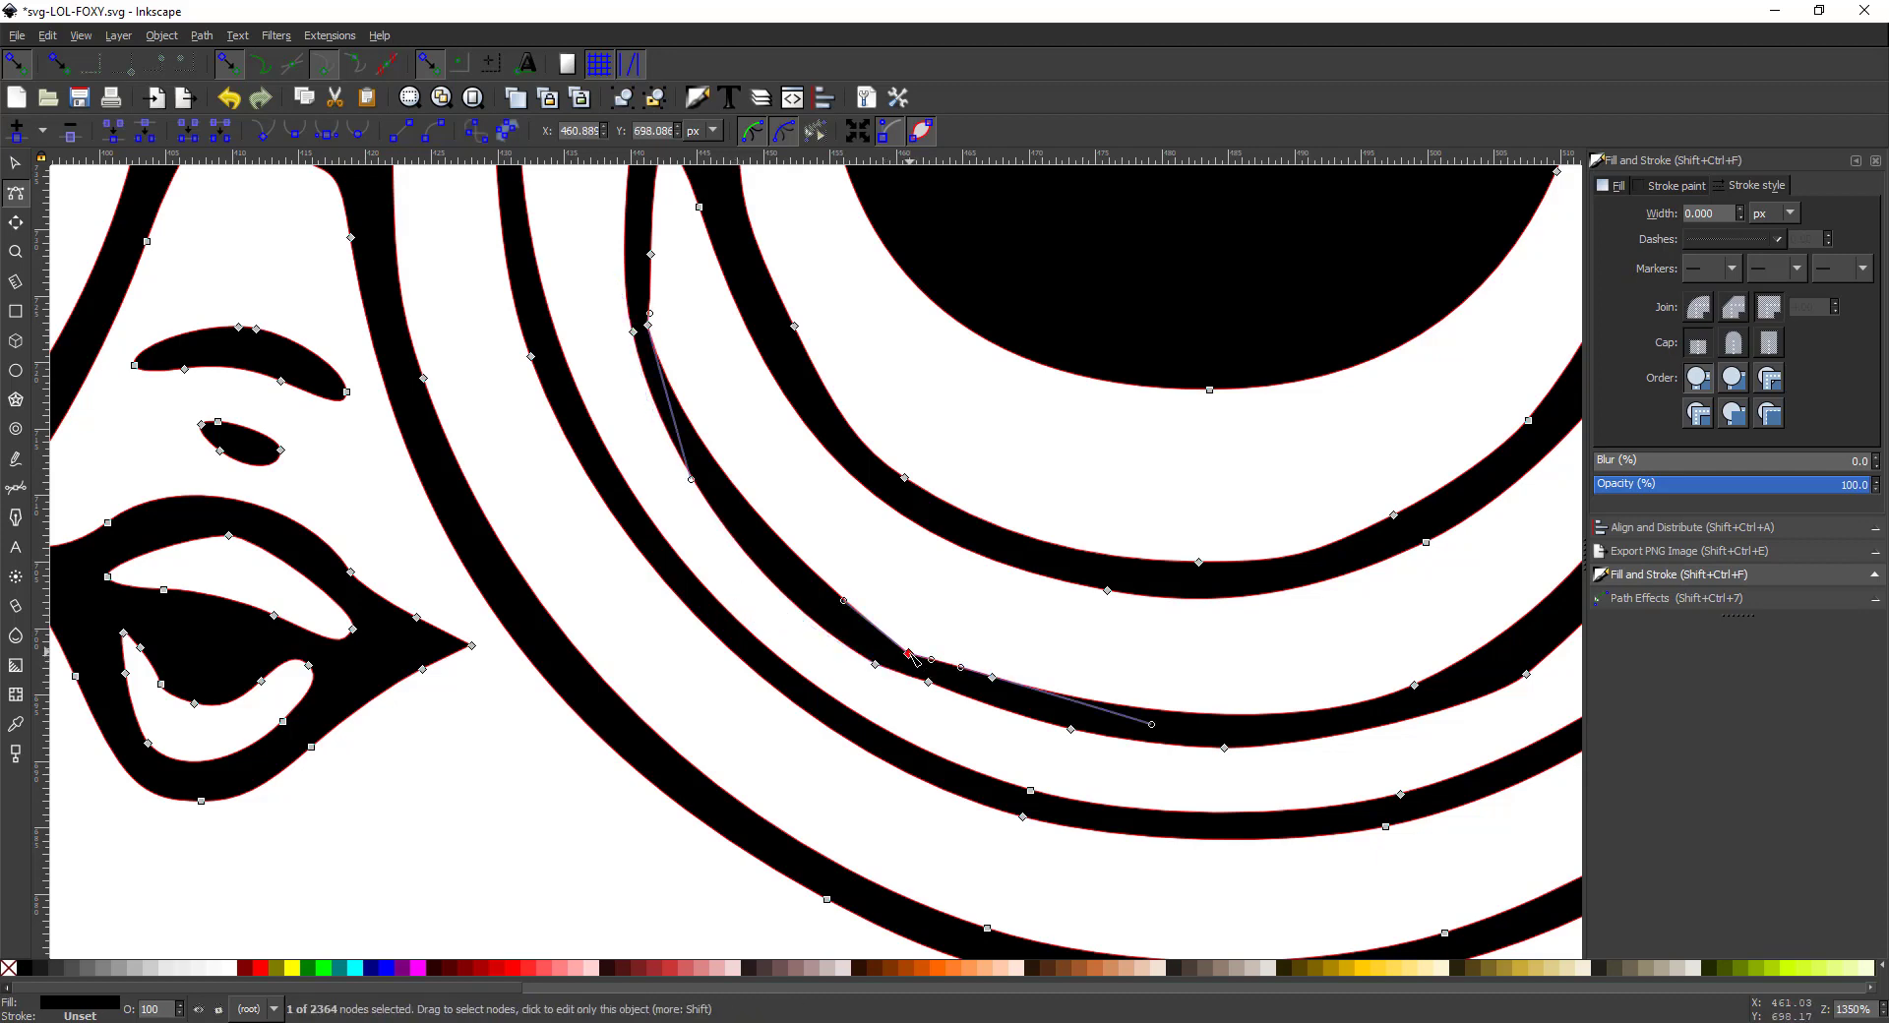
key(Delete)
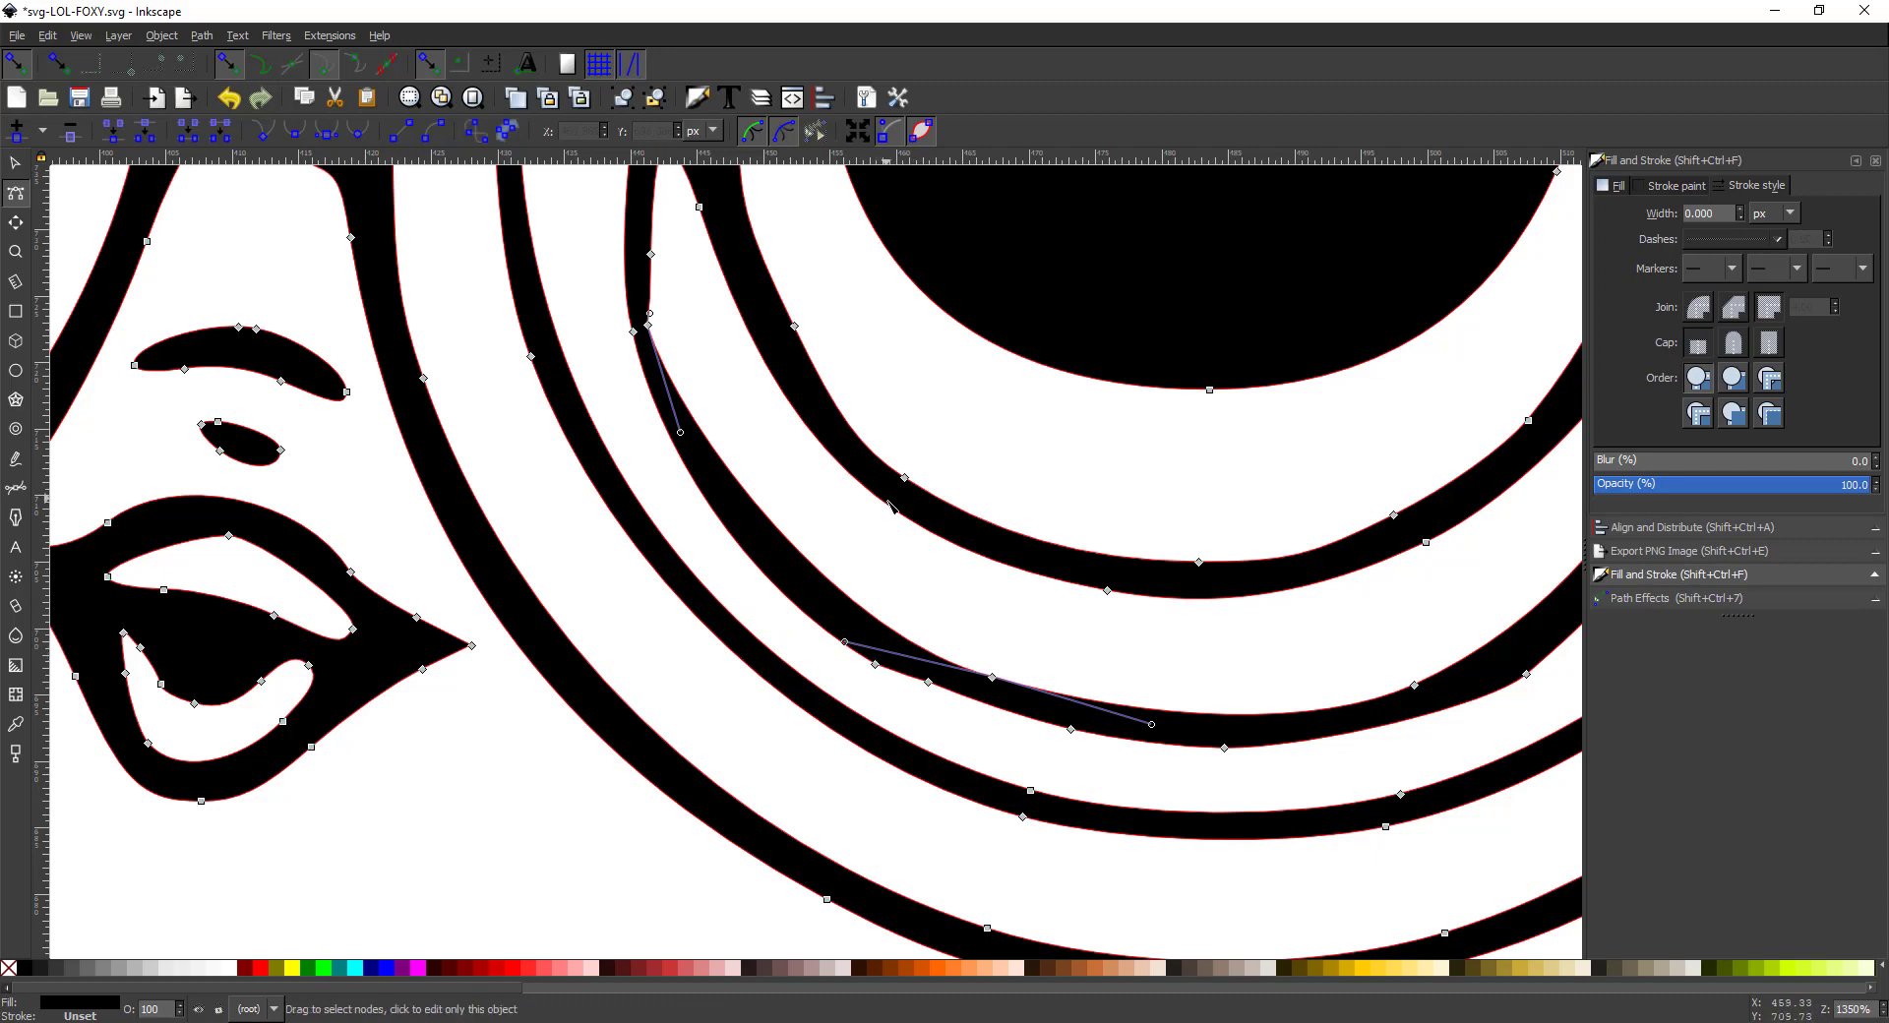
click(648, 324)
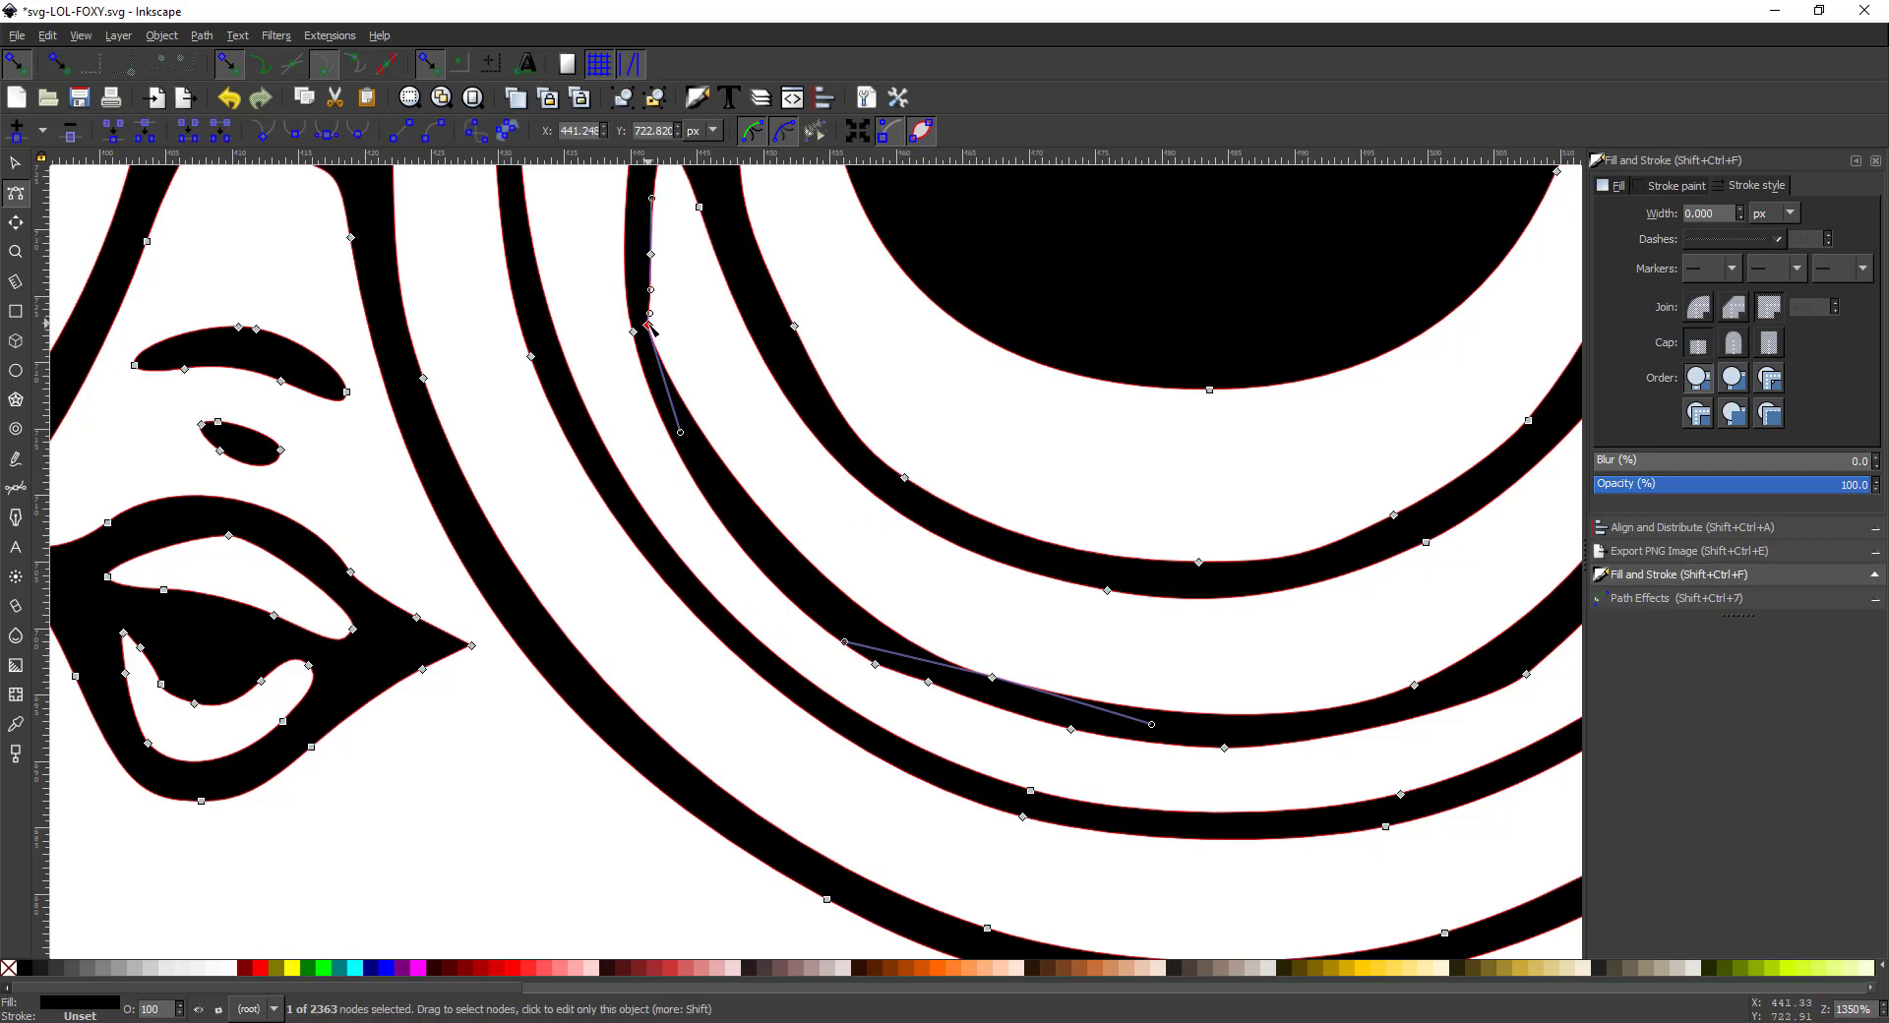
key(Delete)
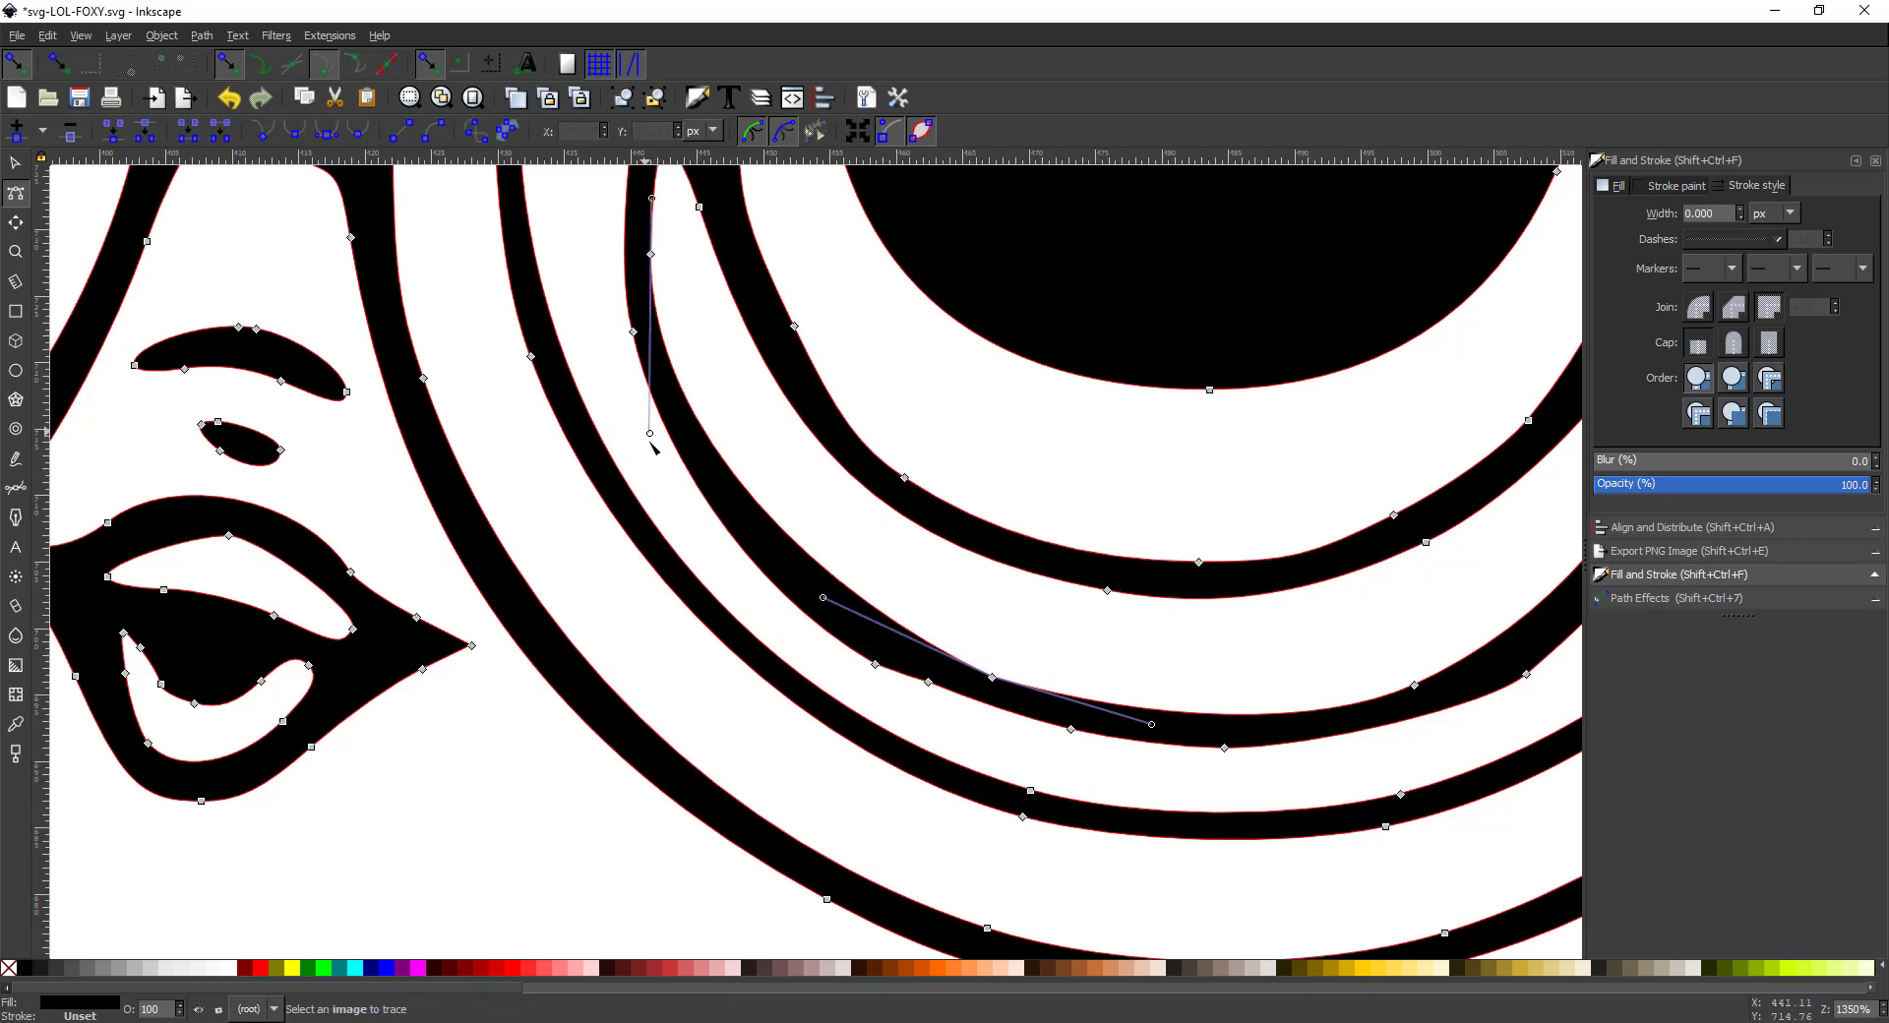
drag(645, 431, 689, 581)
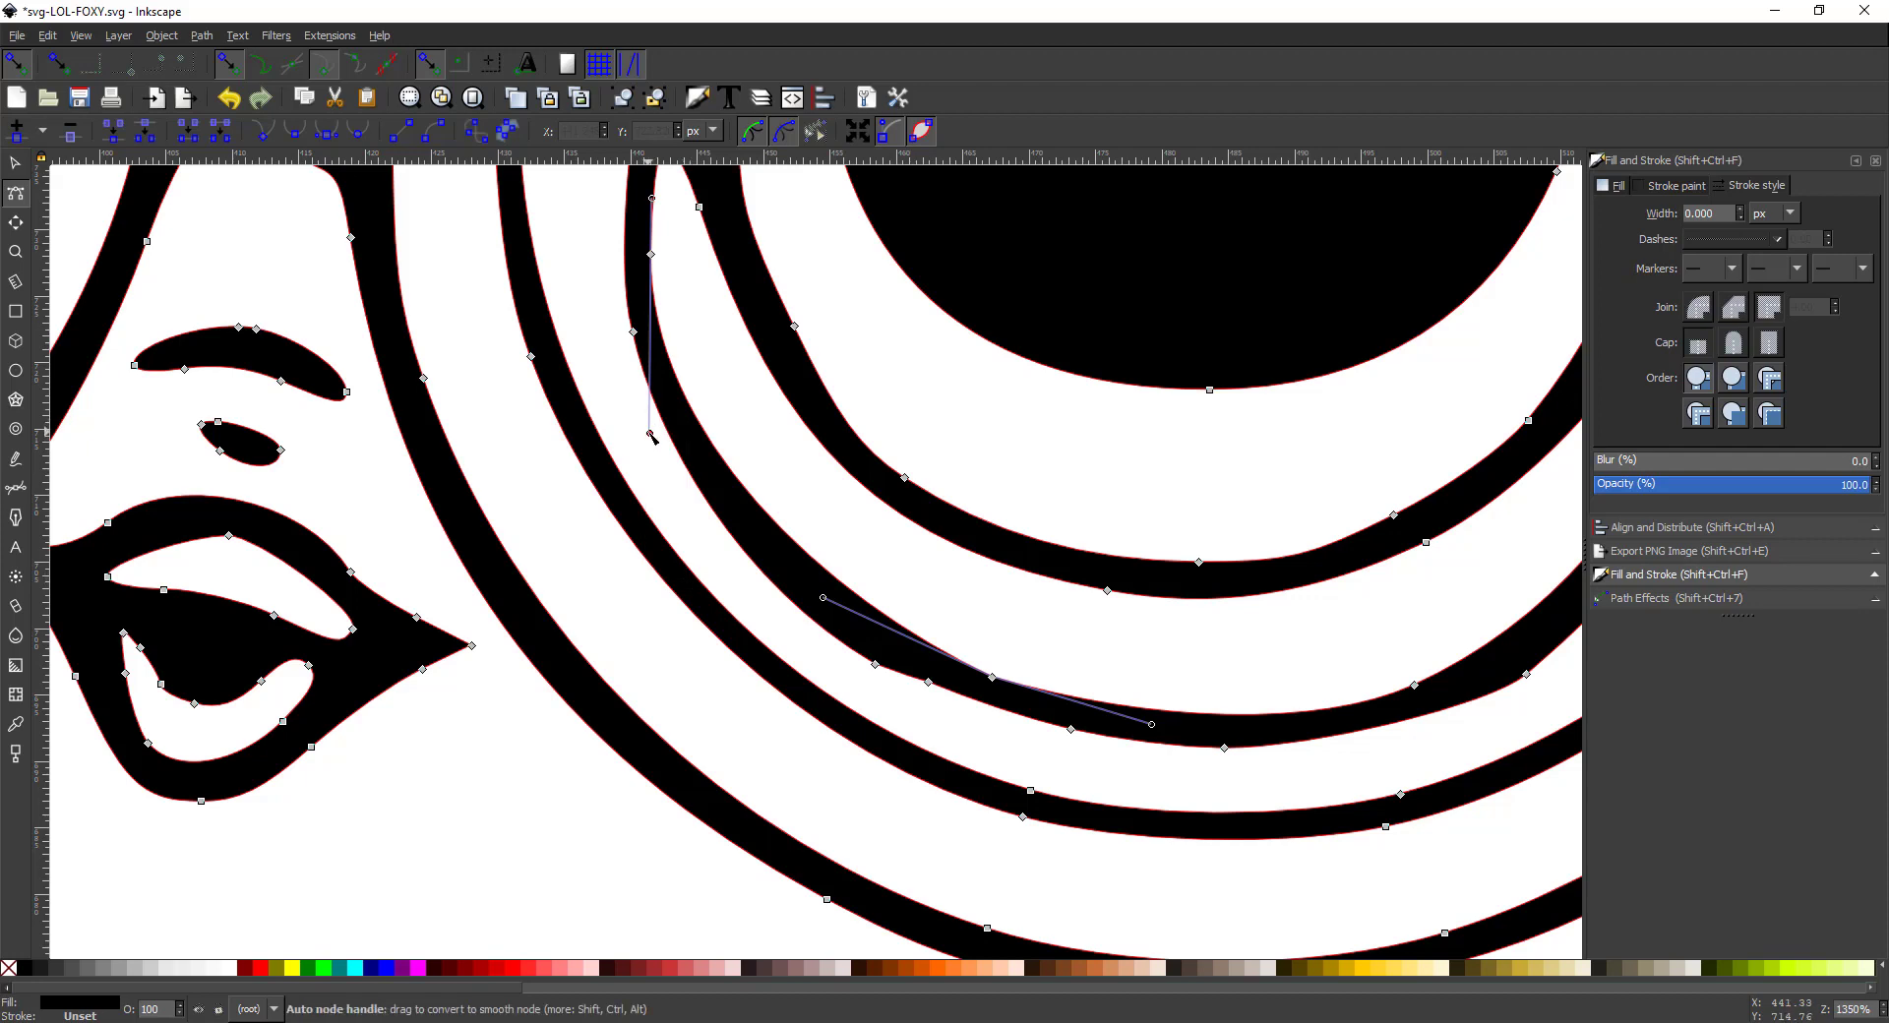
drag(650, 432, 686, 512)
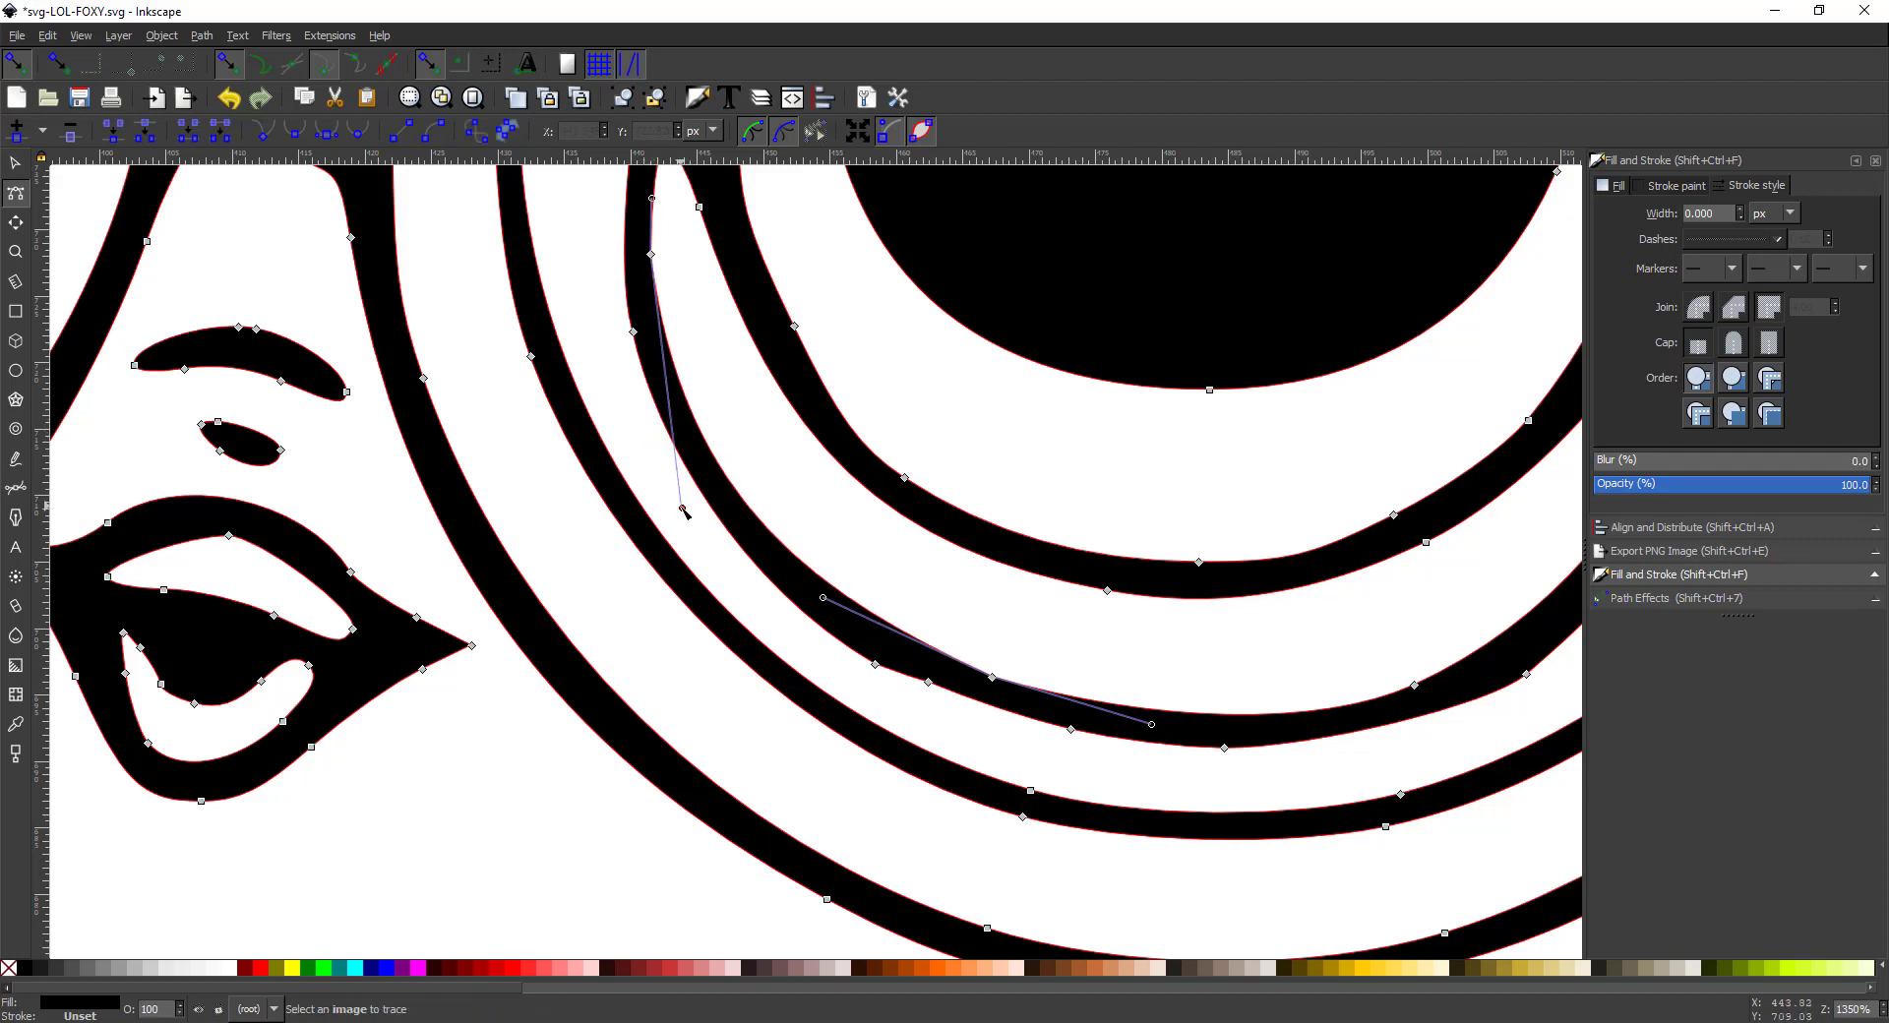
click(751, 451)
Save the document with the repaired doll drawing
click(80, 97)
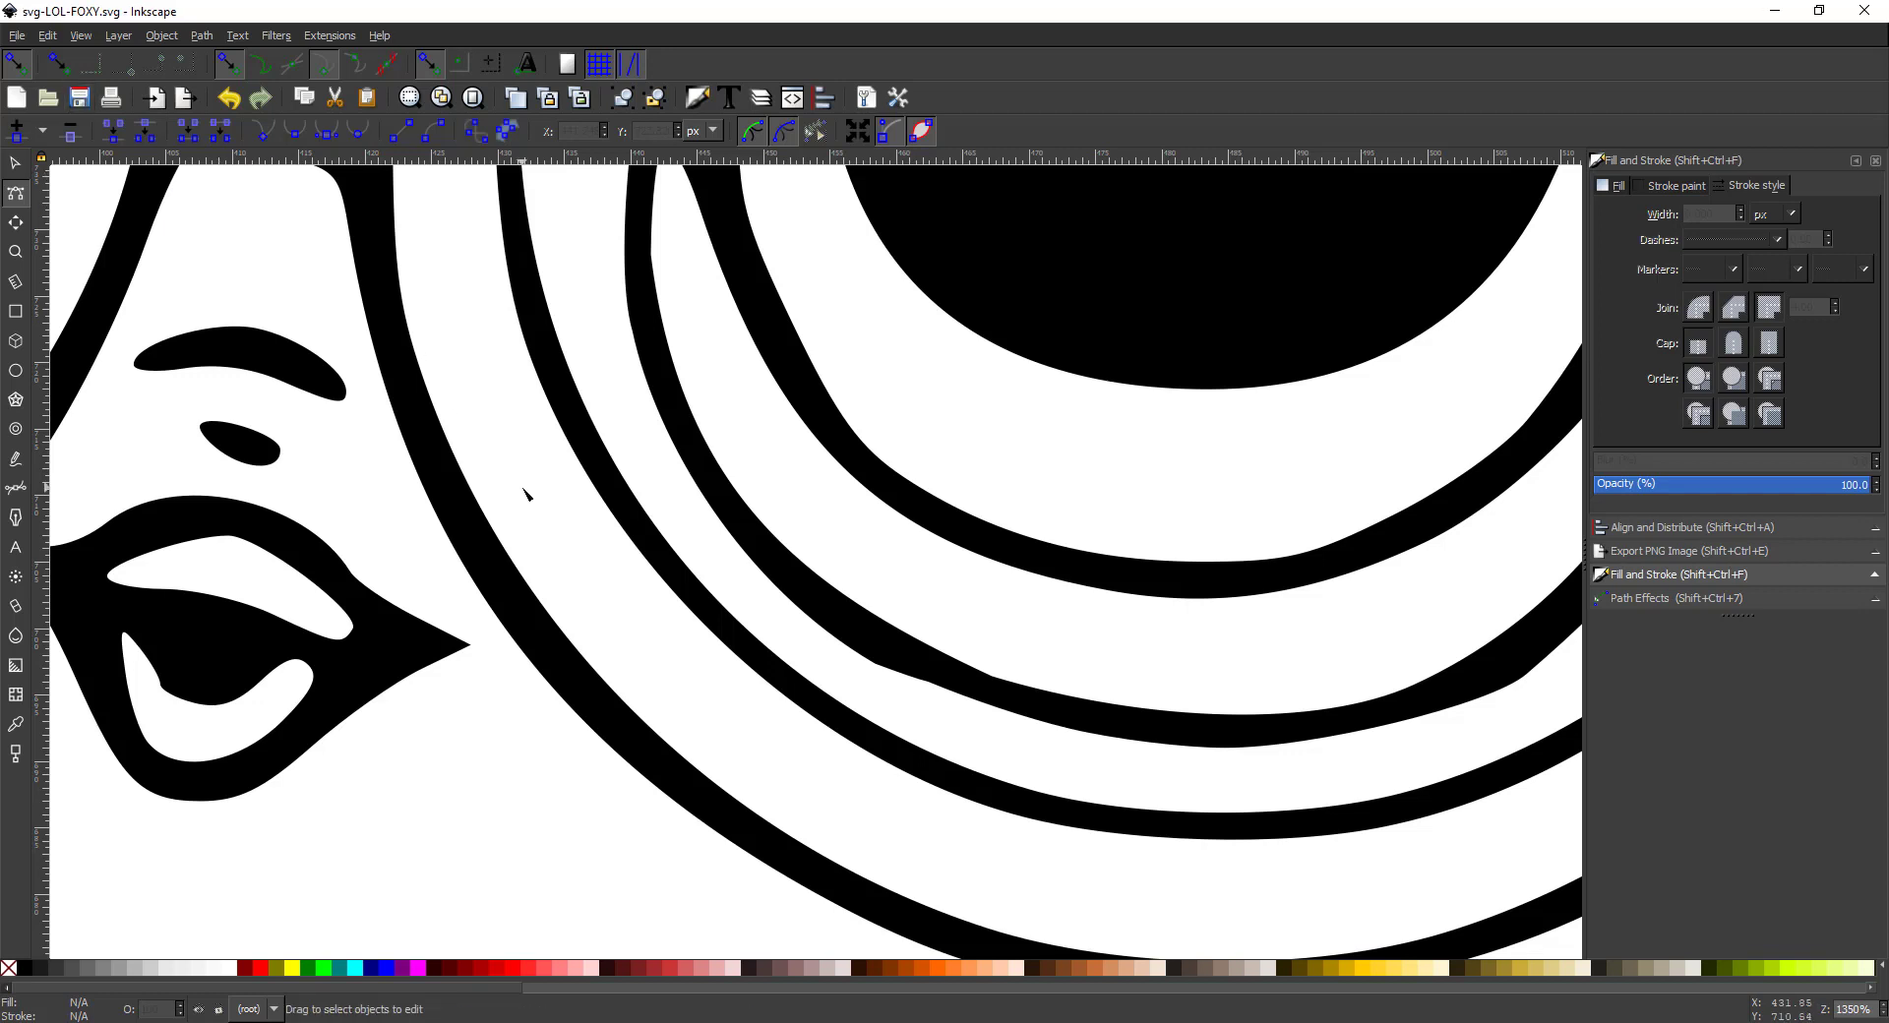
key(4)
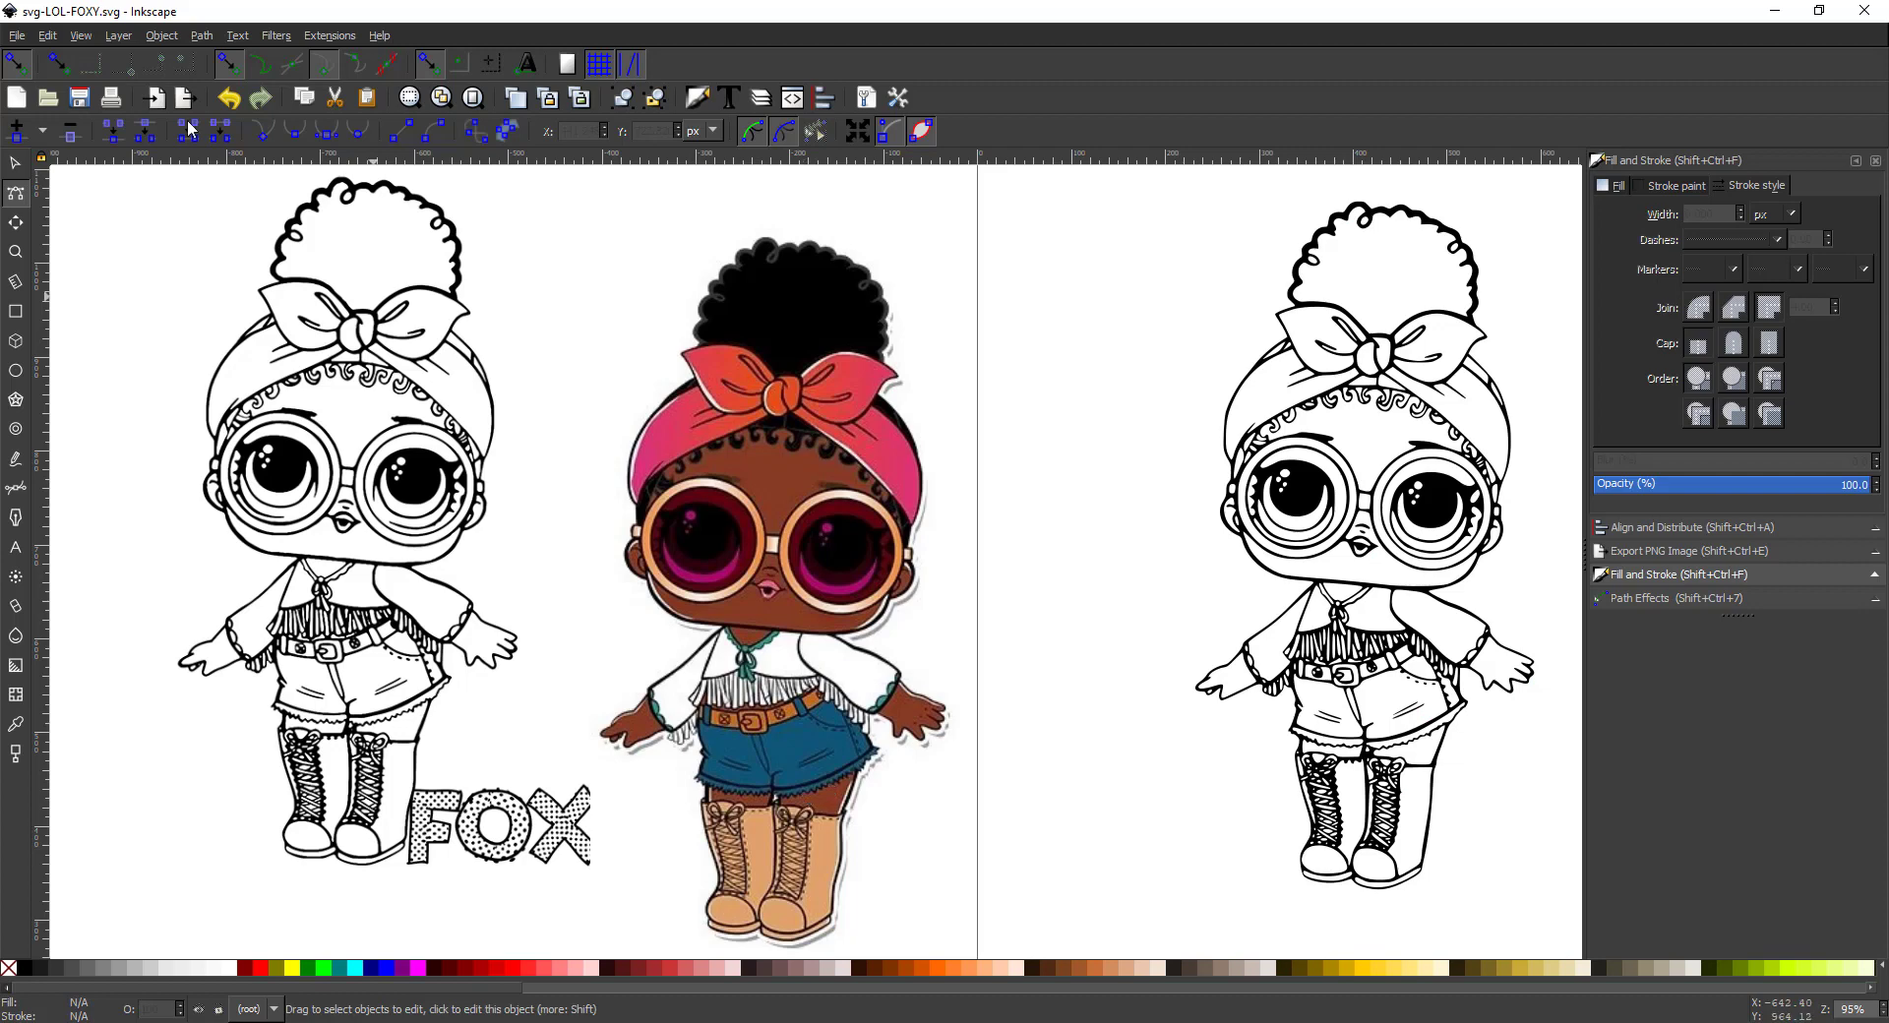
click(17, 165)
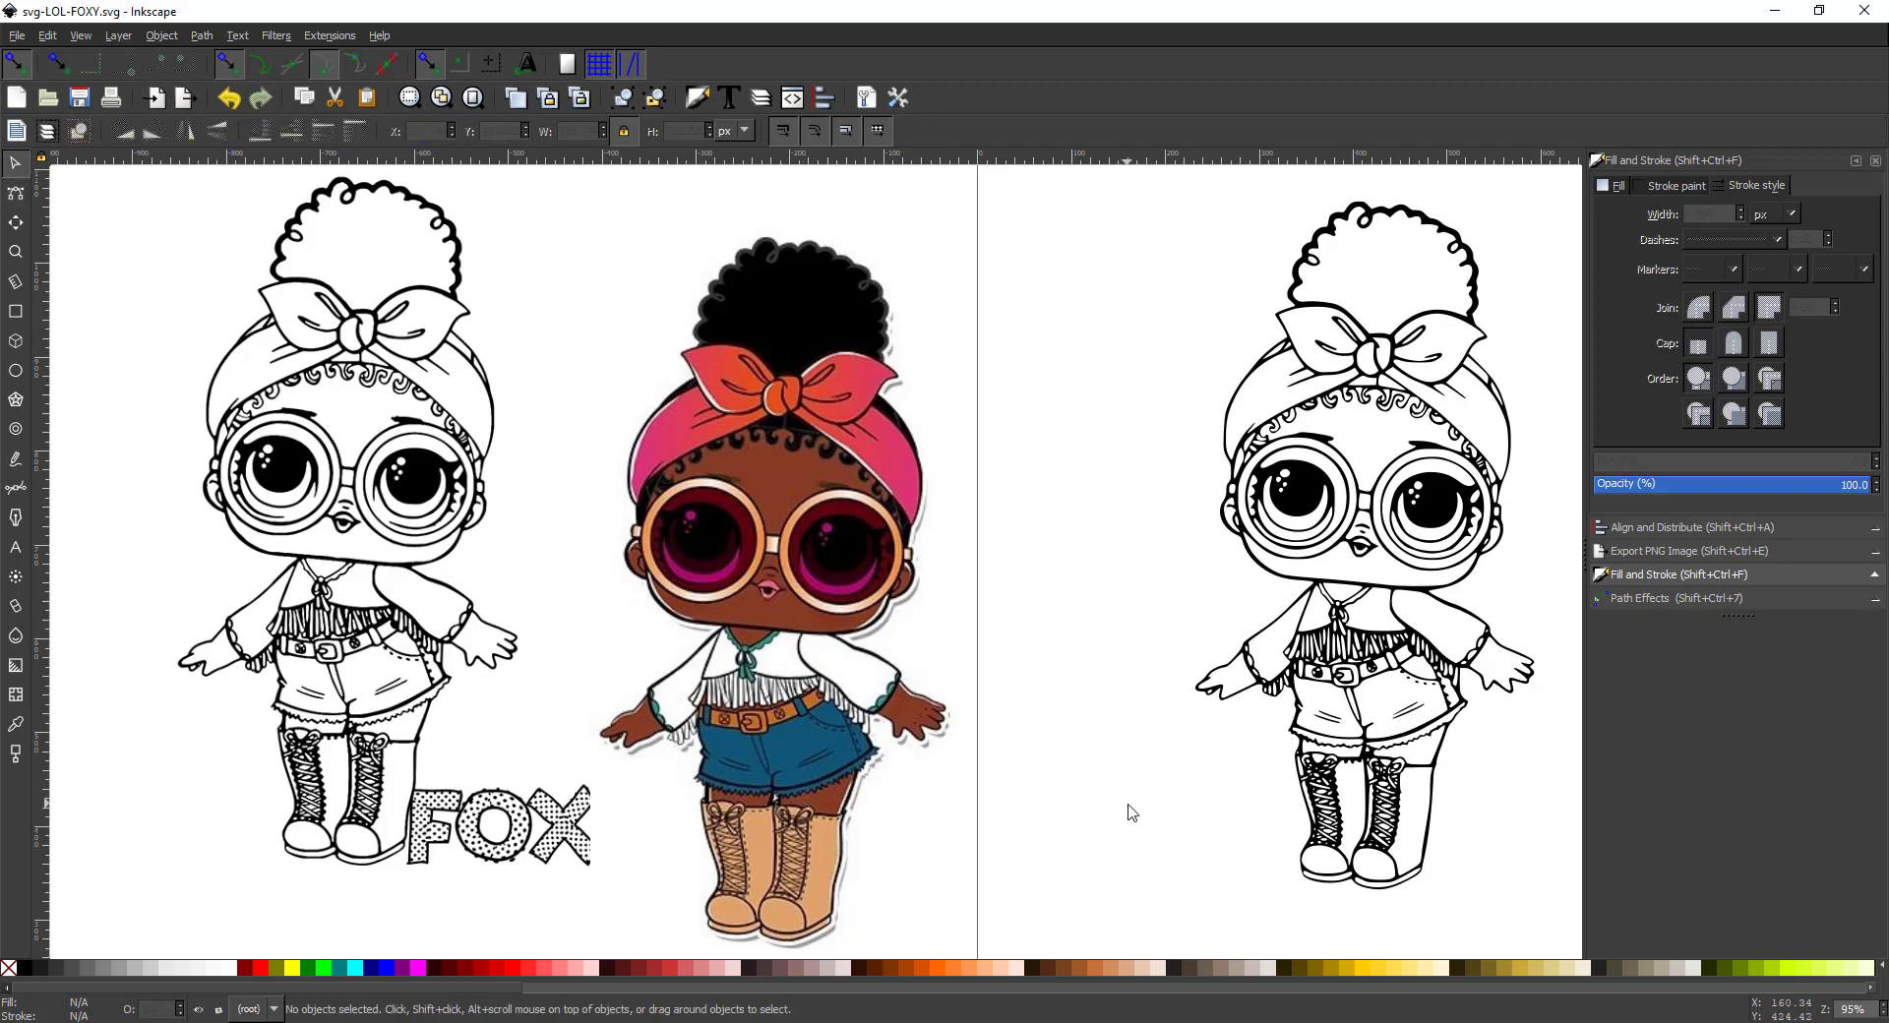
drag(1132, 813, 735, 823)
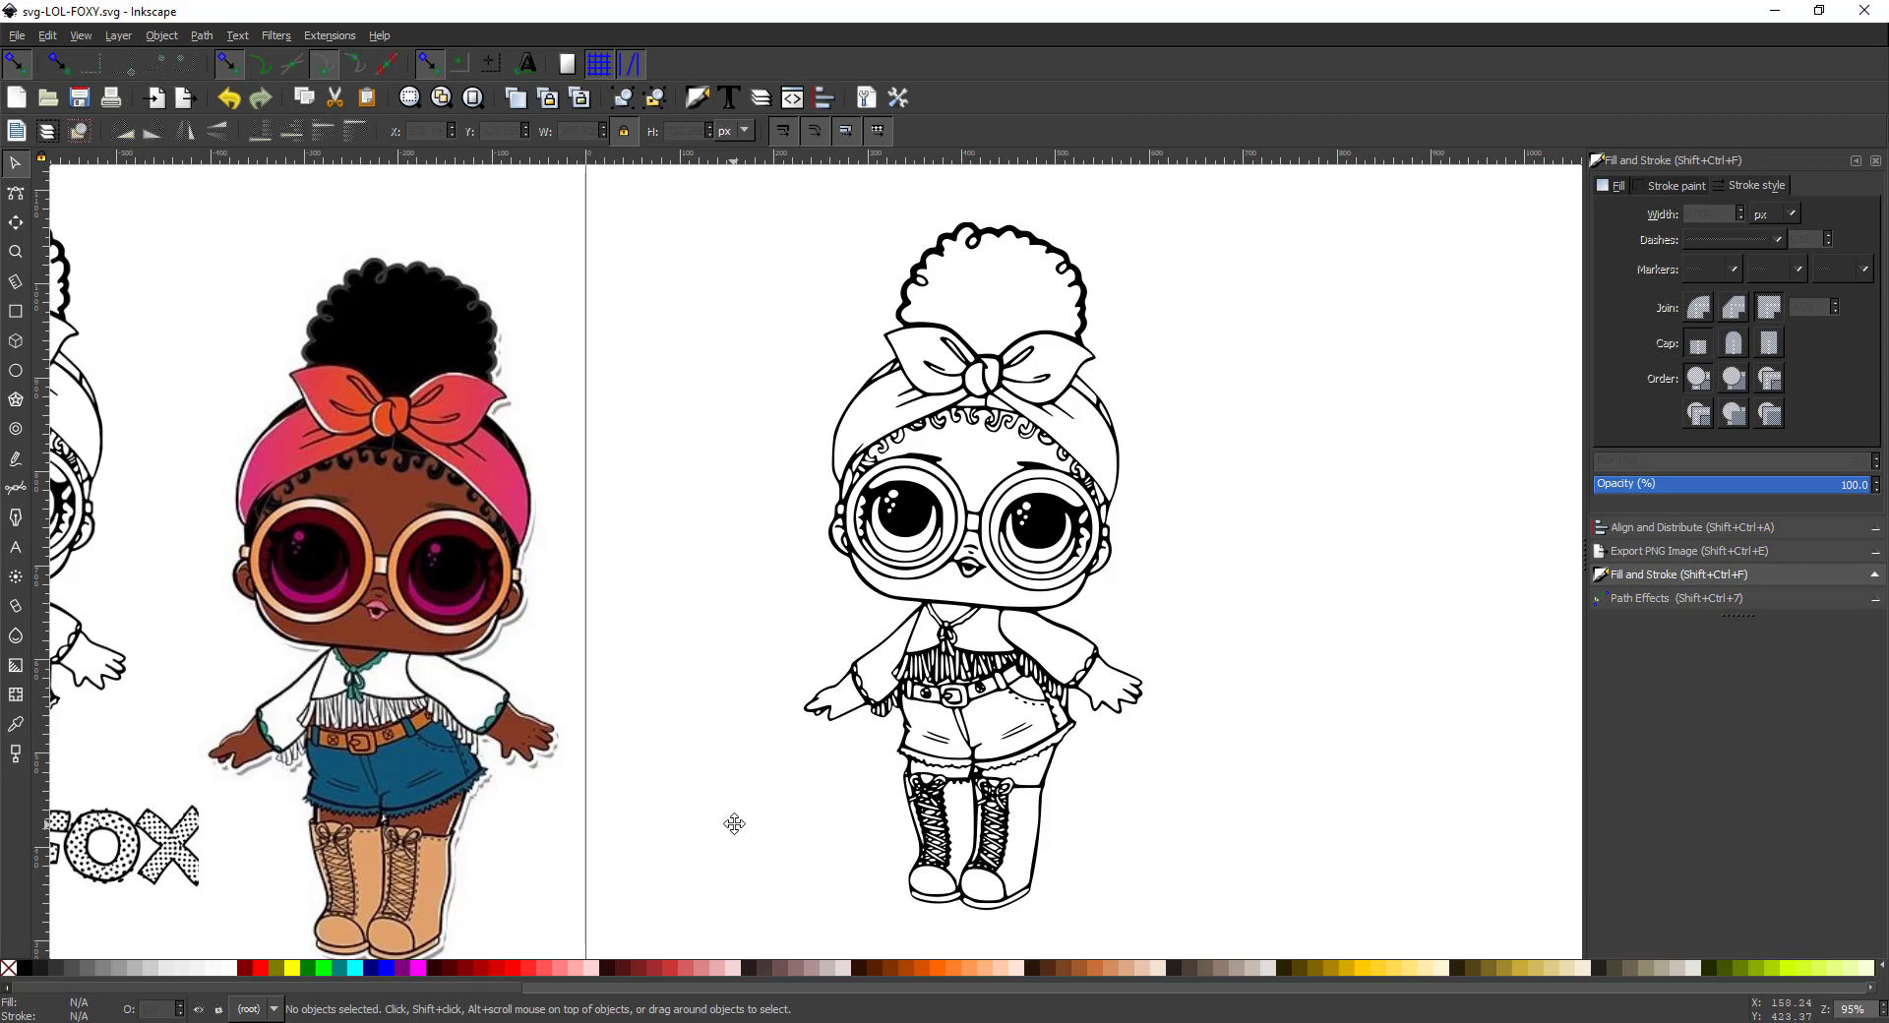
Fill both hands of the line drawing with the brown skin colour sampled from the reference doll's hand, using bounded-area fill
click(17, 725)
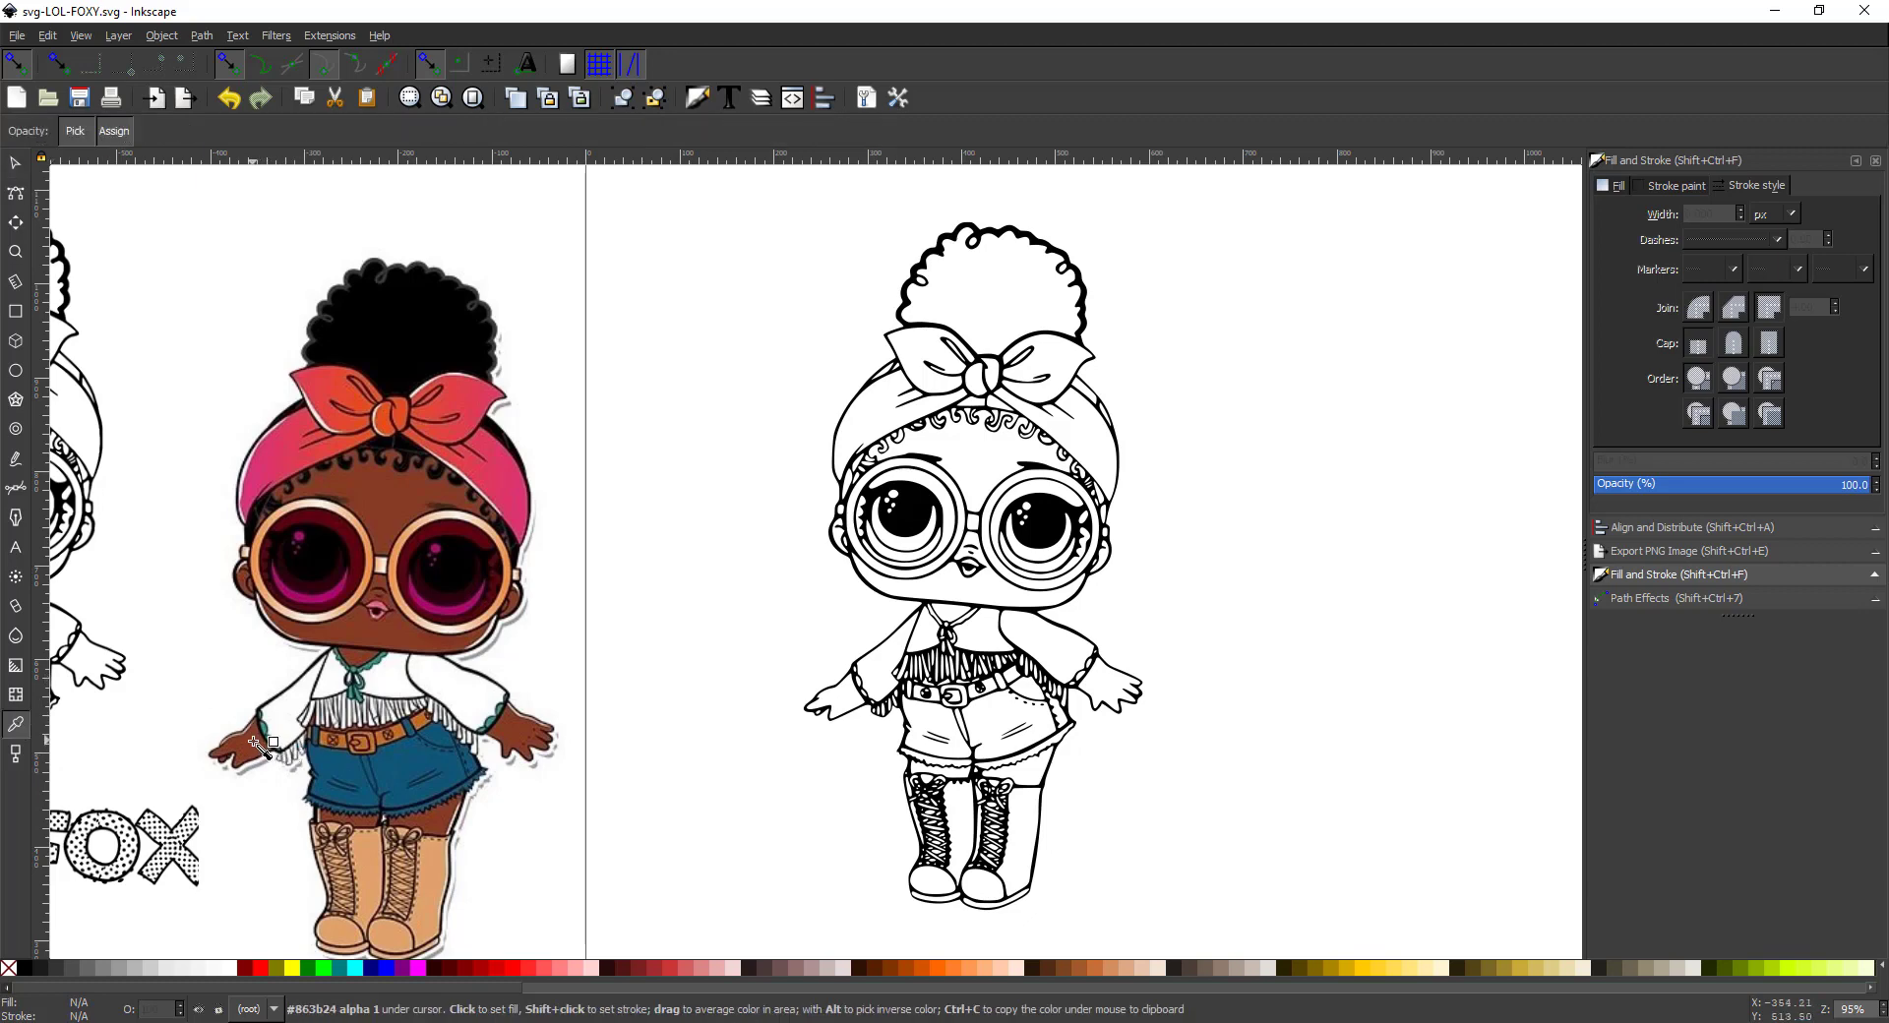
click(260, 748)
click(16, 635)
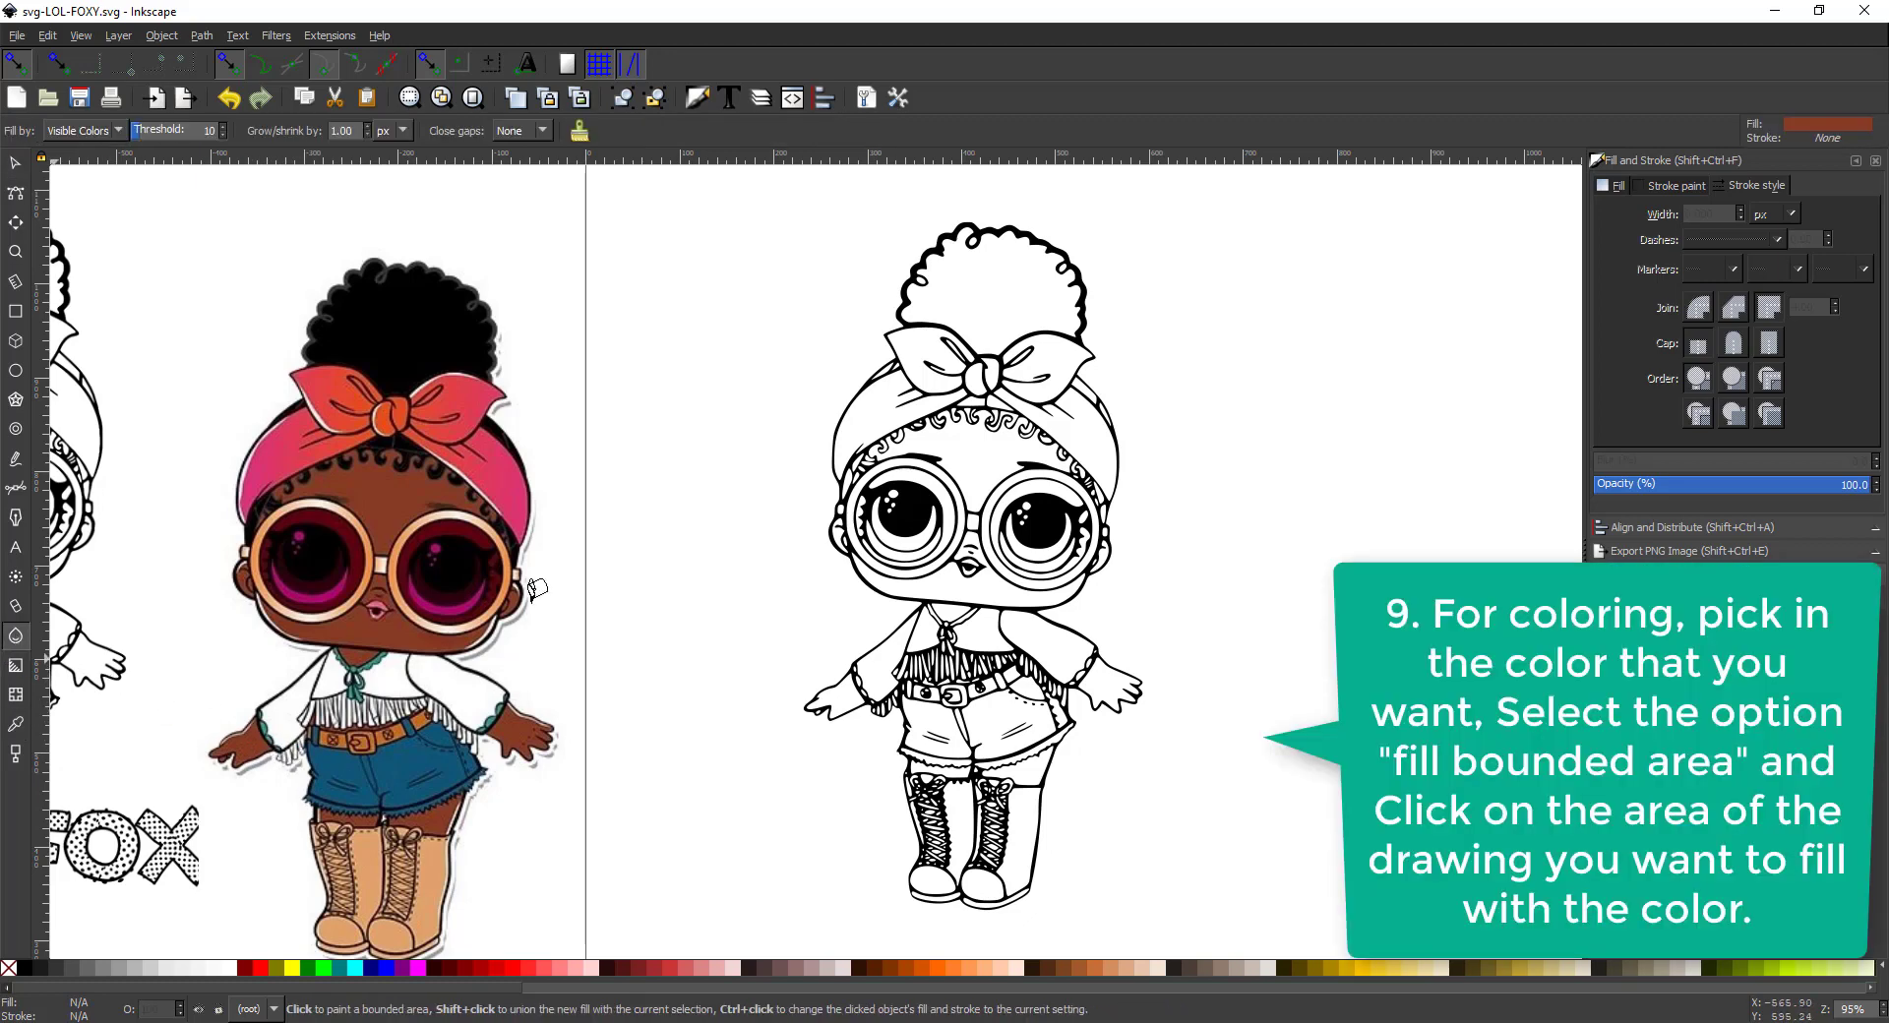
click(837, 704)
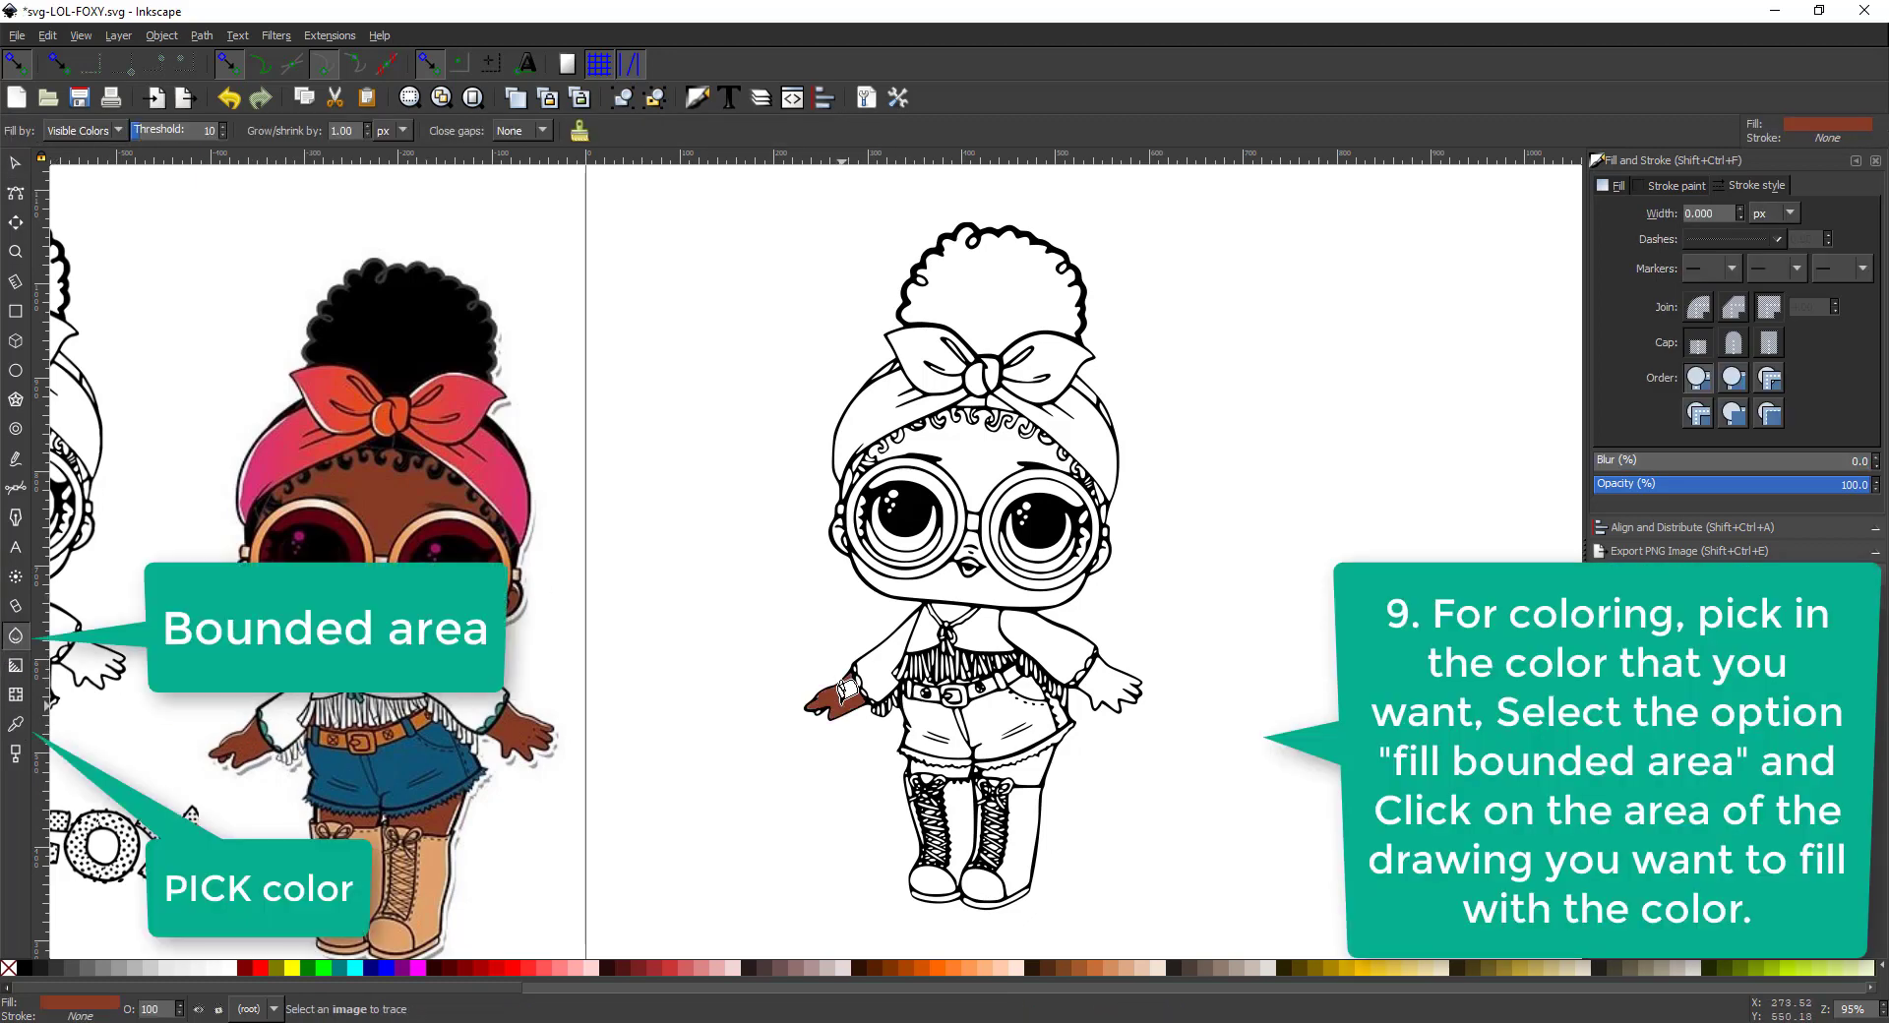
click(1109, 677)
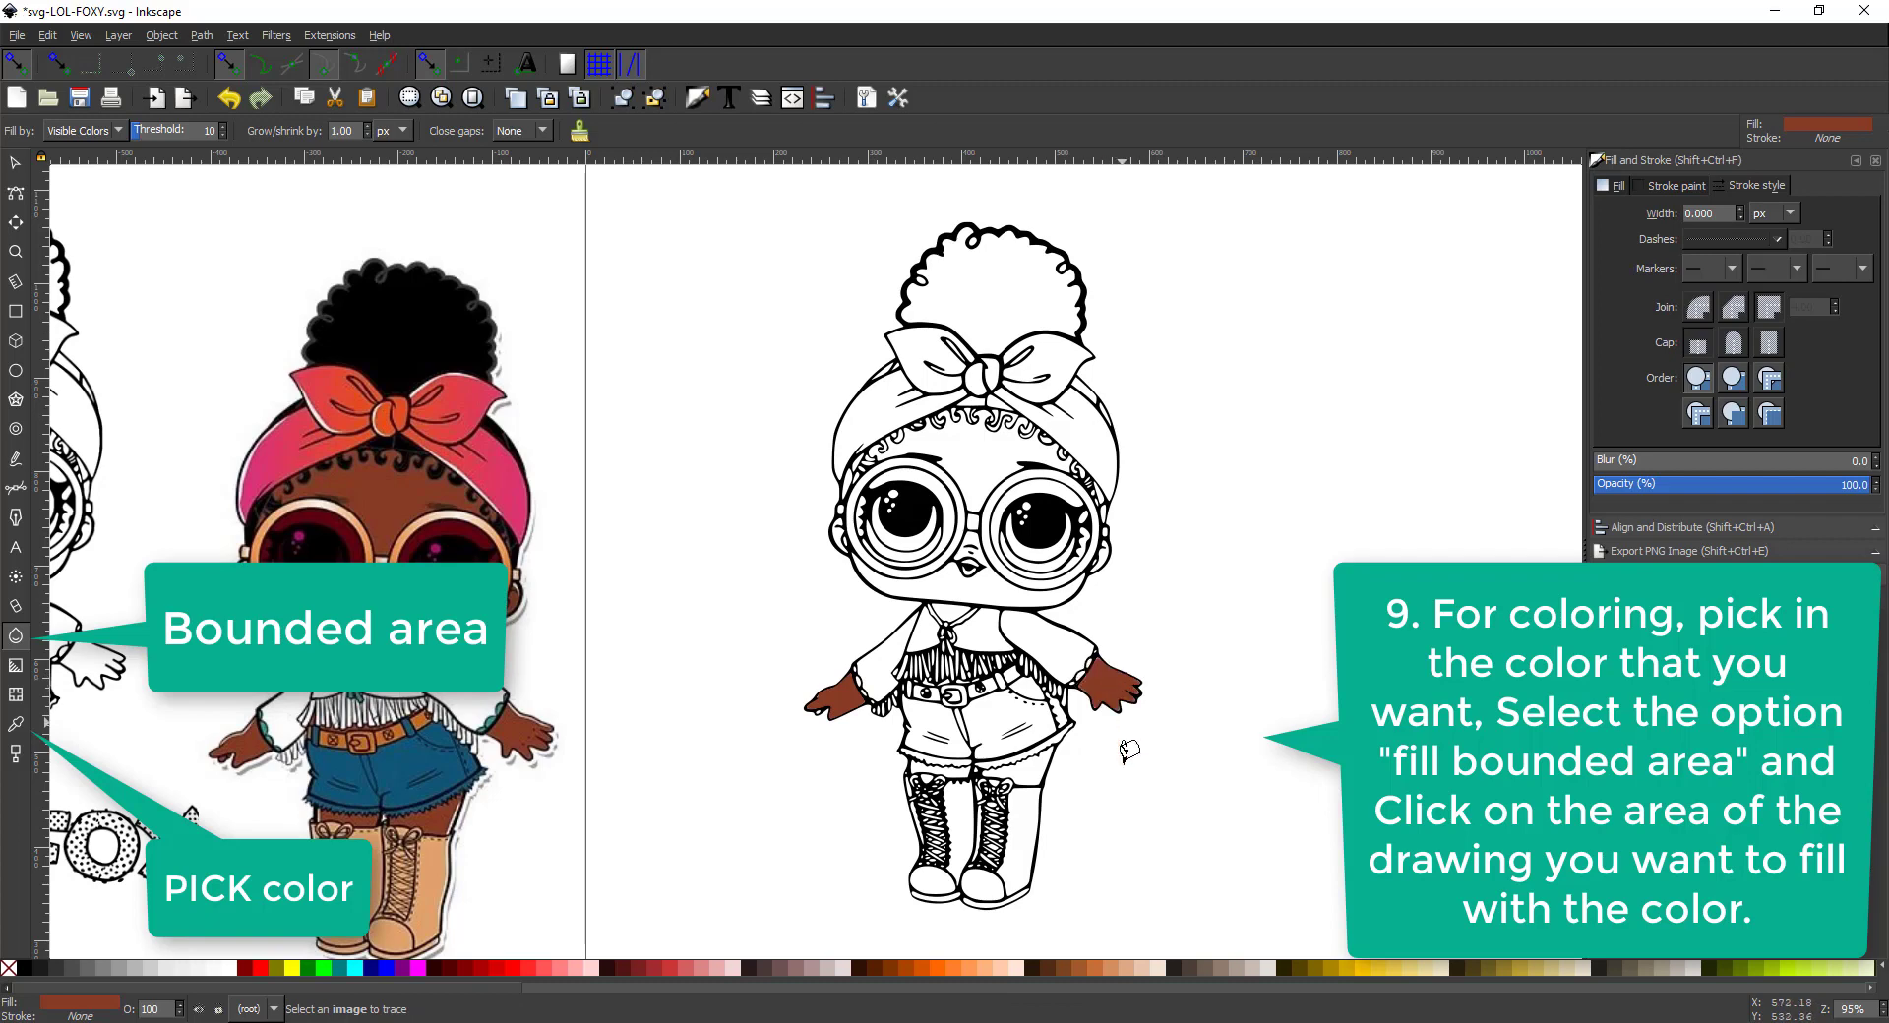
Fill the thighs, forehead and lower face of the line drawing with the same brown skin colour
click(918, 760)
click(1029, 764)
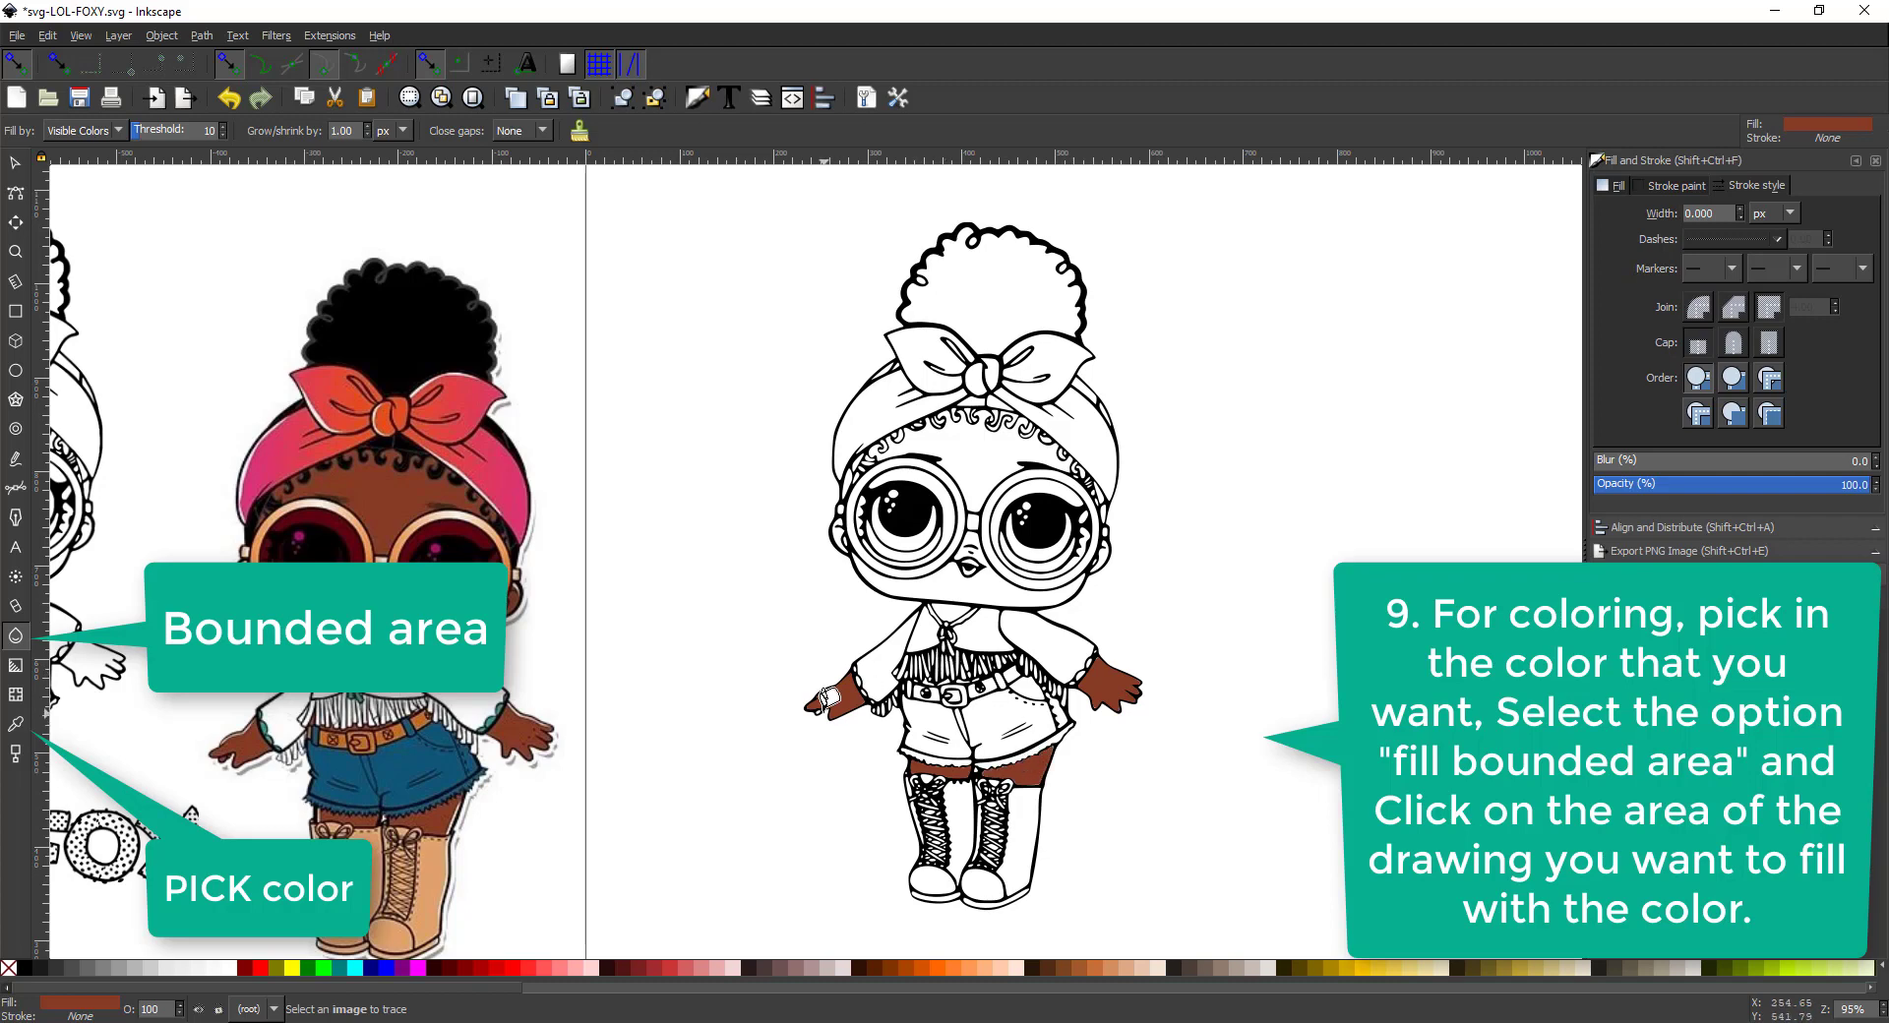
click(984, 453)
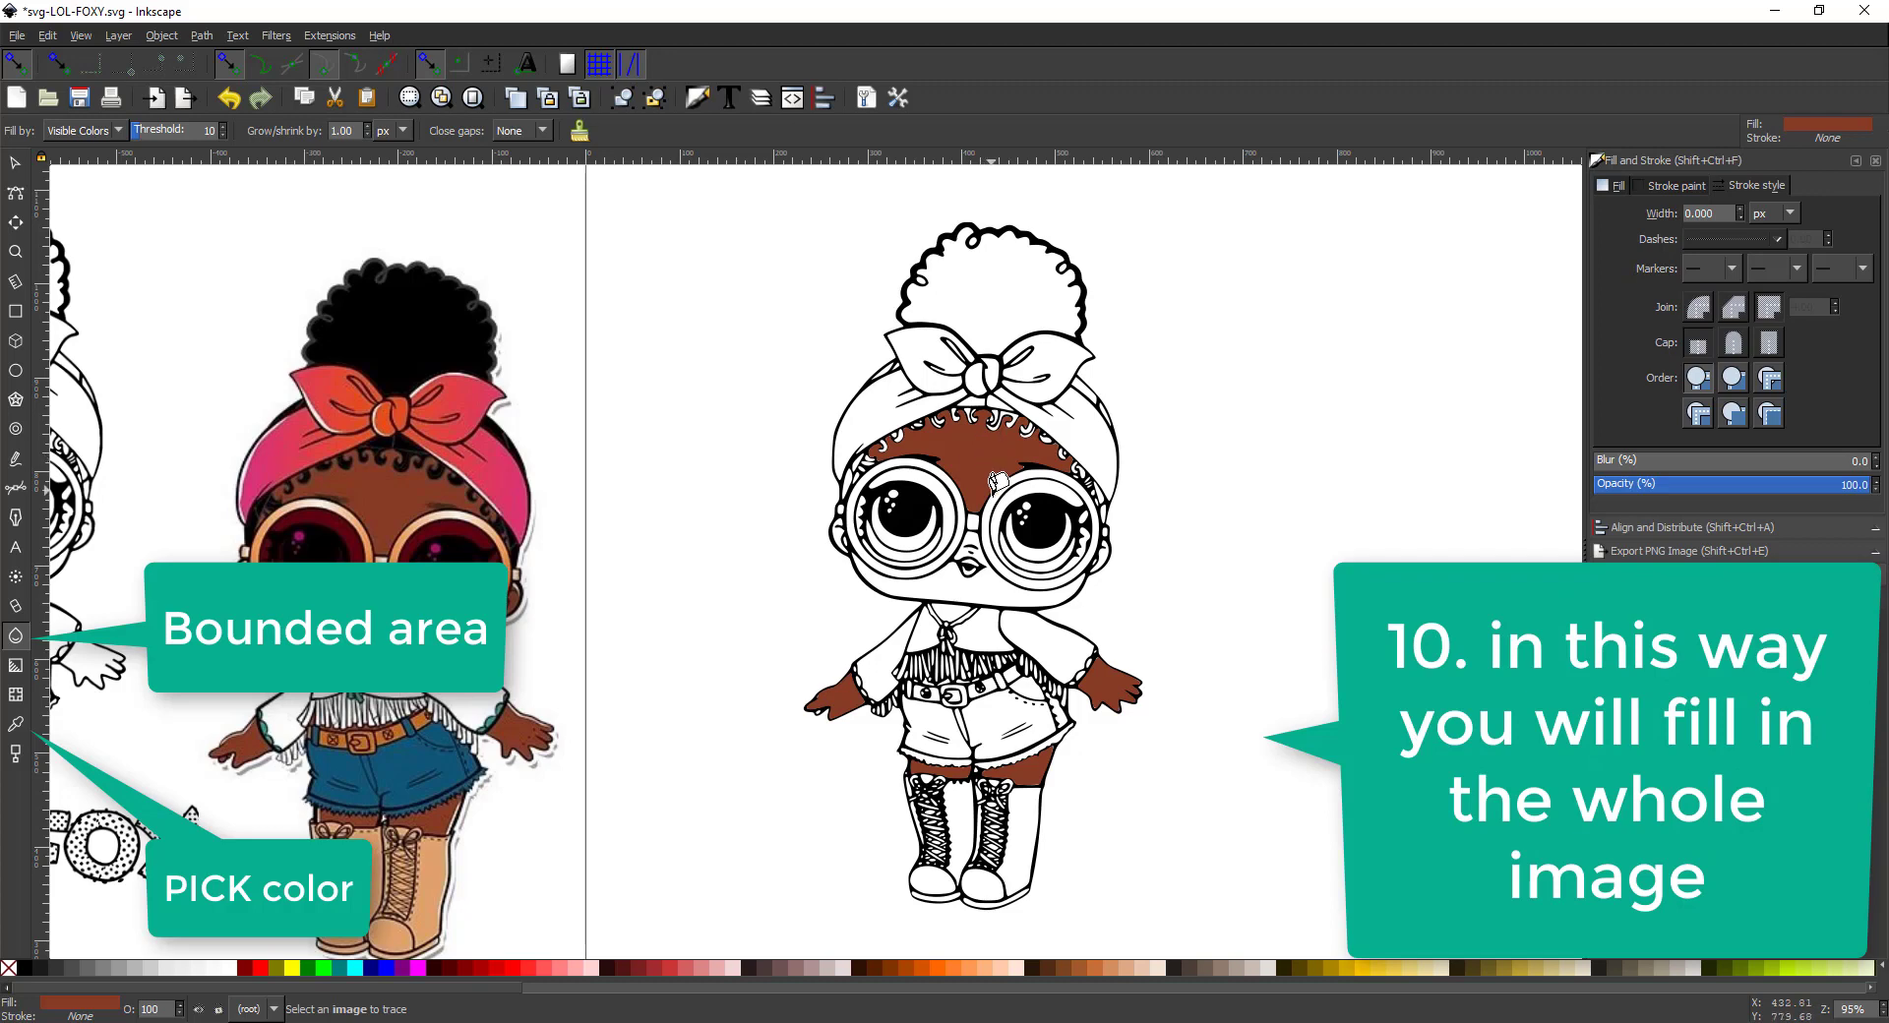
click(998, 580)
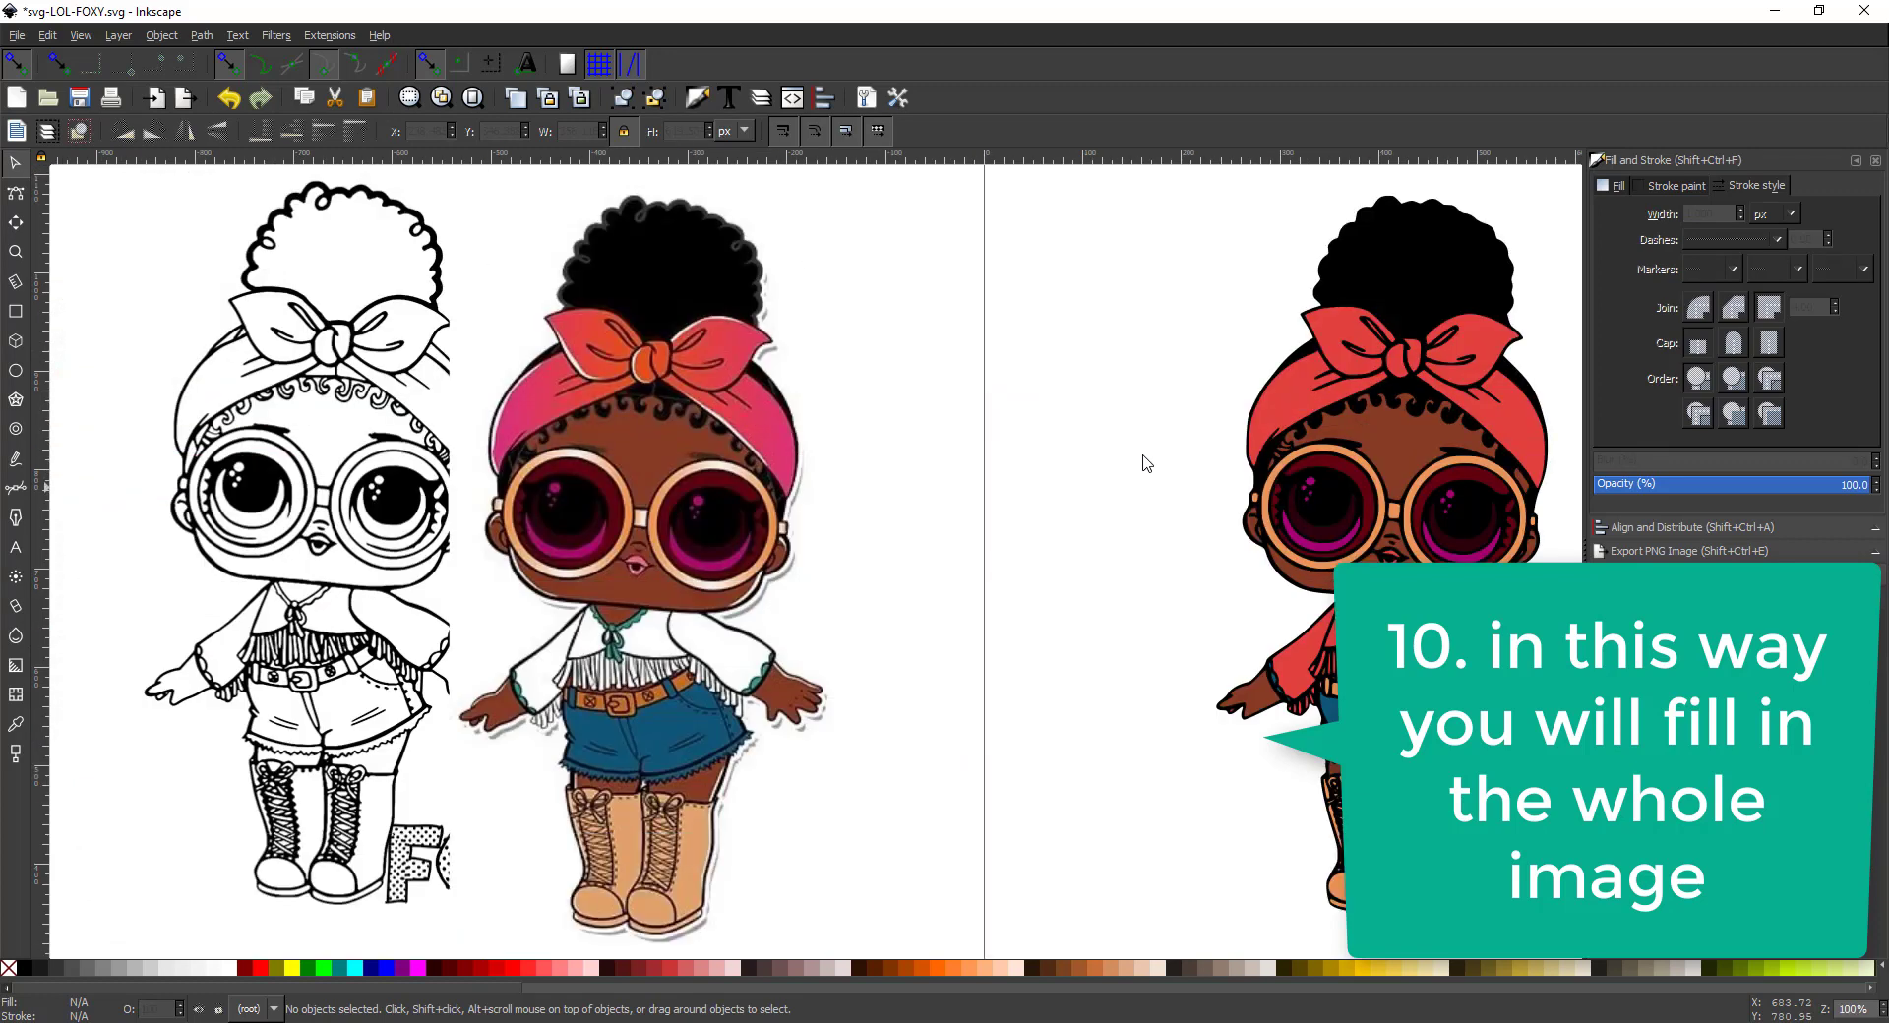
Duplicate the fully coloured doll beside the original and pull the orange glasses, belt and boots layer off the copy
drag(1128, 835, 420, 807)
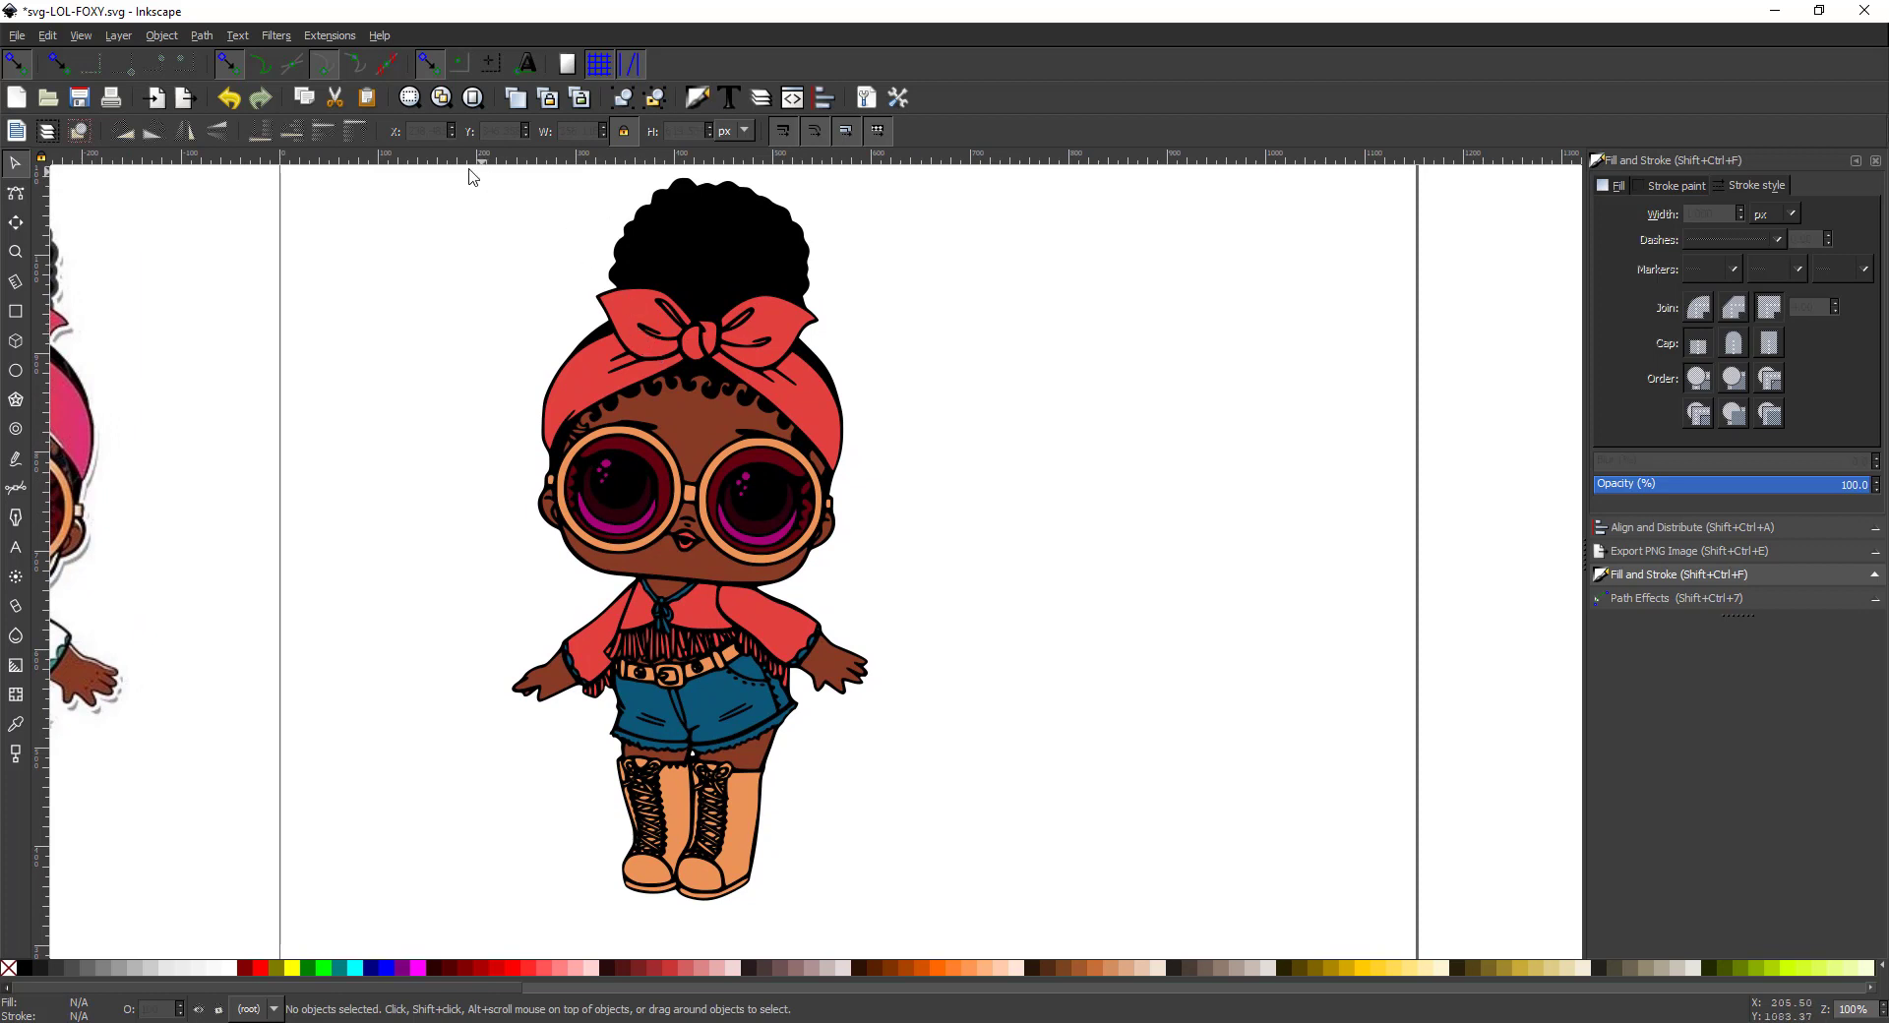
mouse_move(468, 180)
mouse_down()
mouse_move(989, 374)
mouse_move(917, 946)
mouse_up()
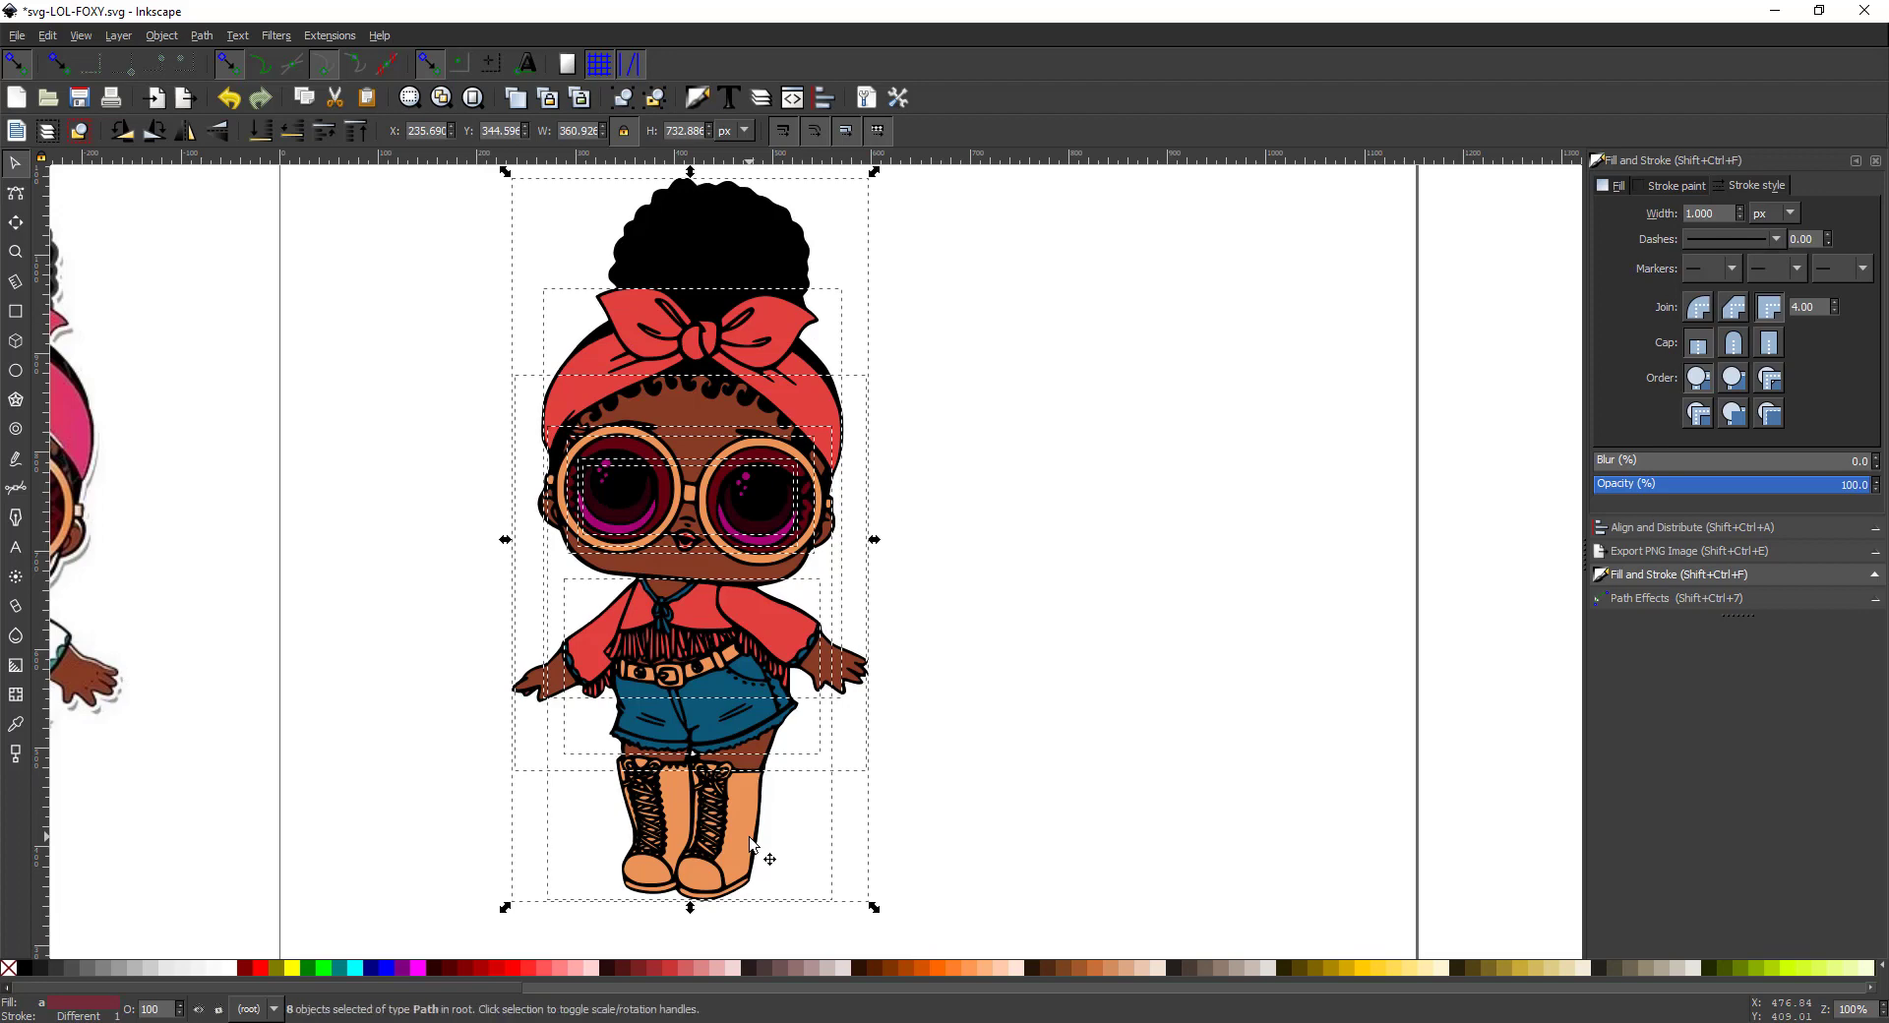
key(ctrl+d)
drag(750, 840, 1474, 817)
click(1413, 667)
click(1190, 814)
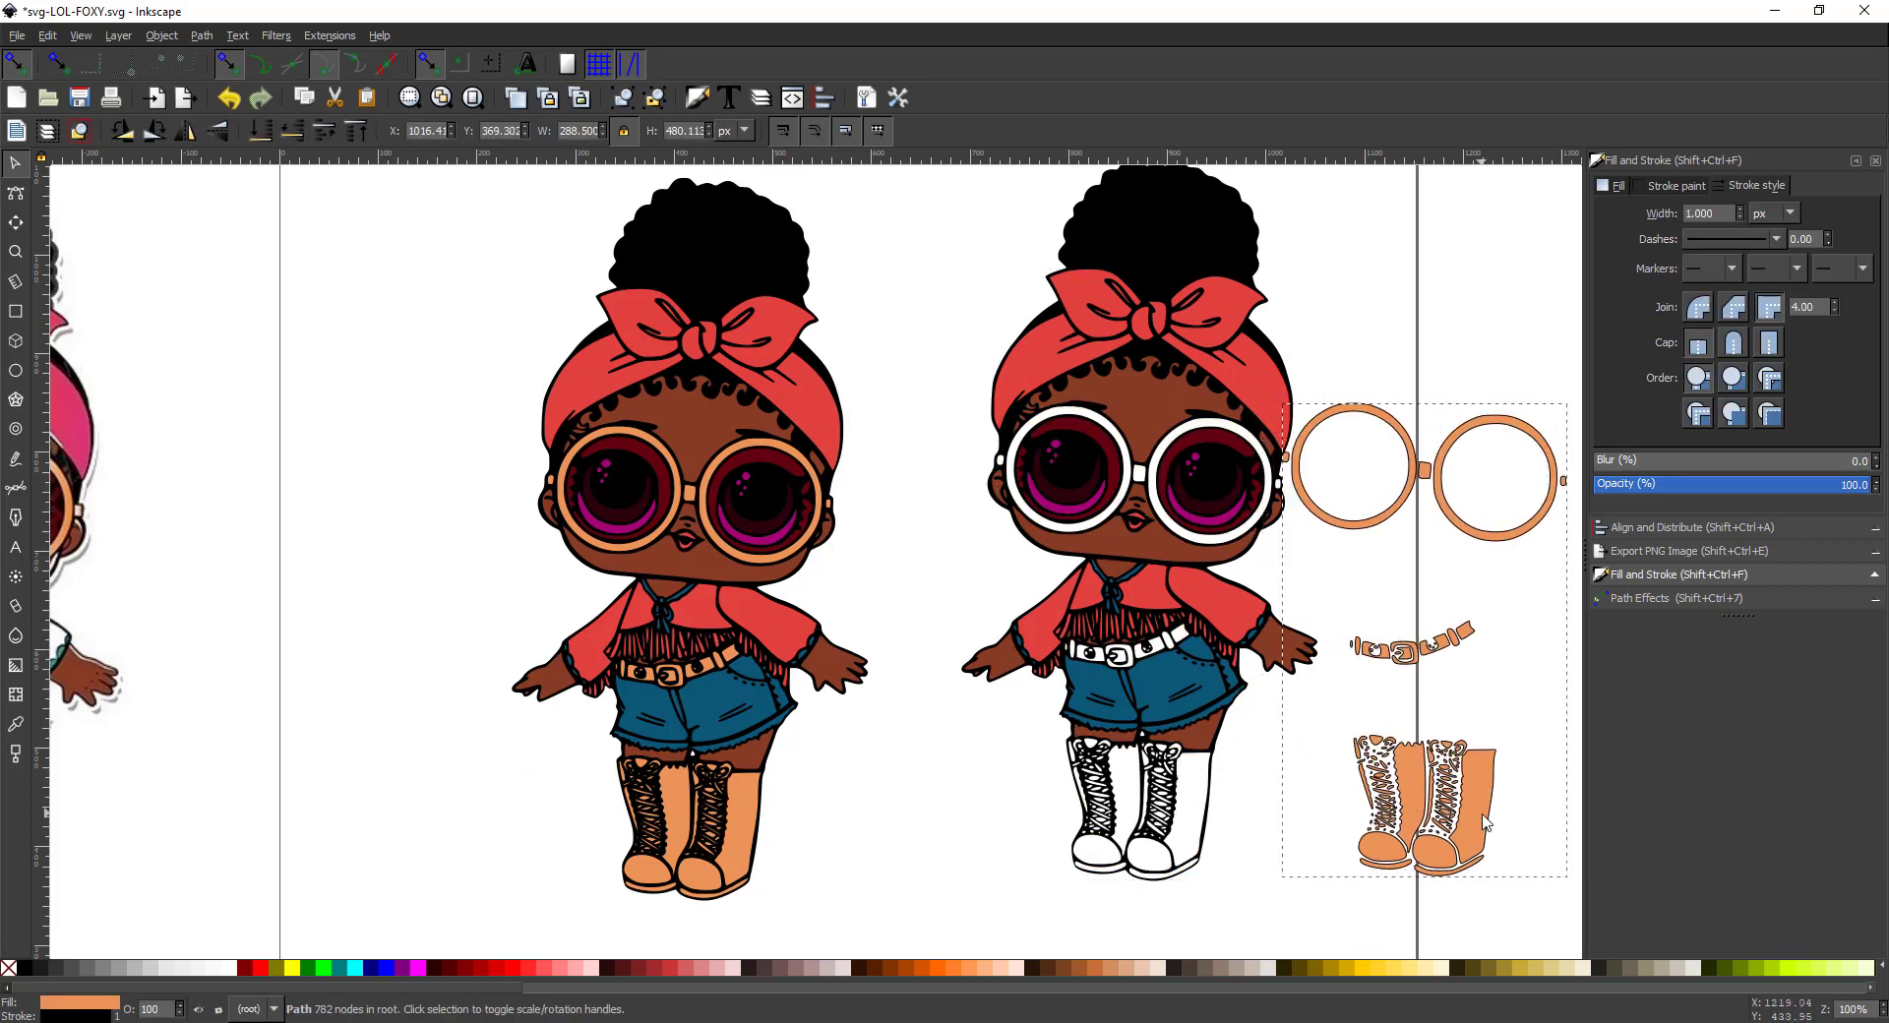
Pull the blue, brown, red, dark red and magenta colour layers off the duplicate doll's black outline
drag(1175, 706, 1422, 721)
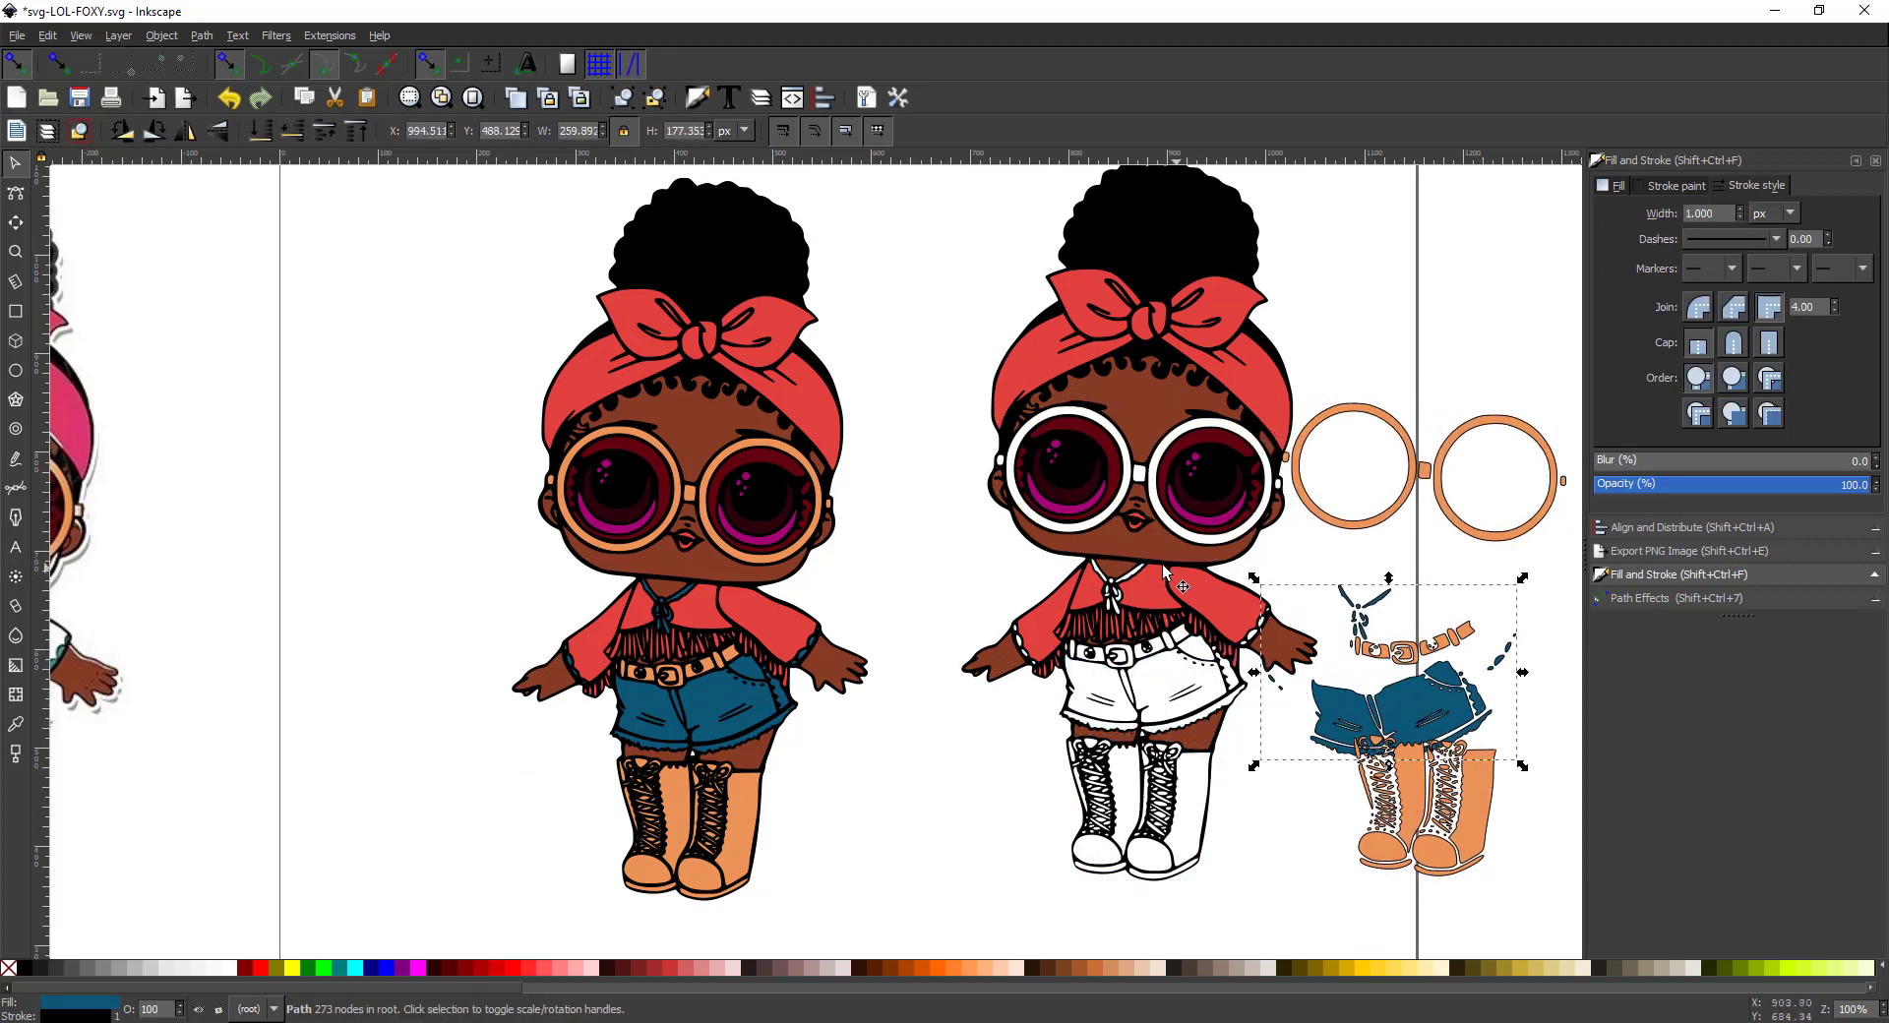
drag(1288, 592, 1592, 626)
drag(1160, 551, 1482, 590)
drag(1173, 446, 1476, 470)
drag(1030, 507, 1444, 527)
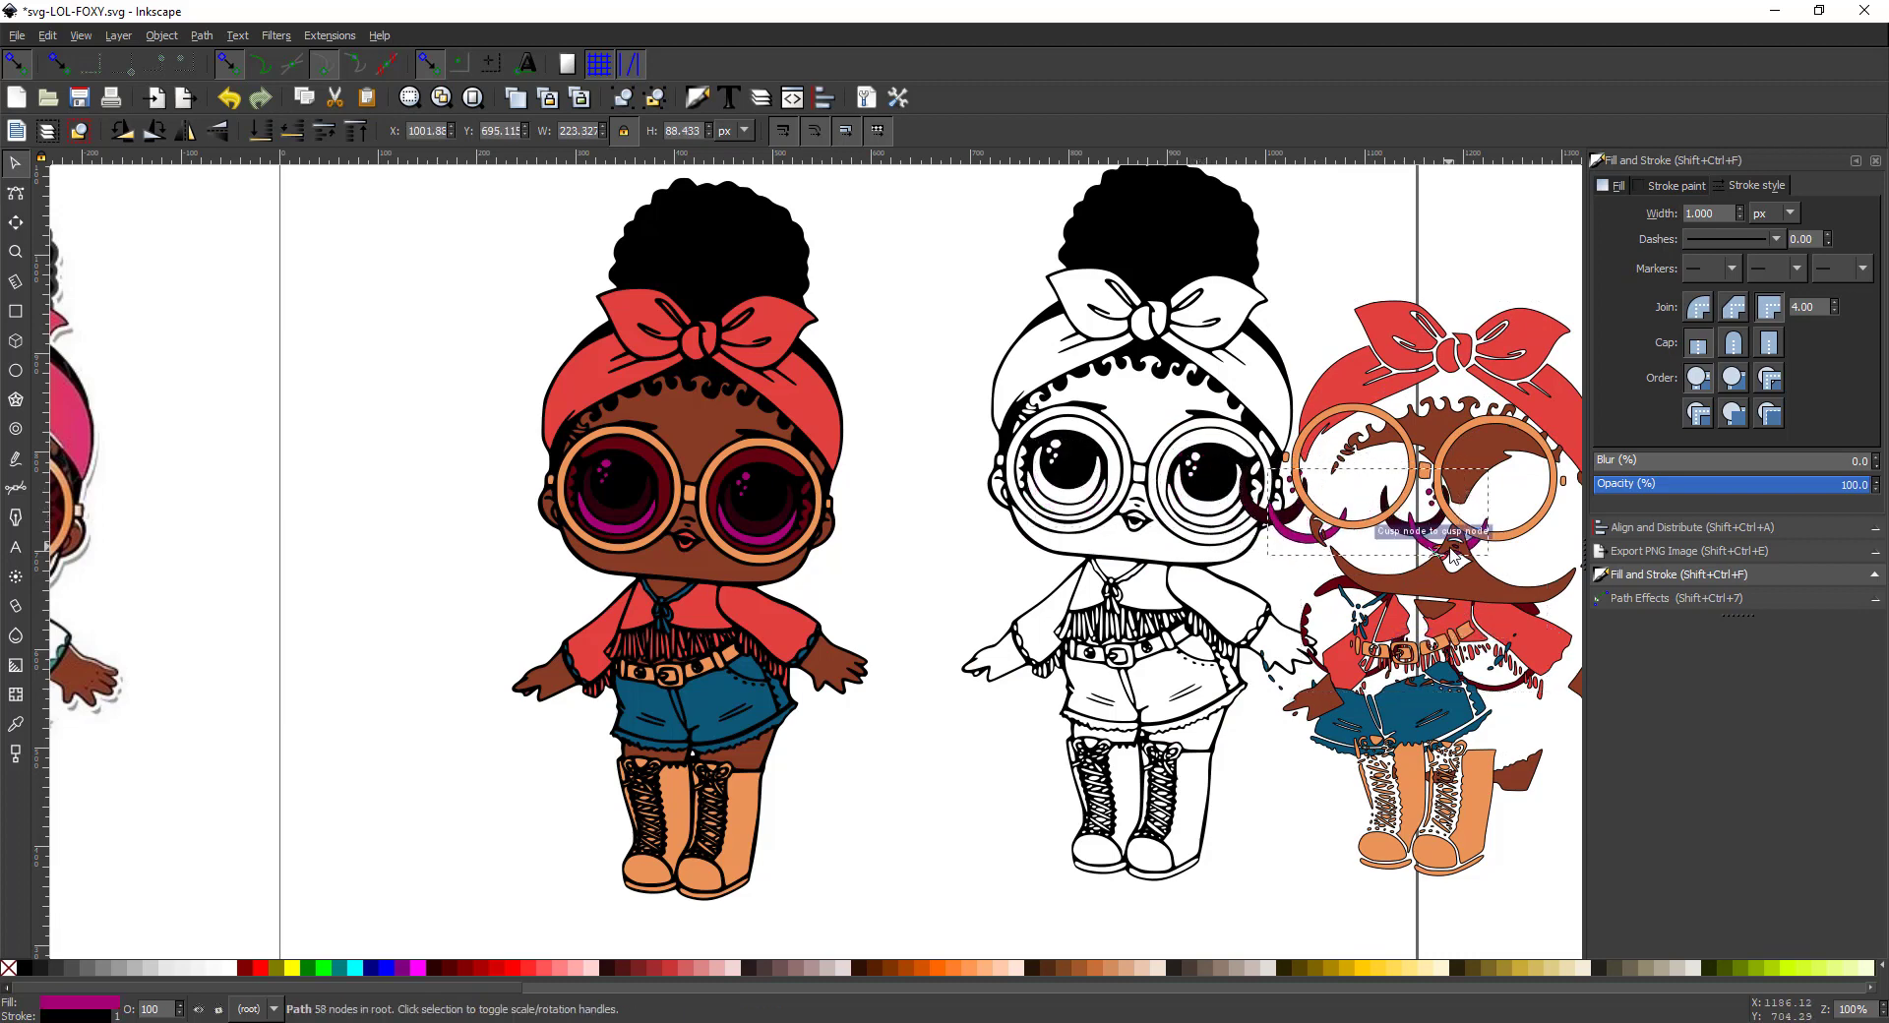
Delete the duplicate doll's outline and all of its separated colour layers
mouse_move(1184, 559)
mouse_down()
mouse_move(1124, 588)
mouse_move(1164, 576)
mouse_up()
drag(894, 203, 1426, 529)
drag(936, 222, 1527, 772)
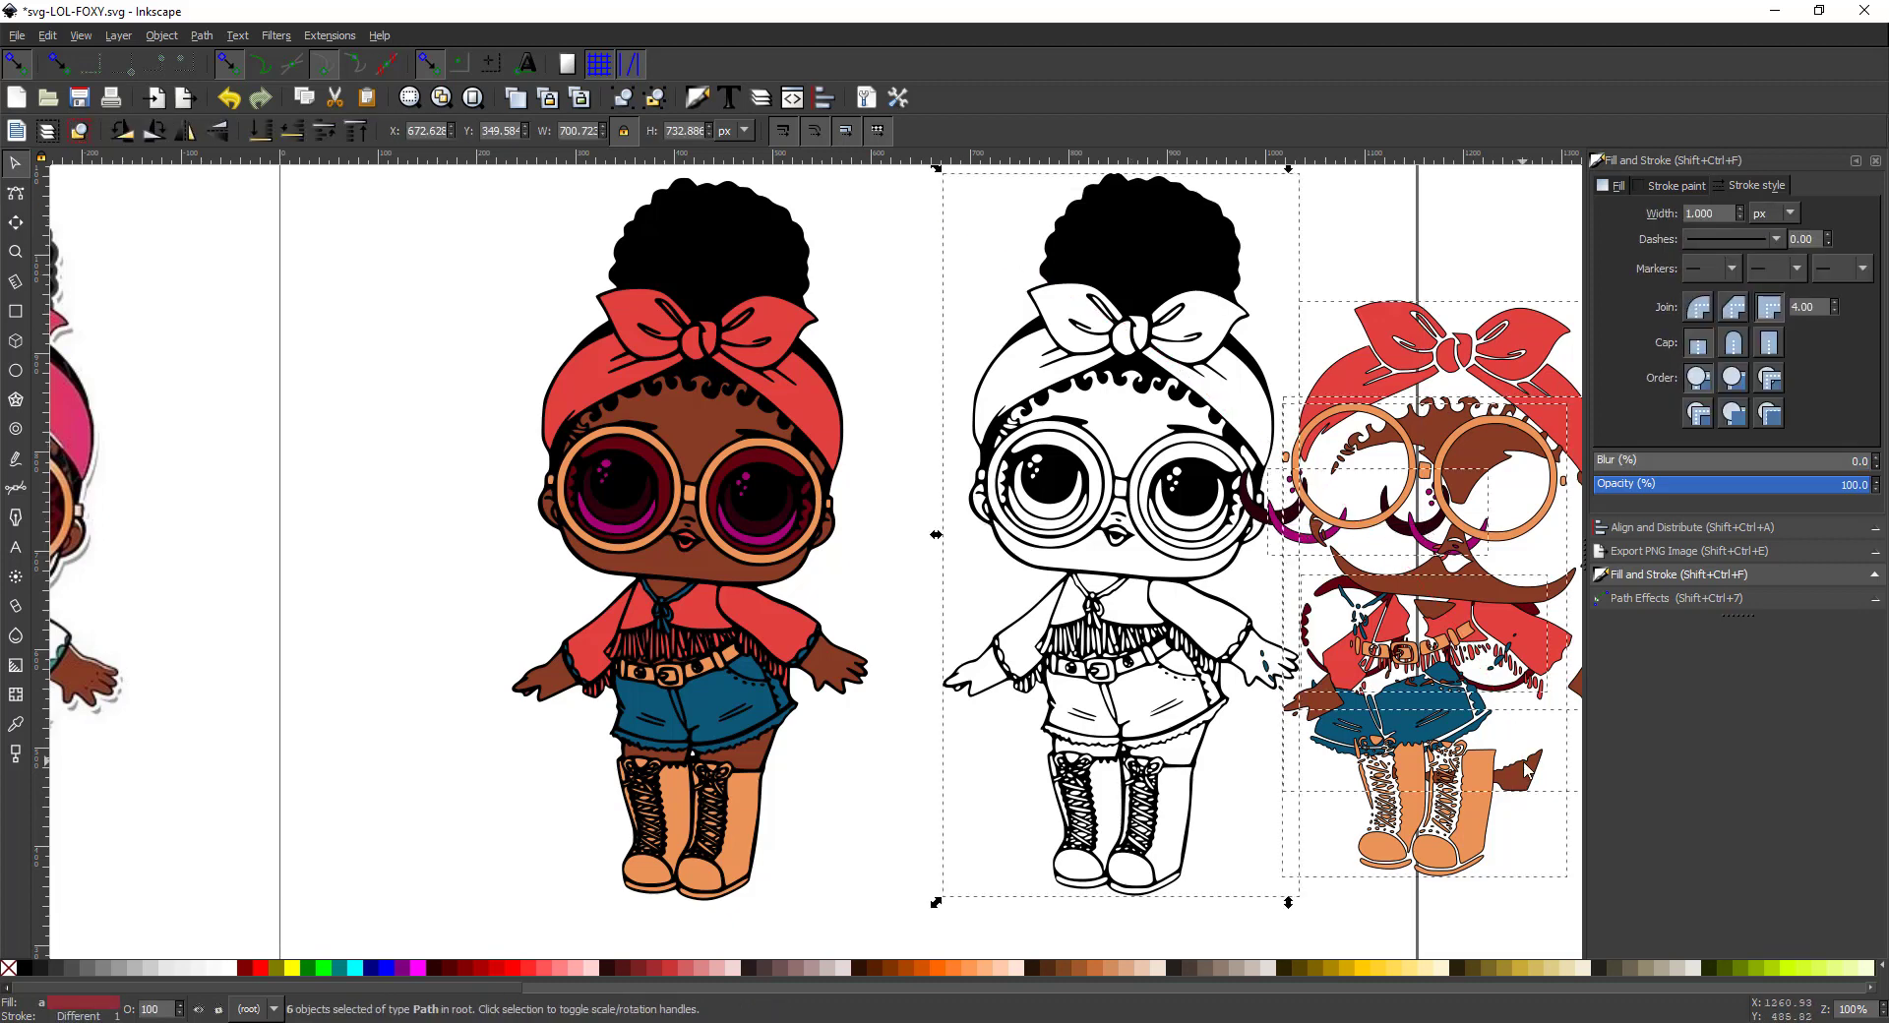
key(Delete)
drag(1140, 397, 1567, 810)
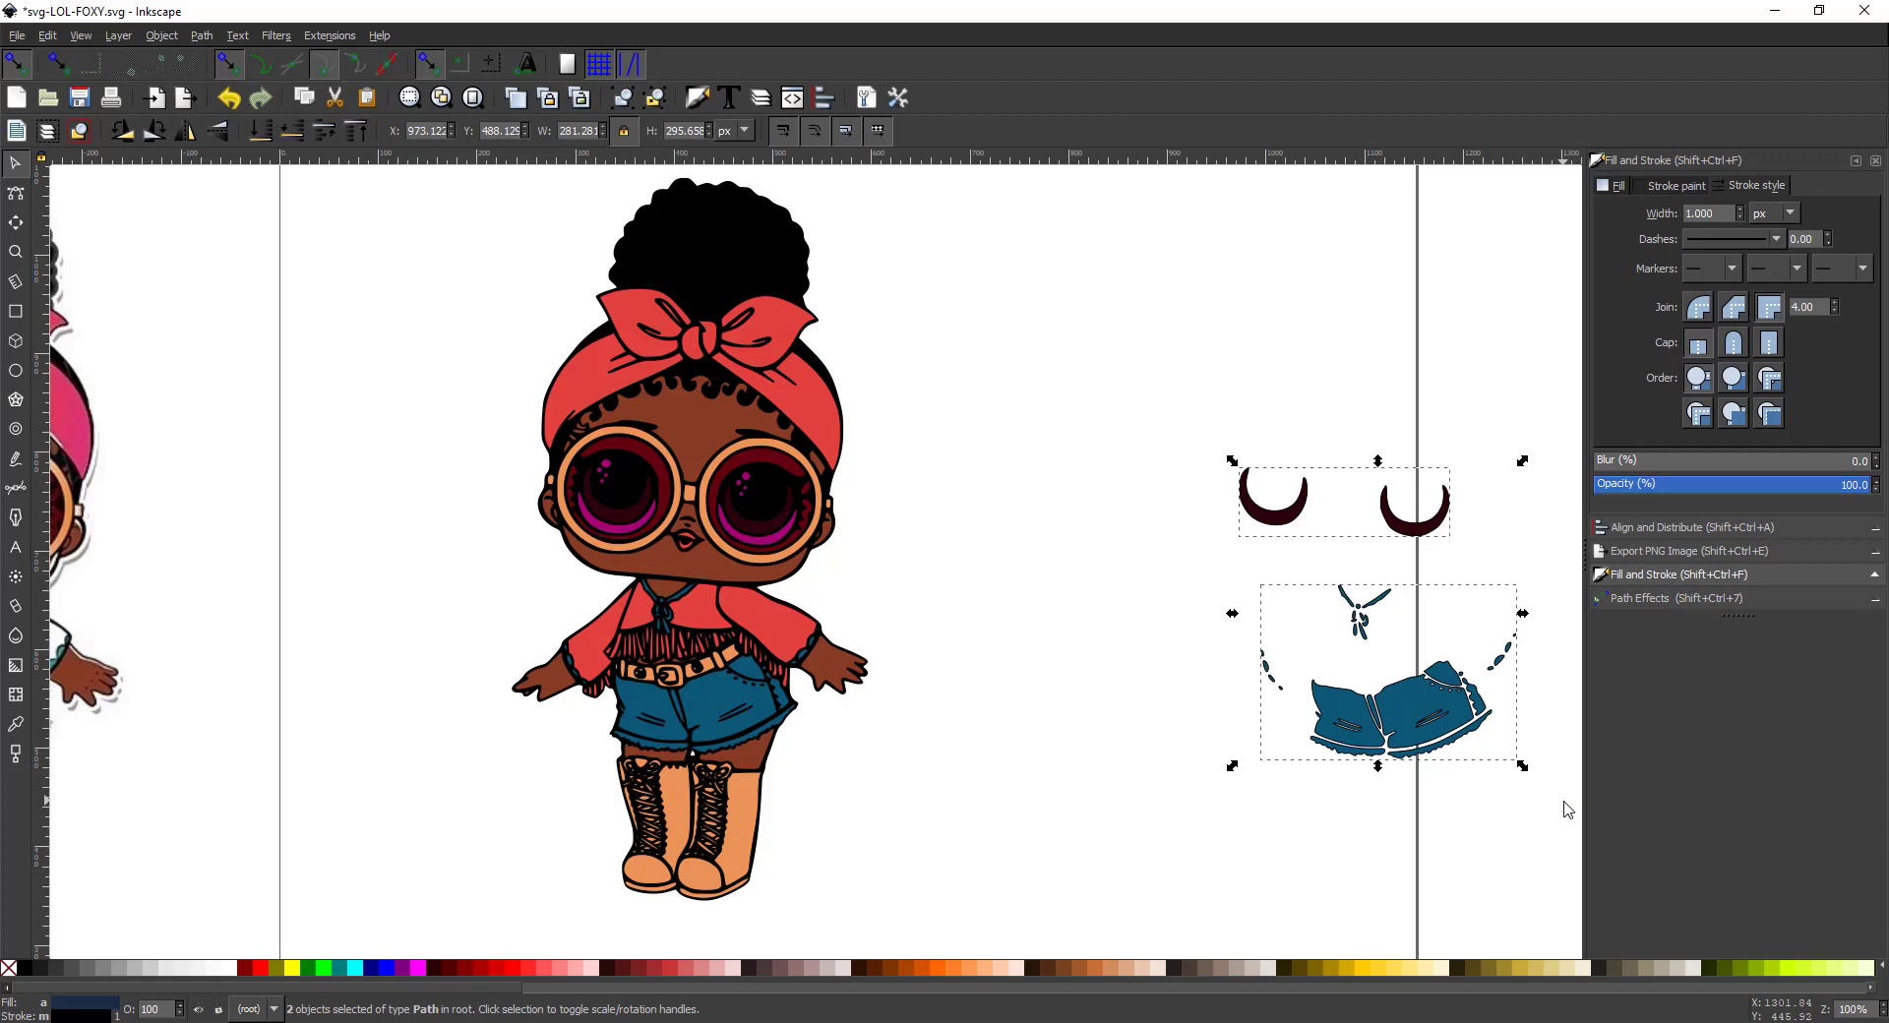
key(Delete)
Move the coloured doll to the middle of the page and group its eight paths
key(2)
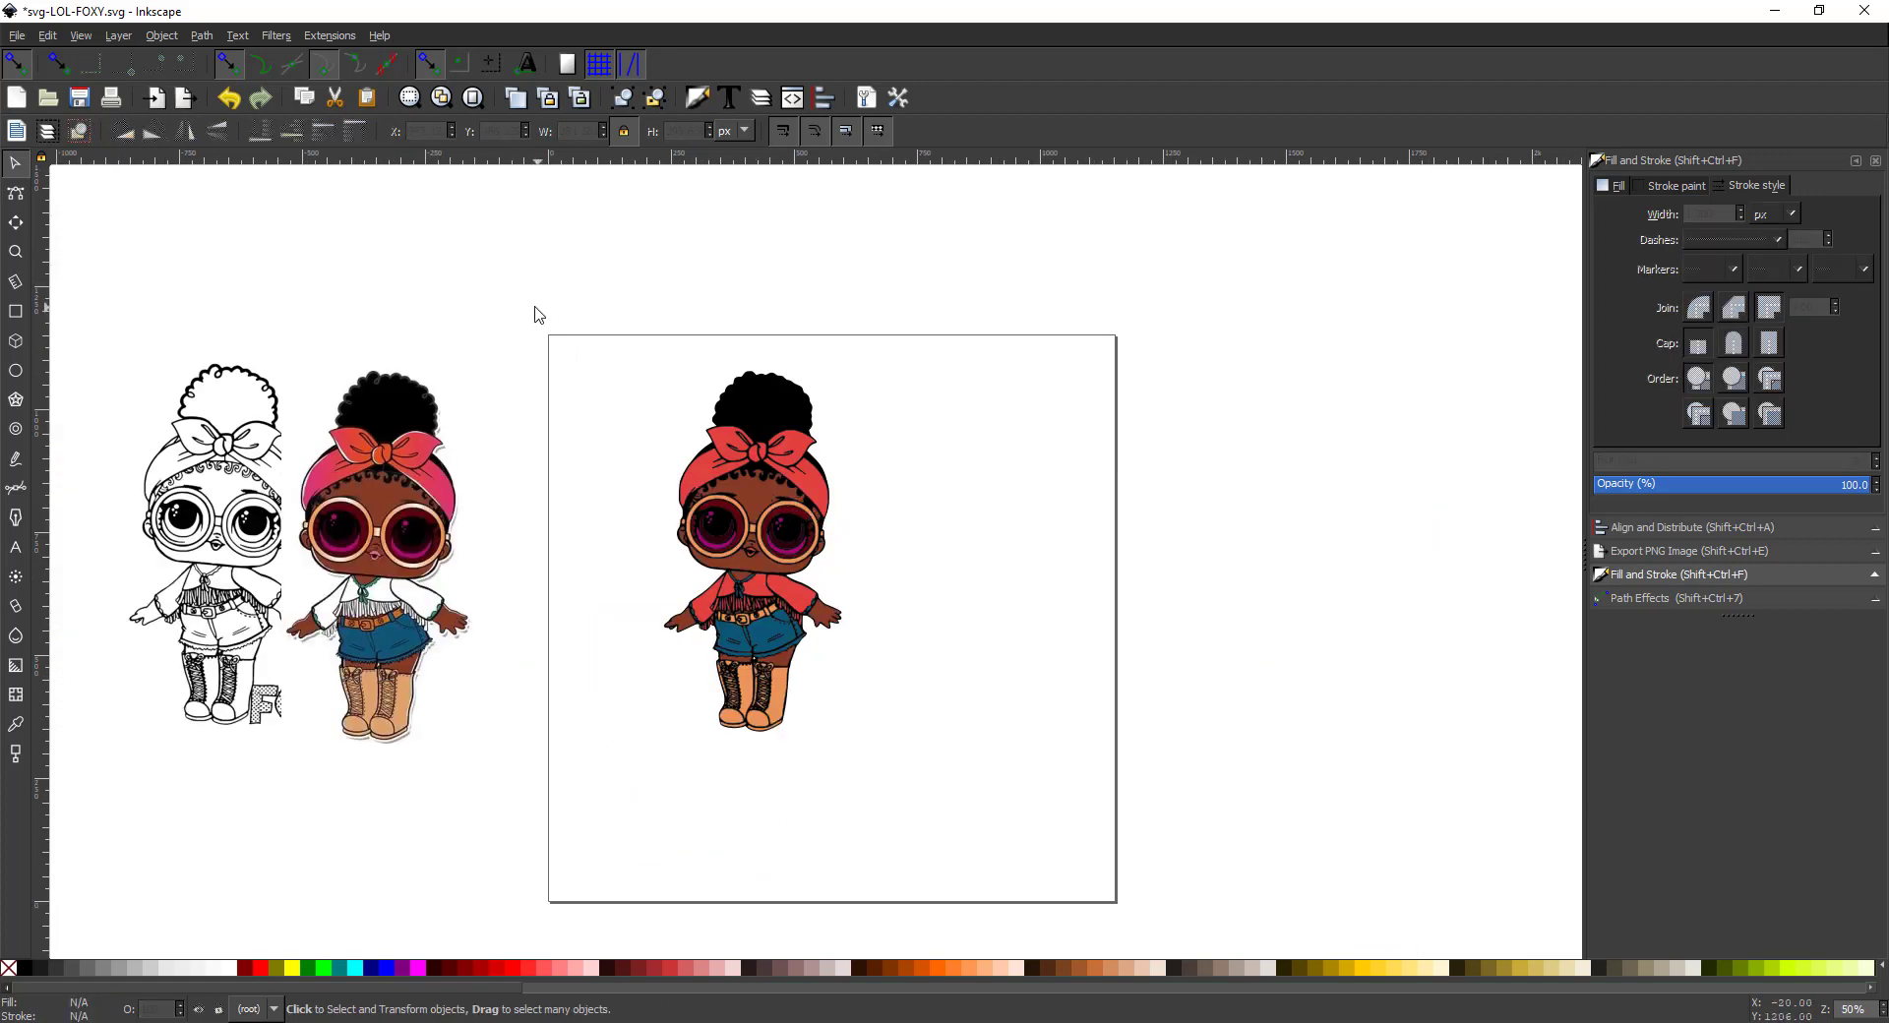
drag(604, 371, 959, 814)
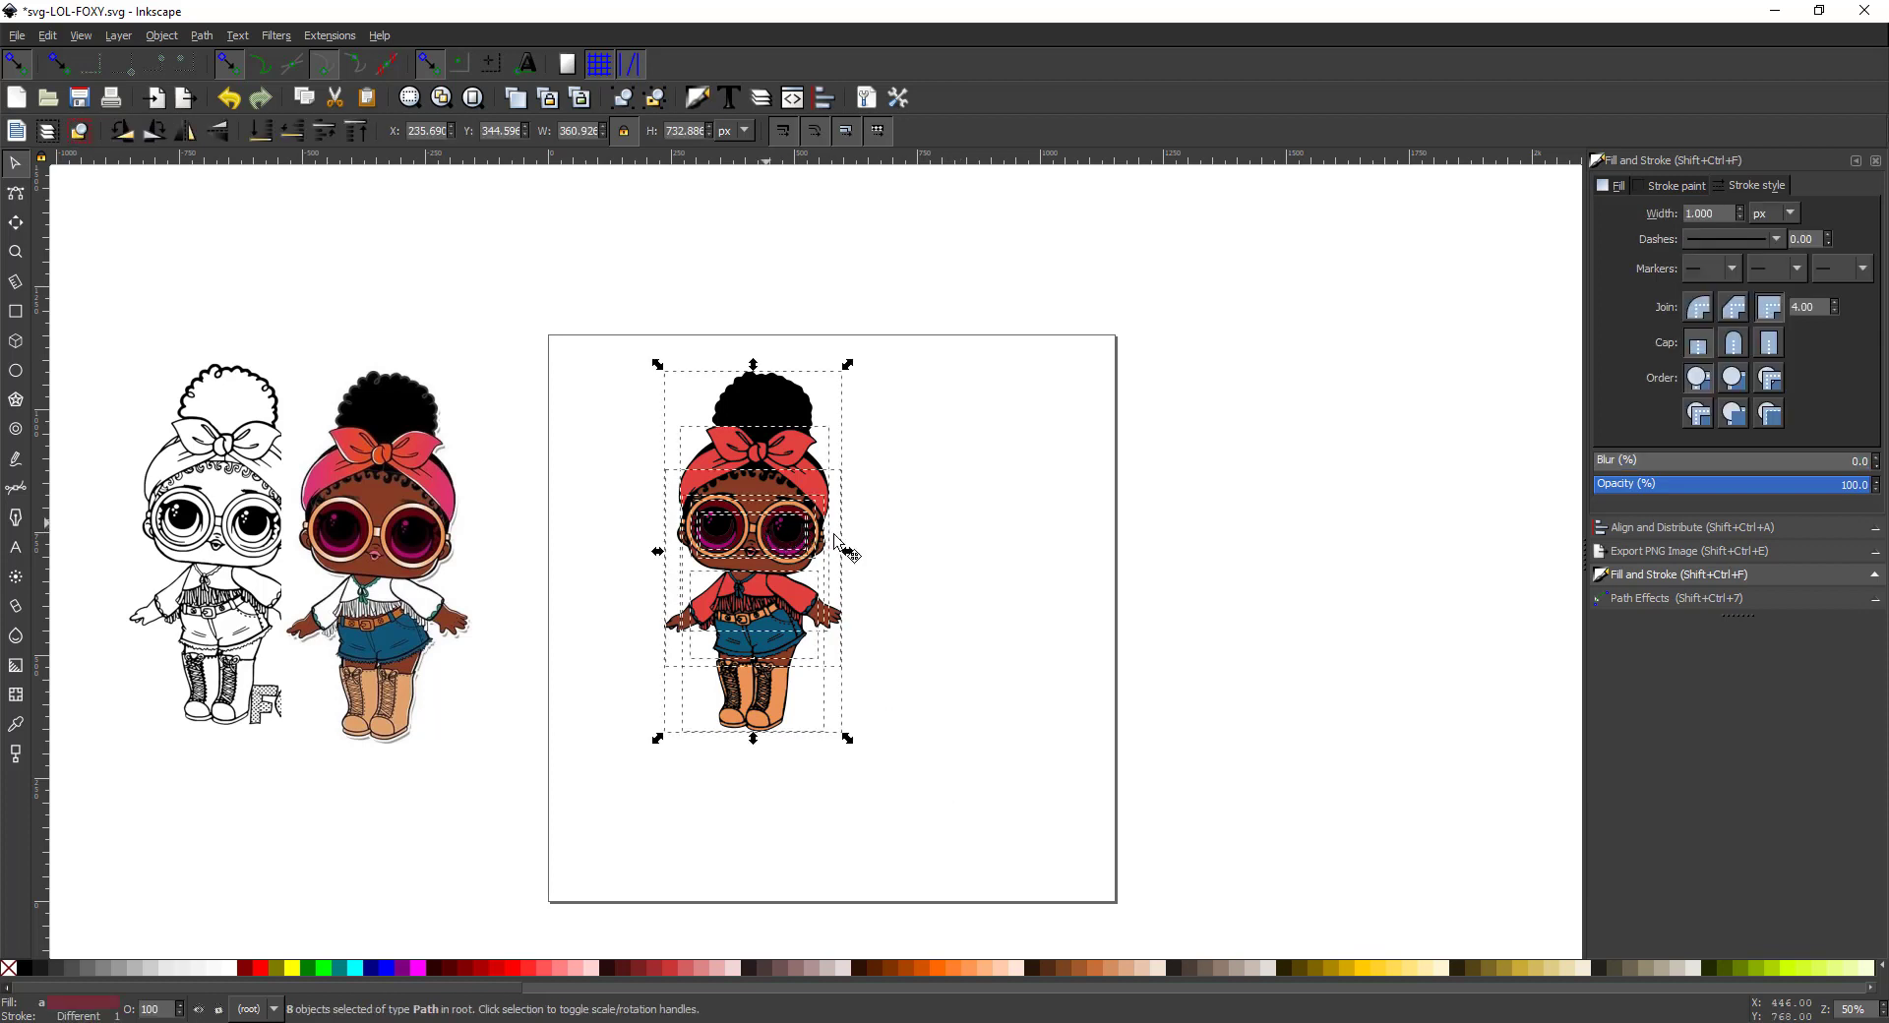
drag(788, 531, 870, 561)
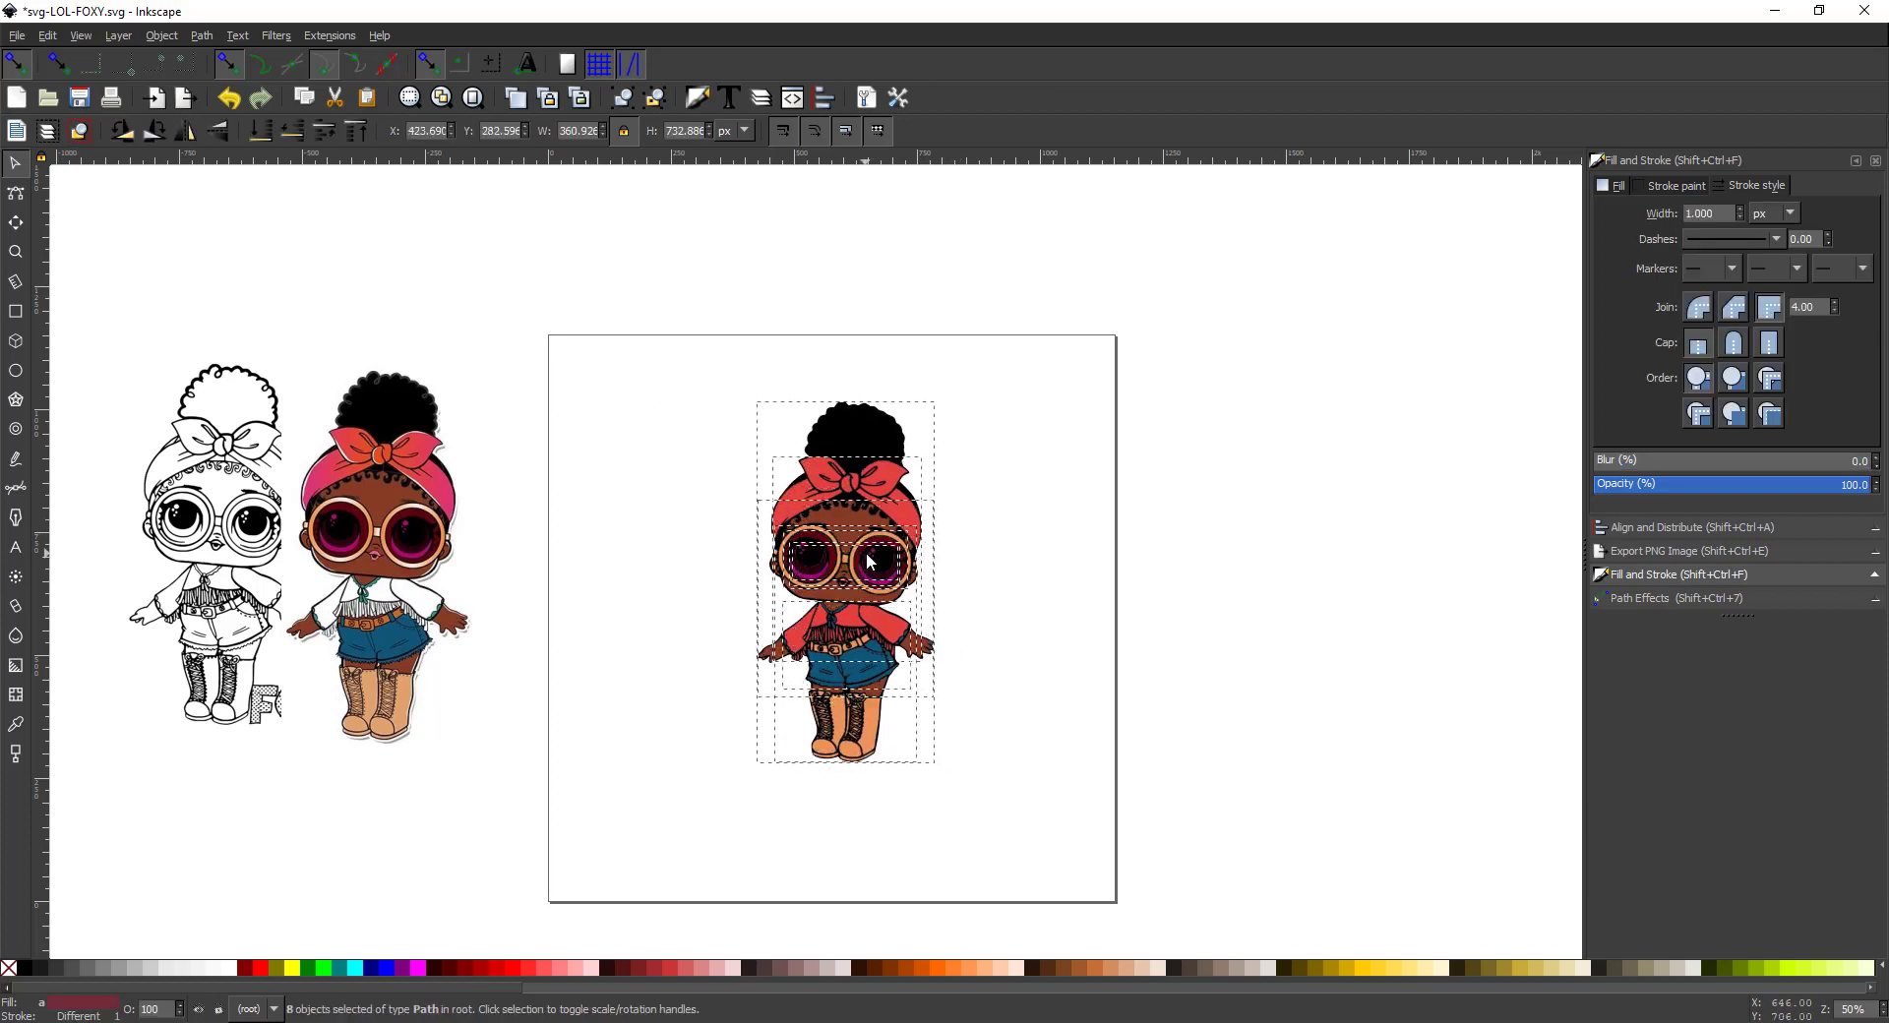
click(623, 99)
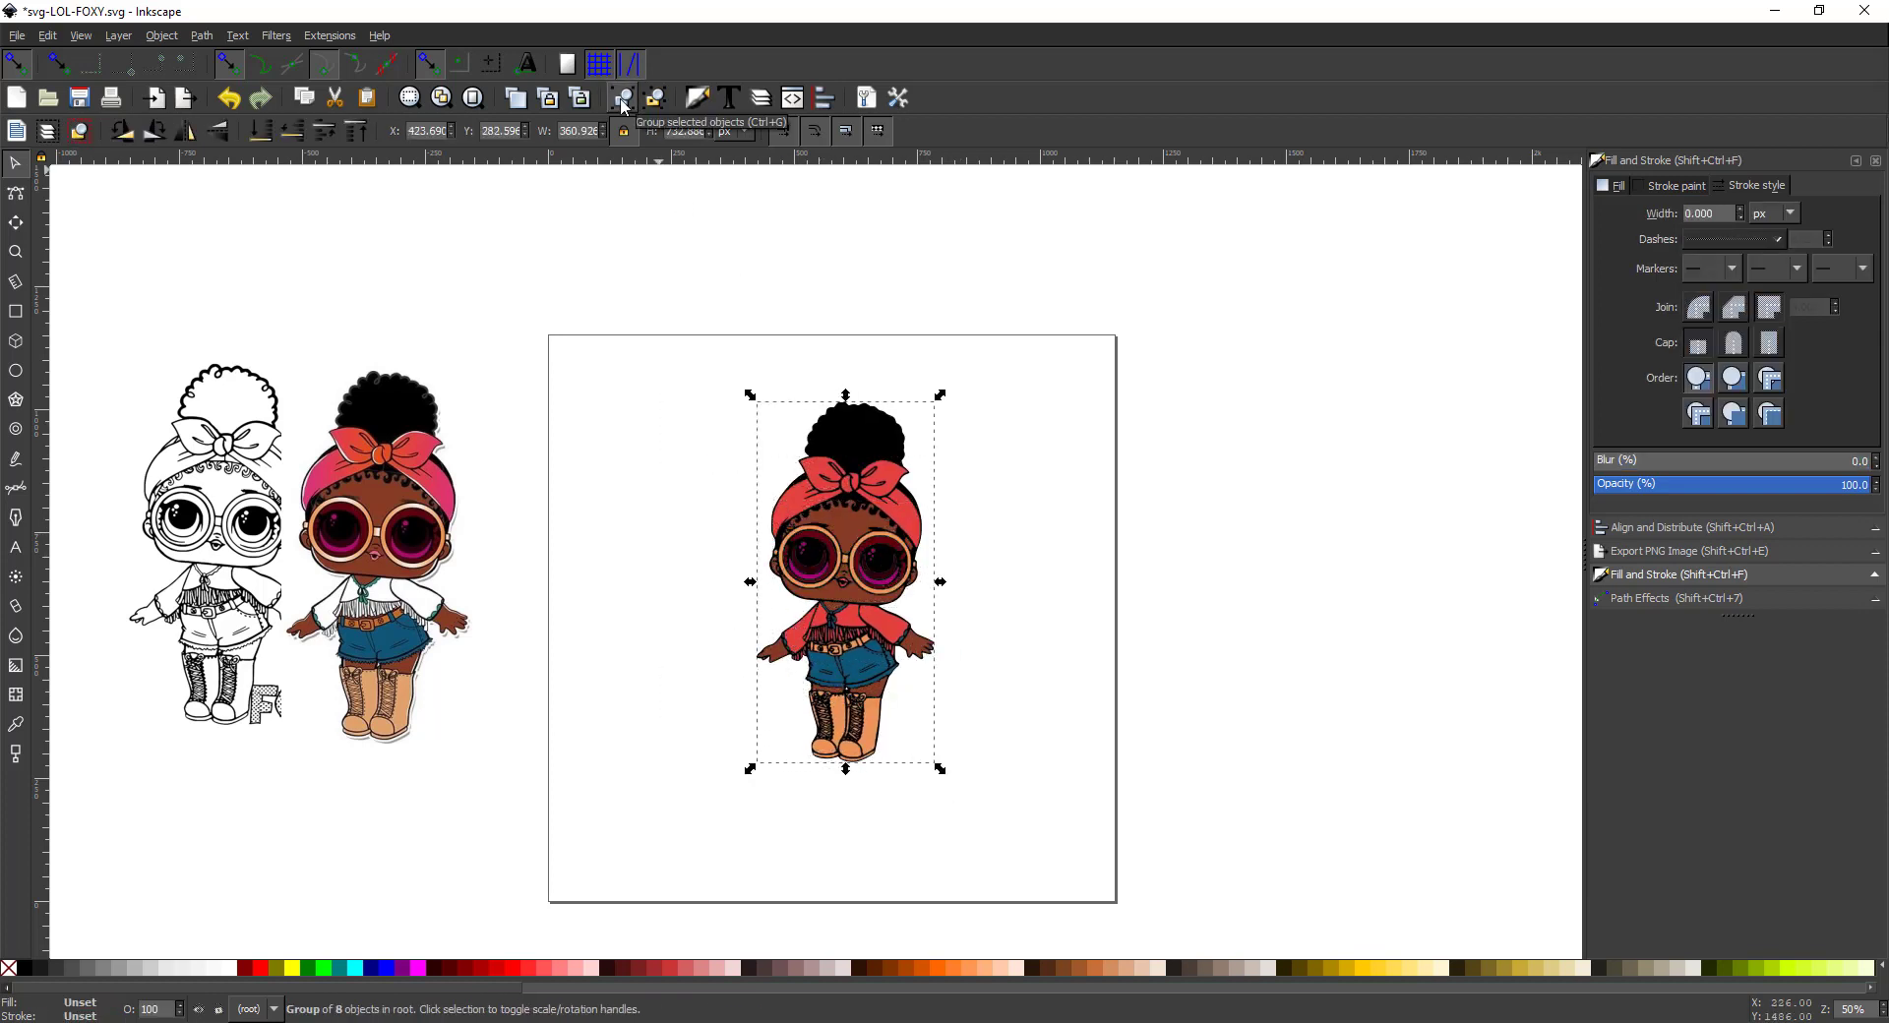
Create a new portrait document from a template
click(16, 36)
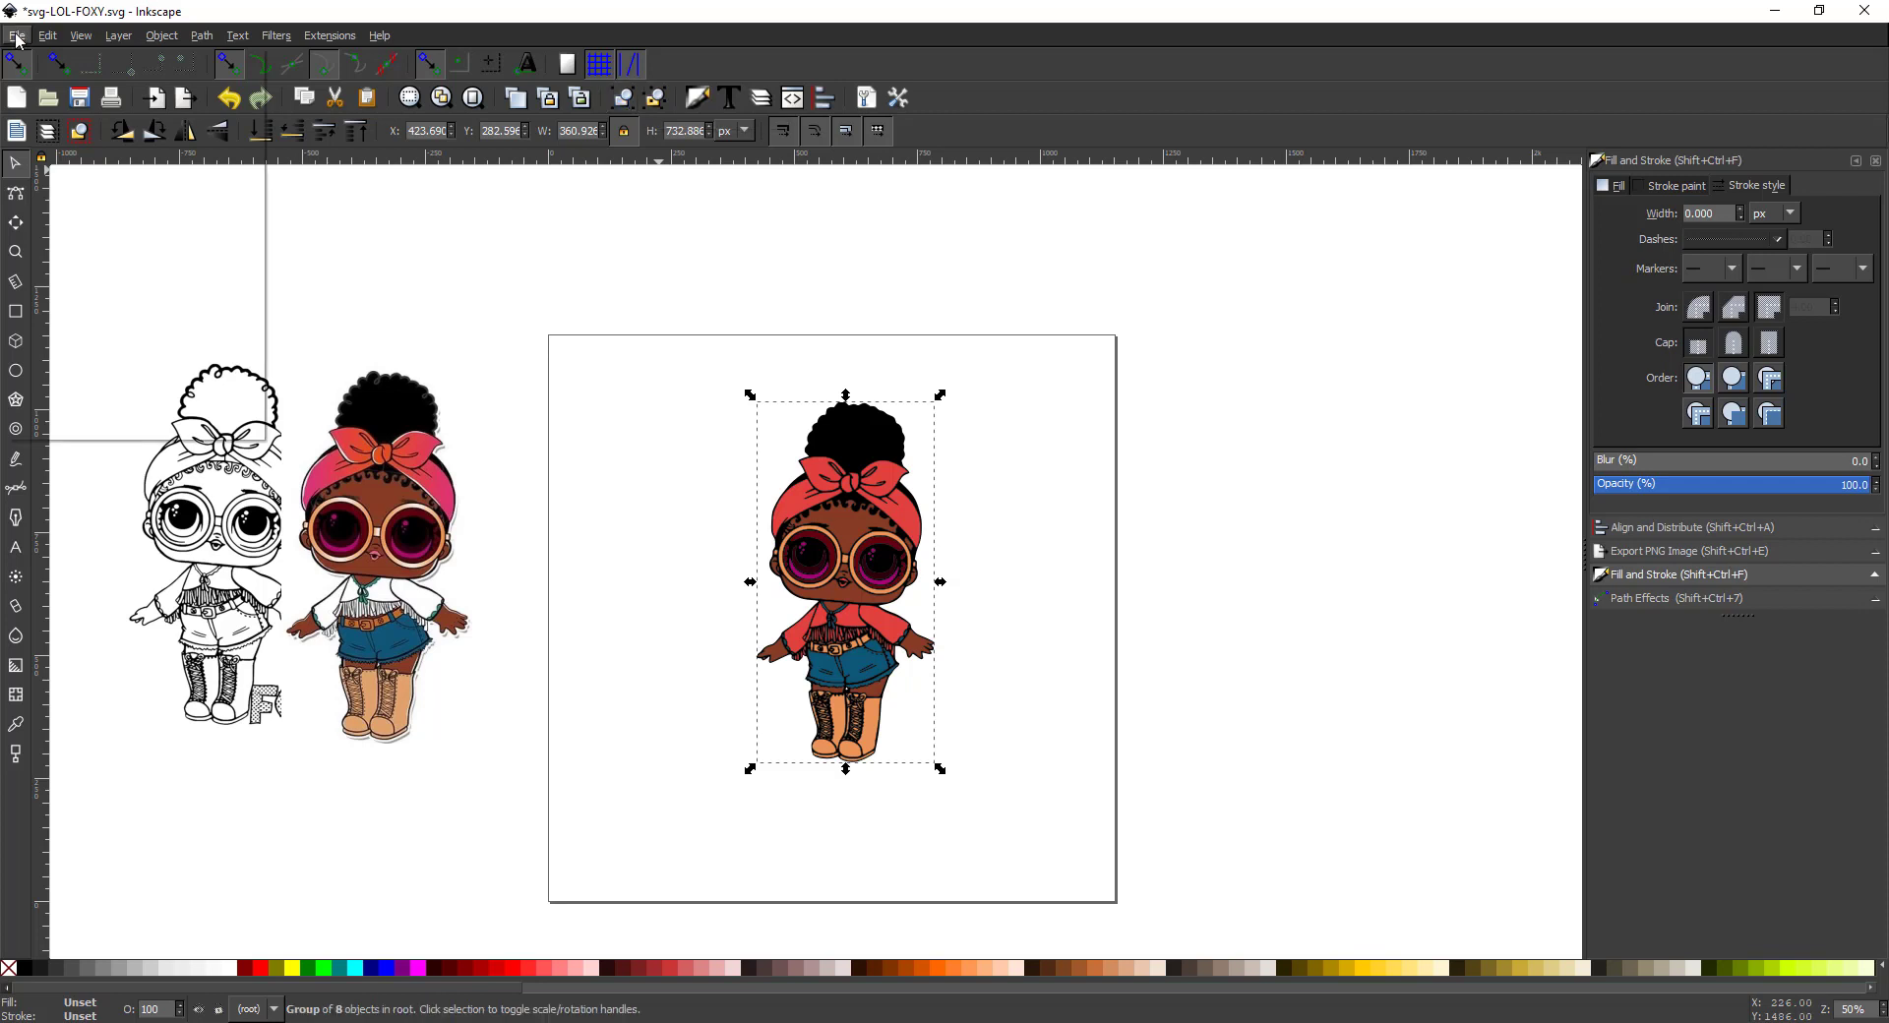
click(64, 83)
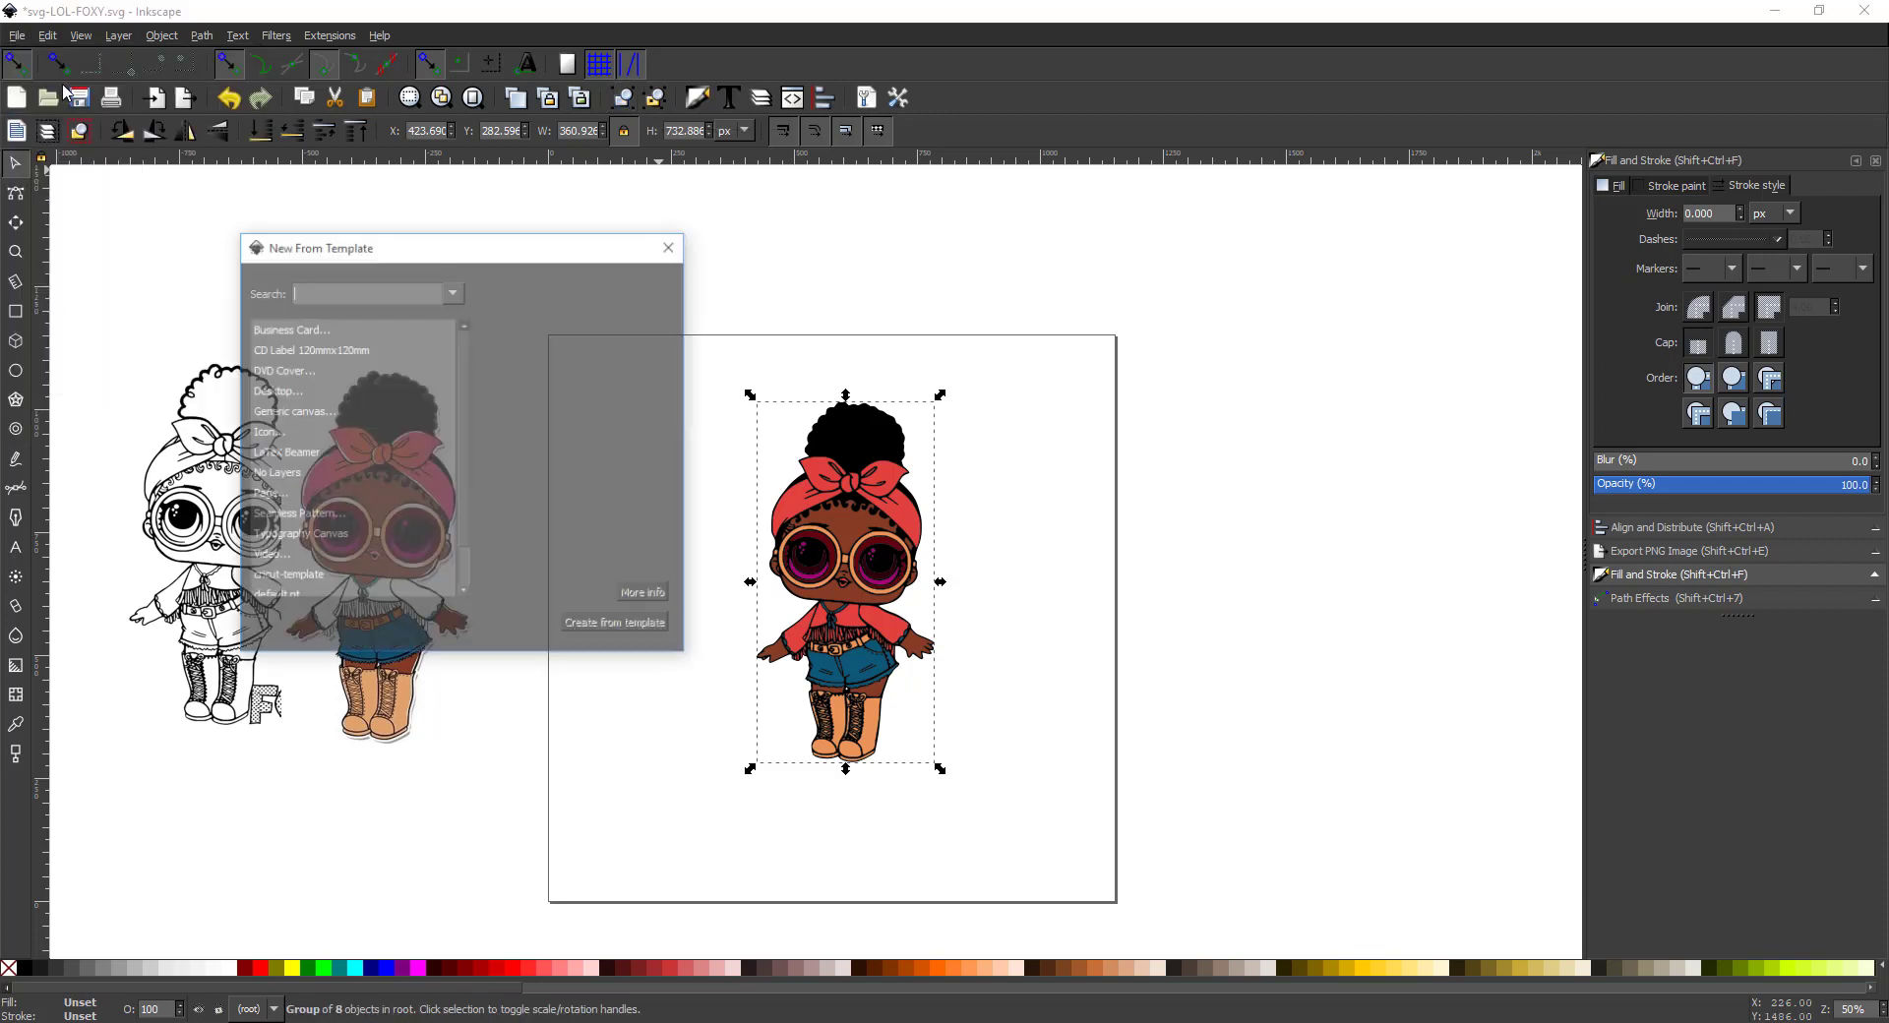
click(295, 577)
click(618, 624)
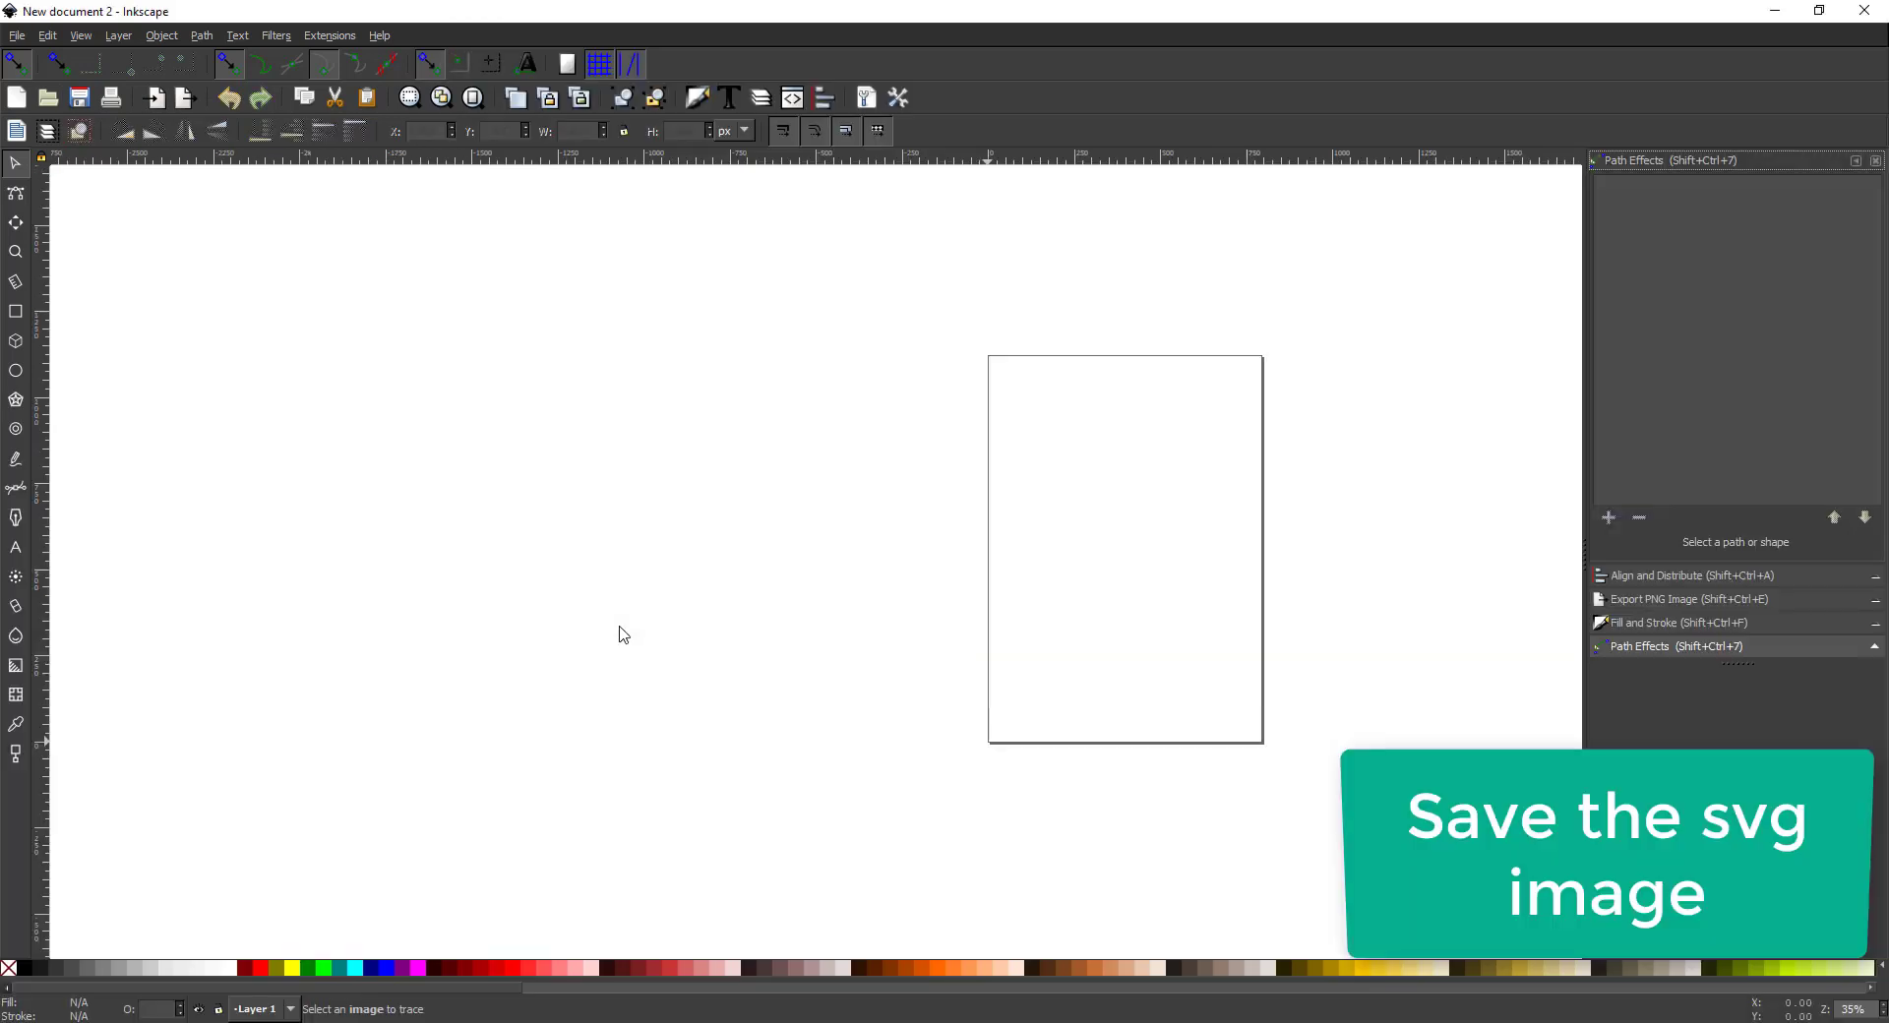
Paste the grouped doll onto the new page and enlarge it to nearly full page height, about 530 by 1076 px
key(ctrl+v)
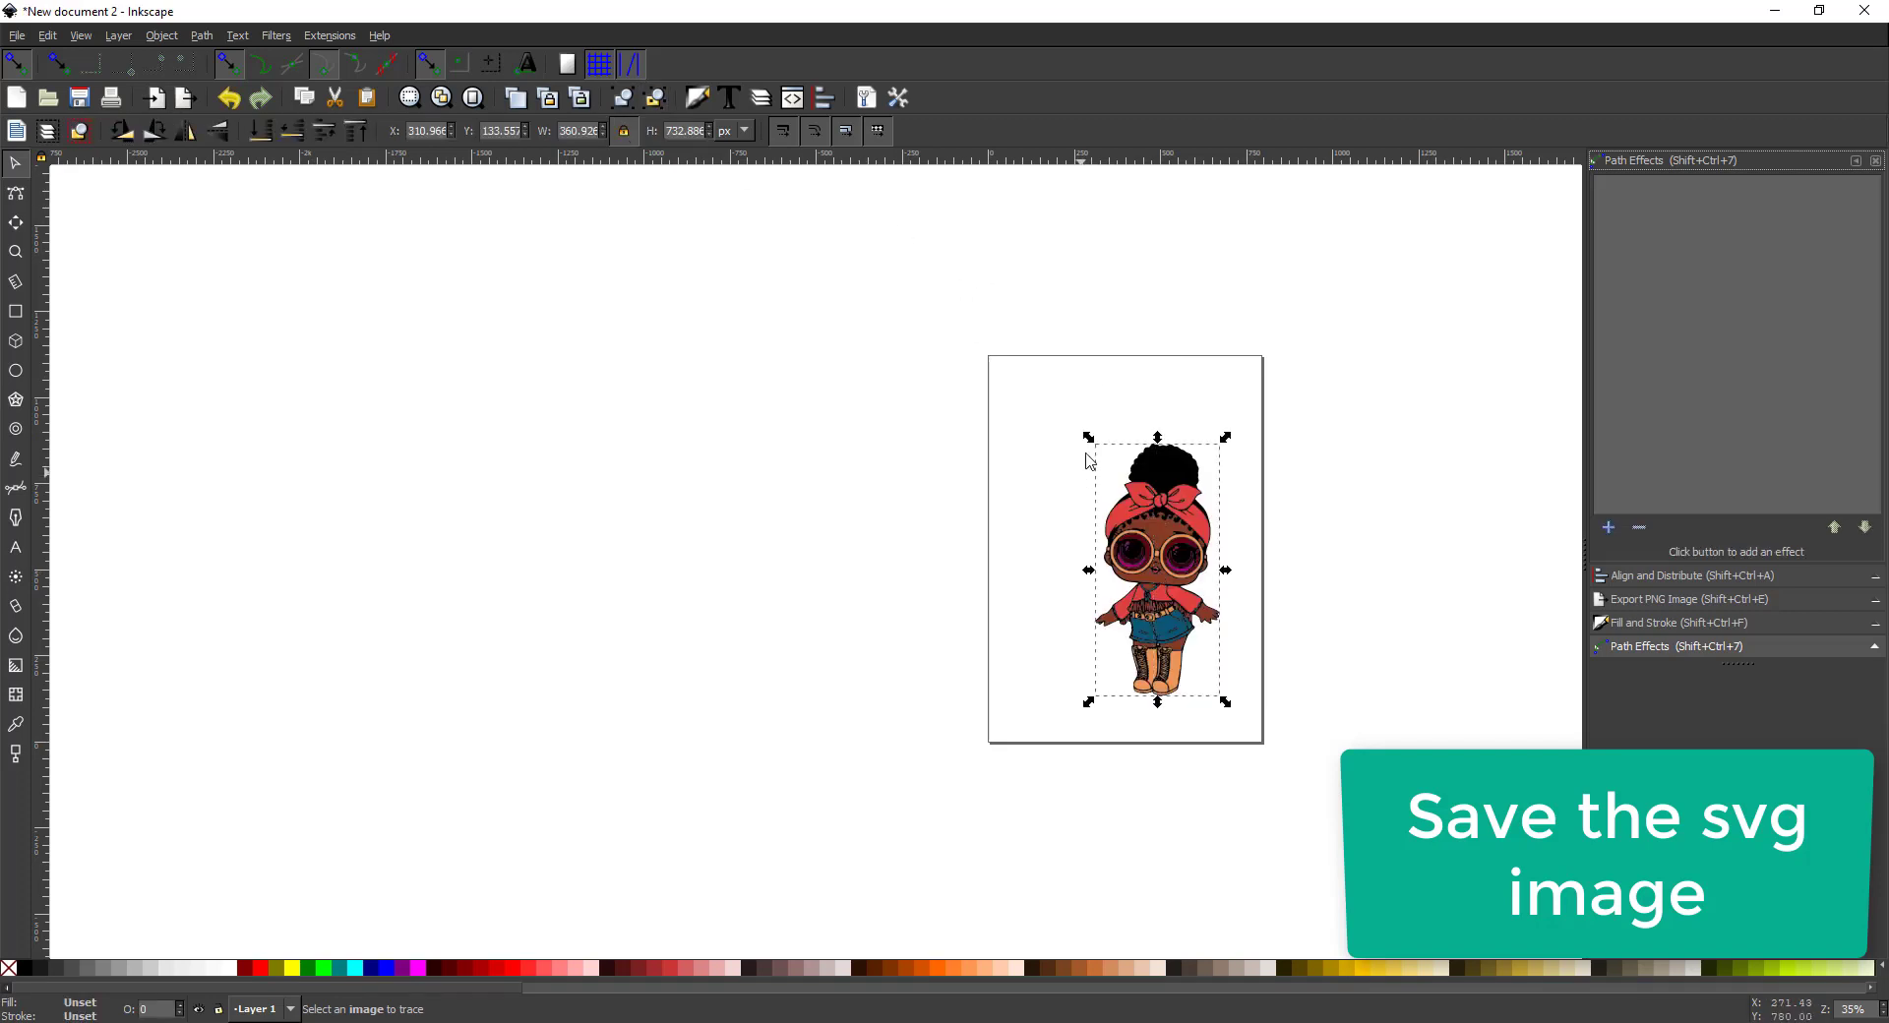
drag(1089, 437, 986, 371)
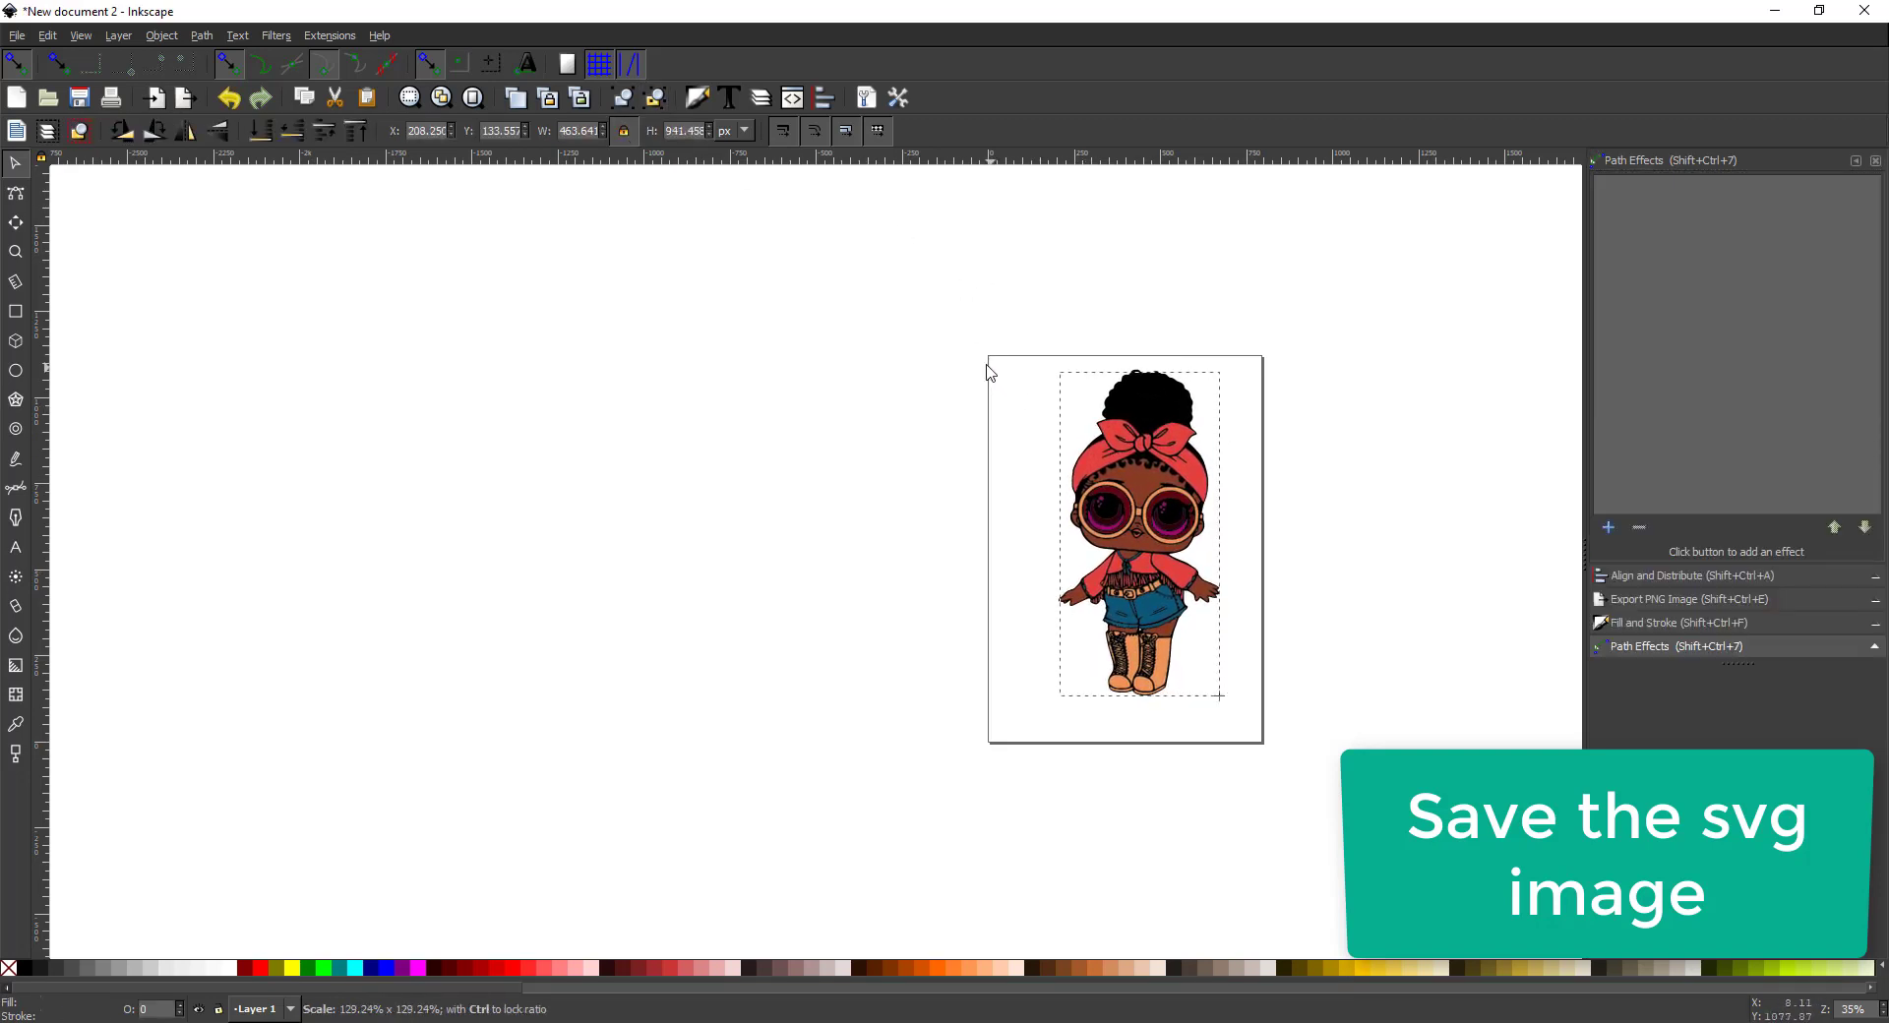
drag(1052, 705, 1022, 750)
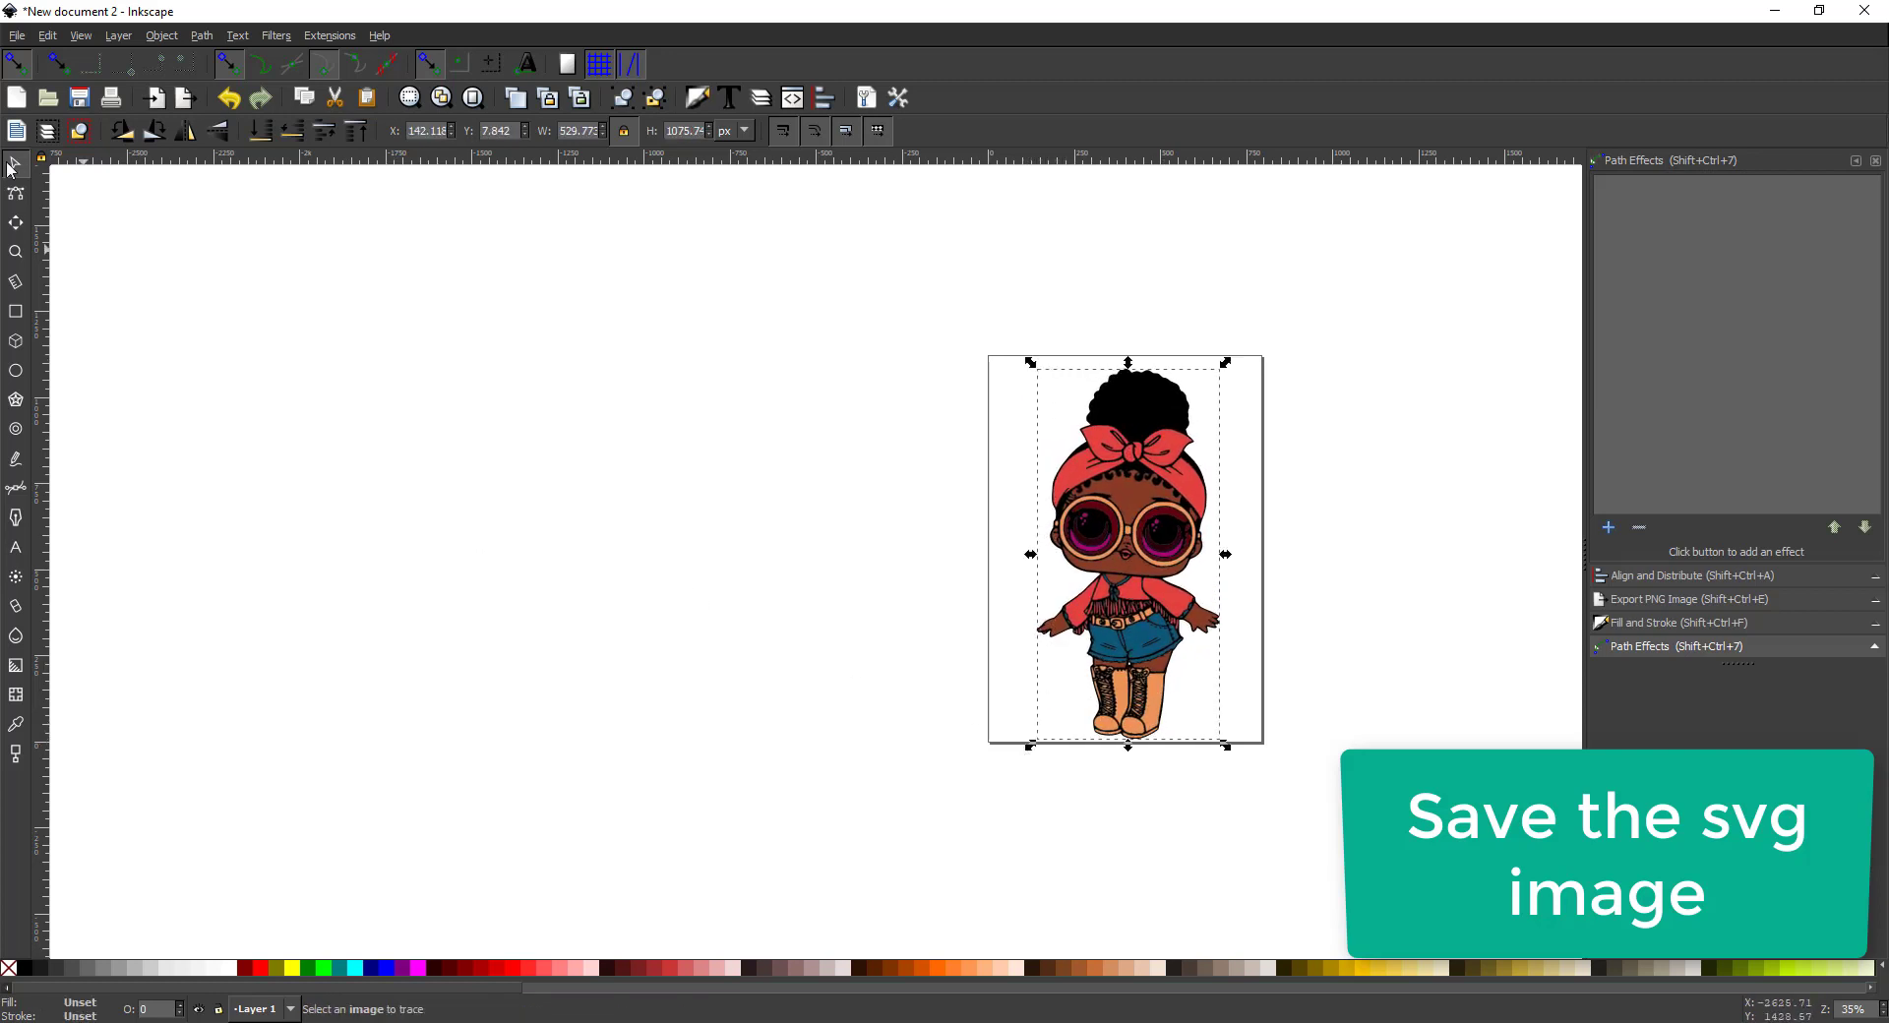
Save the new document as svg-LOL-FOXY.svg in the LOL-FOXY folder, replacing the existing file
click(18, 36)
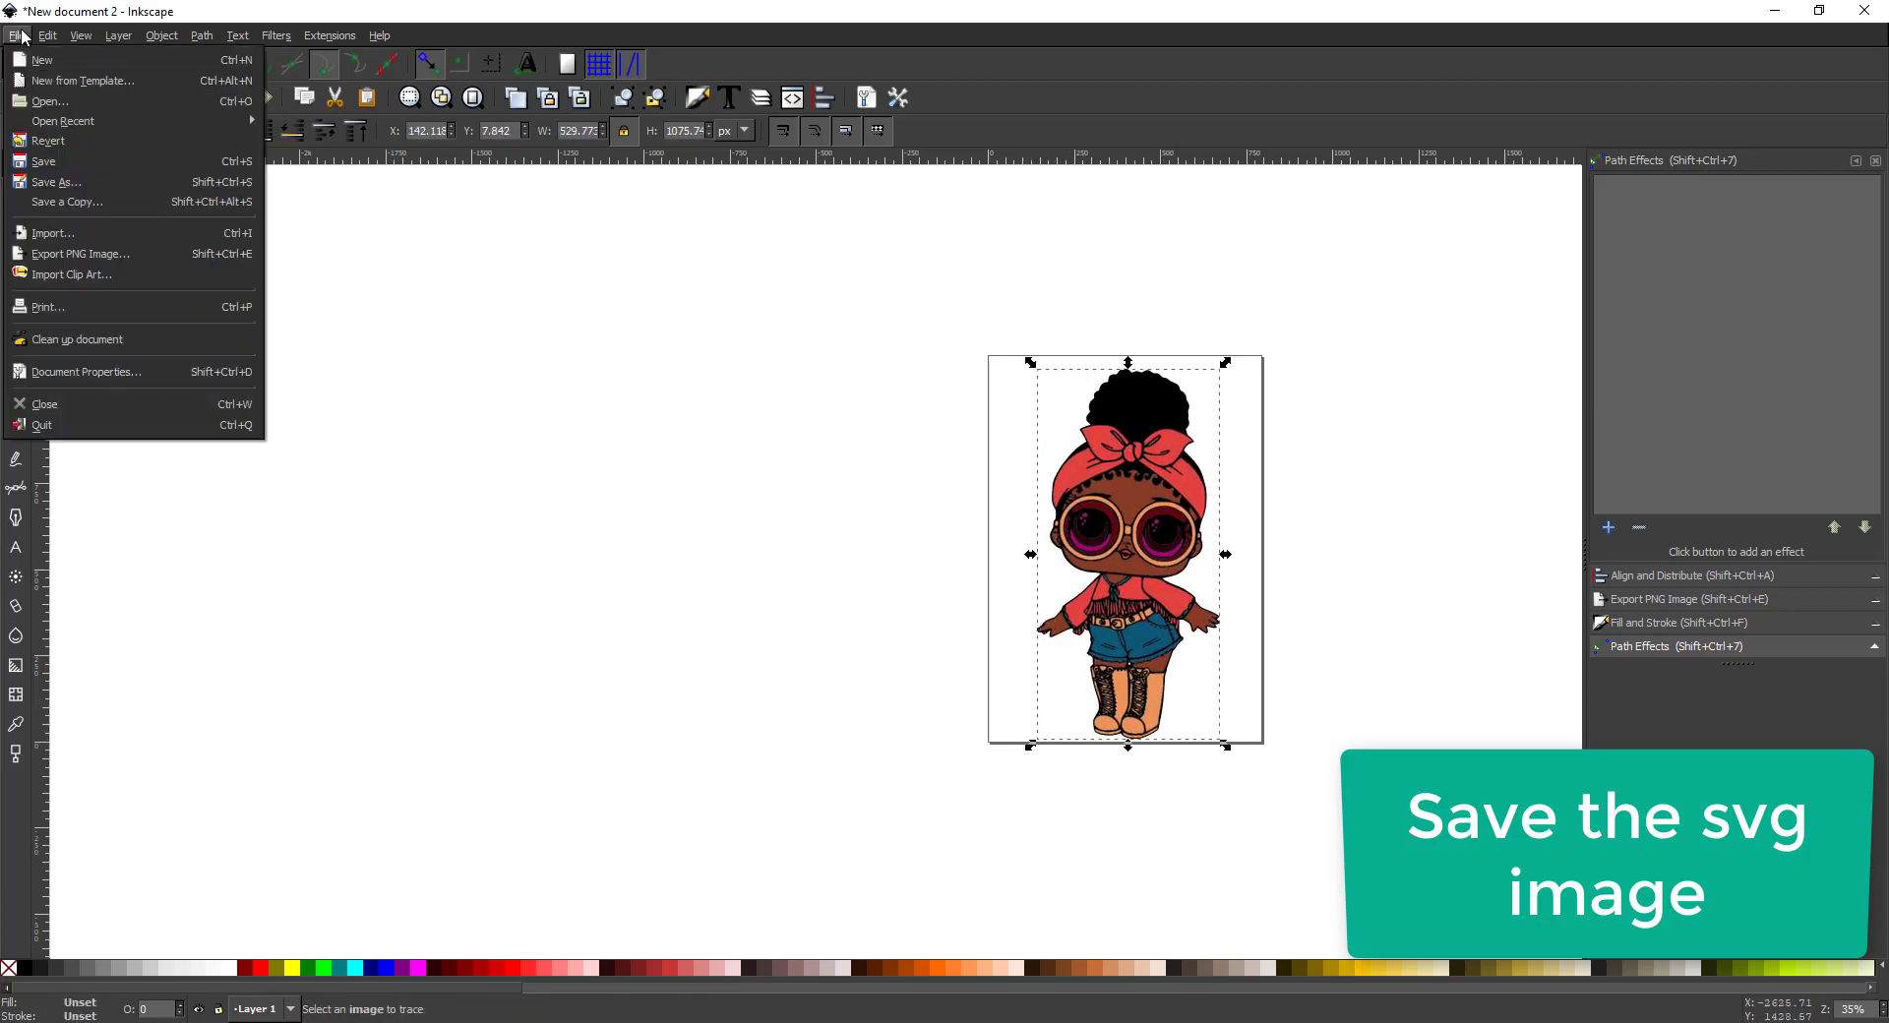
click(85, 178)
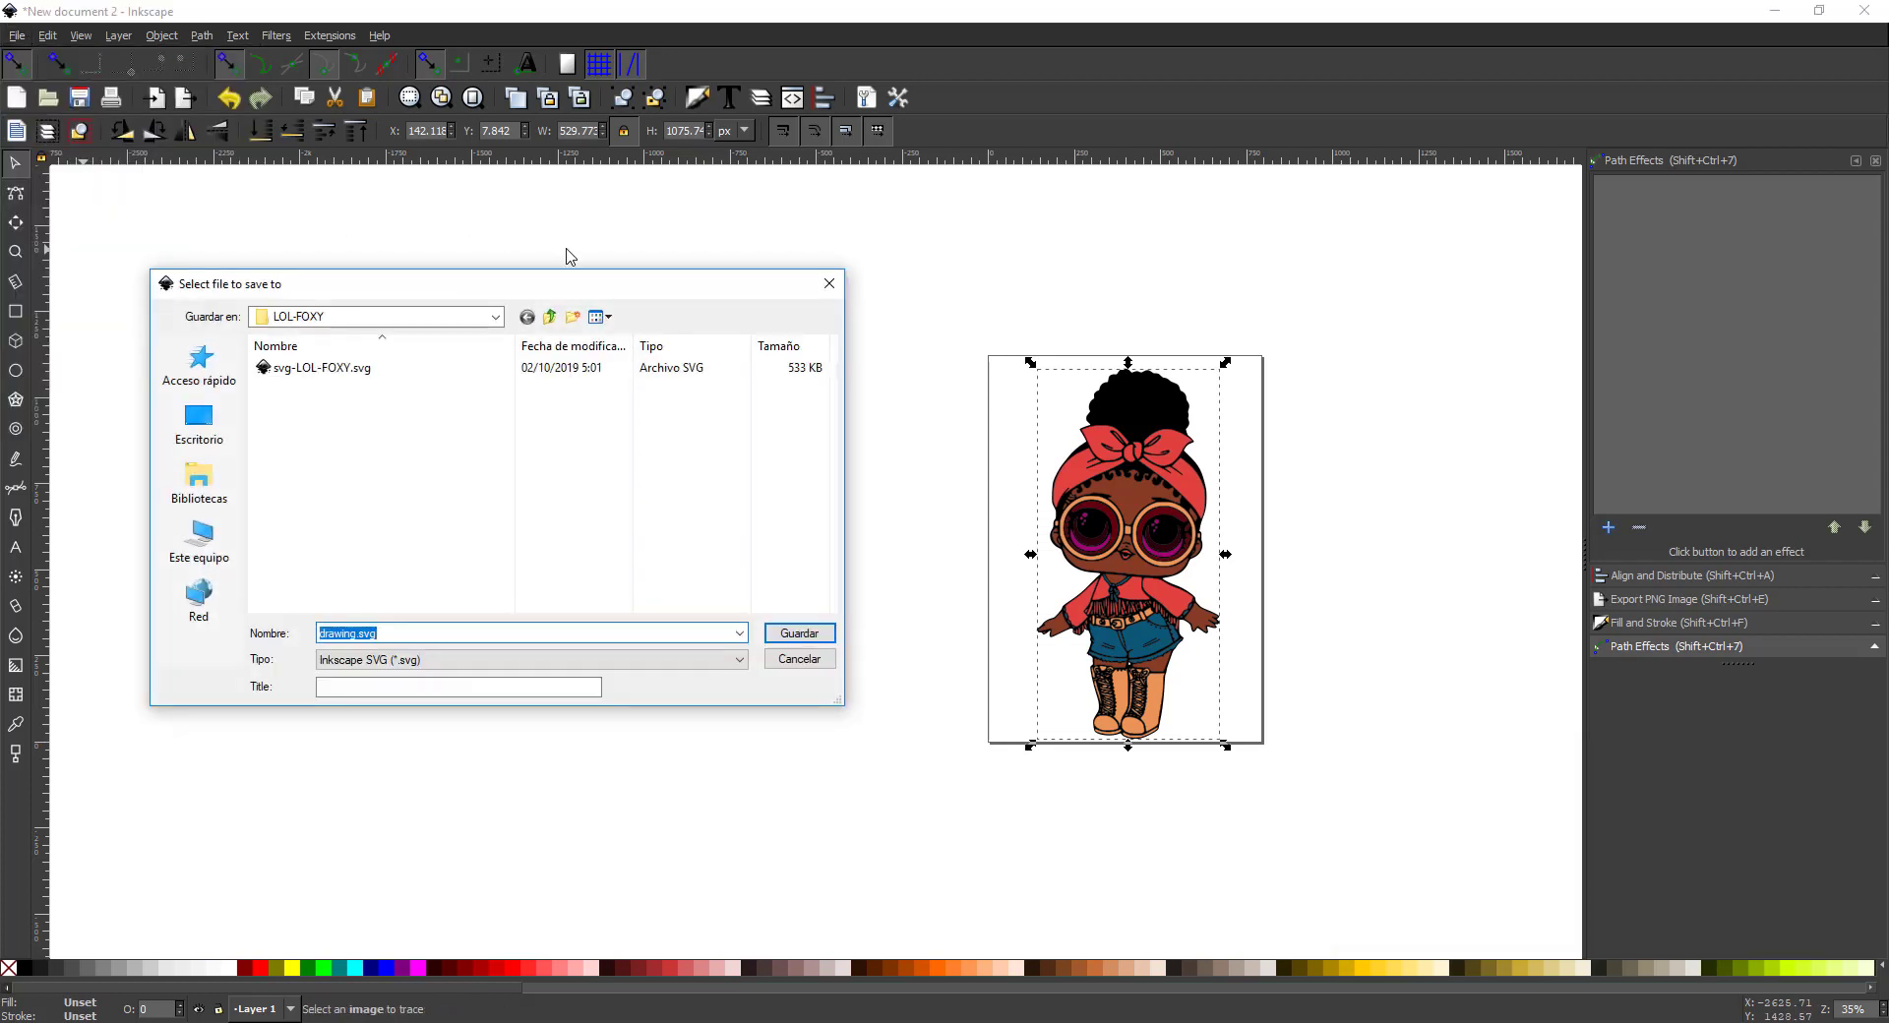
click(363, 377)
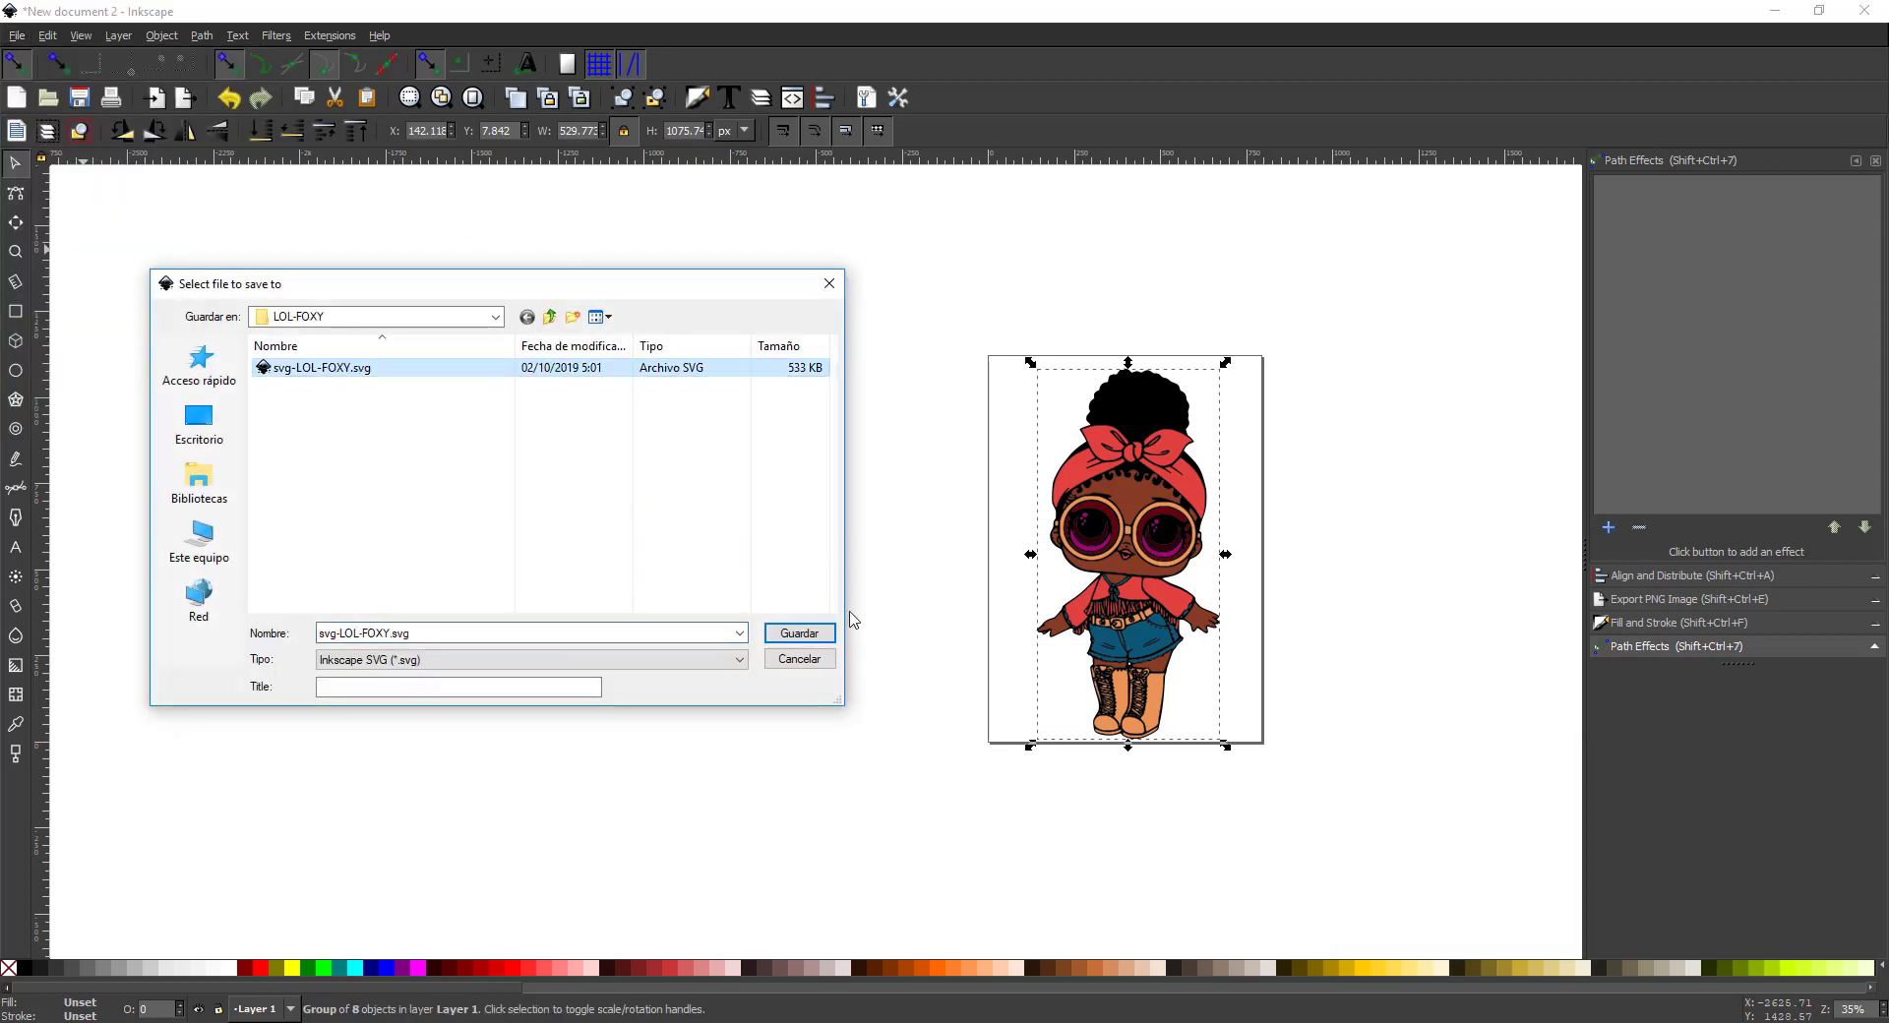
click(803, 637)
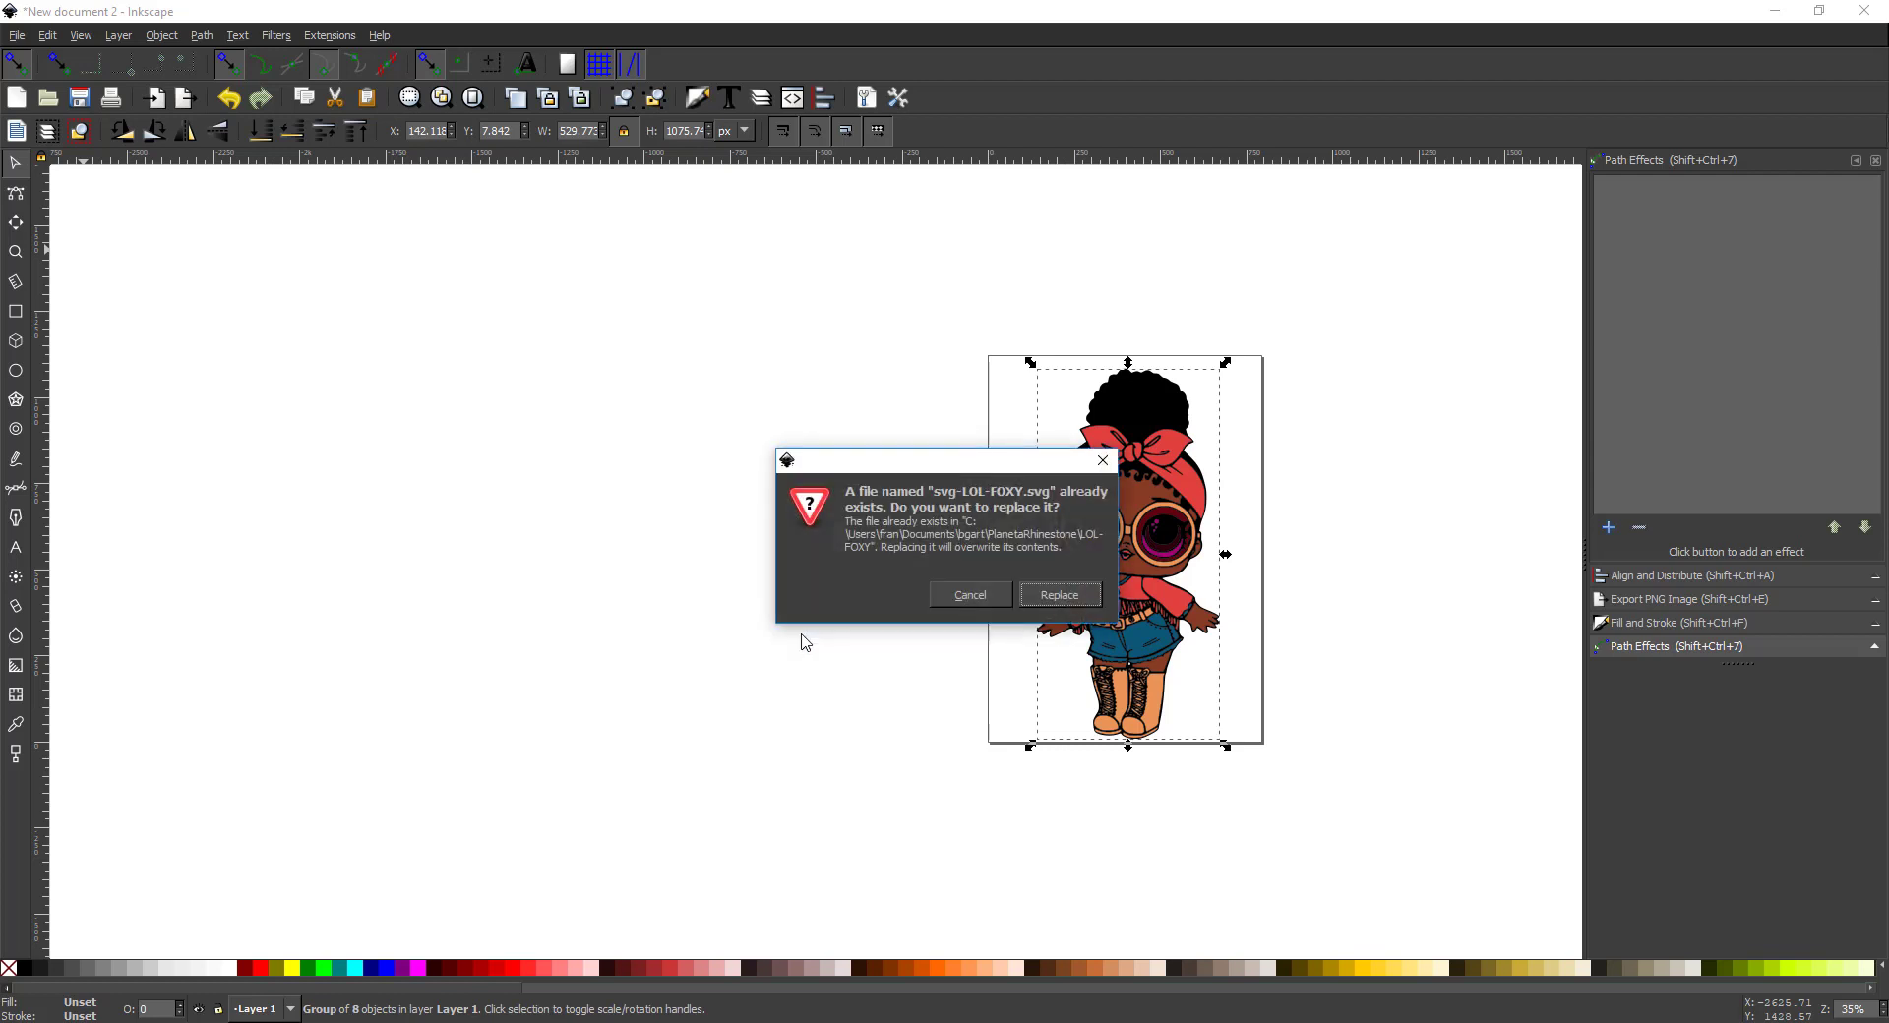
click(1050, 608)
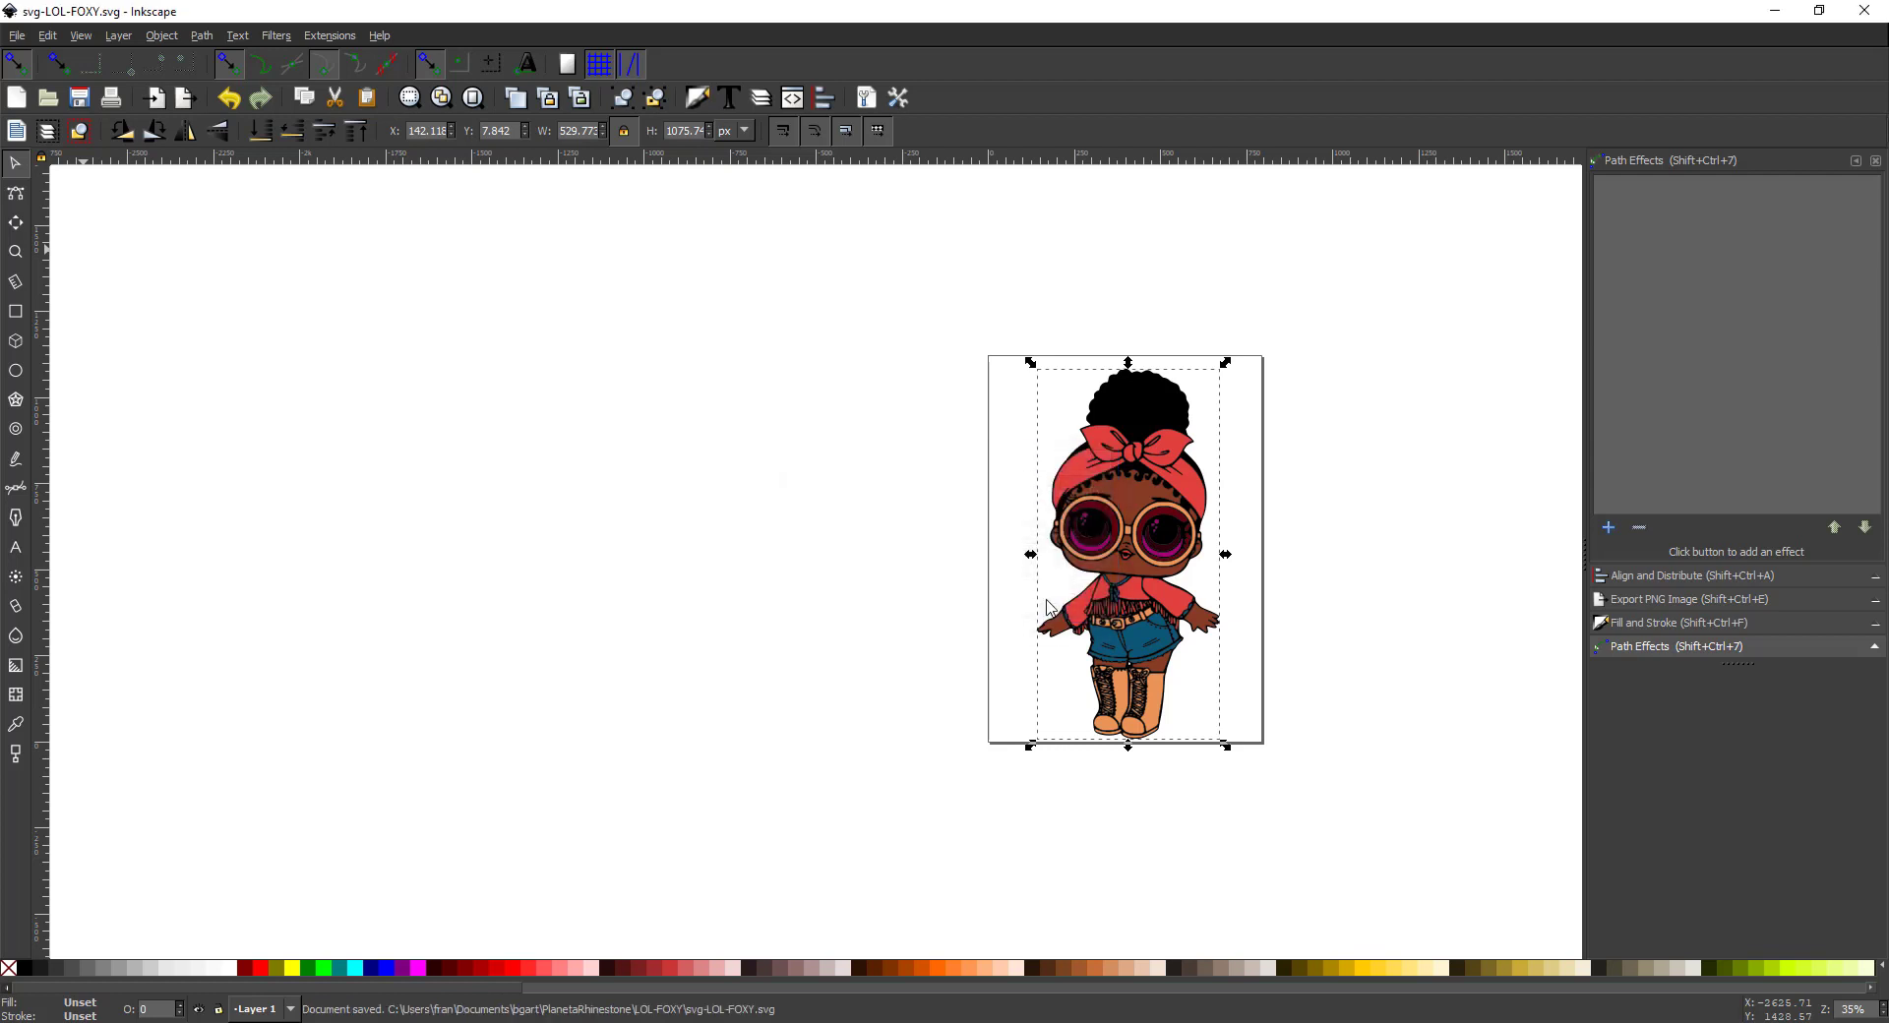
Close the drawing, switch to Firefox and open a new Cricut Design Space project in a new tab
click(1865, 11)
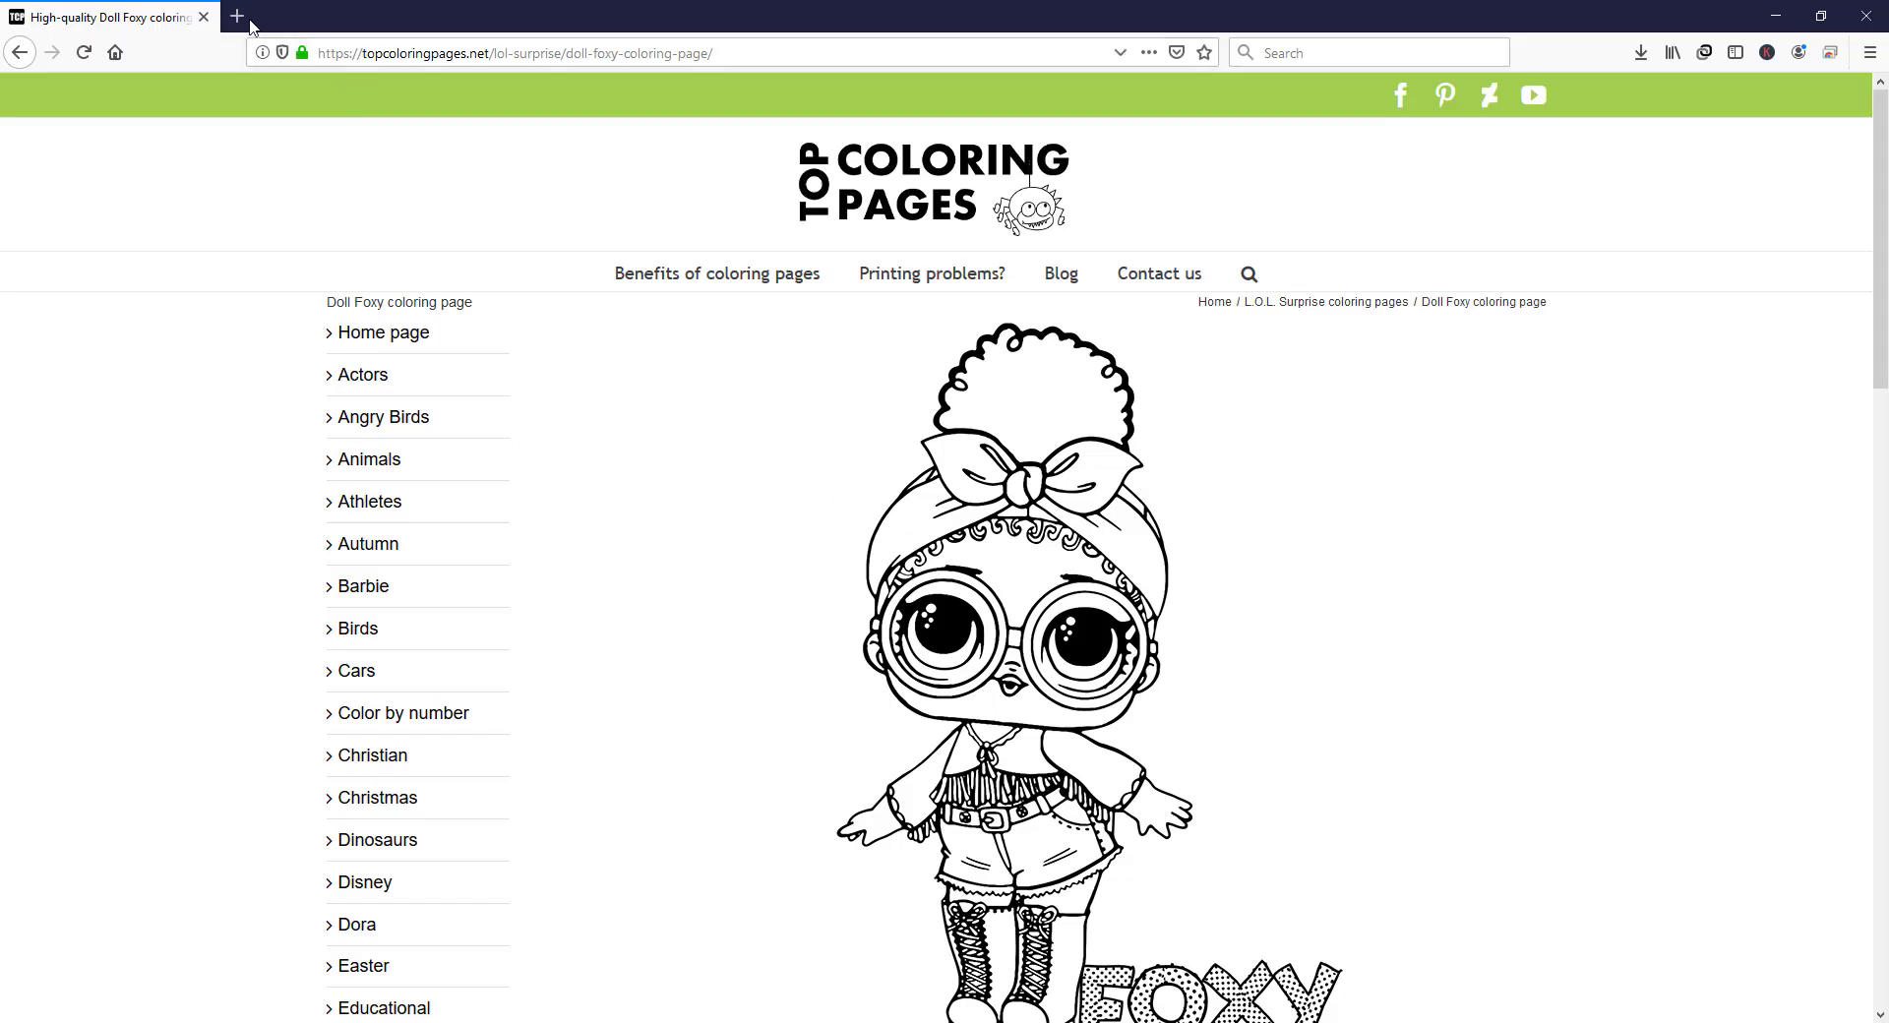
click(248, 20)
click(361, 55)
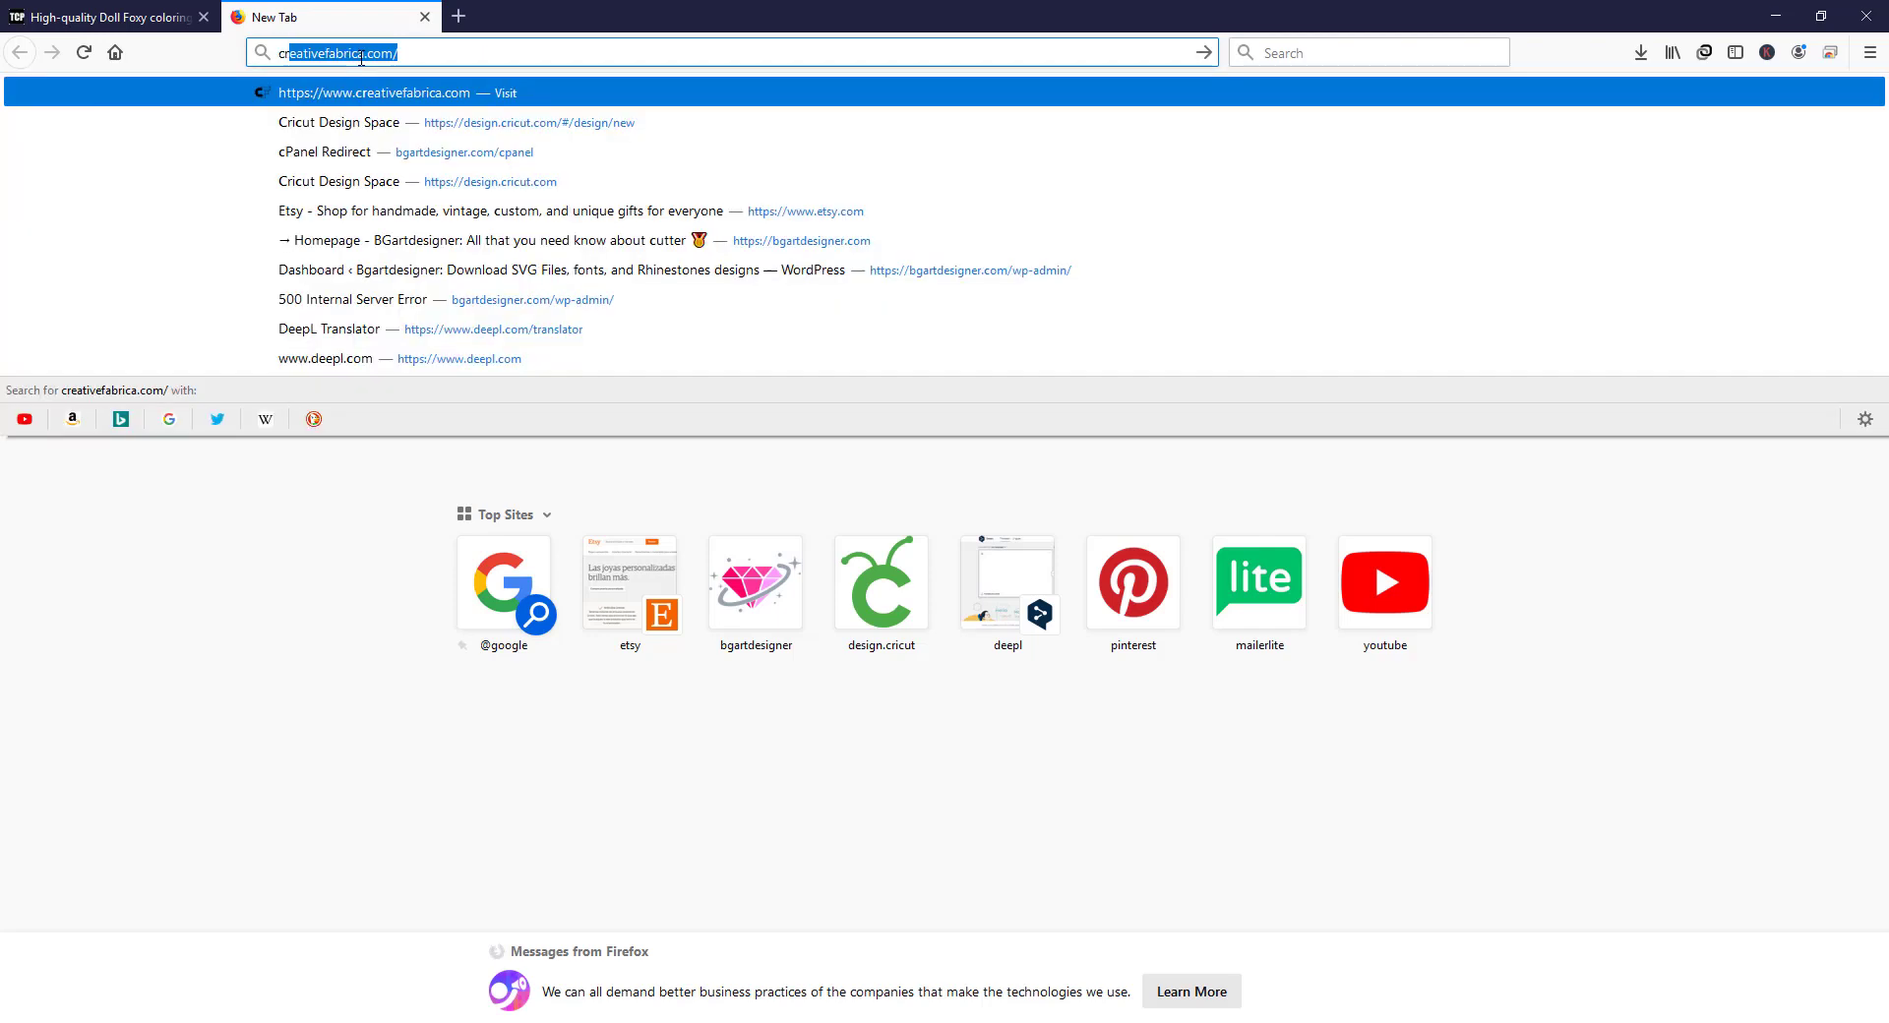
text(cri)
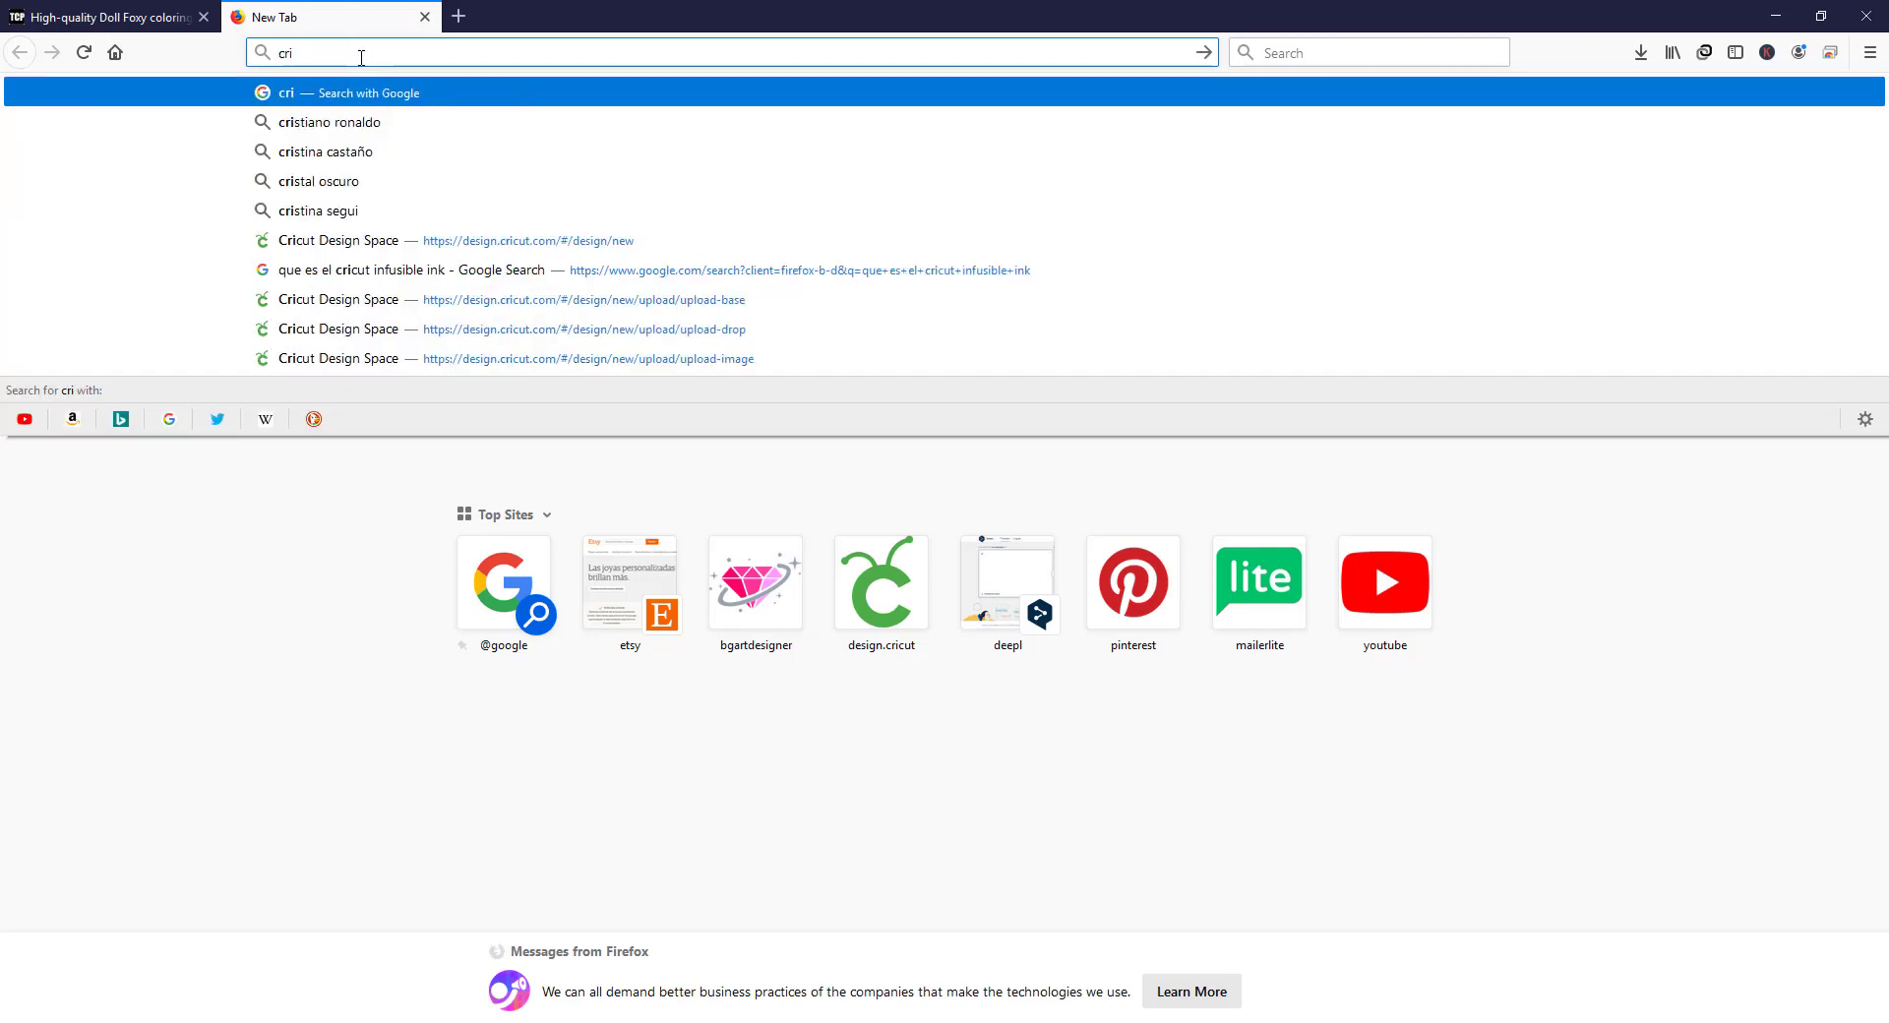
click(323, 241)
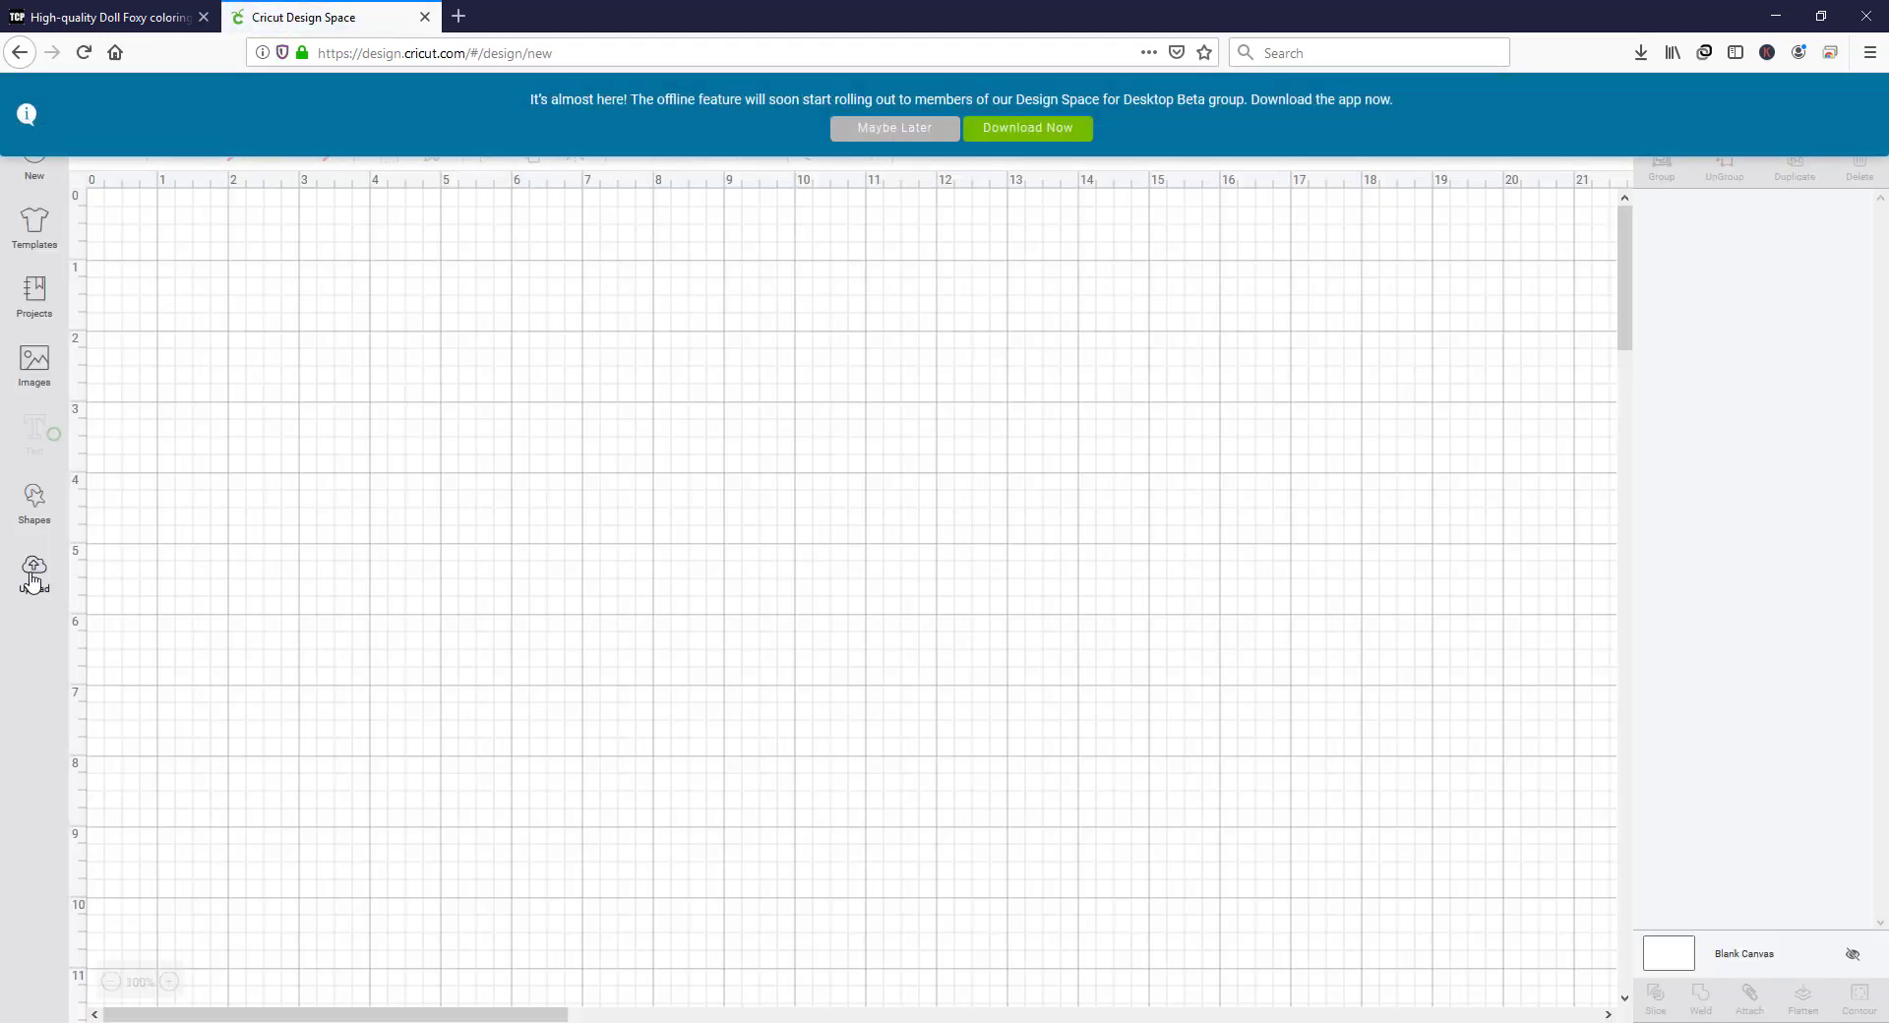
Start an image upload and open svg-LOL-FOXY.svg from the LOL-FOXY folder inside PlanetaRhinestone
click(35, 571)
click(522, 522)
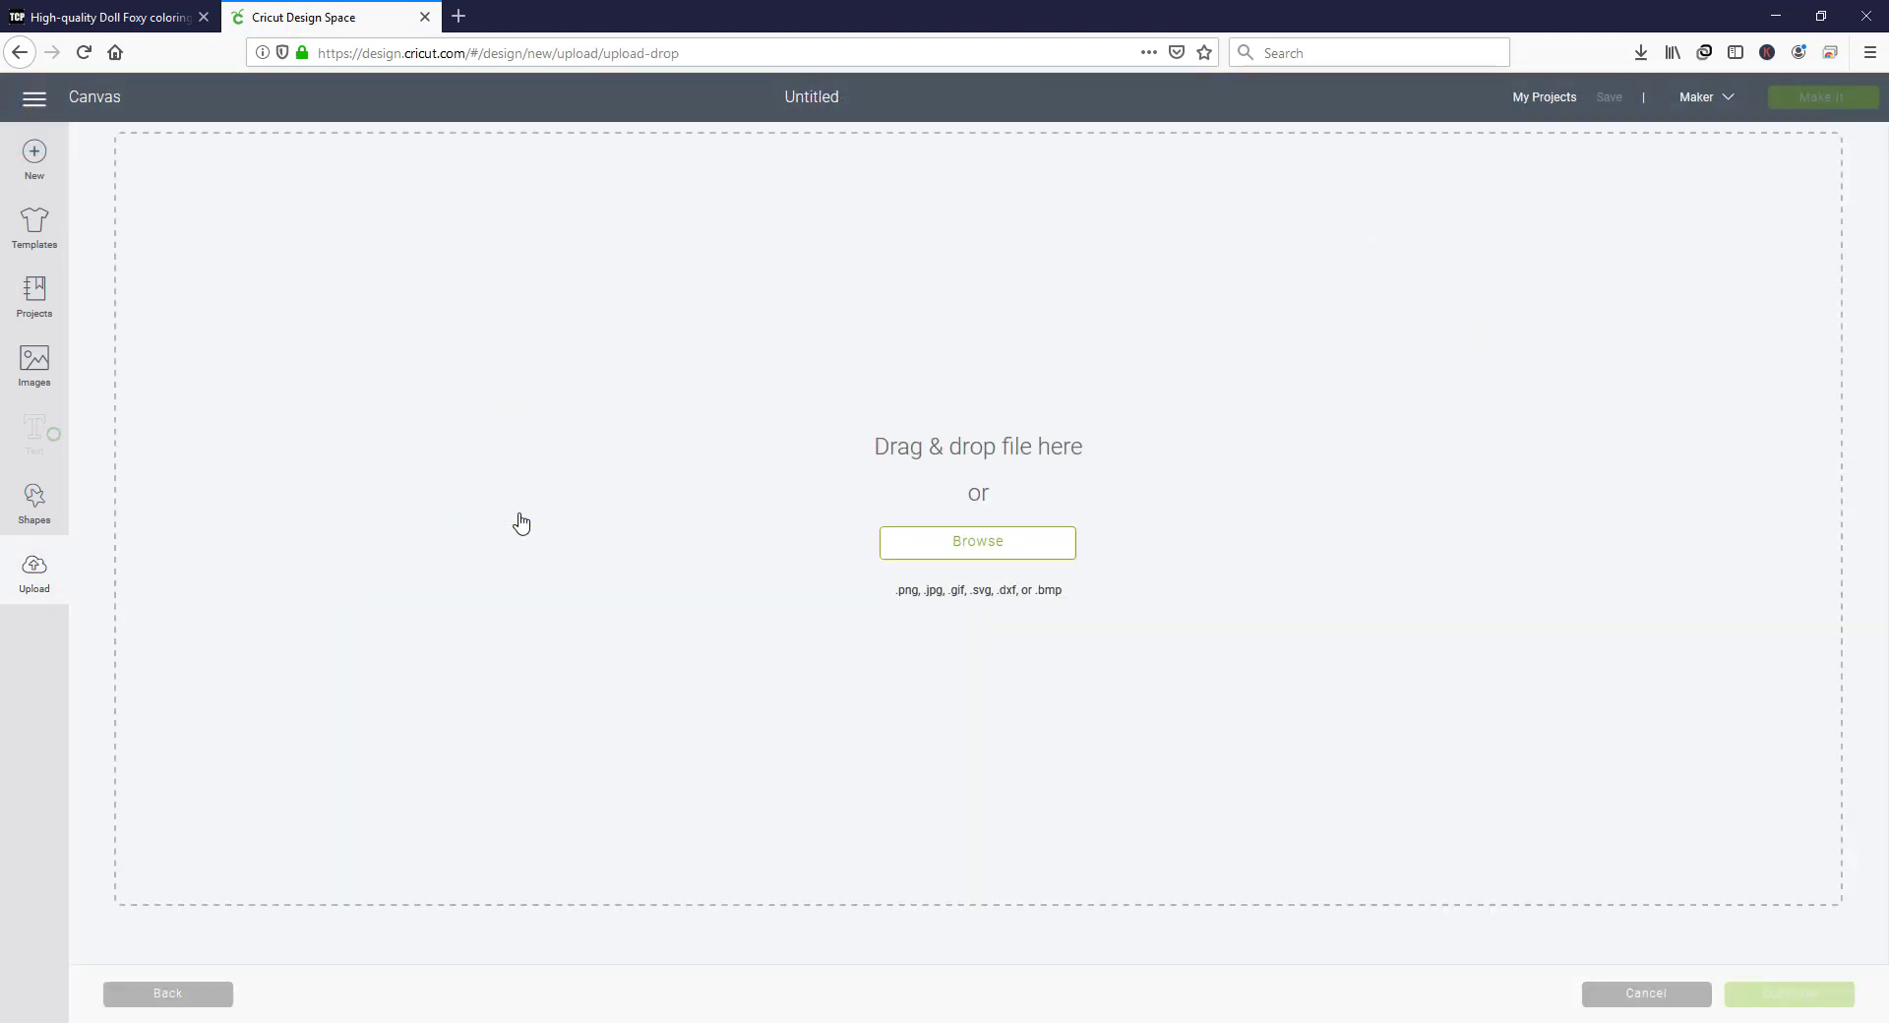
click(983, 557)
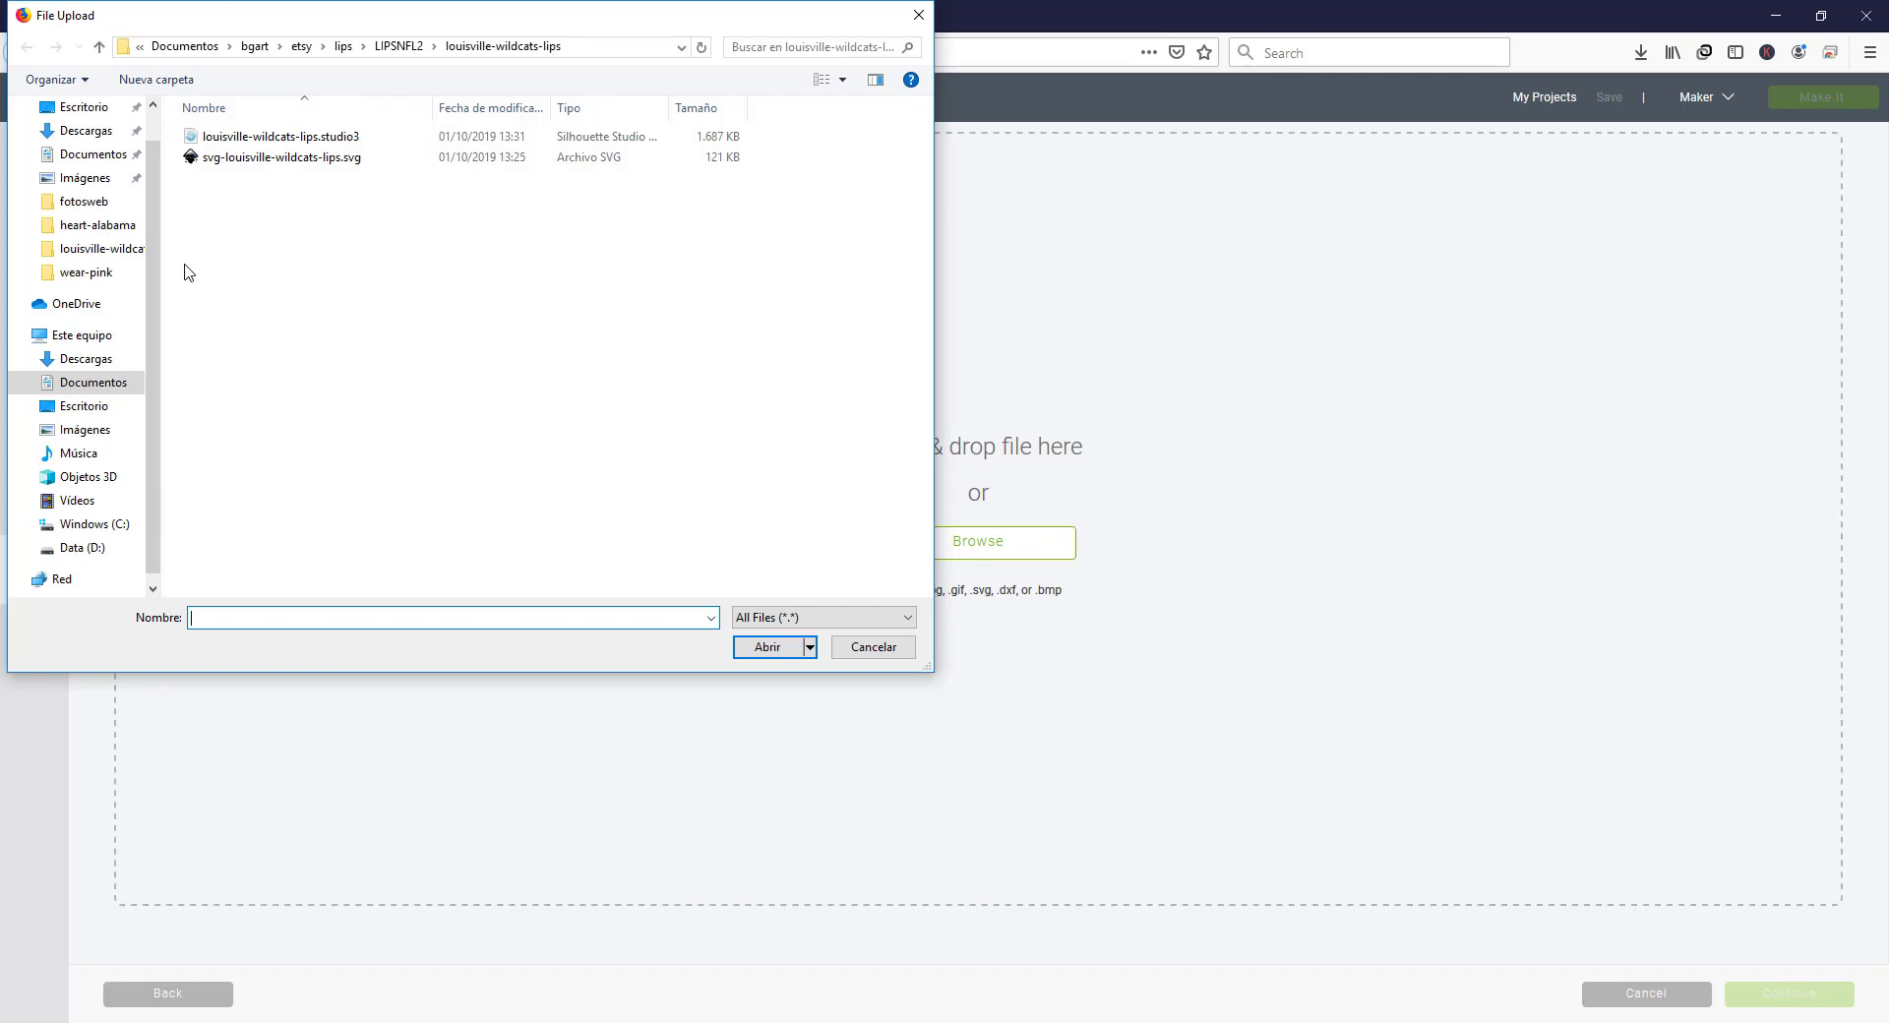
click(95, 226)
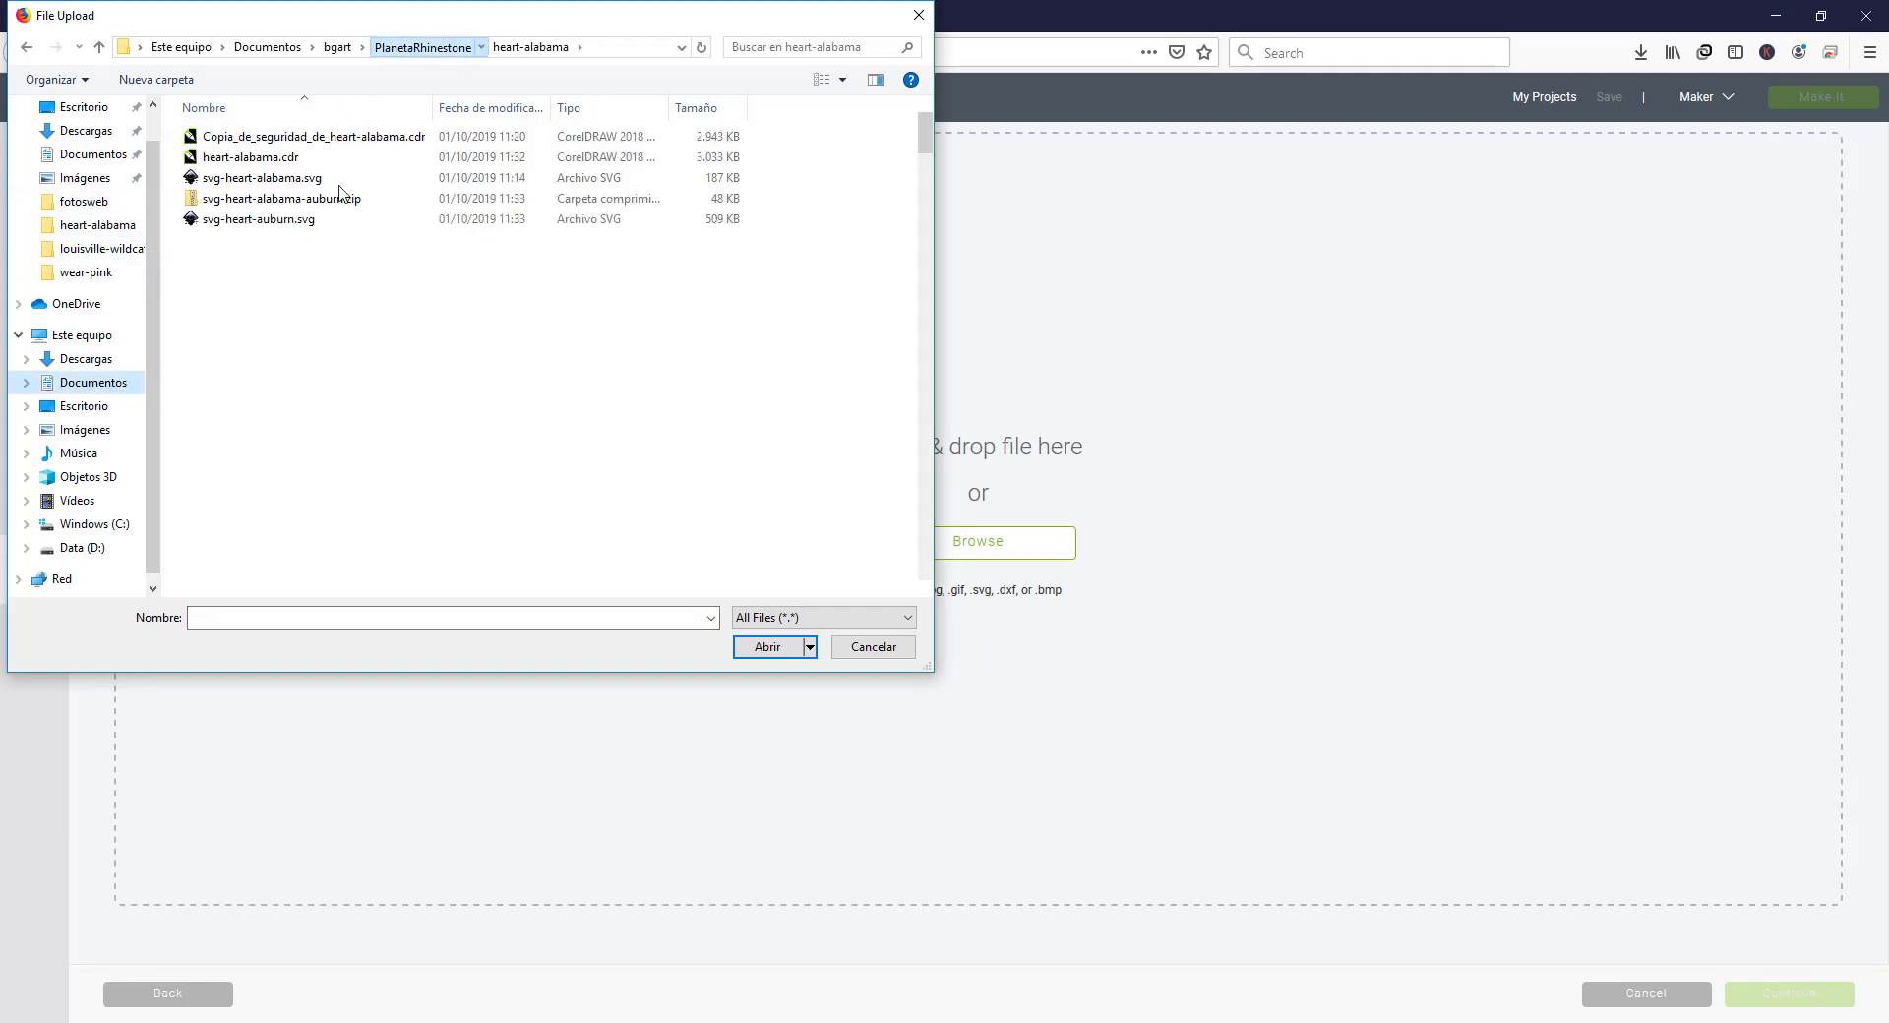
key(alt+Up)
scroll(251, 305, down, 8)
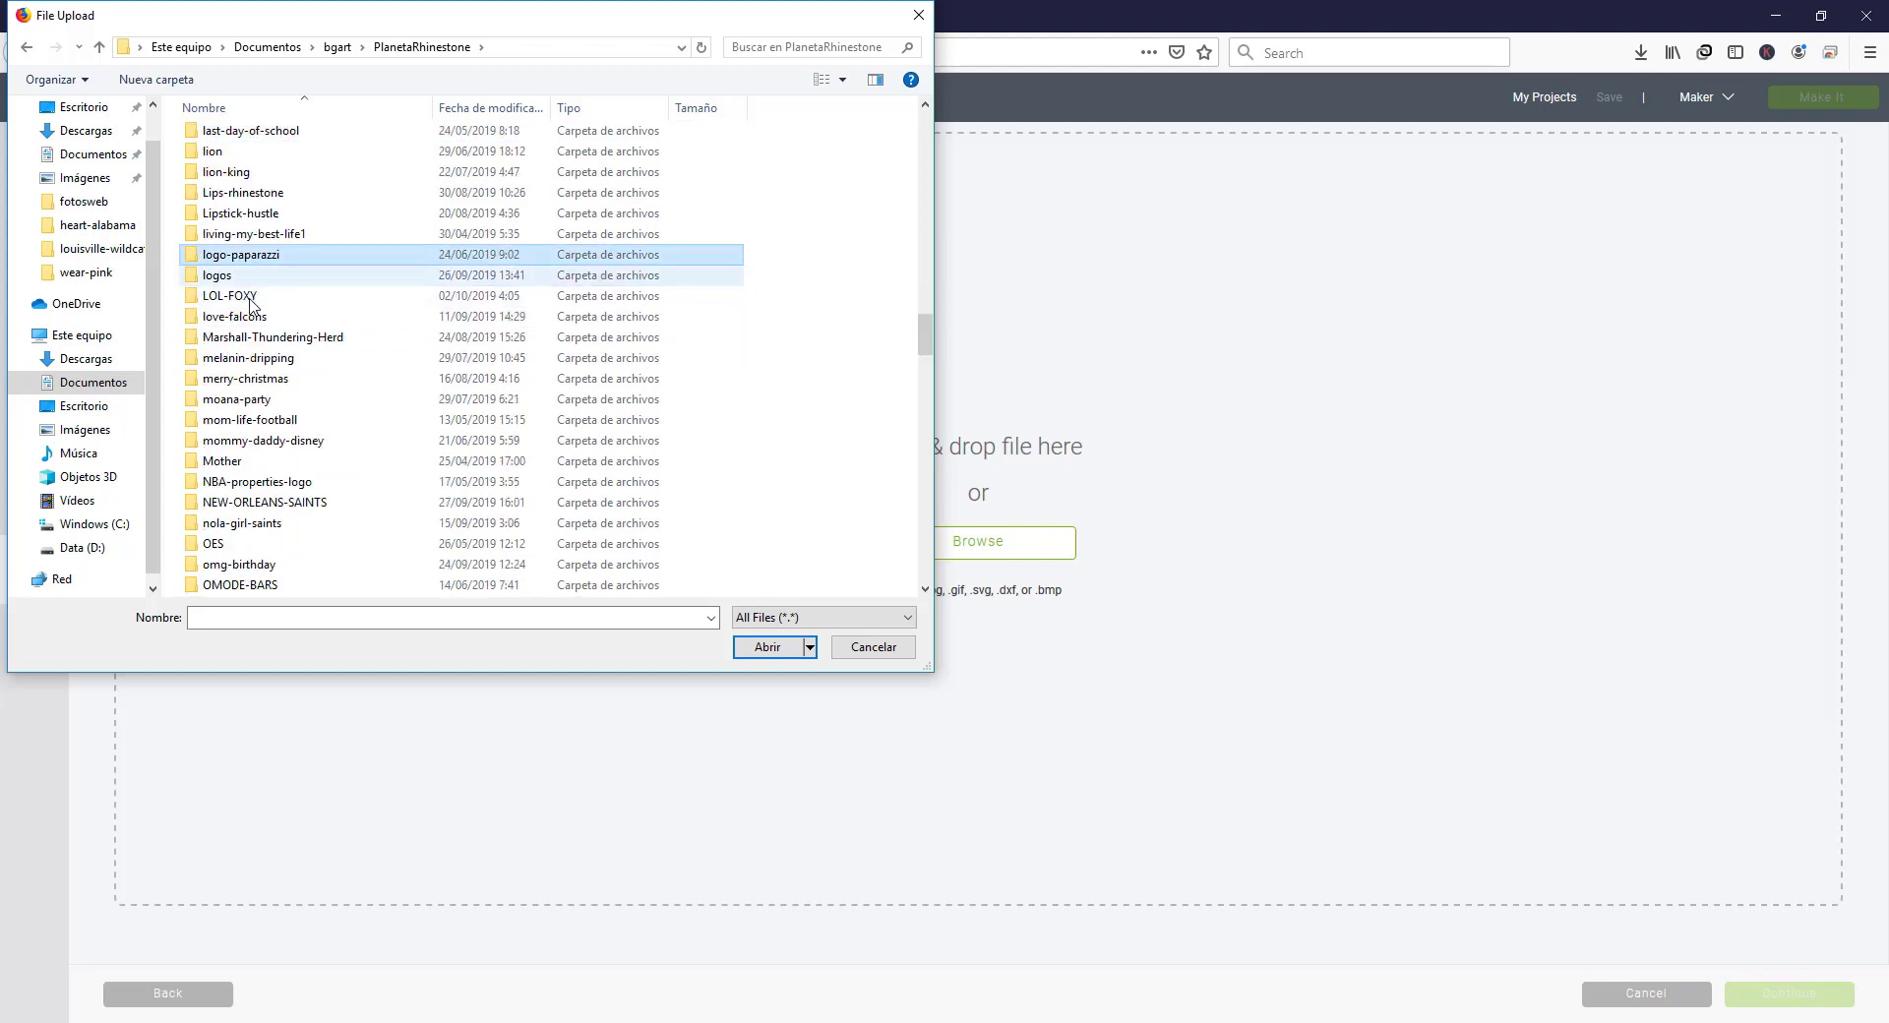
double_click(237, 296)
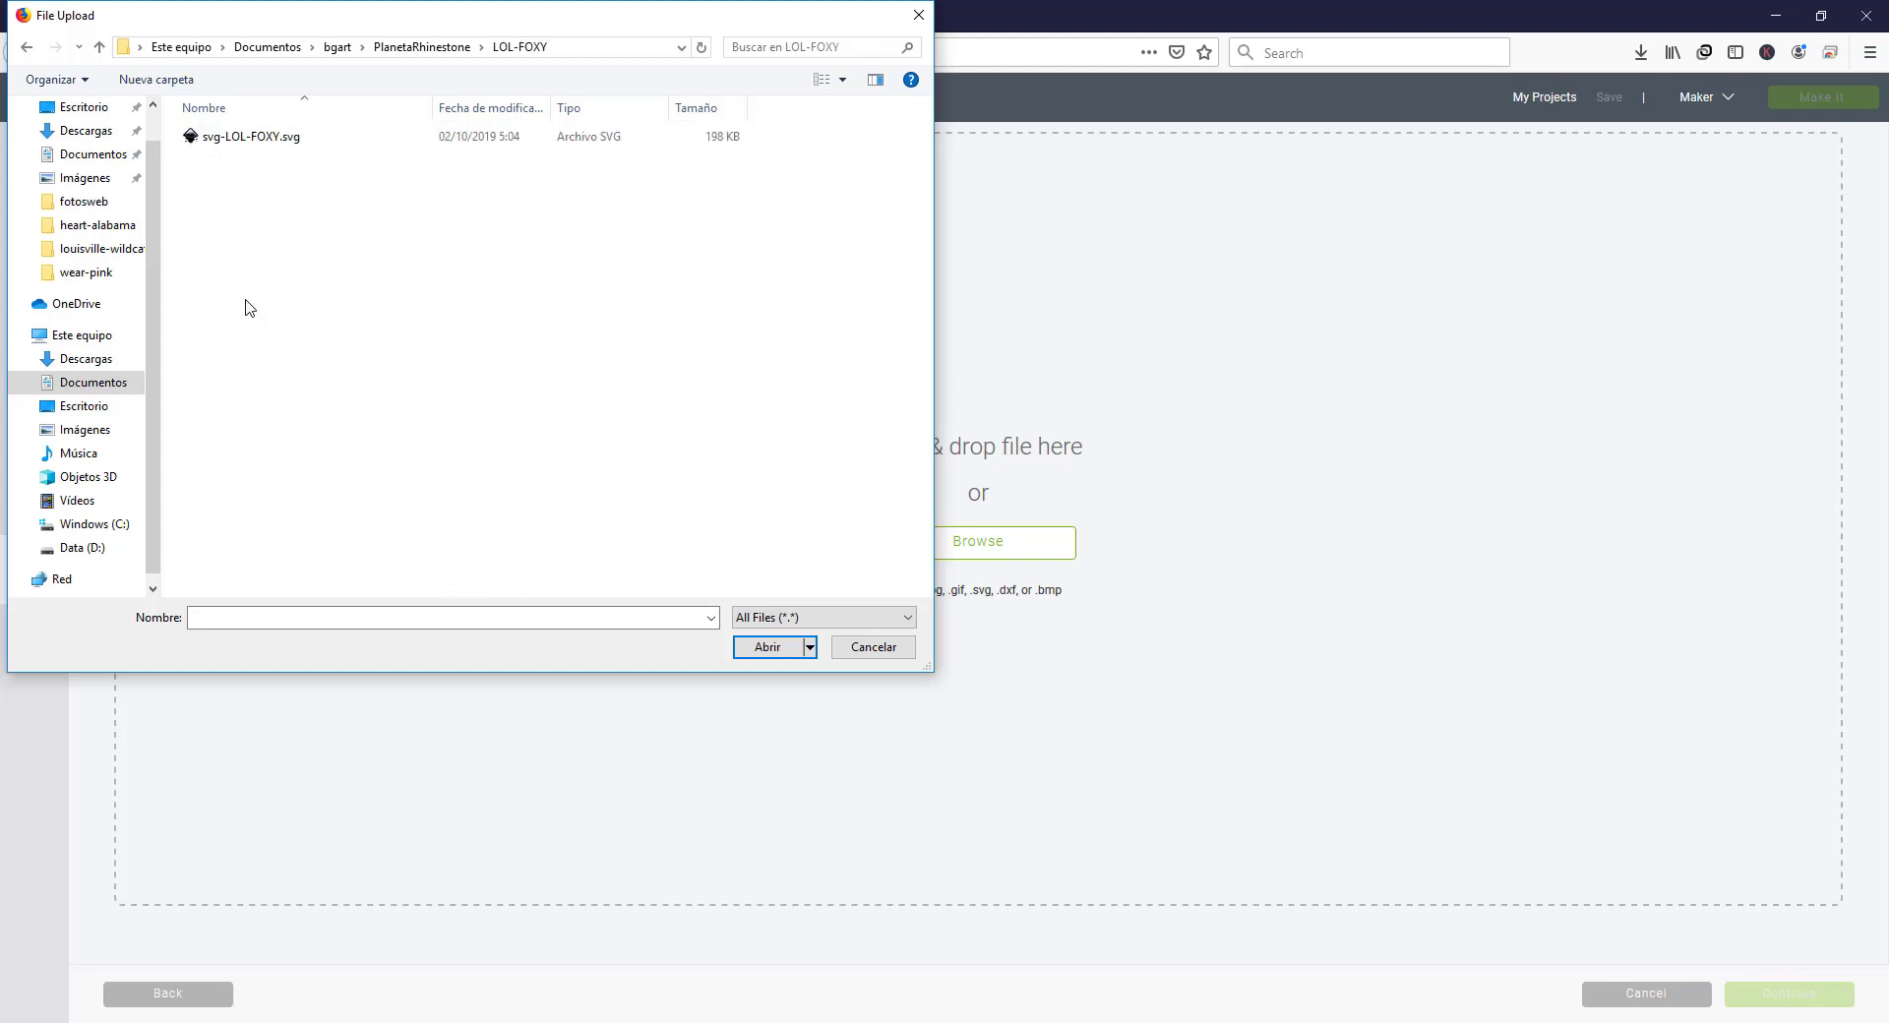
click(233, 136)
click(769, 648)
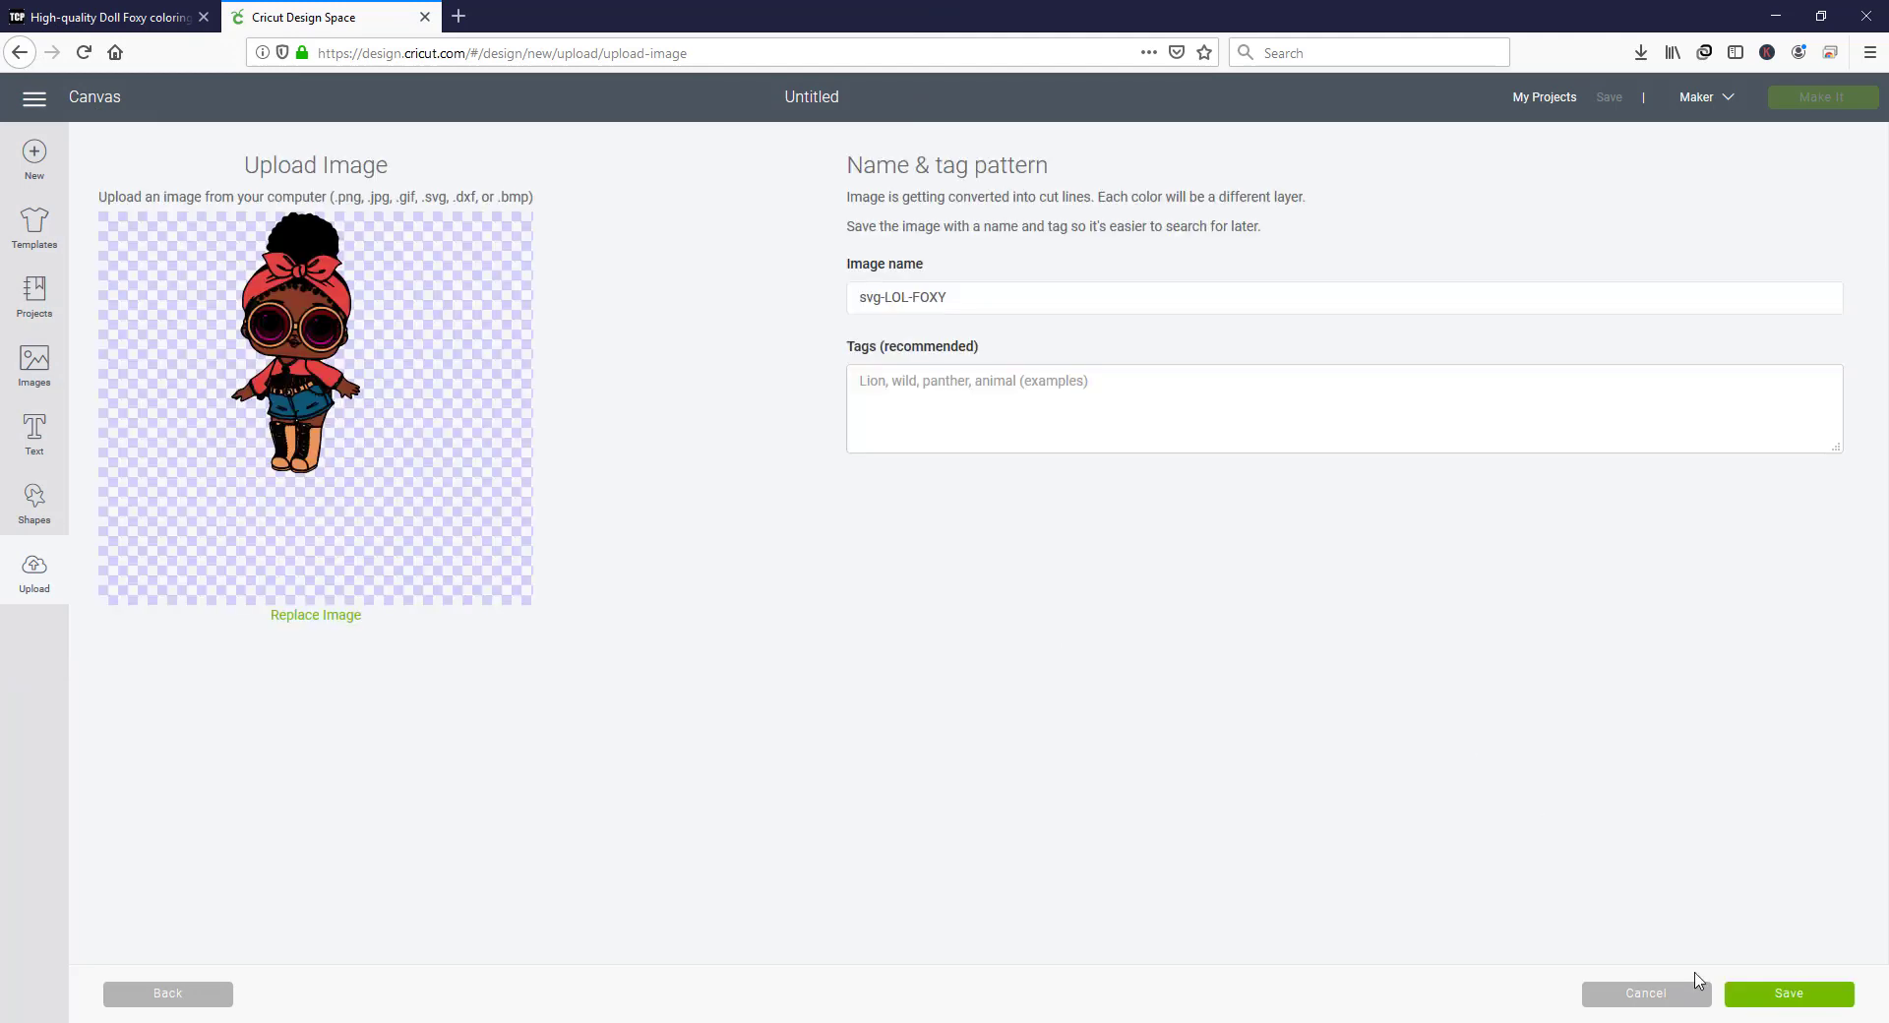
Save the uploaded doll image, insert it onto the canvas and move it to about X 2.33, Y 0.92
click(1740, 996)
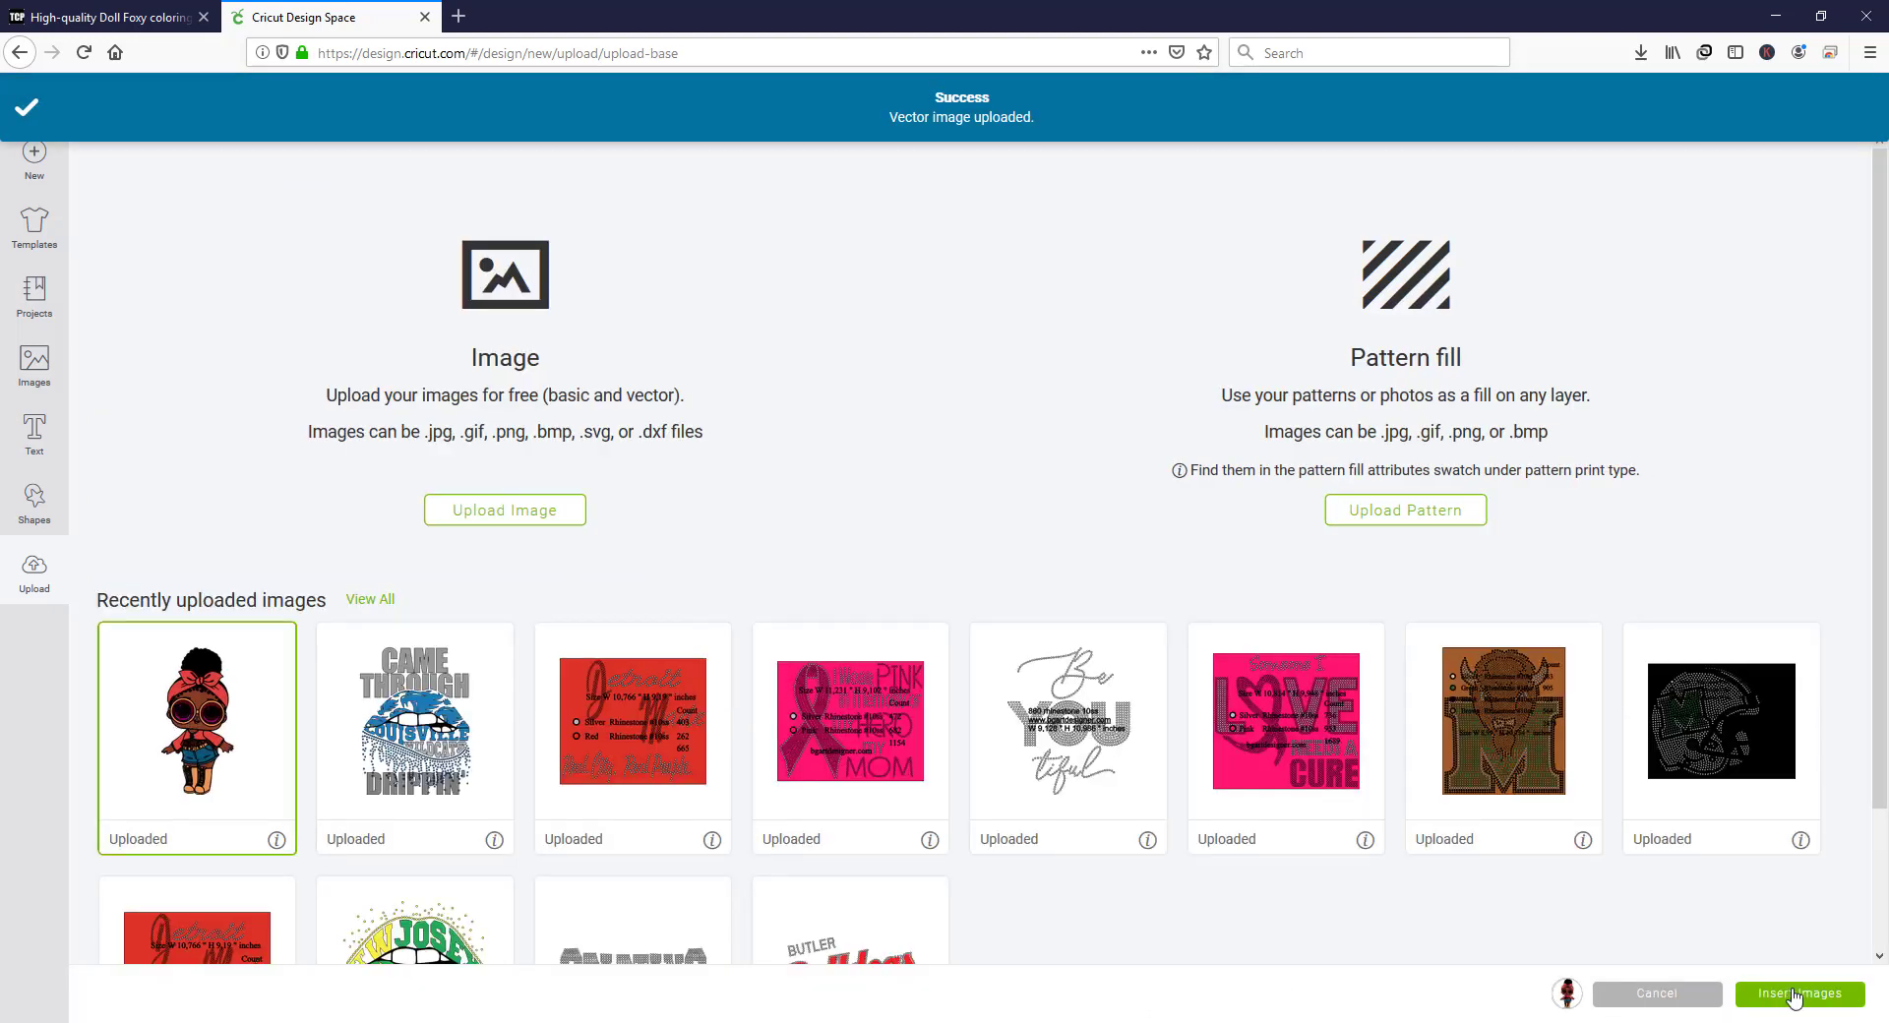
click(1793, 995)
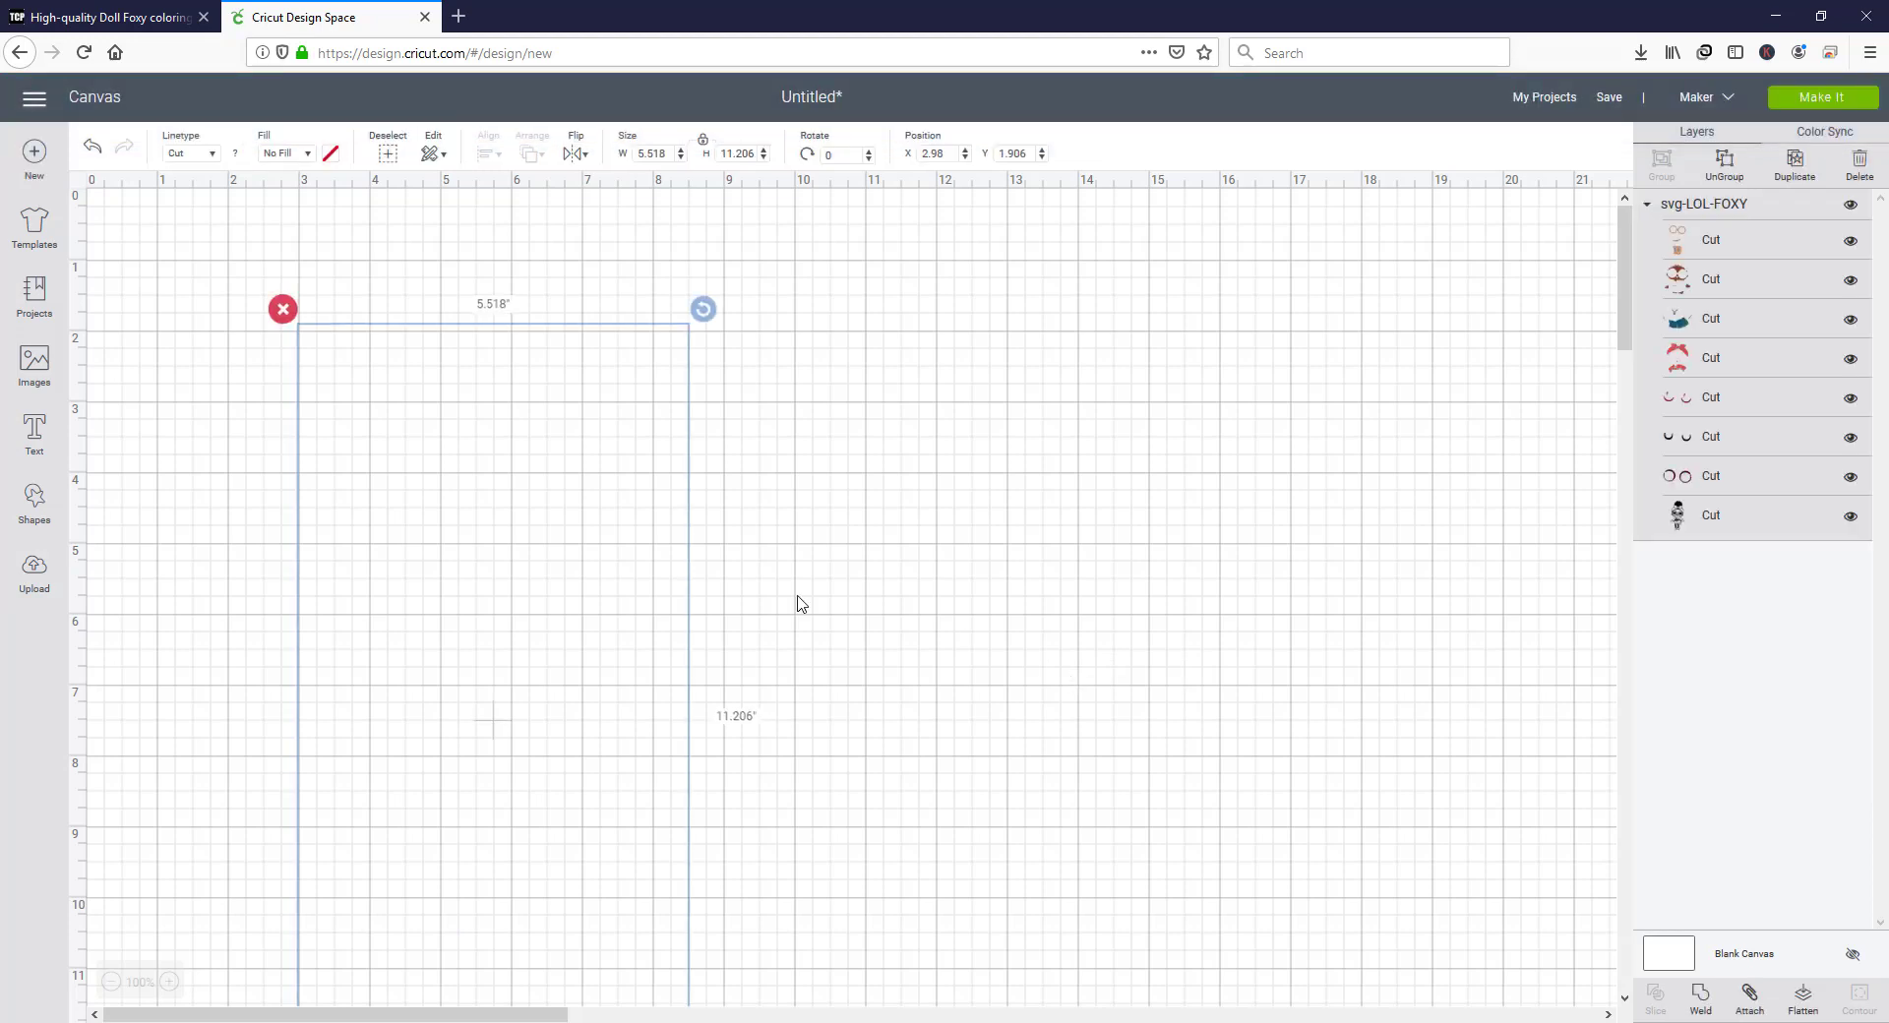
drag(519, 521, 472, 452)
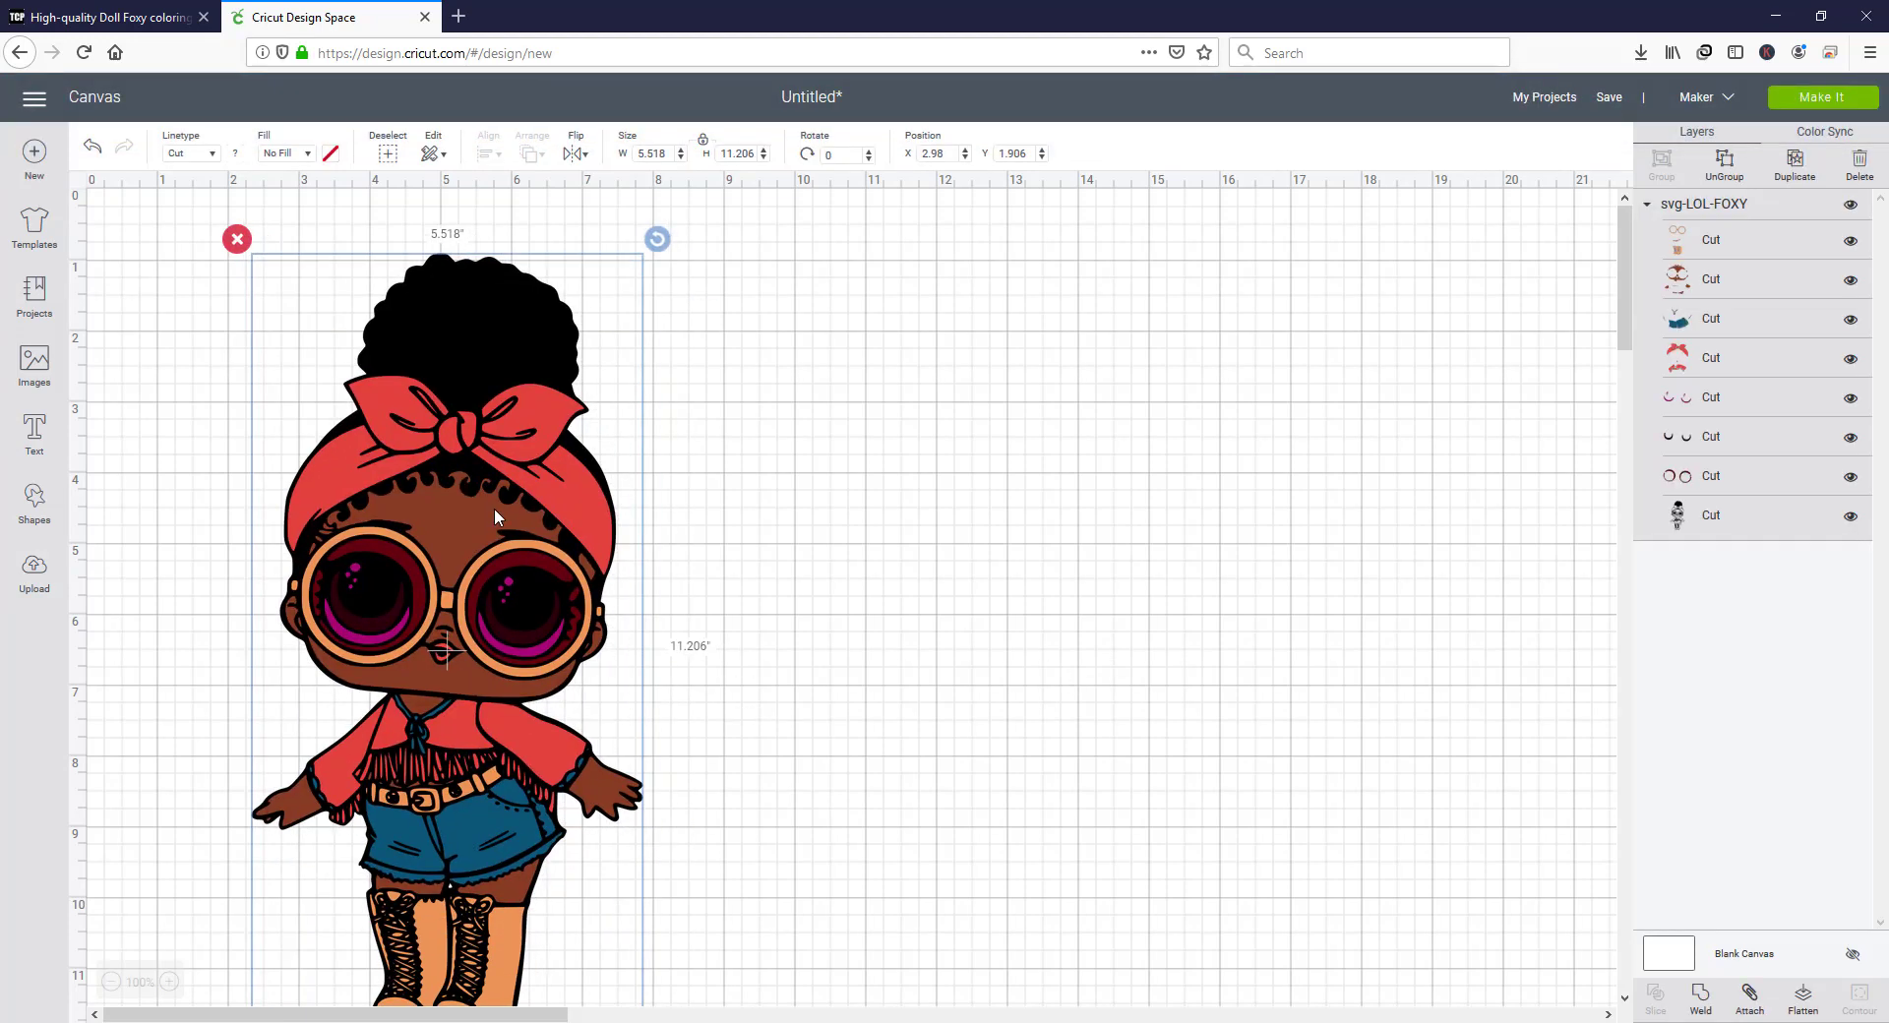
Ungroup the doll and move its red, orange and brown layers onto the empty canvas beside the black outline
click(1722, 173)
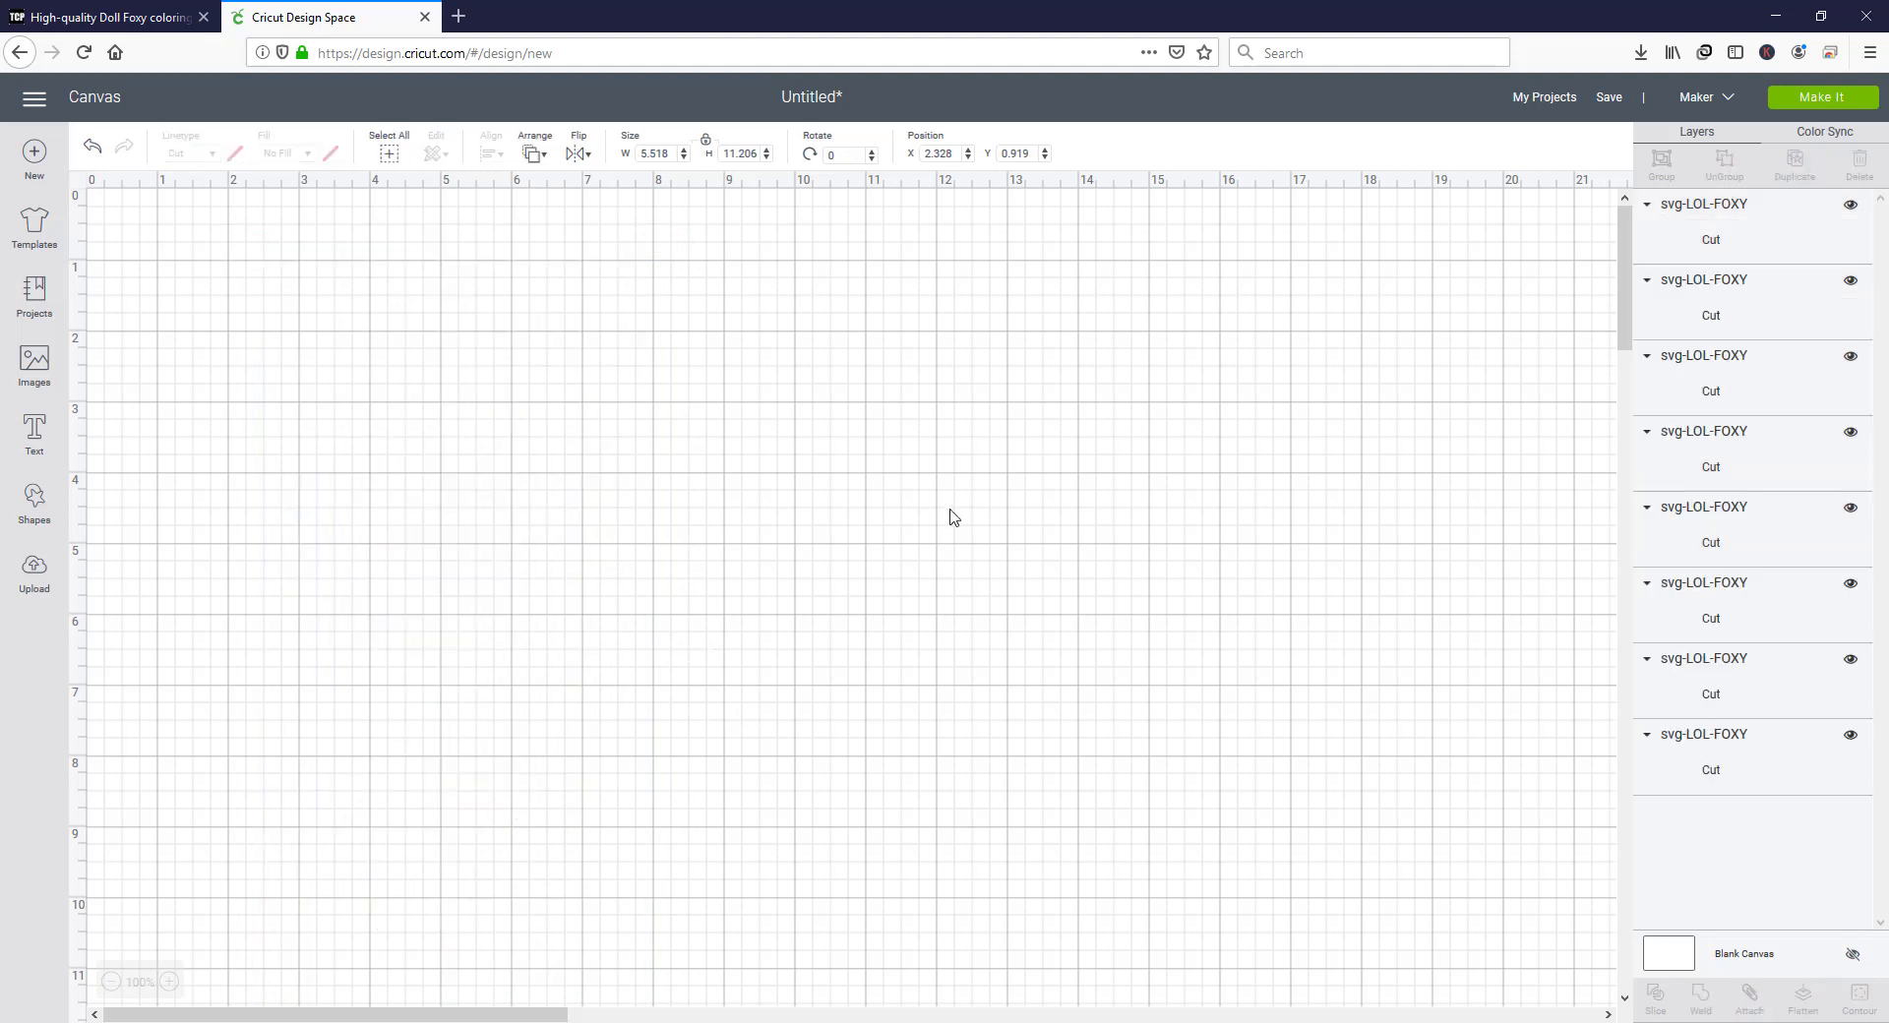
drag(508, 471, 1182, 454)
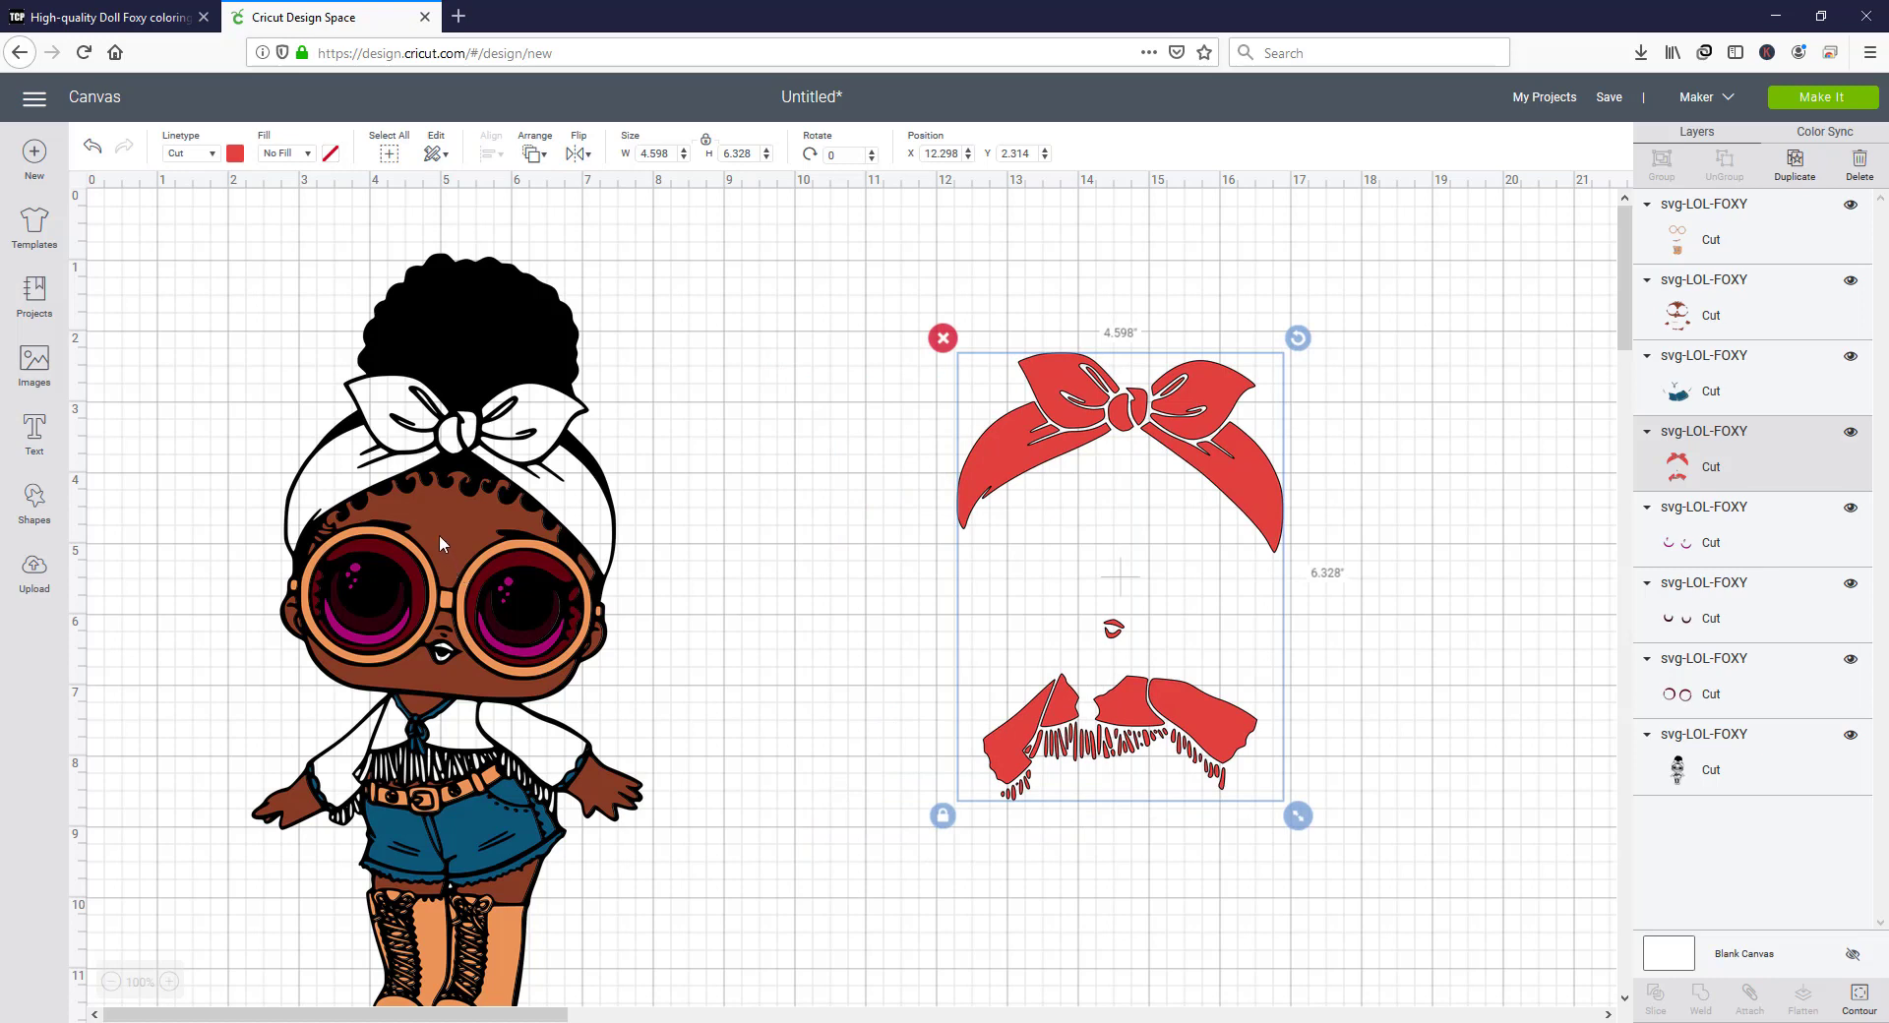
drag(439, 535, 1399, 571)
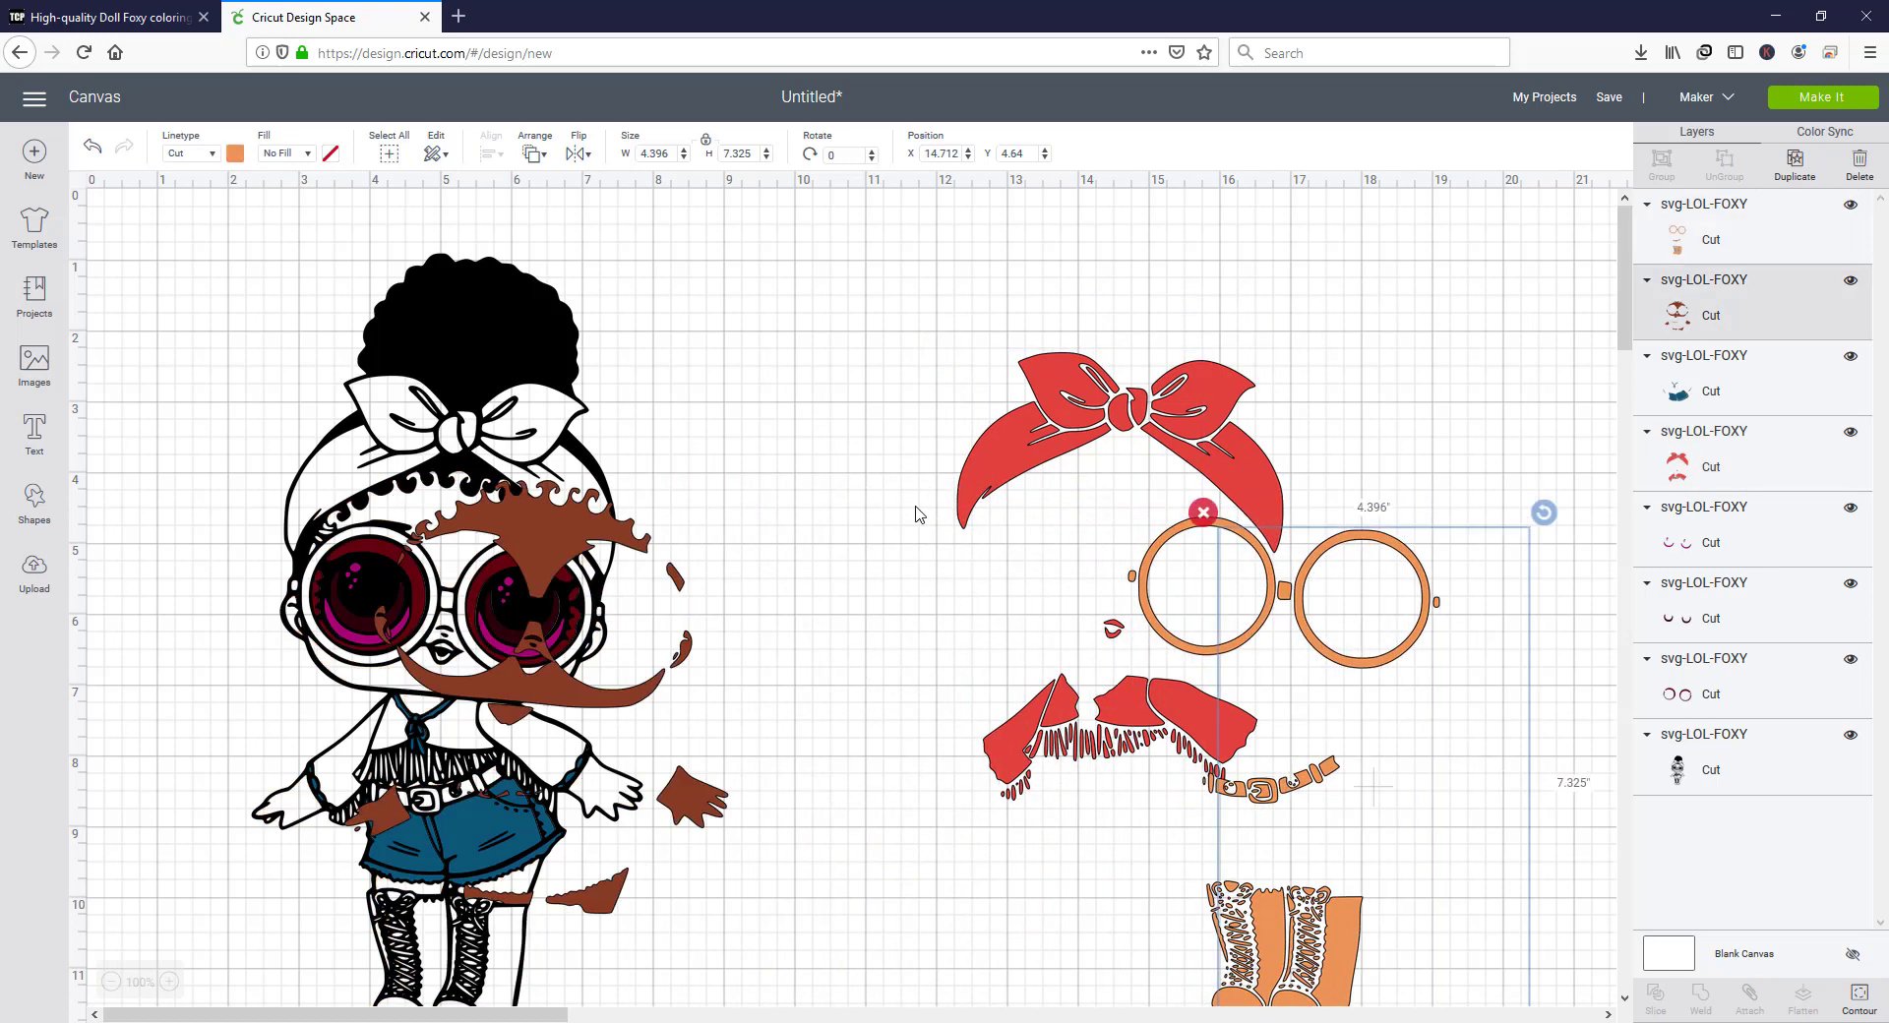
drag(526, 529, 1067, 471)
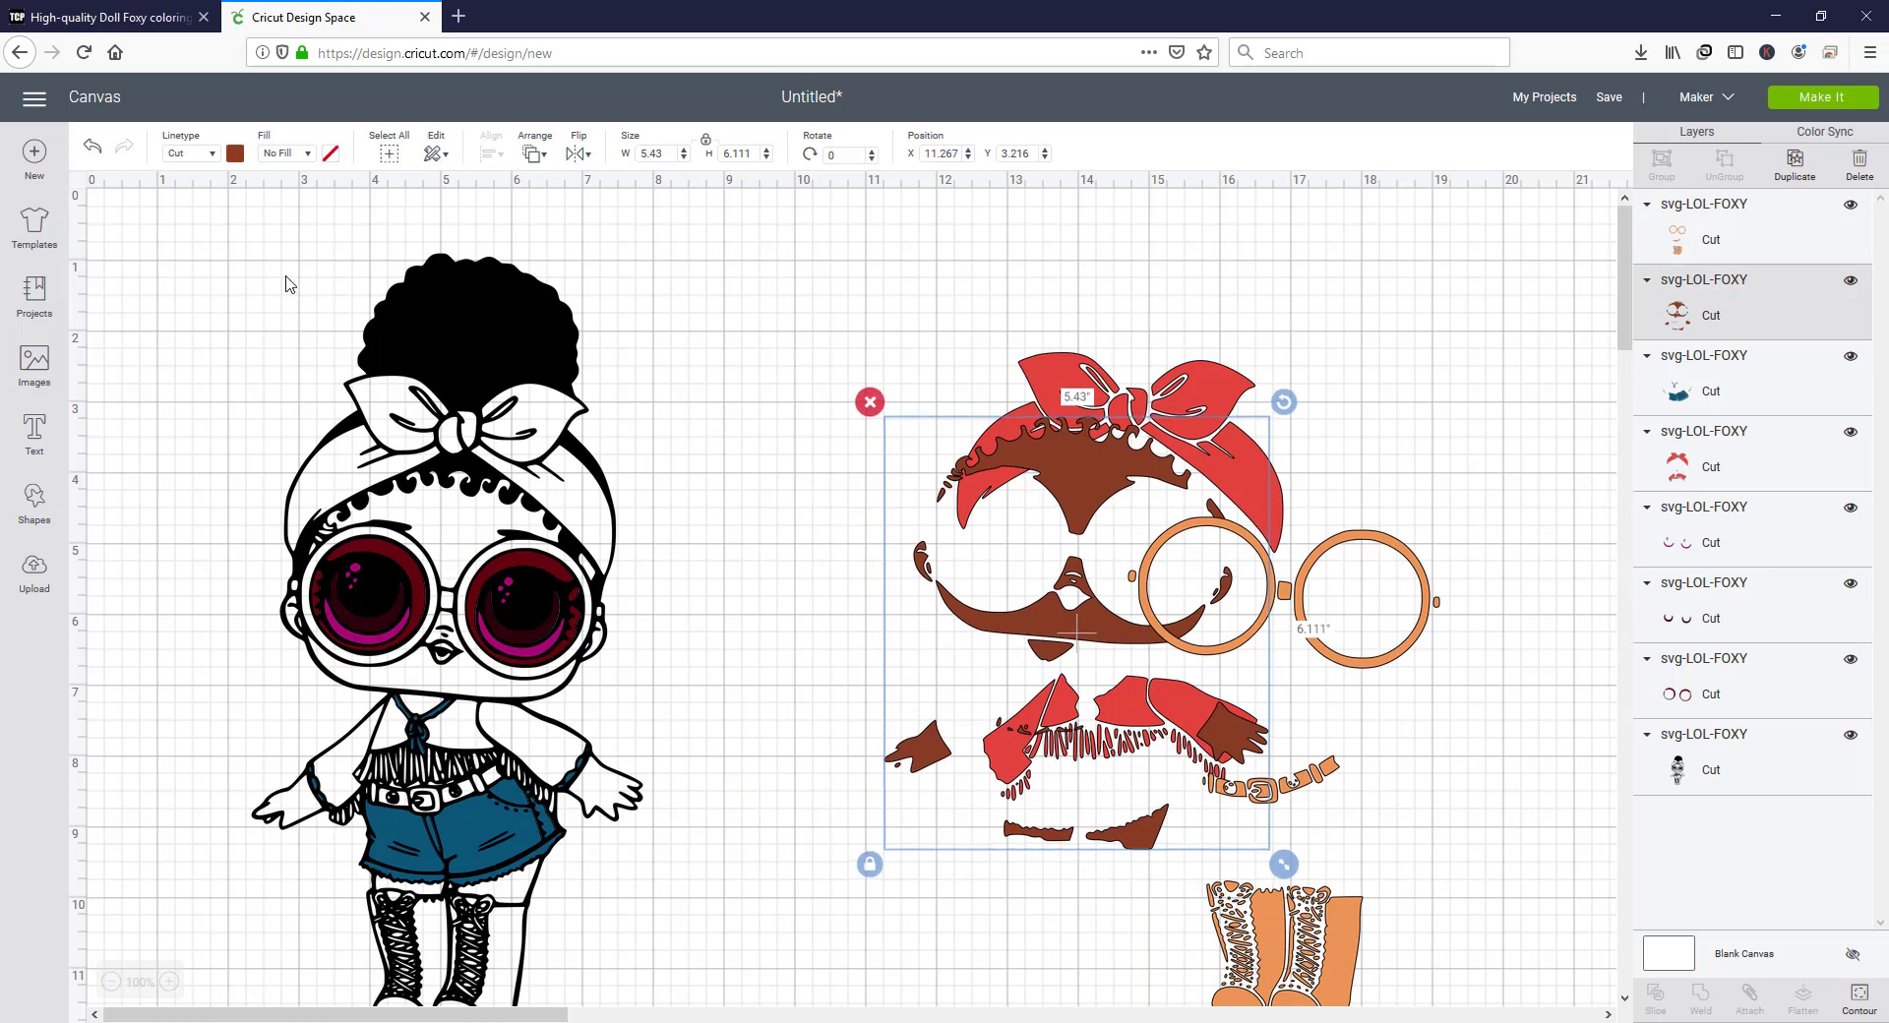
Select all the separated doll layers on the canvas together
drag(228, 263, 1317, 802)
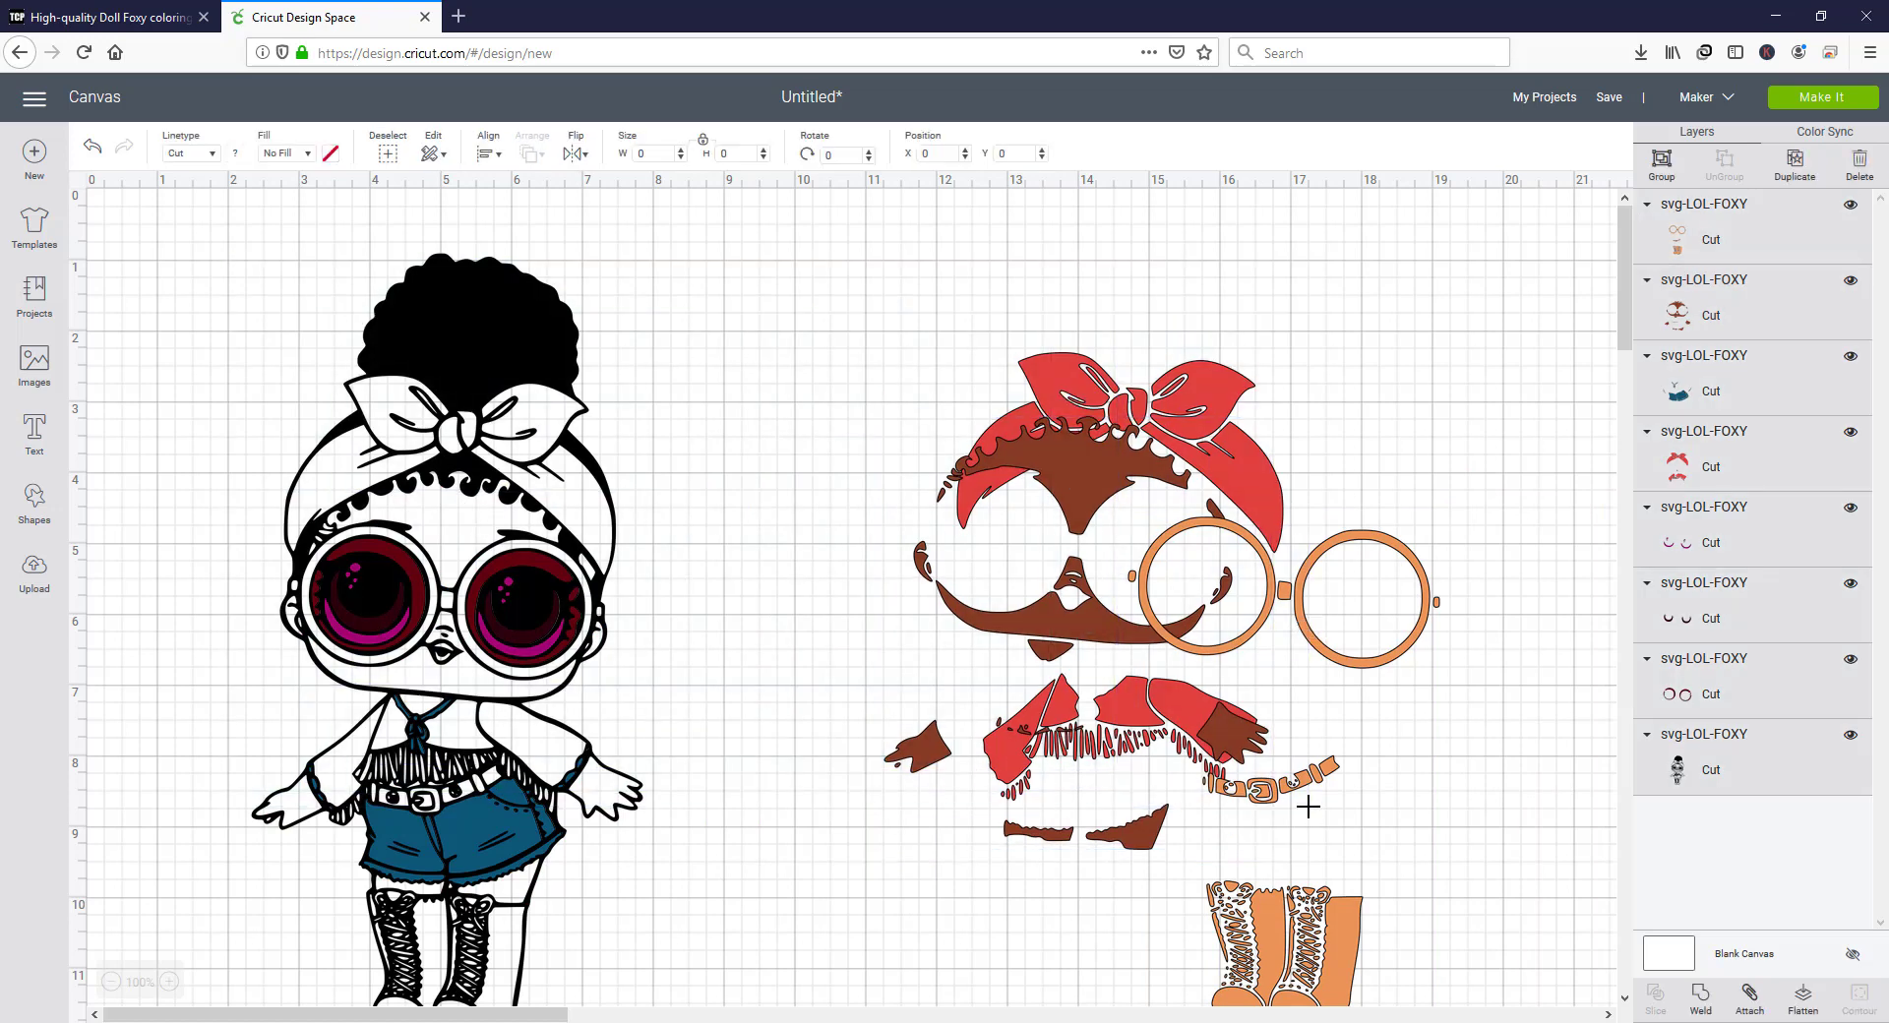